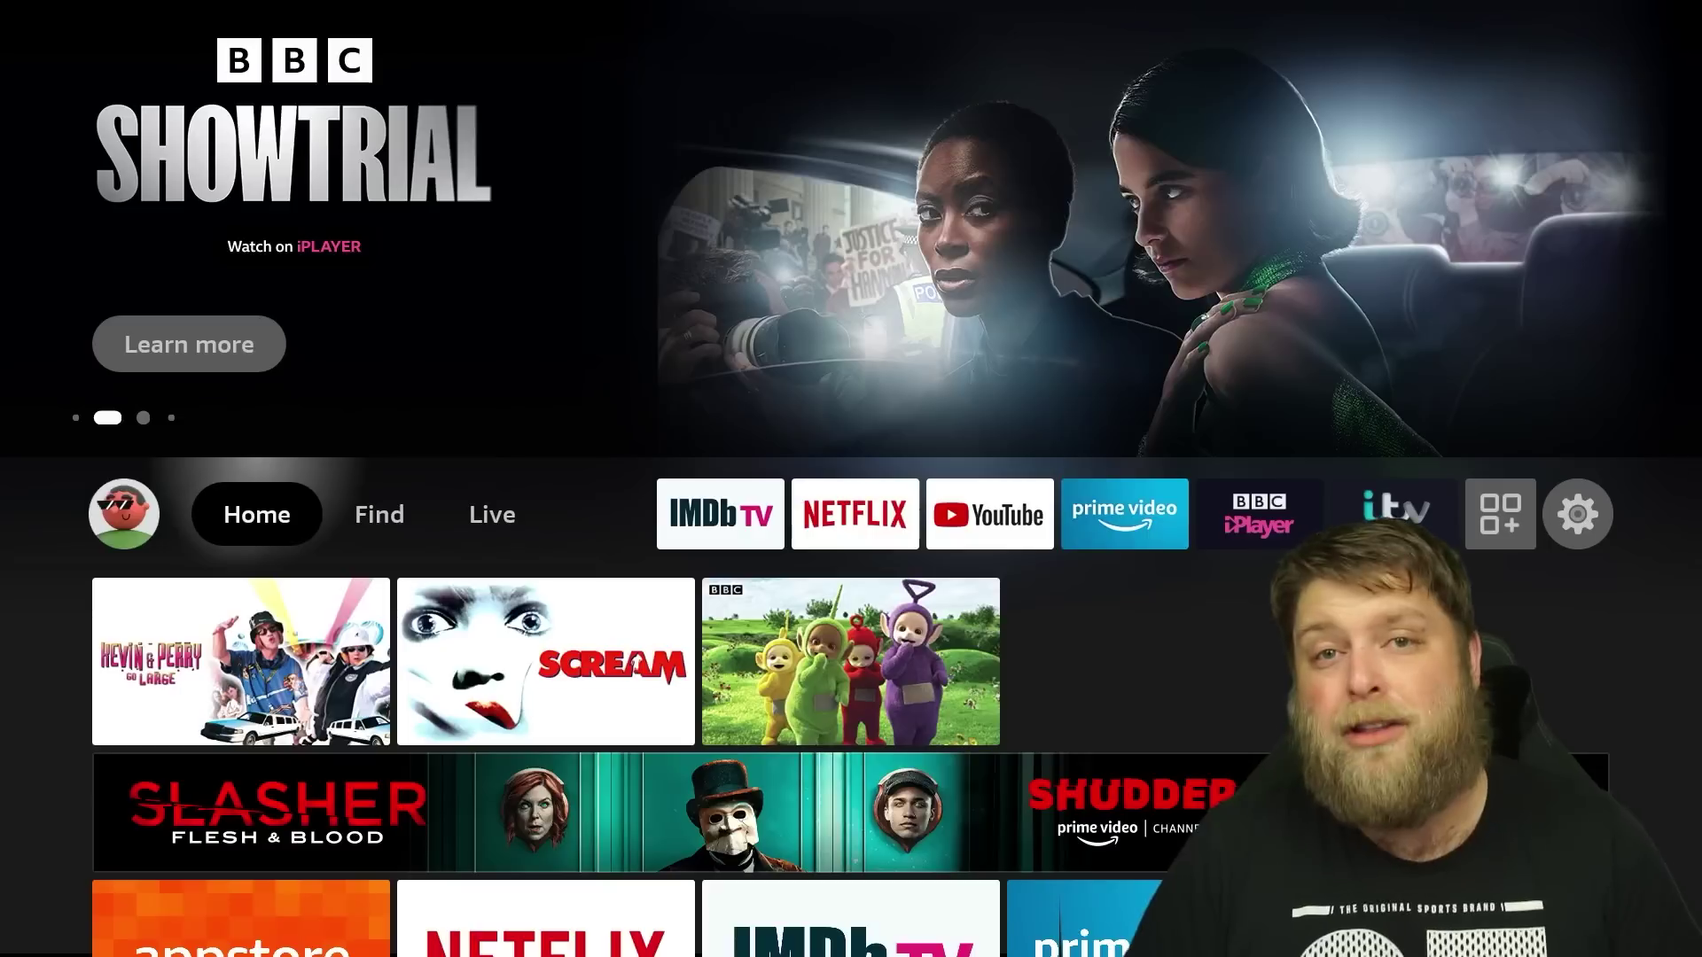
# - Go to the Settings section from the home screen
pyautogui.press('Right')
pyautogui.press('Right')
pyautogui.press('Right')
pyautogui.press('Right')
pyautogui.press('Right')
pyautogui.press('Right')
pyautogui.press('Right')
pyautogui.press('Right')
pyautogui.press('Right')
pyautogui.press('Right')
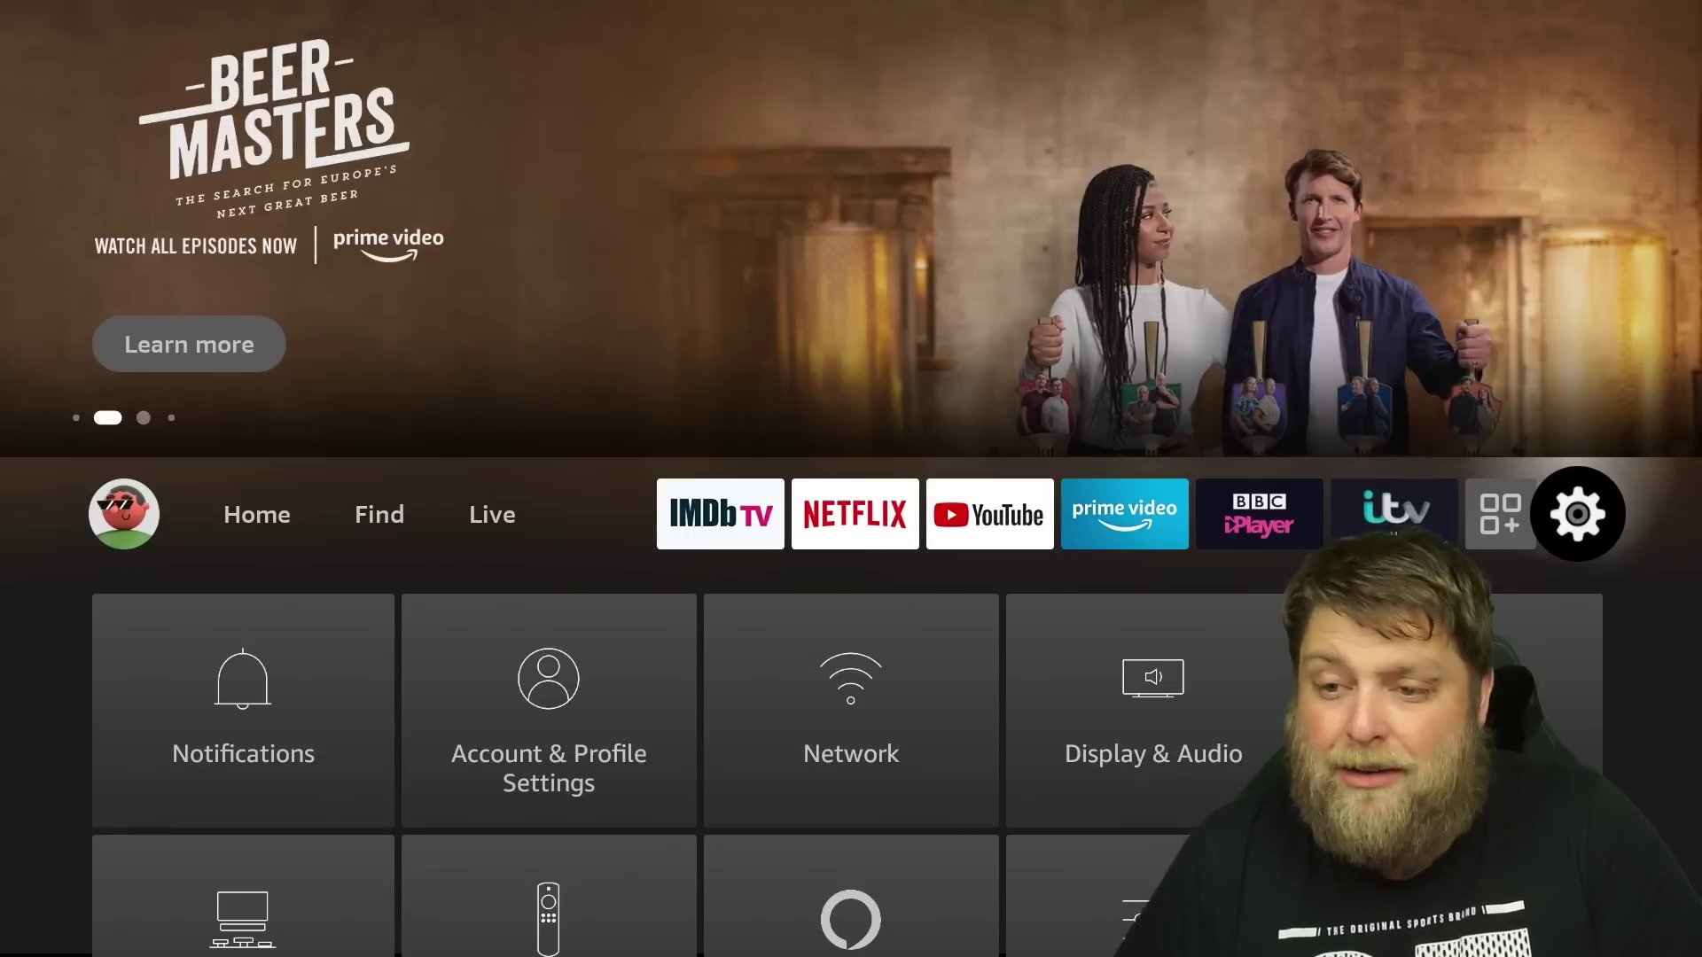
# - Open the My Fire TV settings
pyautogui.press('Down')
pyautogui.press('Right')
pyautogui.press('Right')
pyautogui.press('Right')
pyautogui.press('Right')
pyautogui.press('Down')
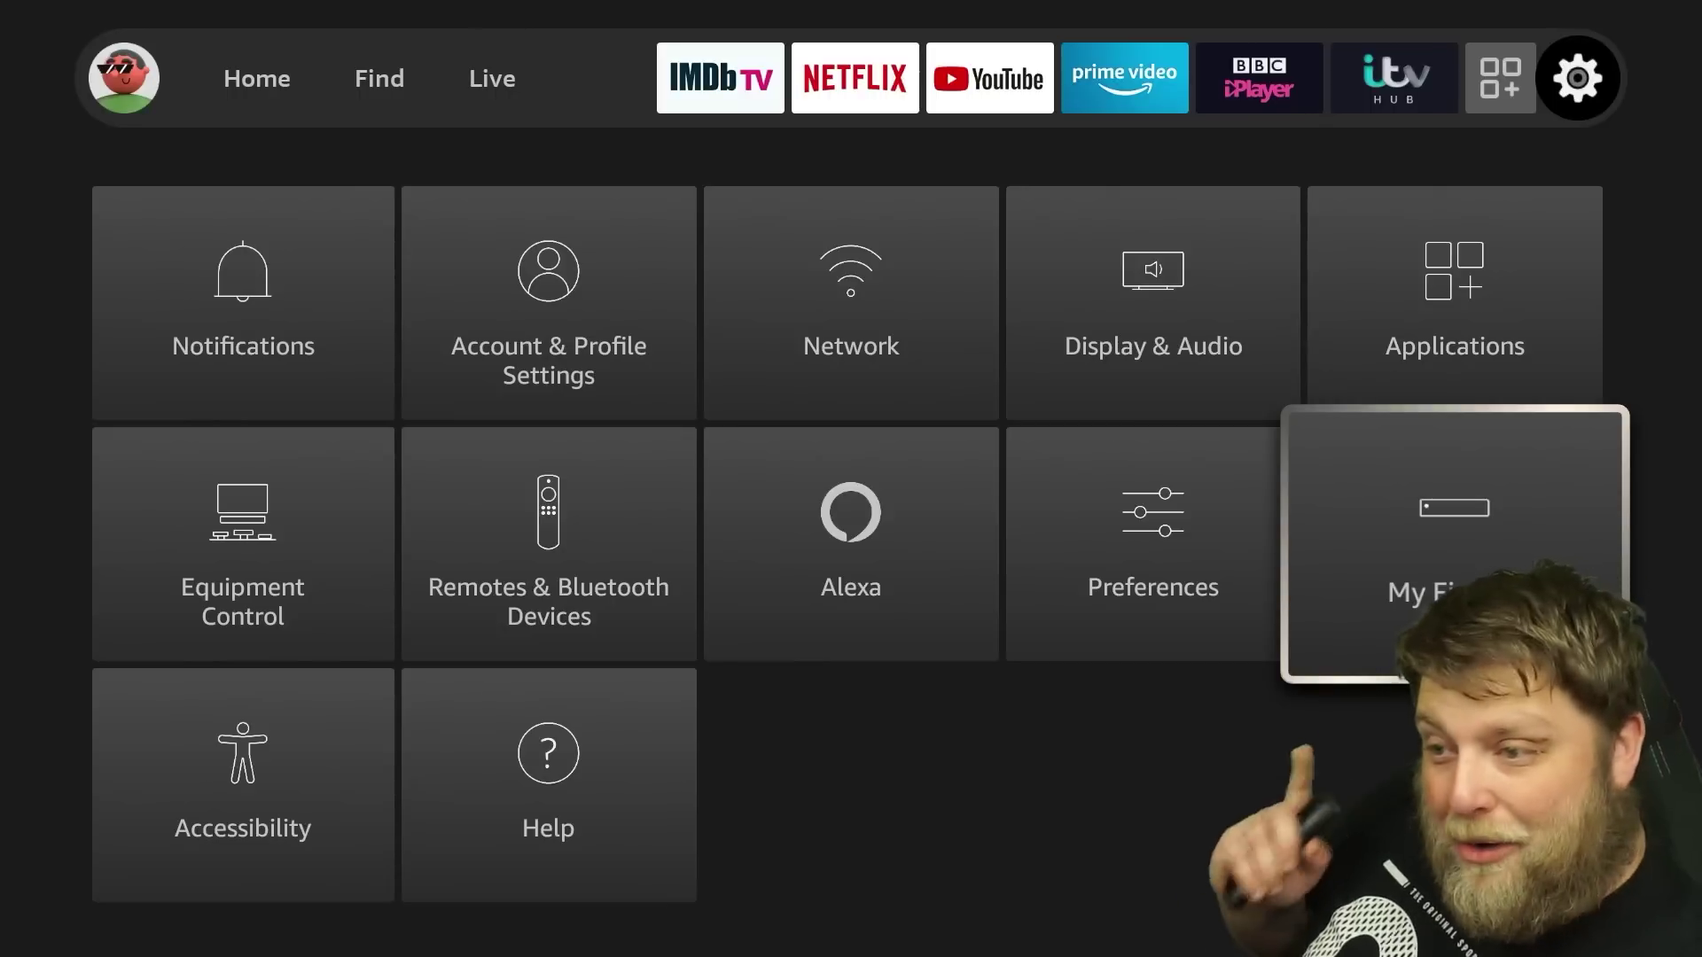
pyautogui.press('Return')
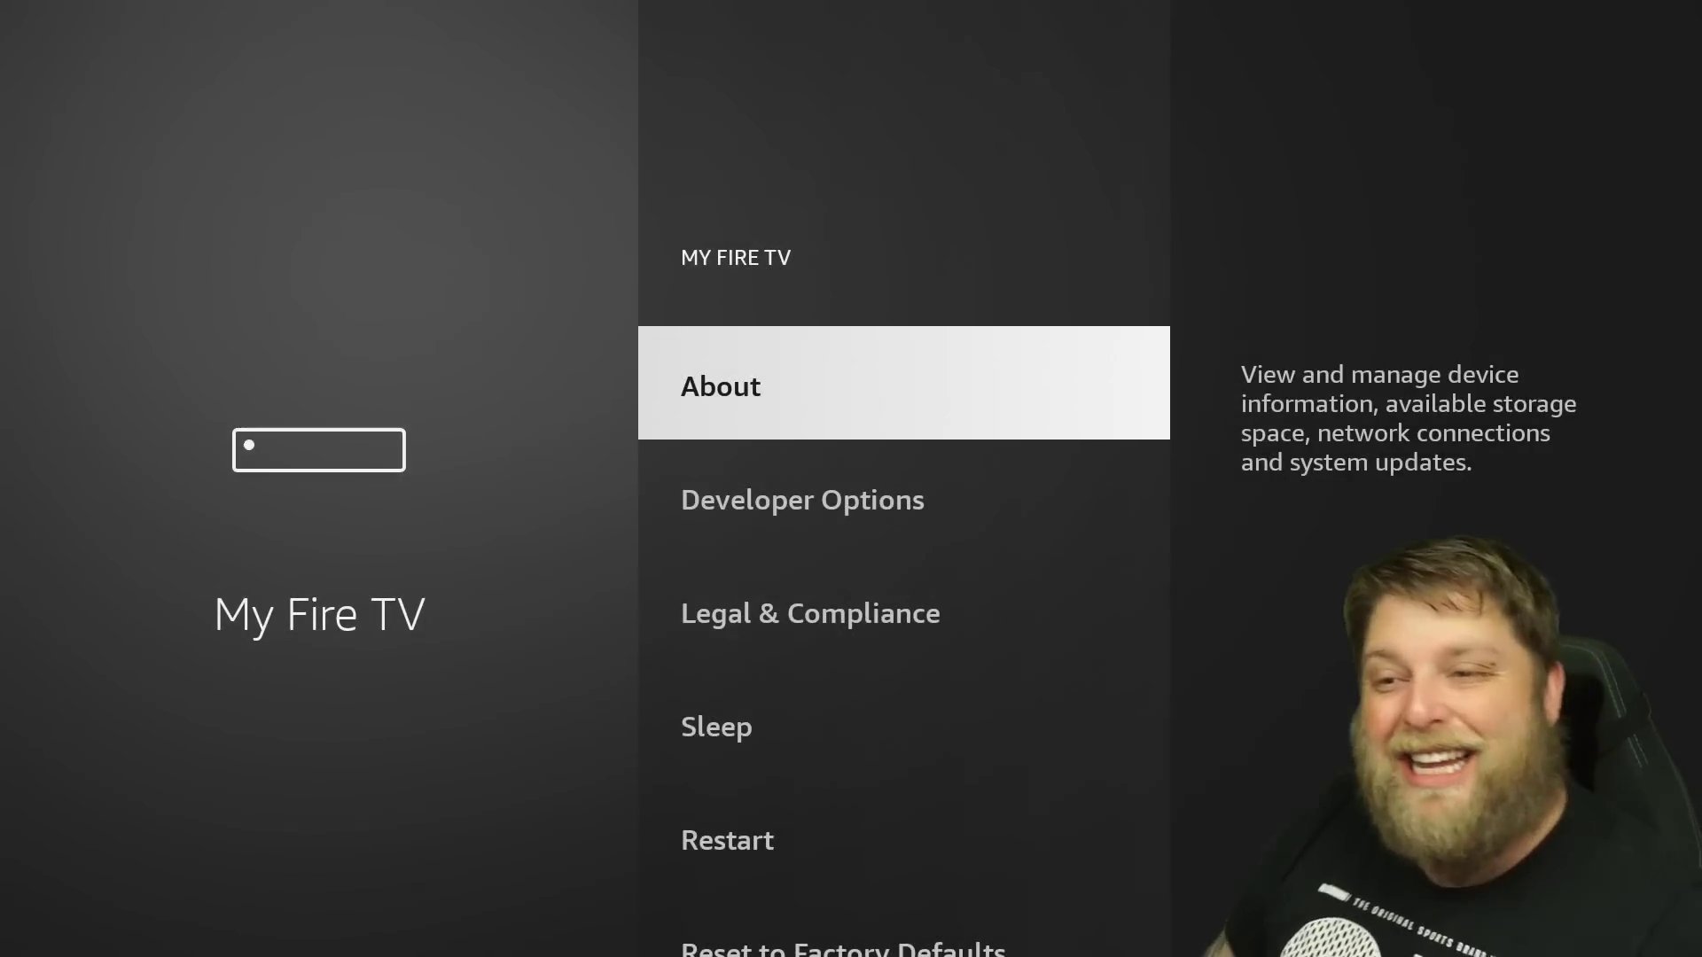
# - Open the device's About page and go to the Install Update entry
pyautogui.press('Return')
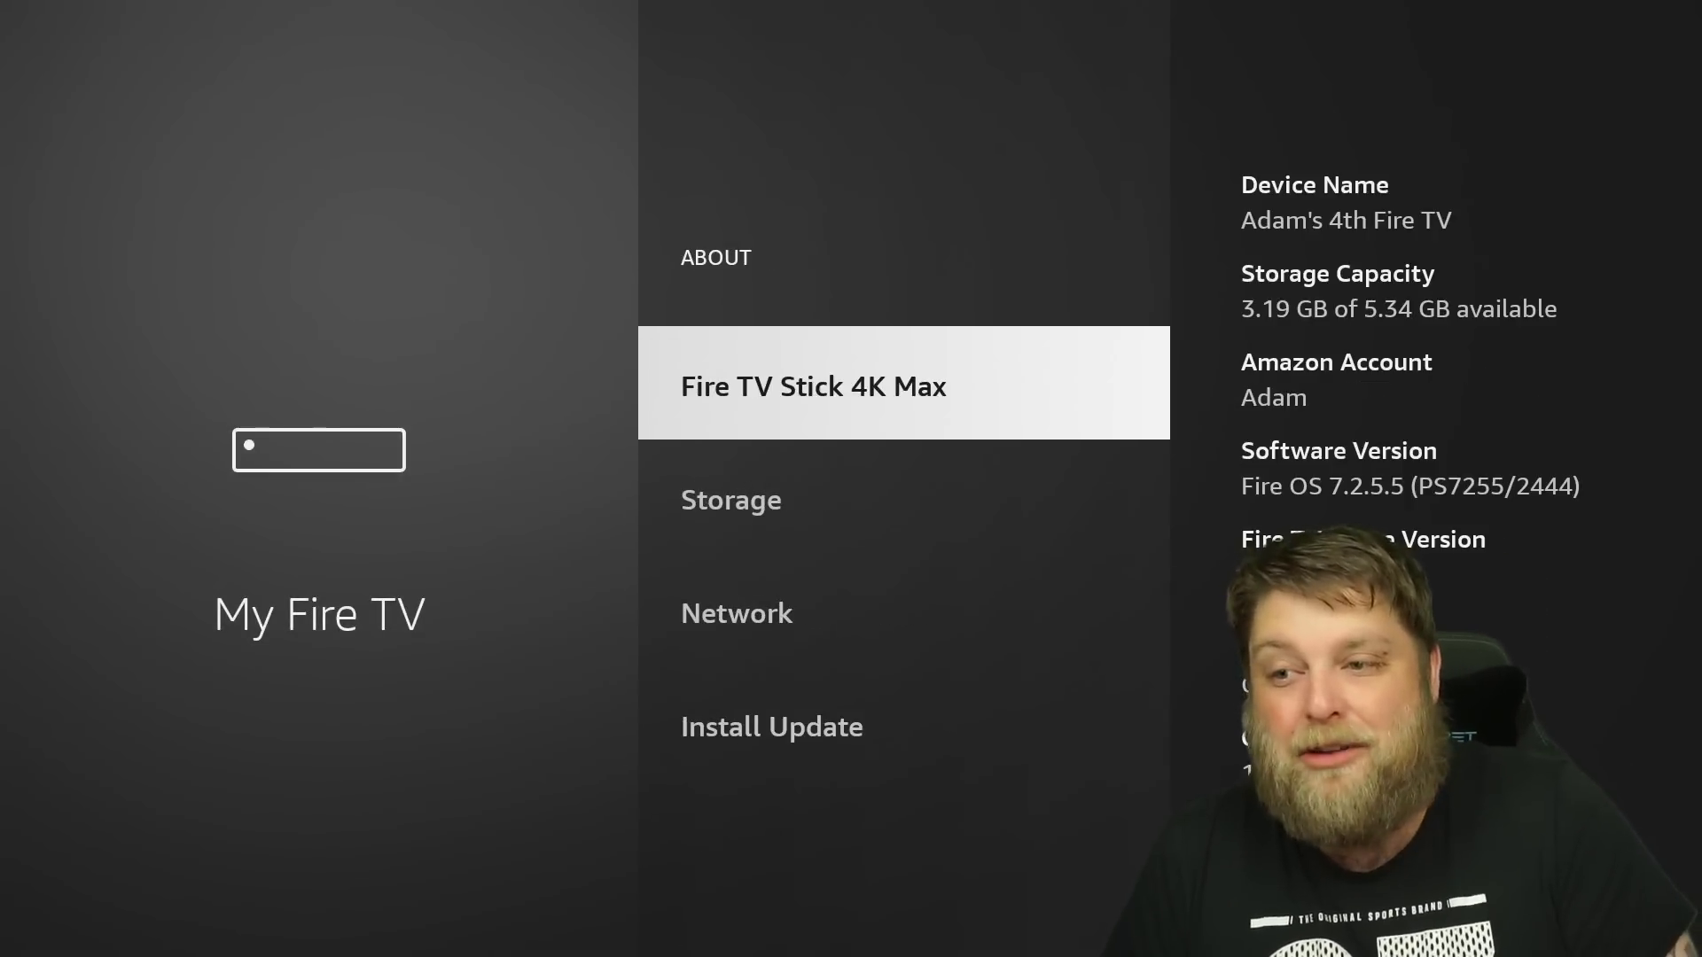
pyautogui.press('Down')
pyautogui.press('Down')
pyautogui.press('Down')
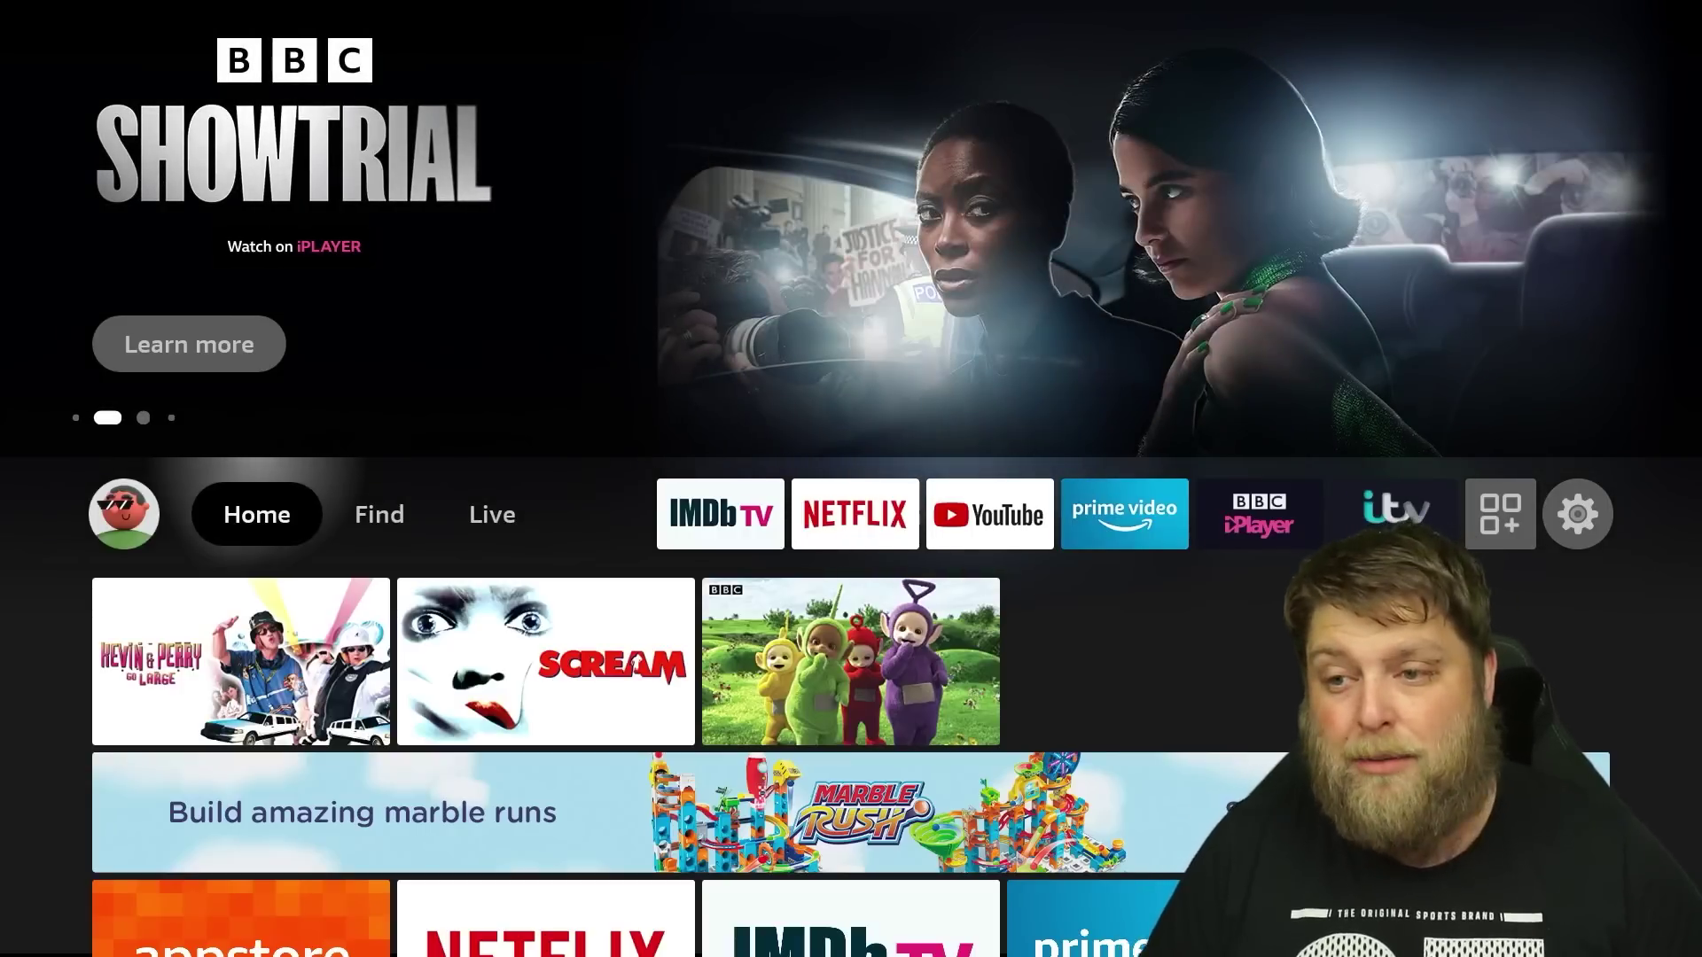
# - Preview the pinned apps between IMDb TV and Prime Video, and return to the Home section
pyautogui.press('Right')
pyautogui.press('Right')
pyautogui.press('Right')
pyautogui.press('Right')
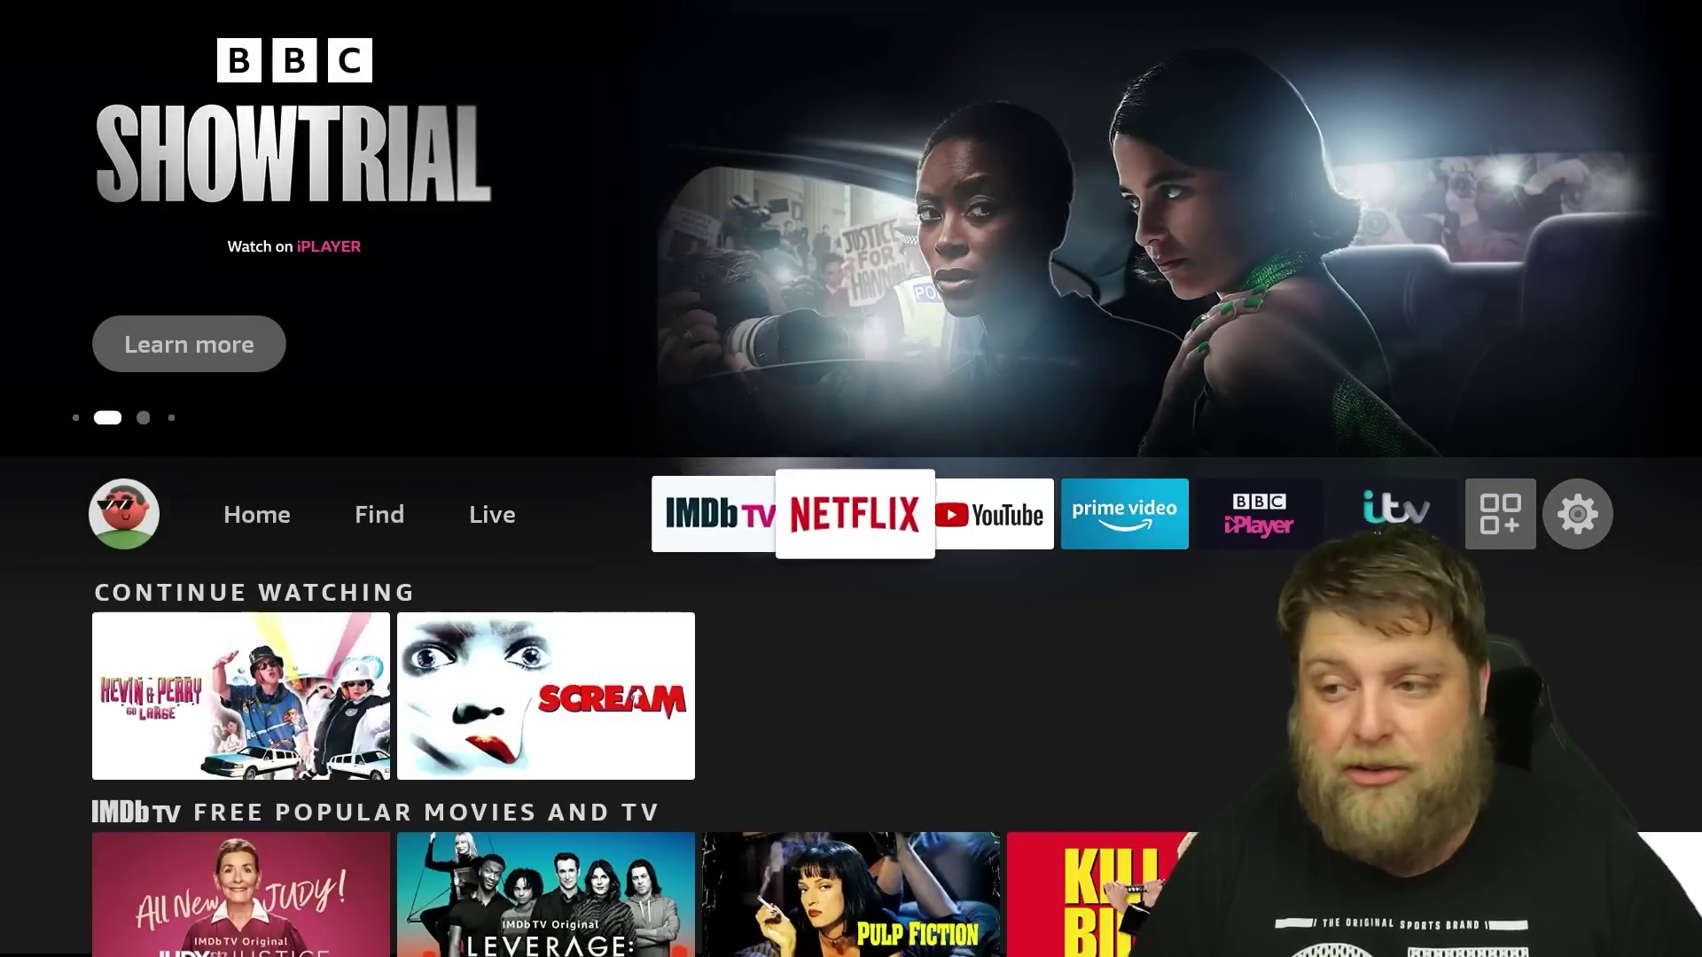
pyautogui.press('Right')
pyautogui.press('Right')
pyautogui.press('Right')
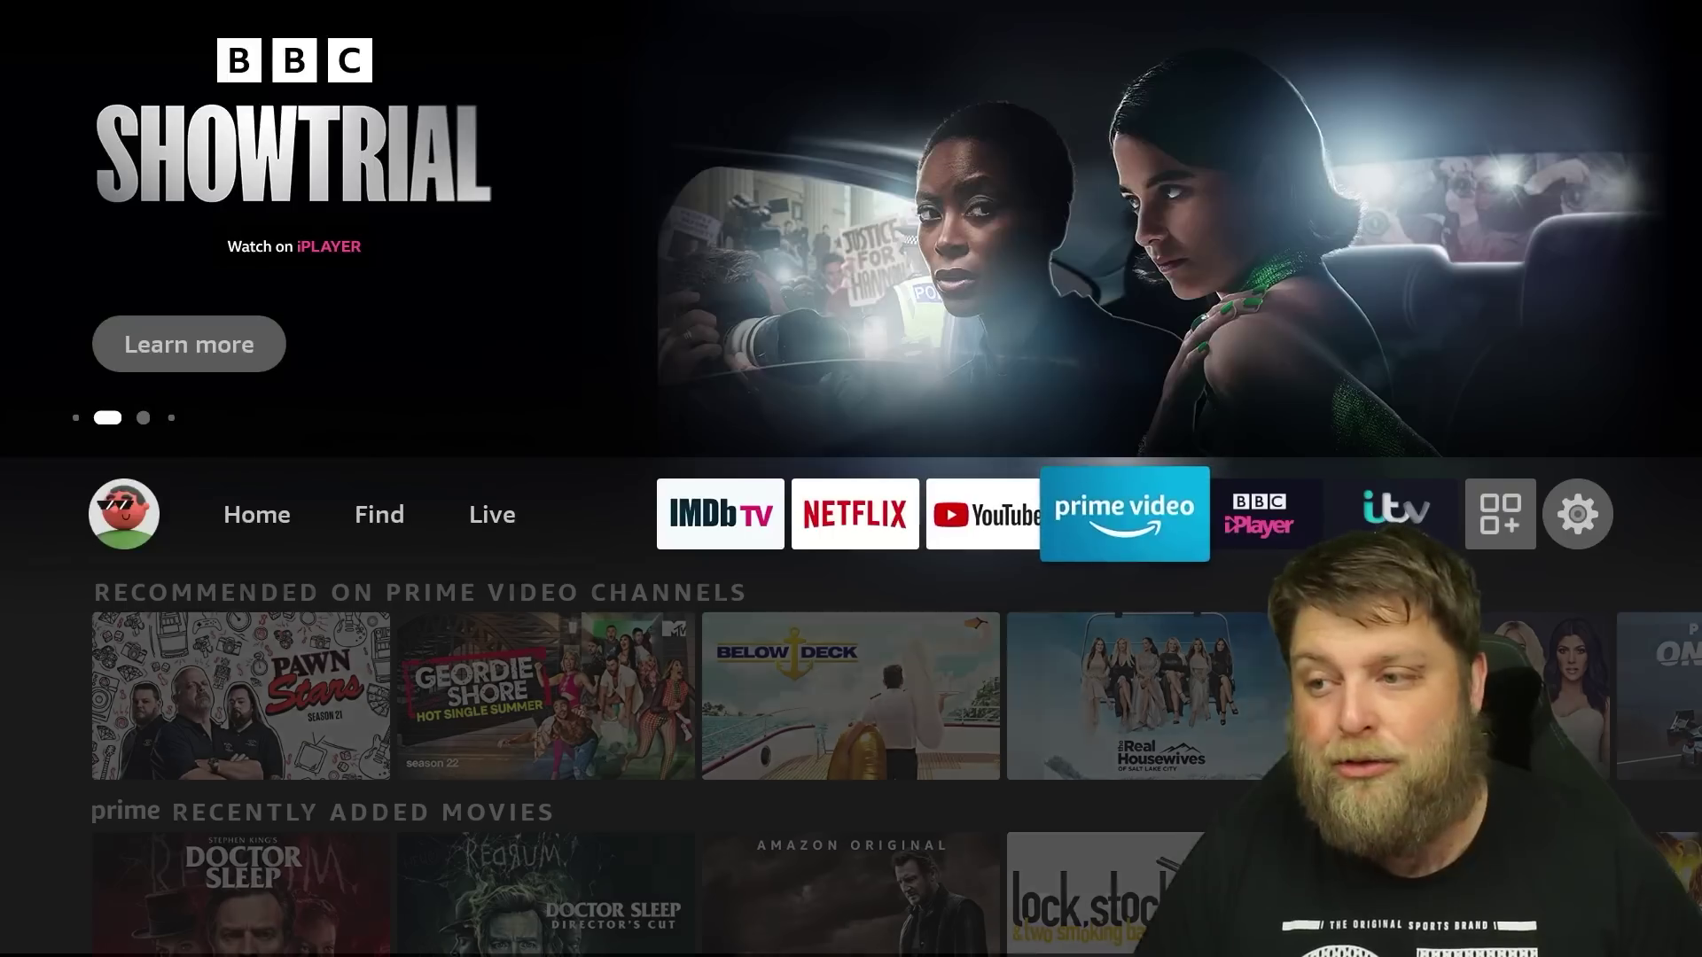
pyautogui.press('Left')
pyautogui.press('Left')
pyautogui.press('Left')
pyautogui.press('Left')
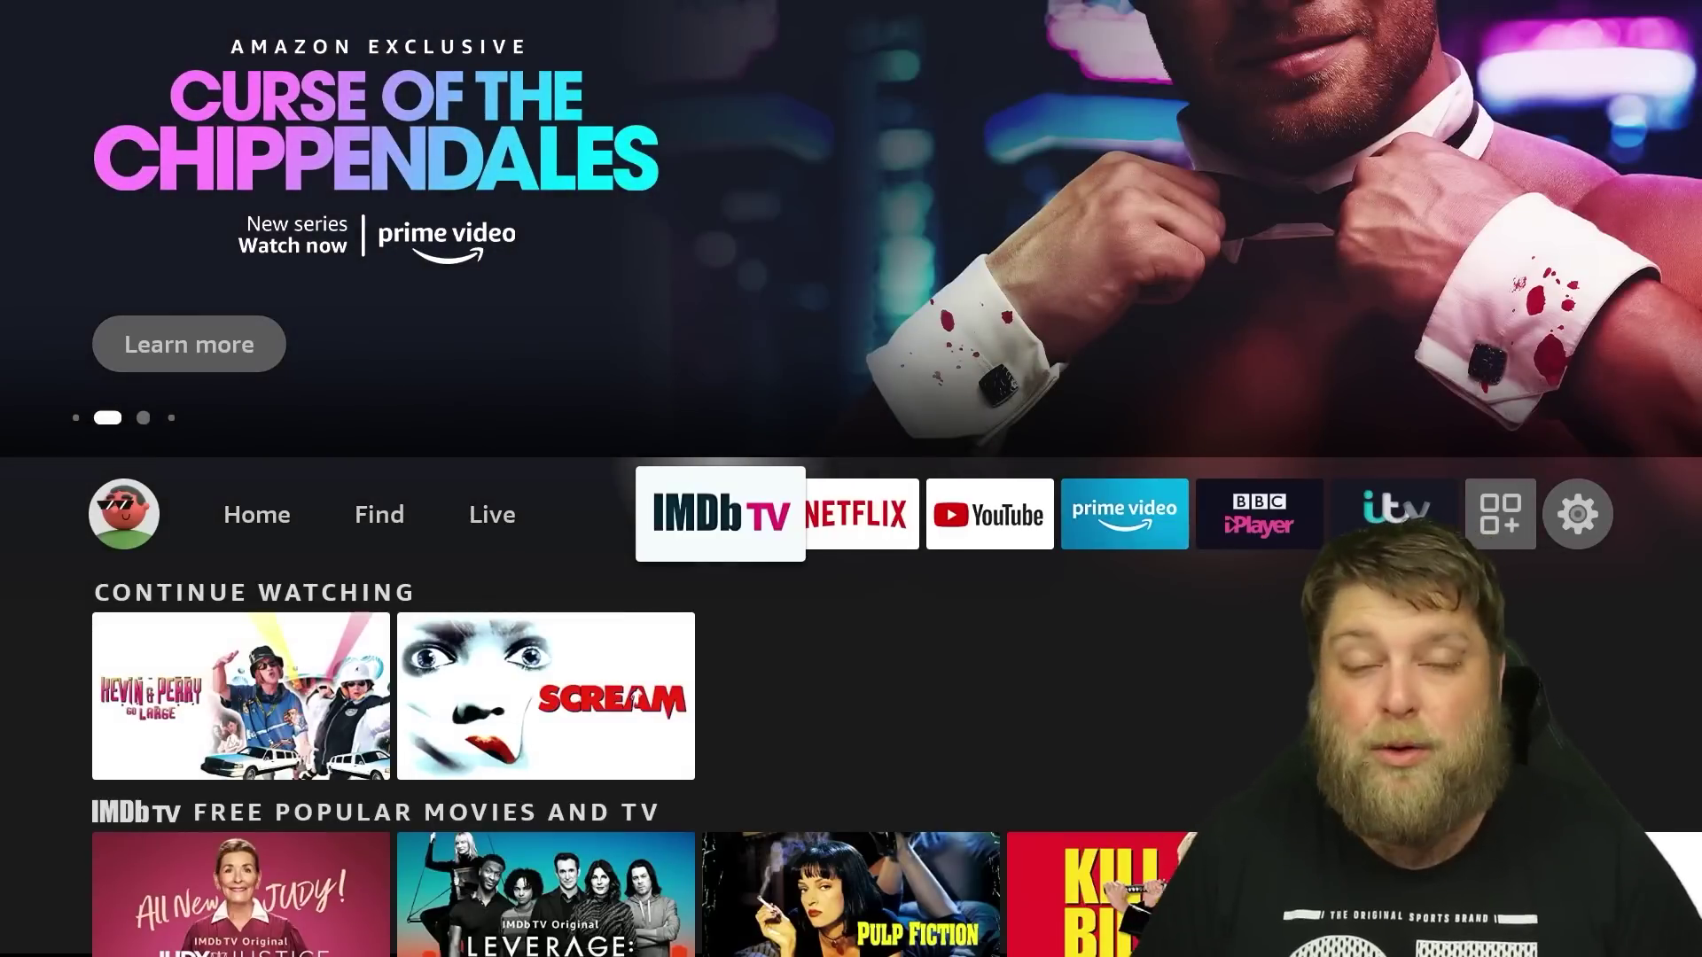
pyautogui.press('Home')
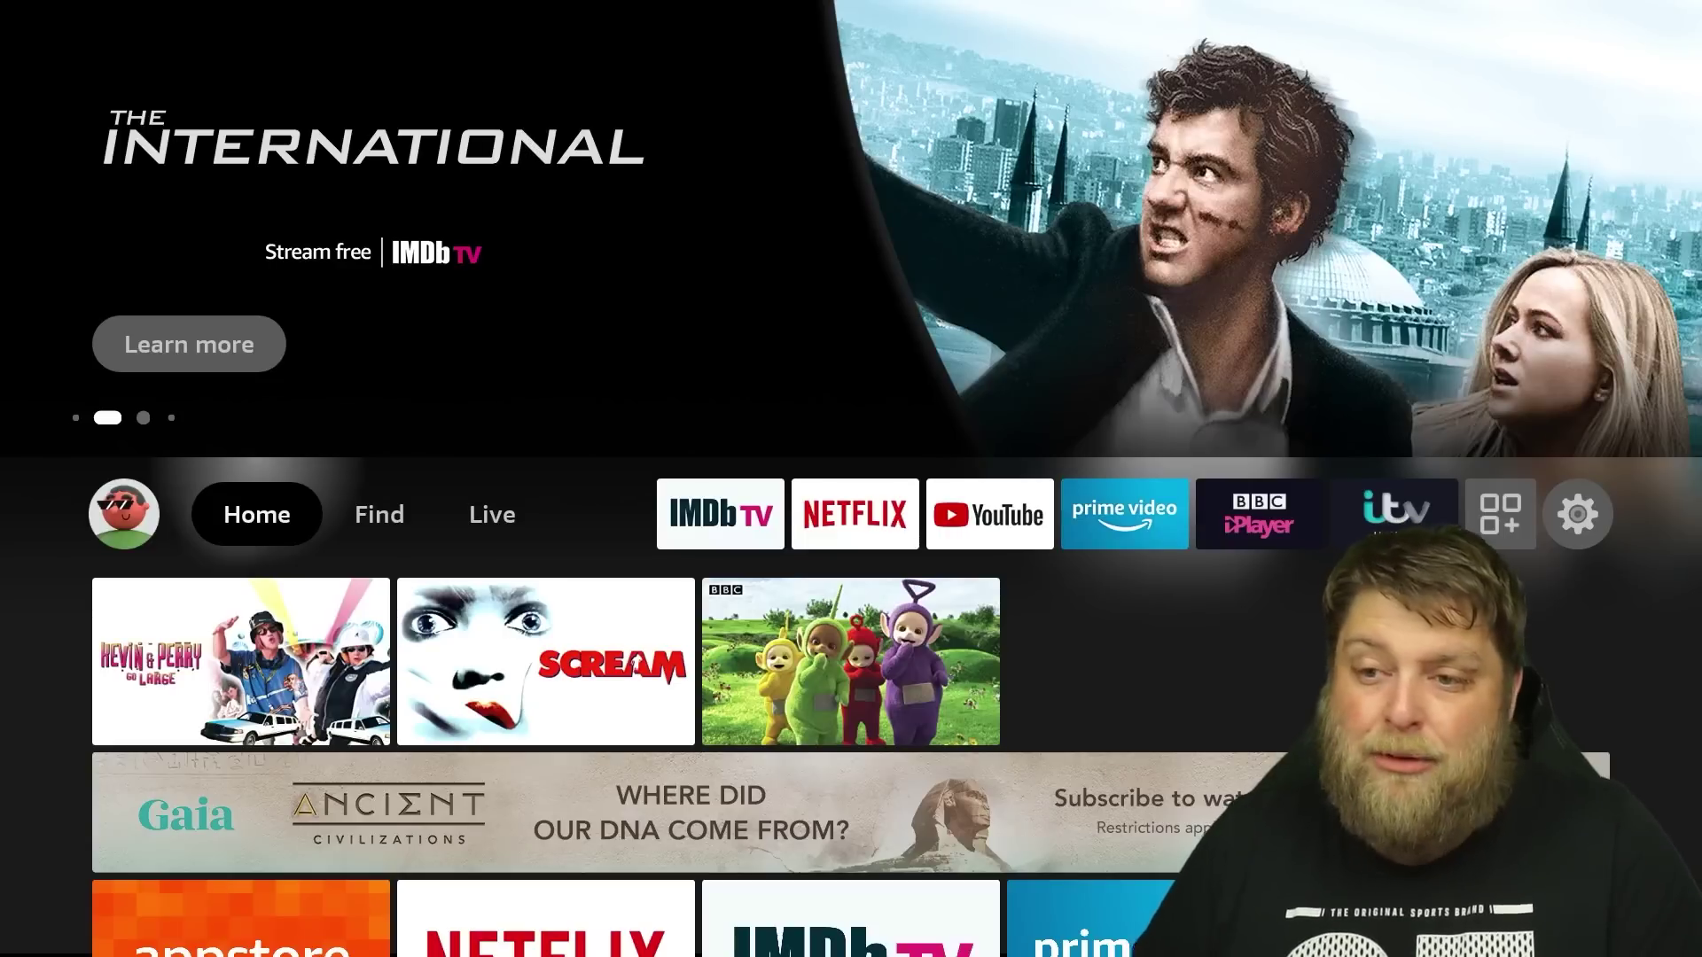
# - Open the search screen from the Find section
pyautogui.press('Right')
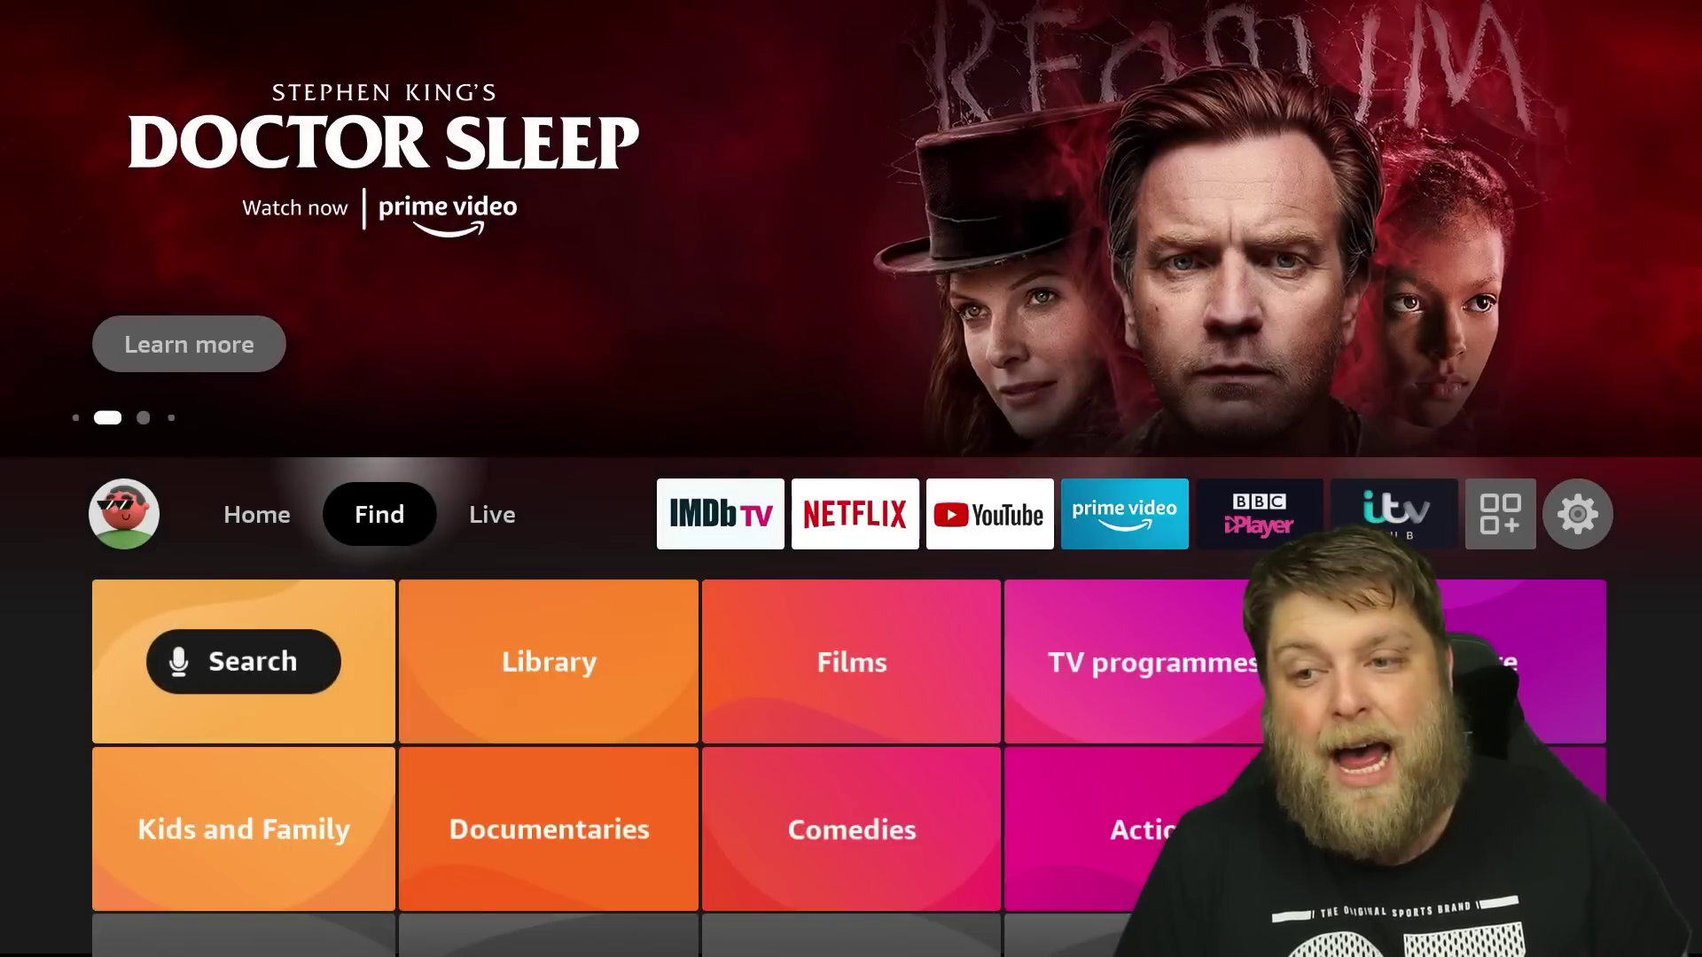
pyautogui.press('Down')
pyautogui.press('Return')
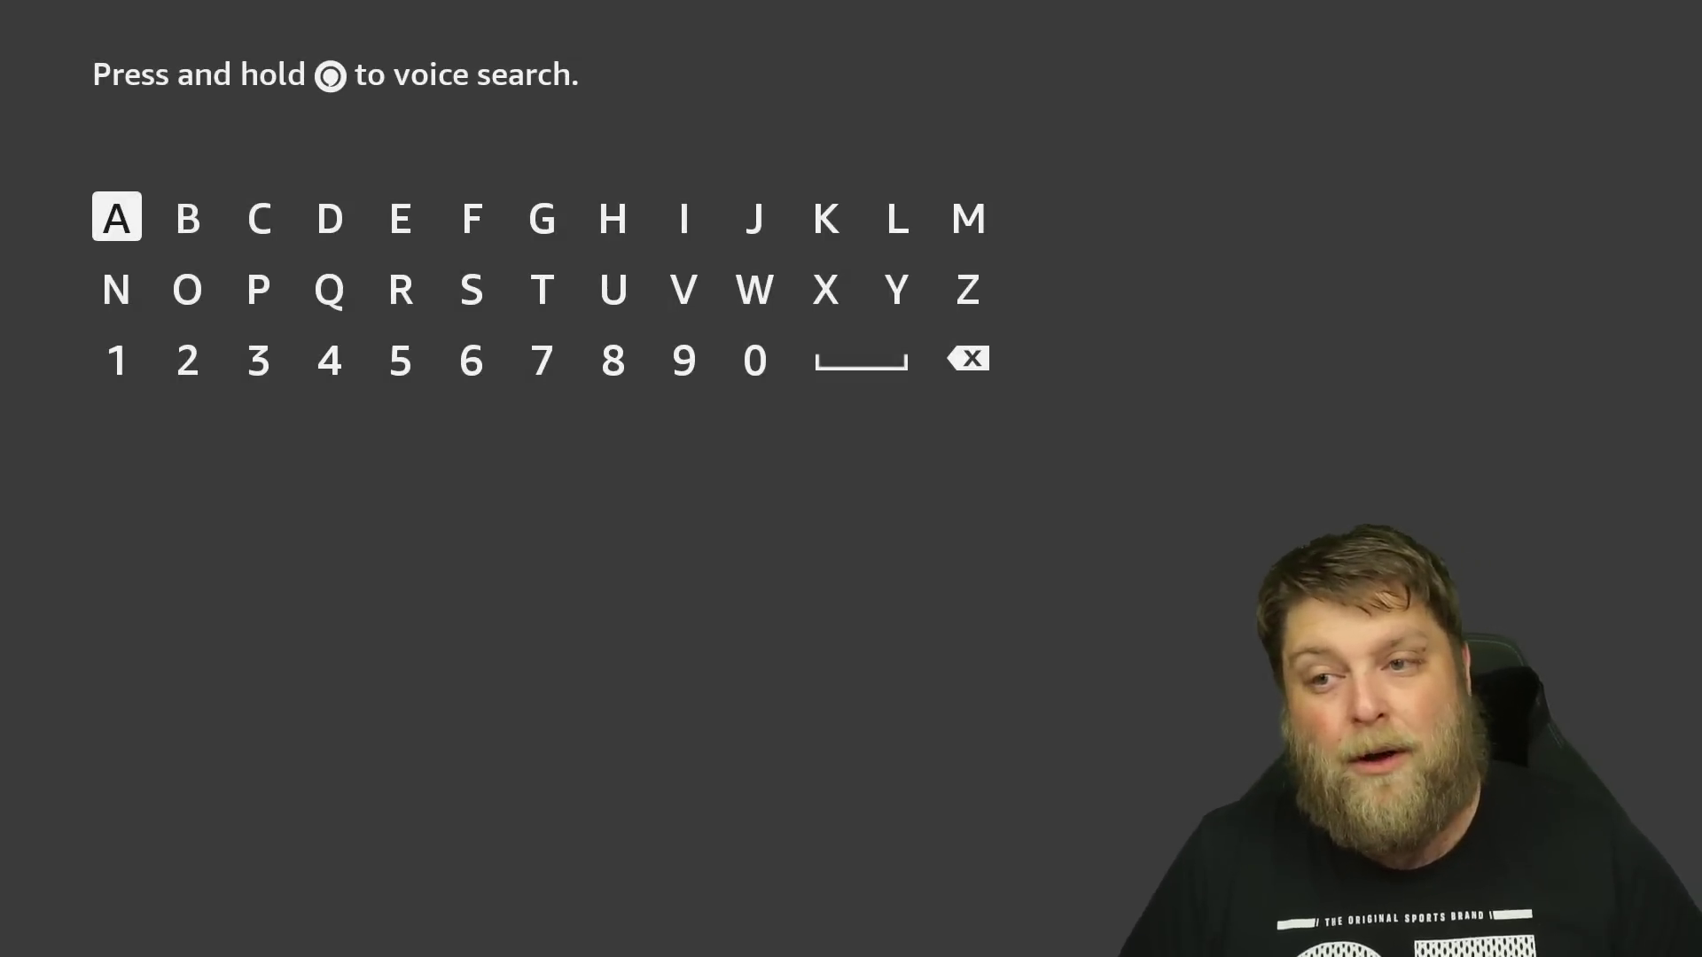
# - Enter "Dow" as the search text on the on-screen letter grid
pyautogui.press('Right')
pyautogui.press('Right')
pyautogui.press('Right')
pyautogui.press('Return')
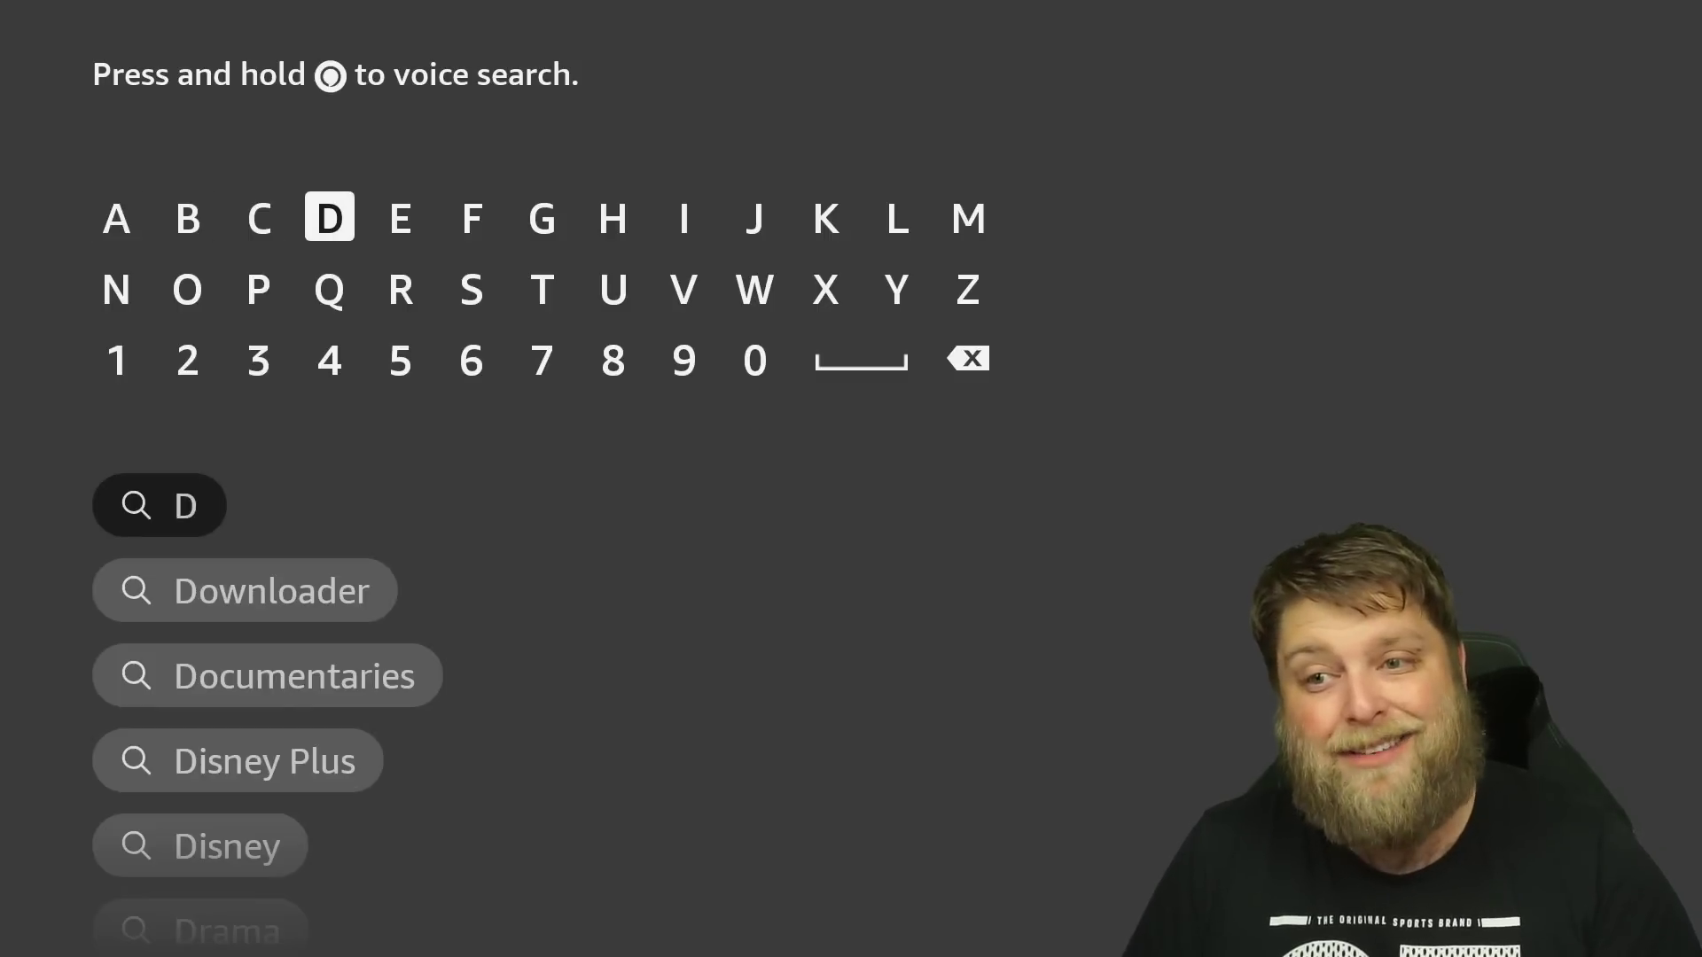
pyautogui.press('Left')
pyautogui.press('Left')
pyautogui.press('Down')
pyautogui.press('Return')
pyautogui.press('Left')
pyautogui.press('Left')
pyautogui.press('Left')
pyautogui.press('Left')
pyautogui.press('Left')
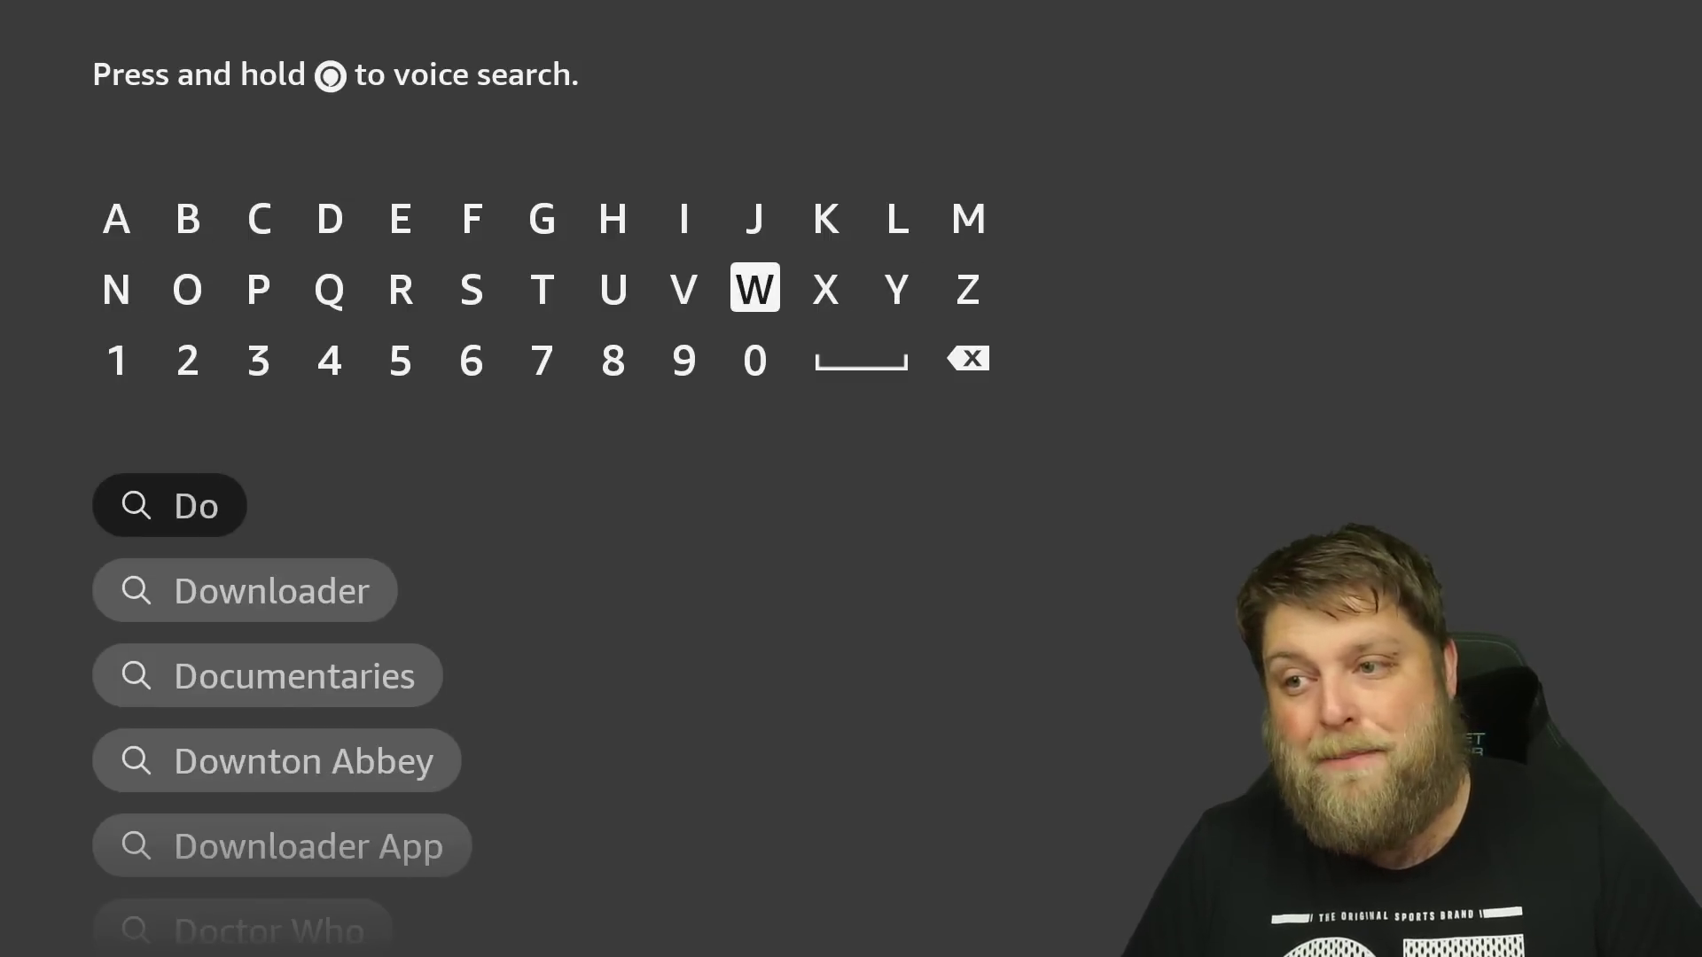
pyautogui.press('Return')
# - Run the suggested search for "Downloader"
pyautogui.press('Right')
pyautogui.press('Right')
pyautogui.press('Right')
pyautogui.press('Right')
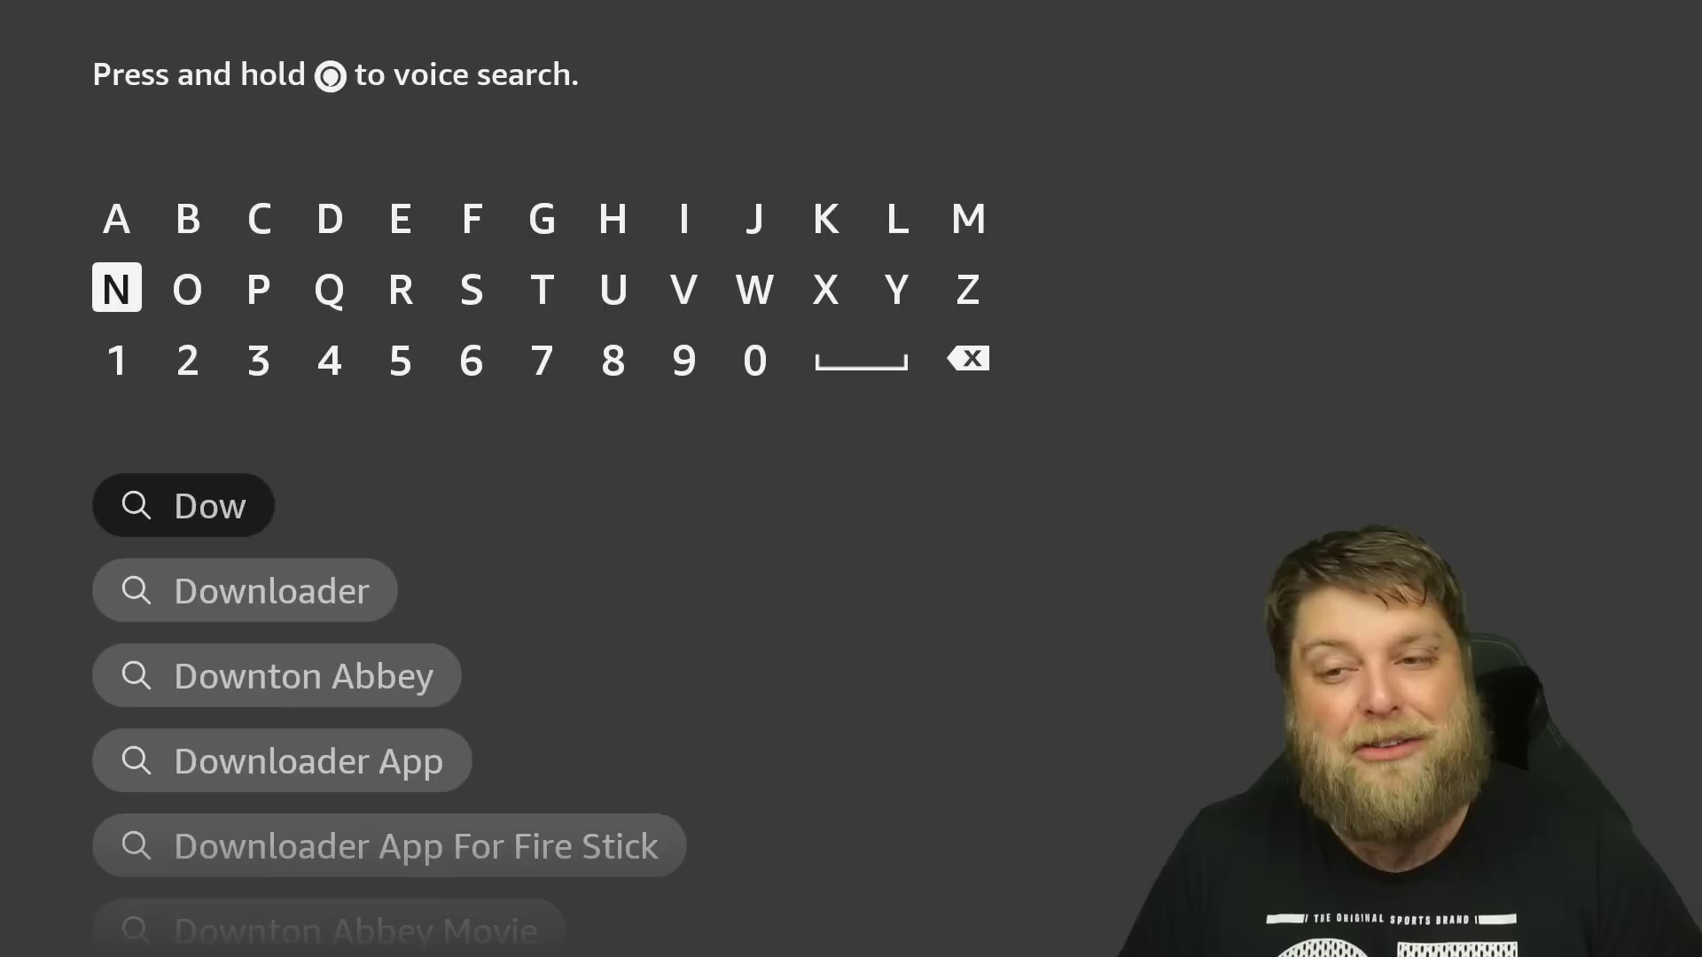
pyautogui.press('Down')
pyautogui.press('Down')
pyautogui.press('Down')
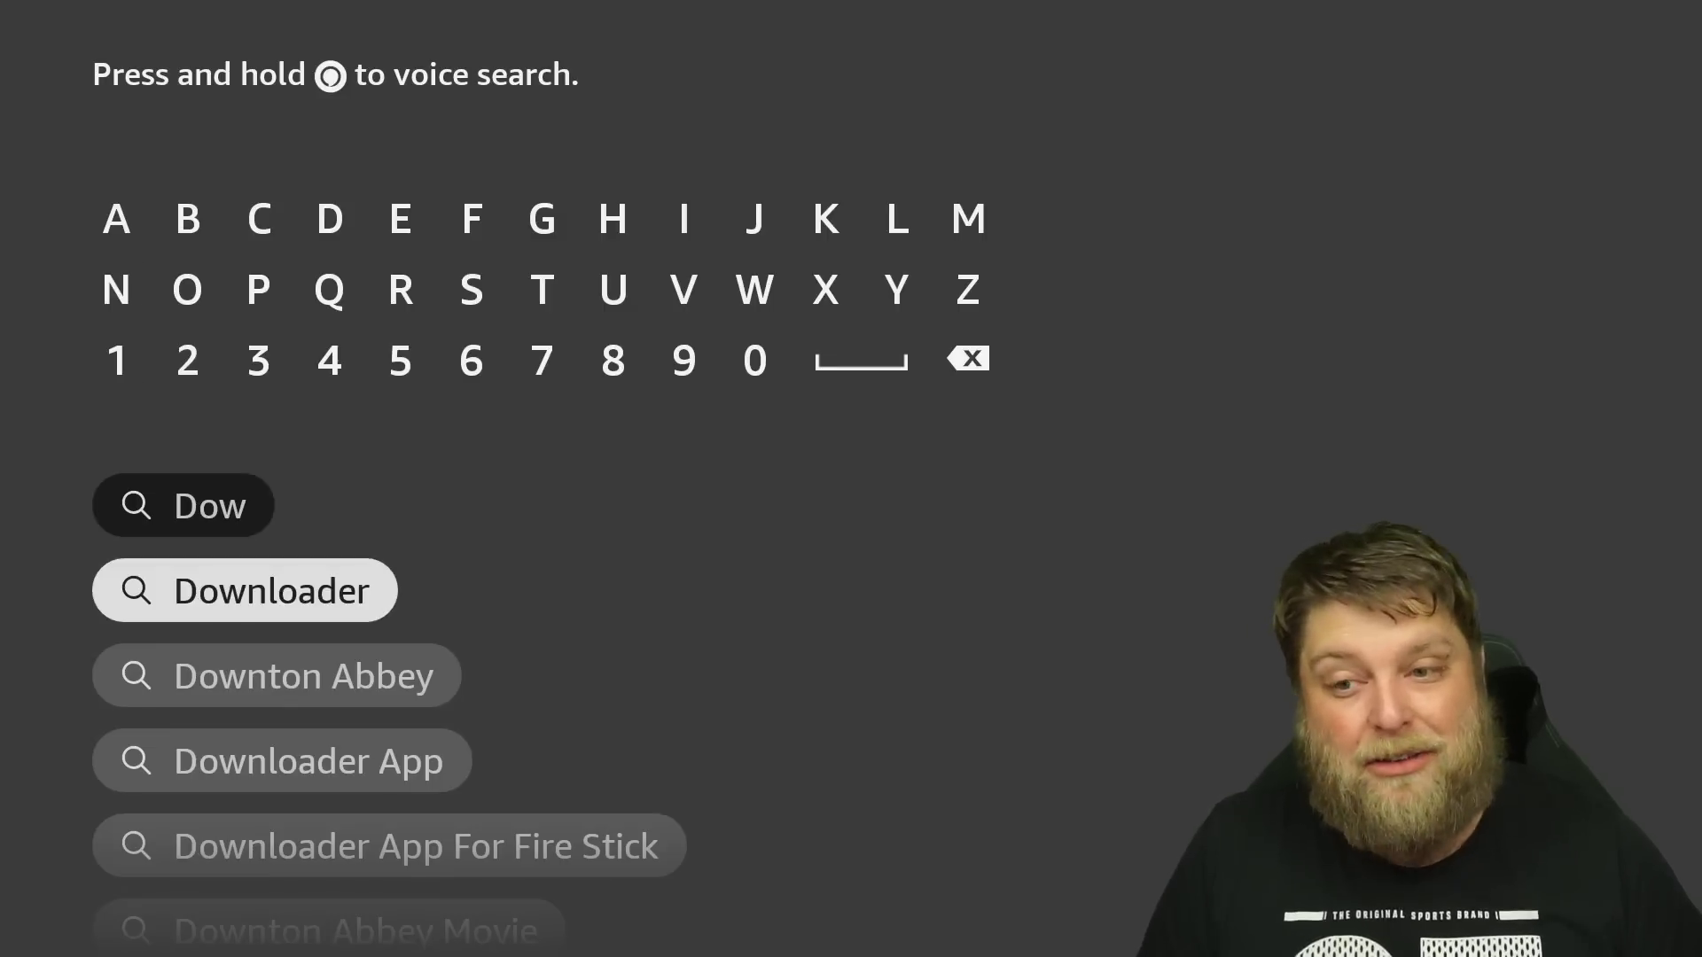
pyautogui.press('Return')
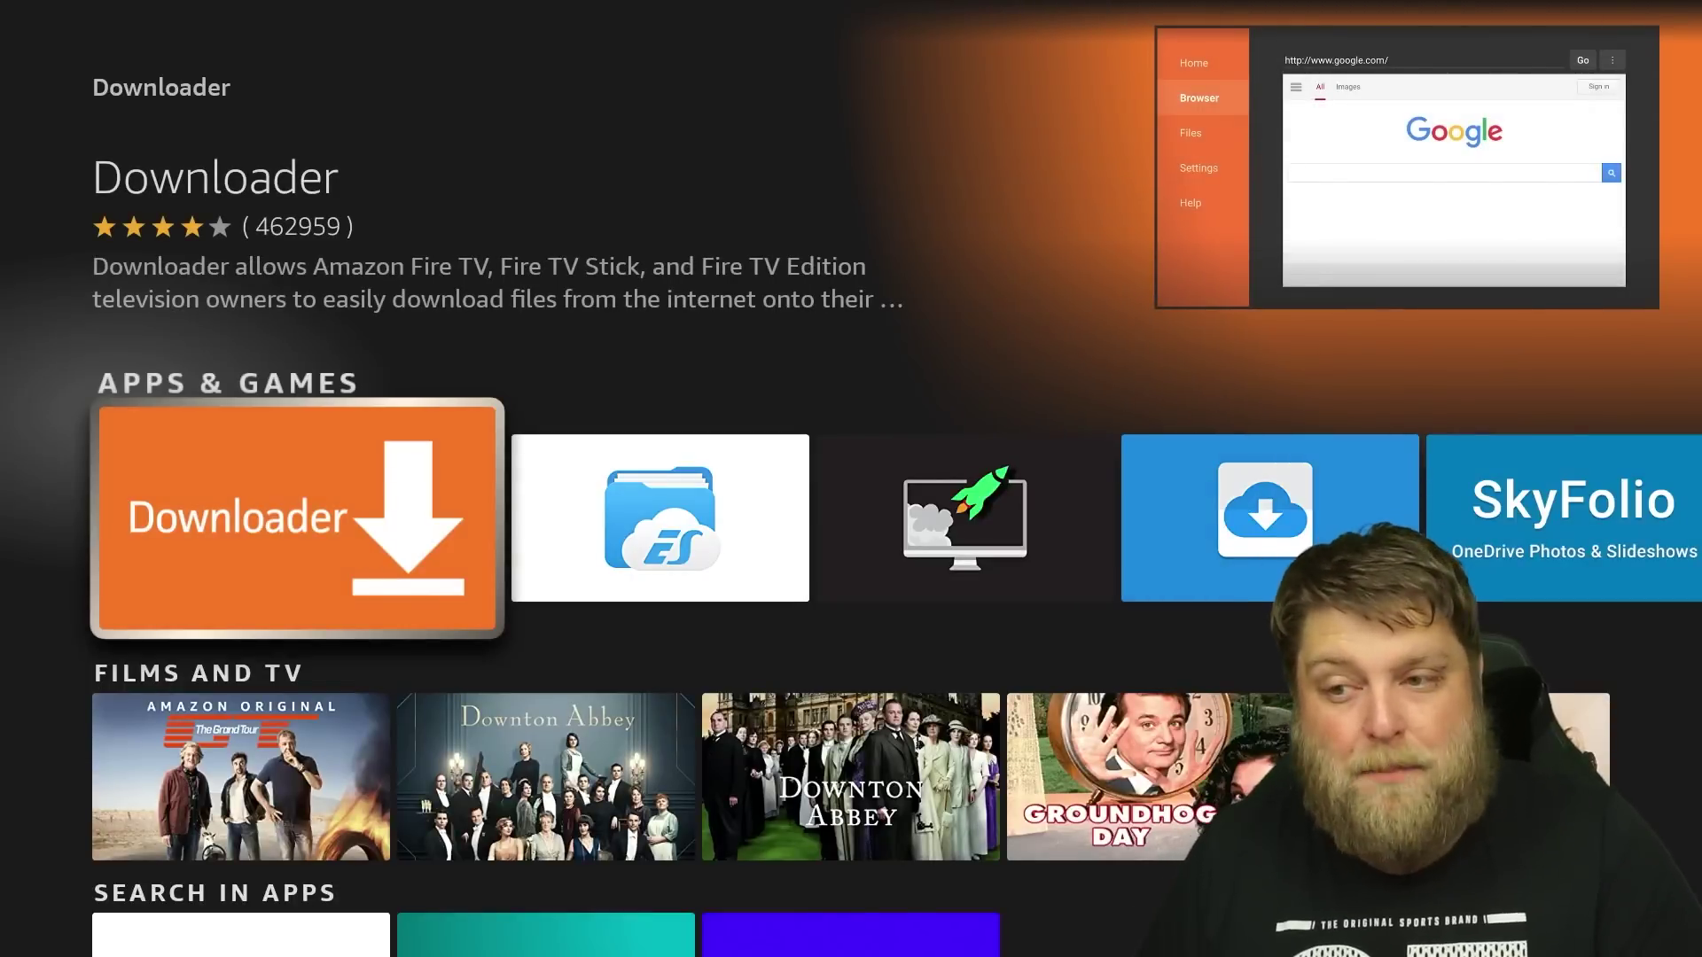
# - Open the Downloader app's page from the search results and download the app
pyautogui.press('Return')
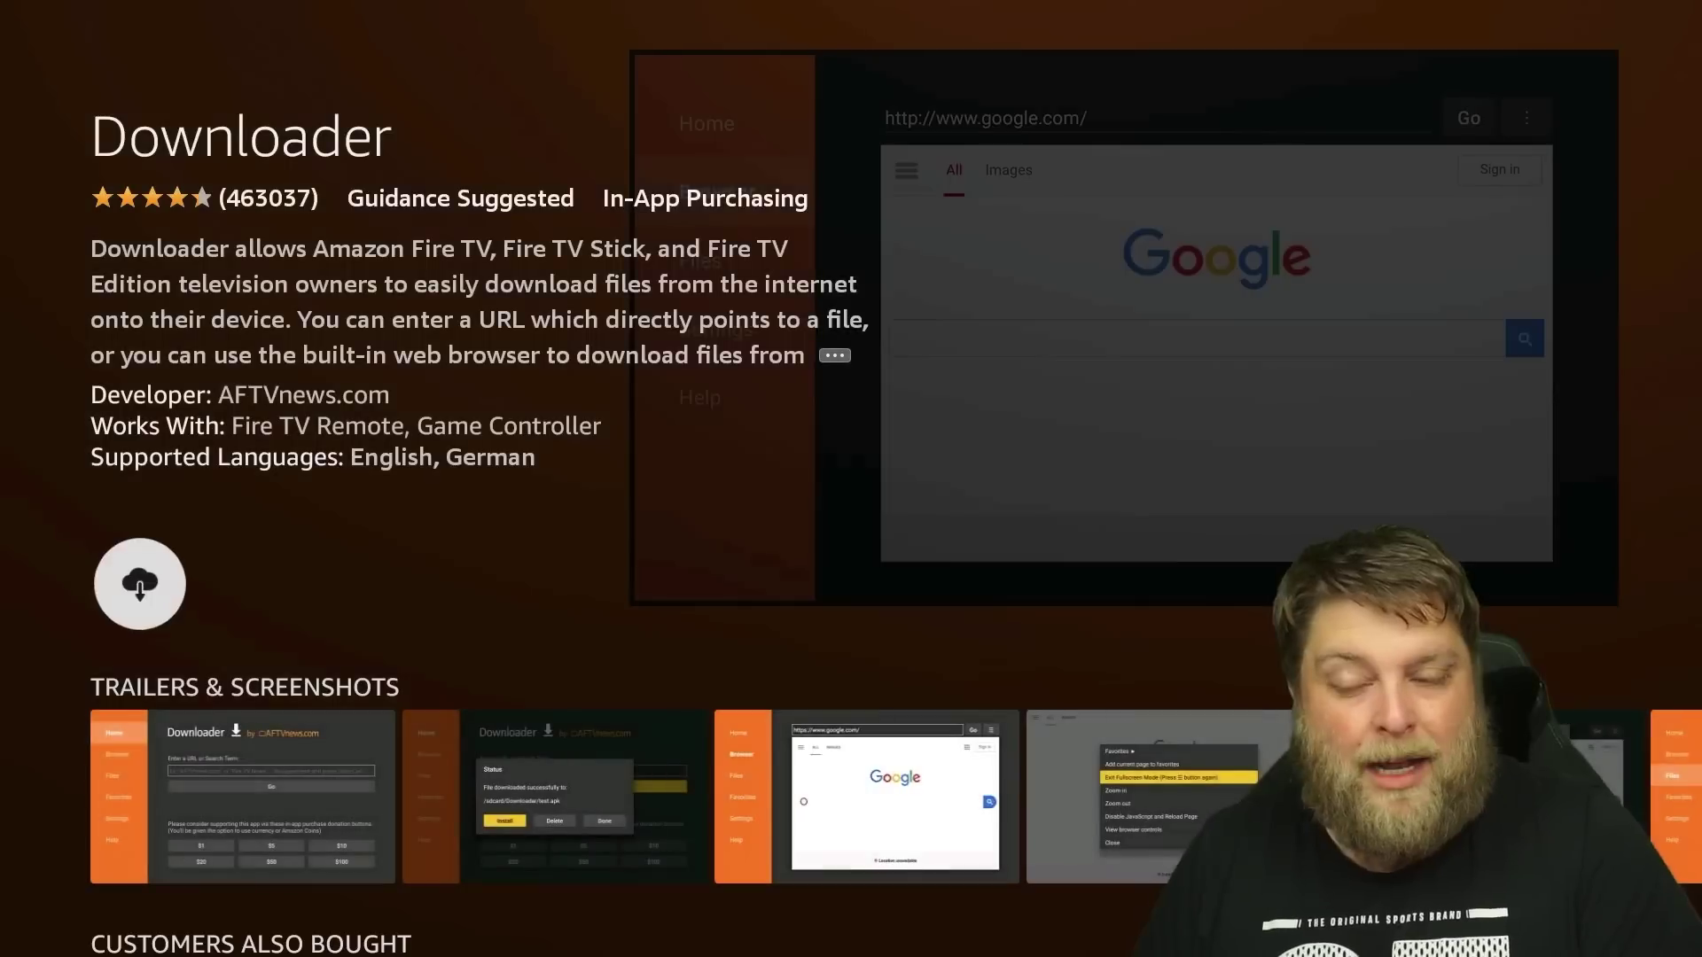
pyautogui.press('Return')
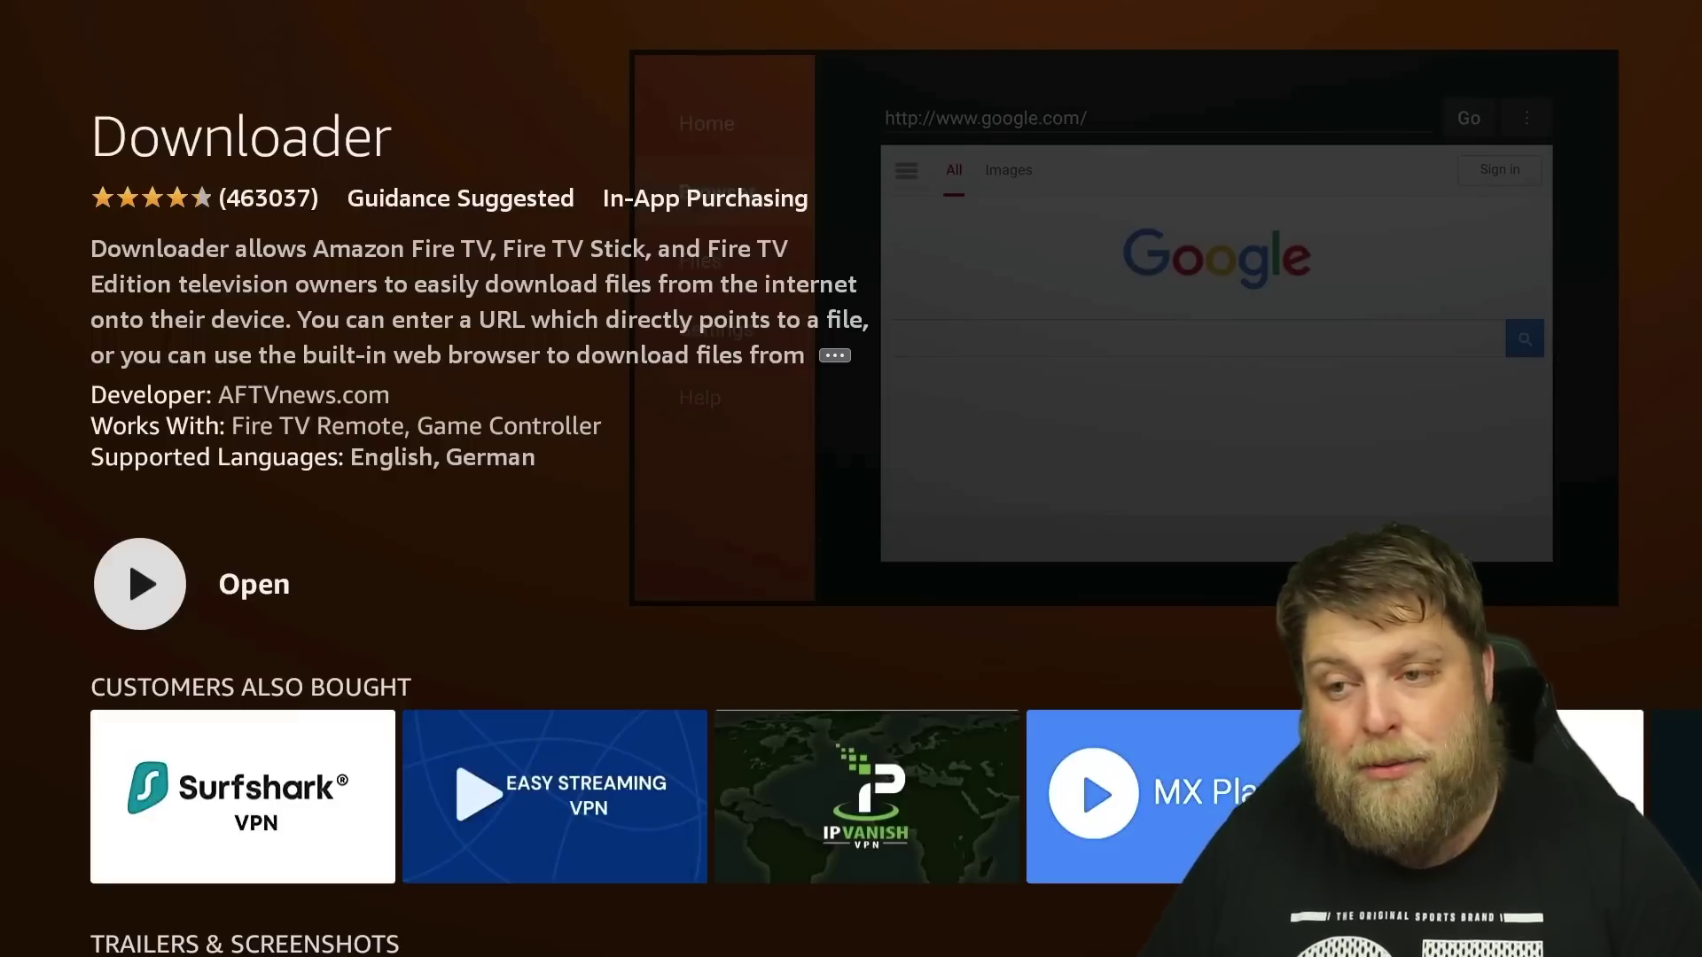
# - Return to the home screen, open Your Apps & Channels and select the Downloader app
pyautogui.press('Home')
pyautogui.press('Right')
pyautogui.press('Right')
pyautogui.press('Right')
pyautogui.press('Right')
pyautogui.press('Right')
pyautogui.press('Right')
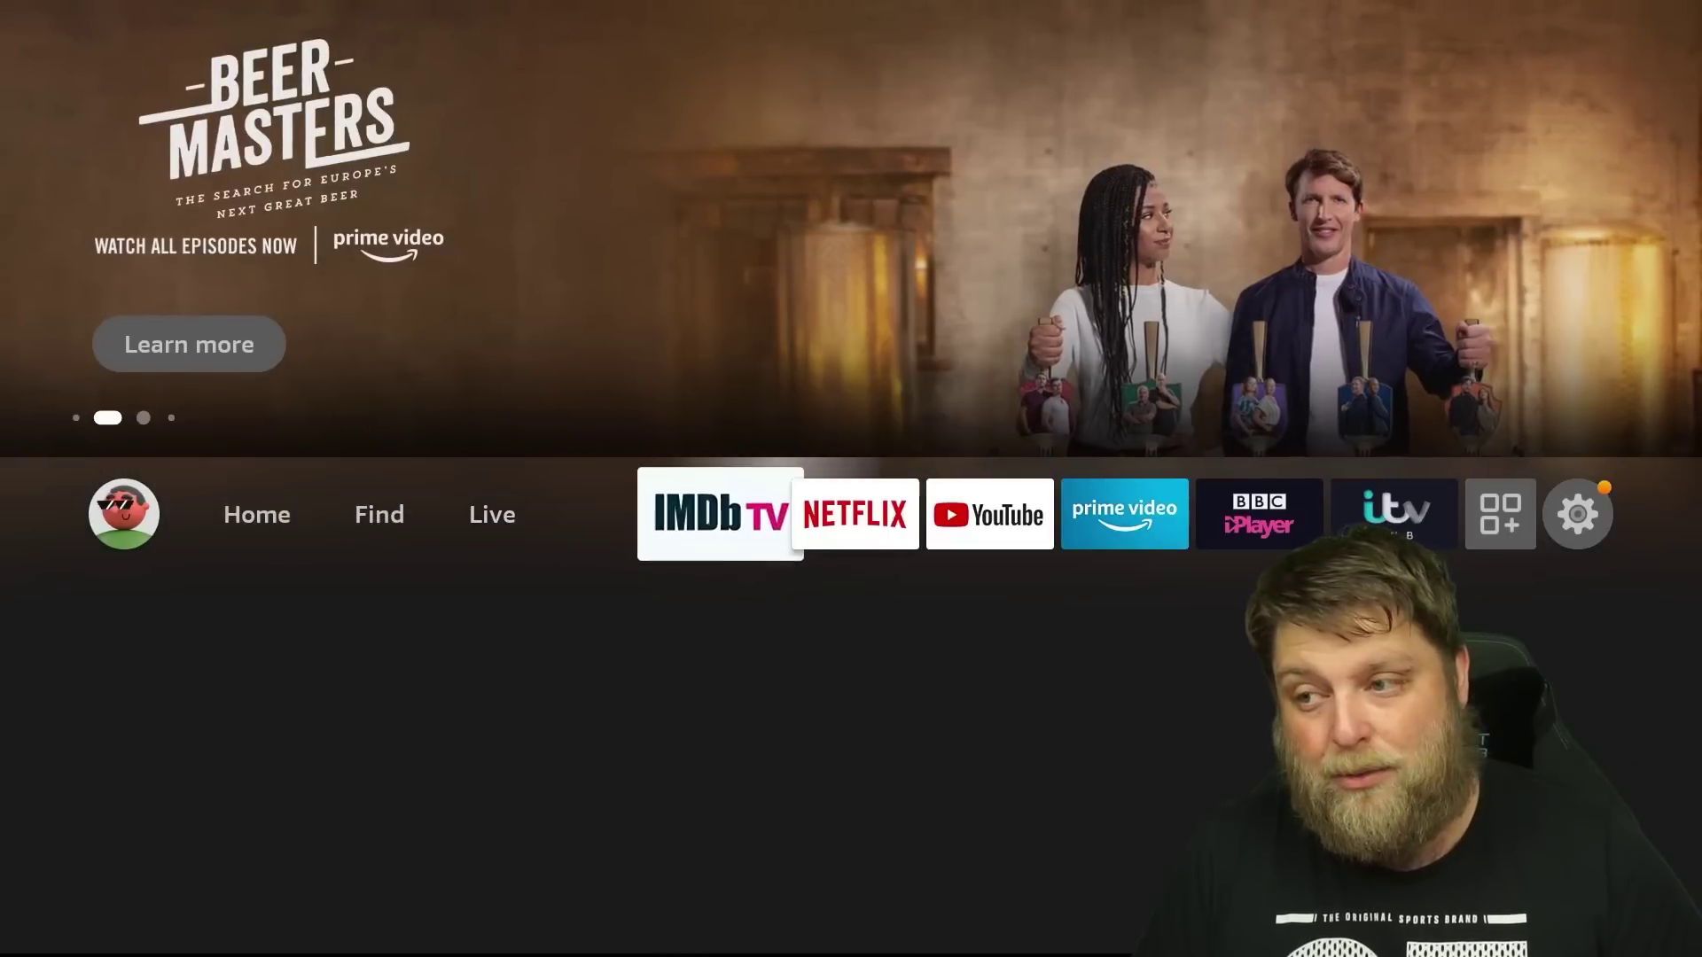
pyautogui.press('Right')
pyautogui.press('Right')
pyautogui.press('Right')
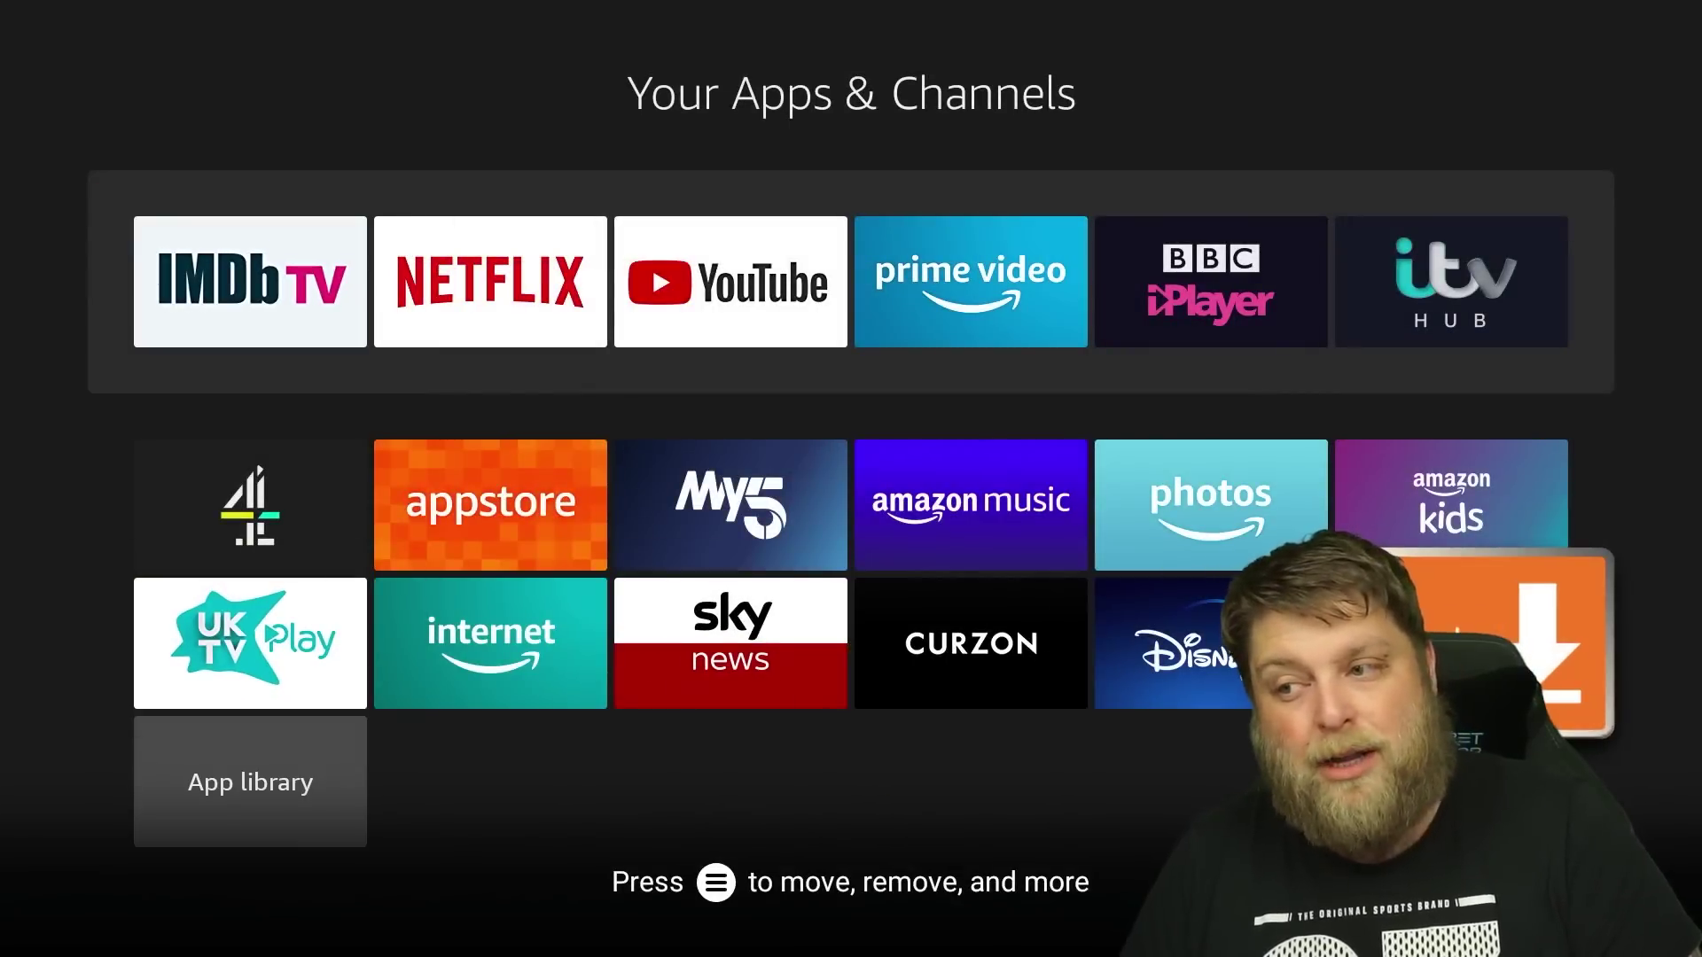
# - Move the Downloader app to the first position in the pinned apps row, ahead of IMDb TV
pyautogui.press('Menu')
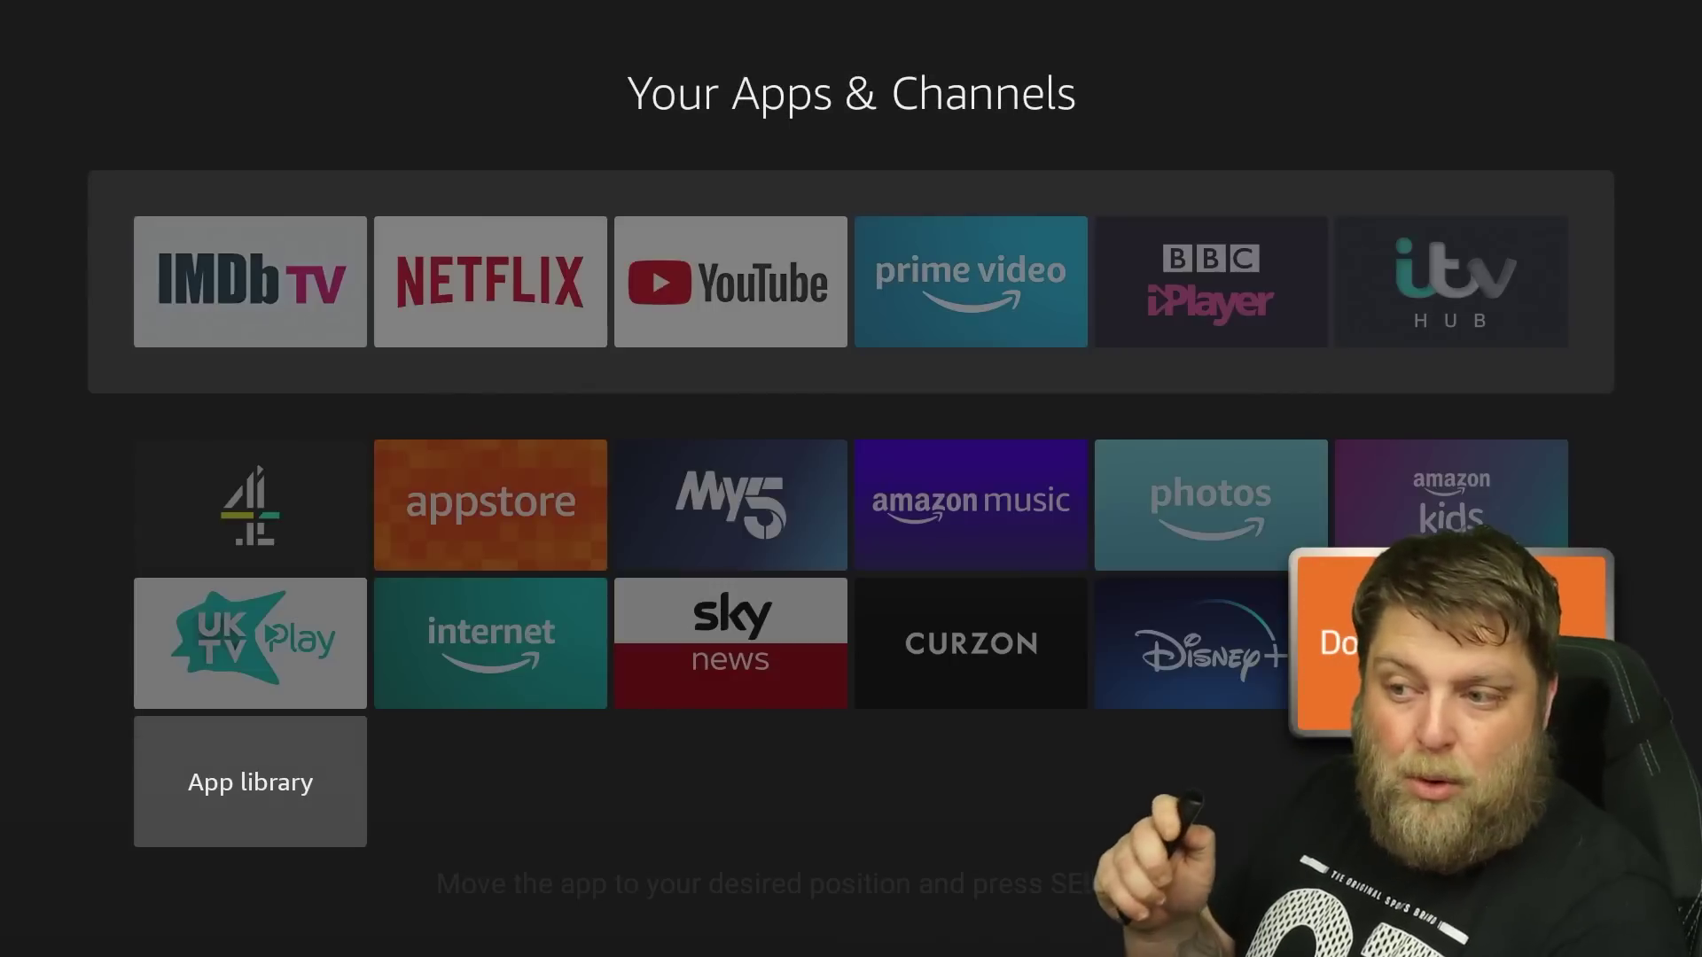
pyautogui.press('Up')
pyautogui.press('Left')
pyautogui.press('Left')
pyautogui.press('Left')
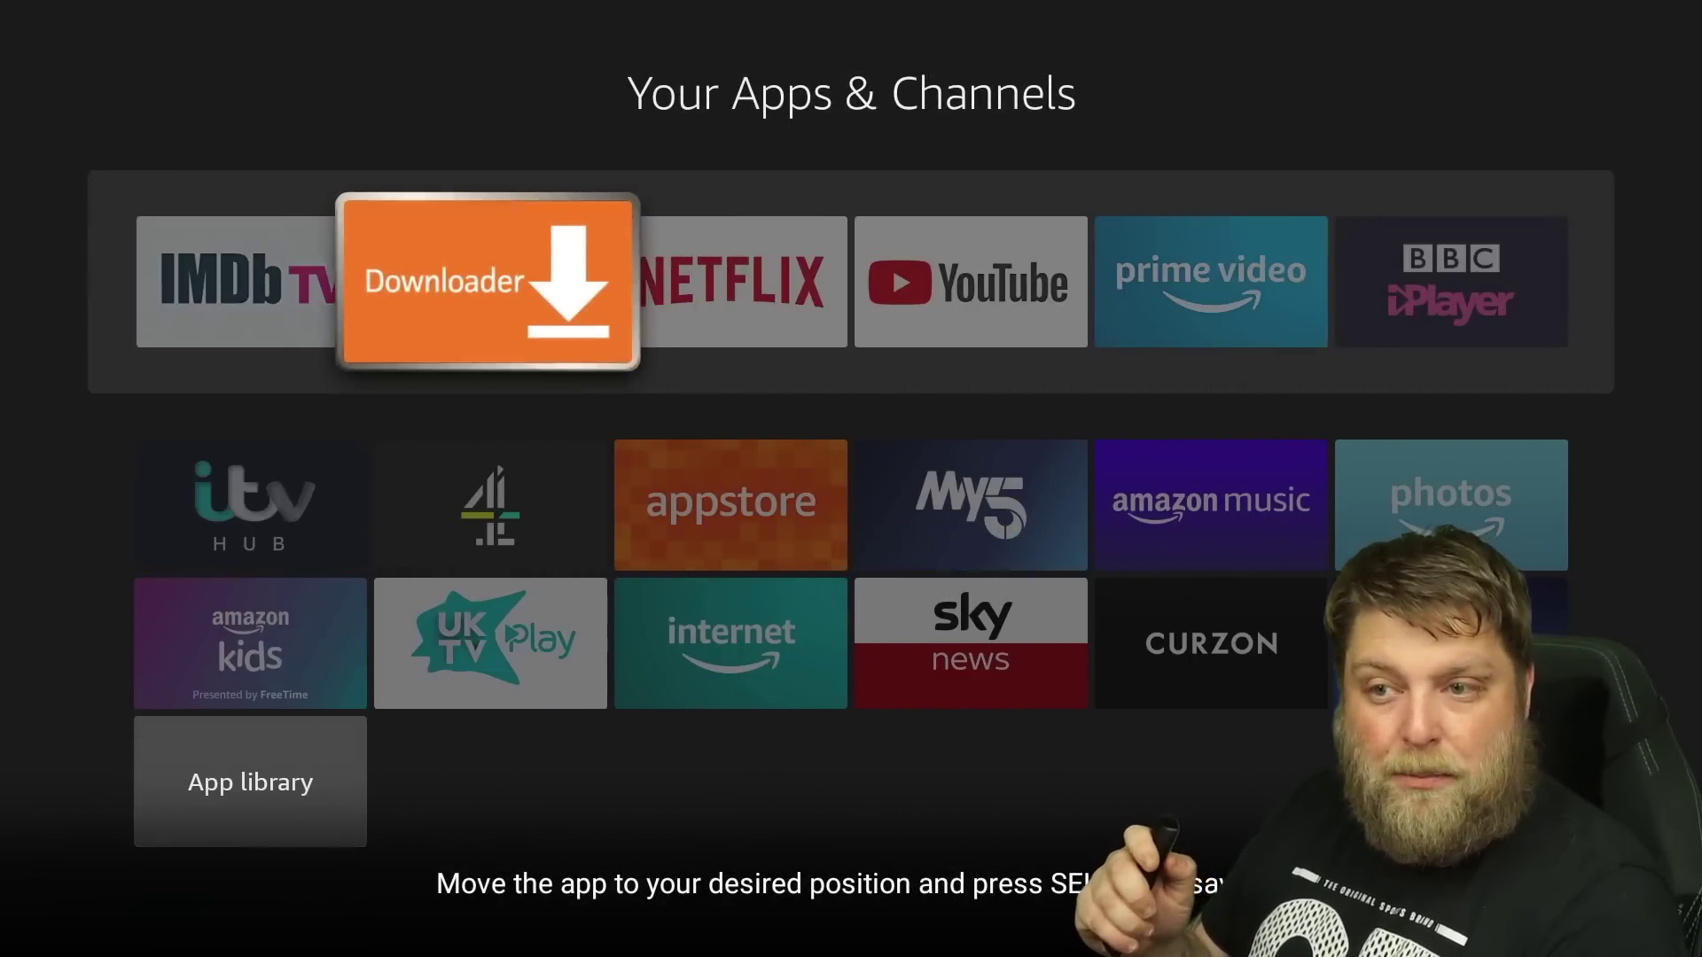
pyautogui.press('Left')
pyautogui.press('Return')
# - Return to the home screen and check the Downloader app in the pinned apps row
pyautogui.press('Home')
pyautogui.press('Right')
pyautogui.press('Right')
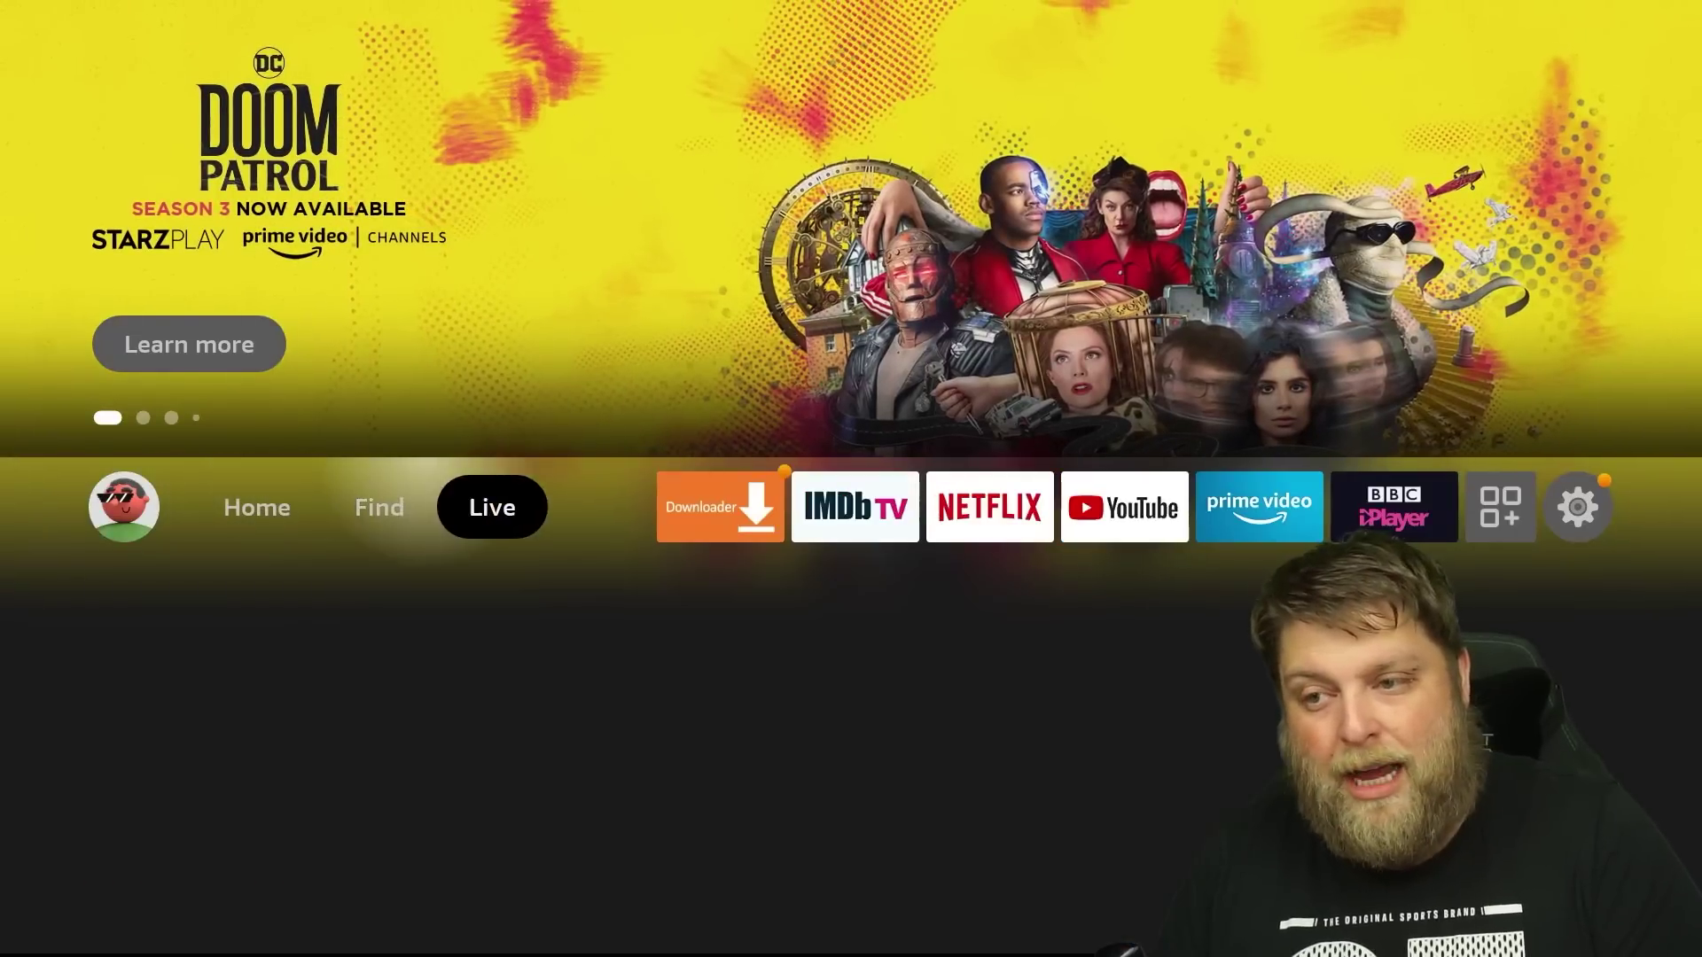
pyautogui.press('Right')
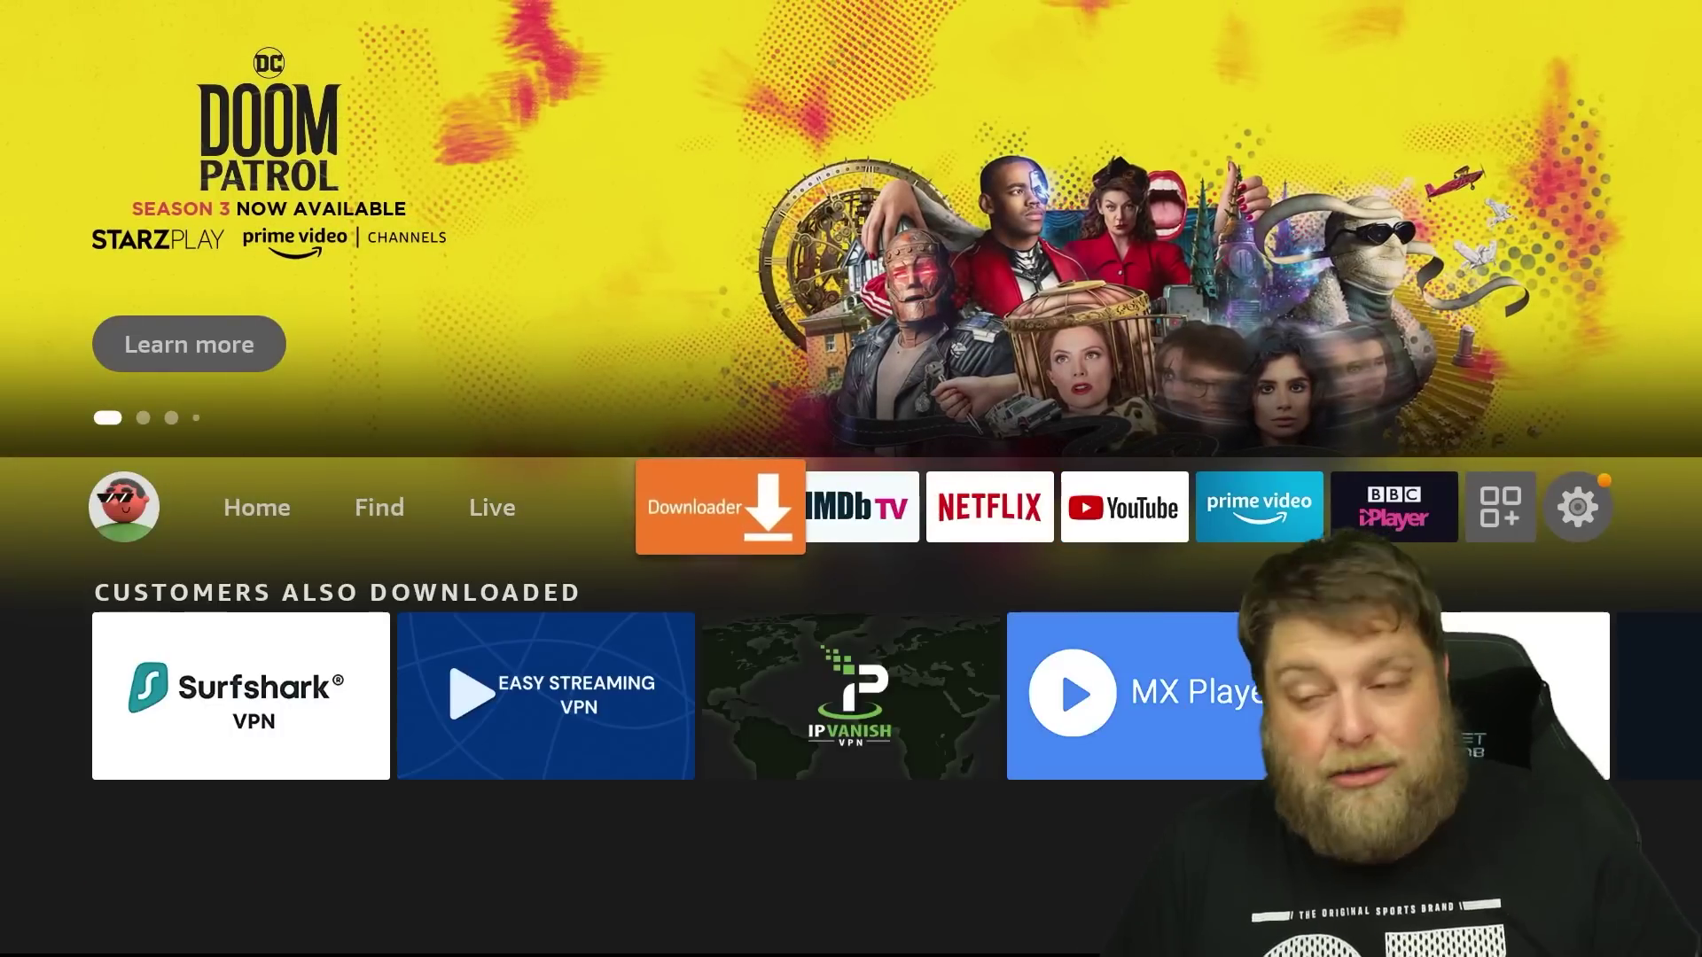
# - Open the Applications category in the device settings
pyautogui.press('Right')
pyautogui.press('Right')
pyautogui.press('Right')
pyautogui.press('Right')
pyautogui.press('Right')
pyautogui.press('Right')
pyautogui.press('Right')
pyautogui.press('Down')
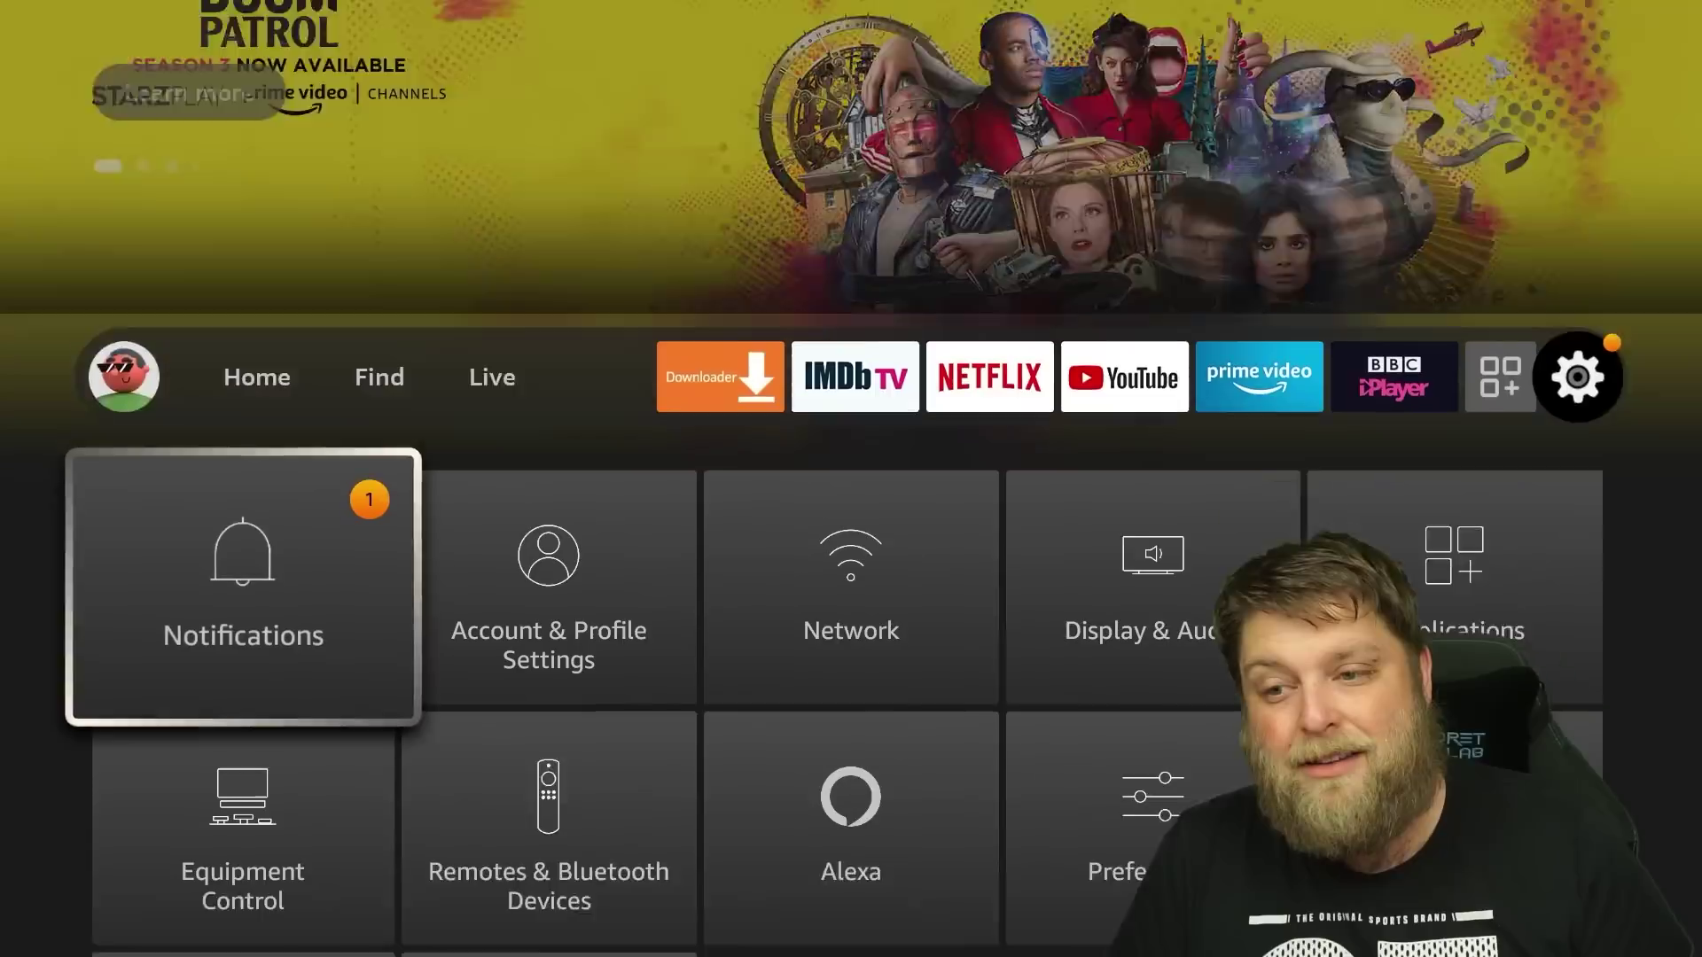
pyautogui.press('Right')
pyautogui.press('Right')
pyautogui.press('Right')
pyautogui.press('Right')
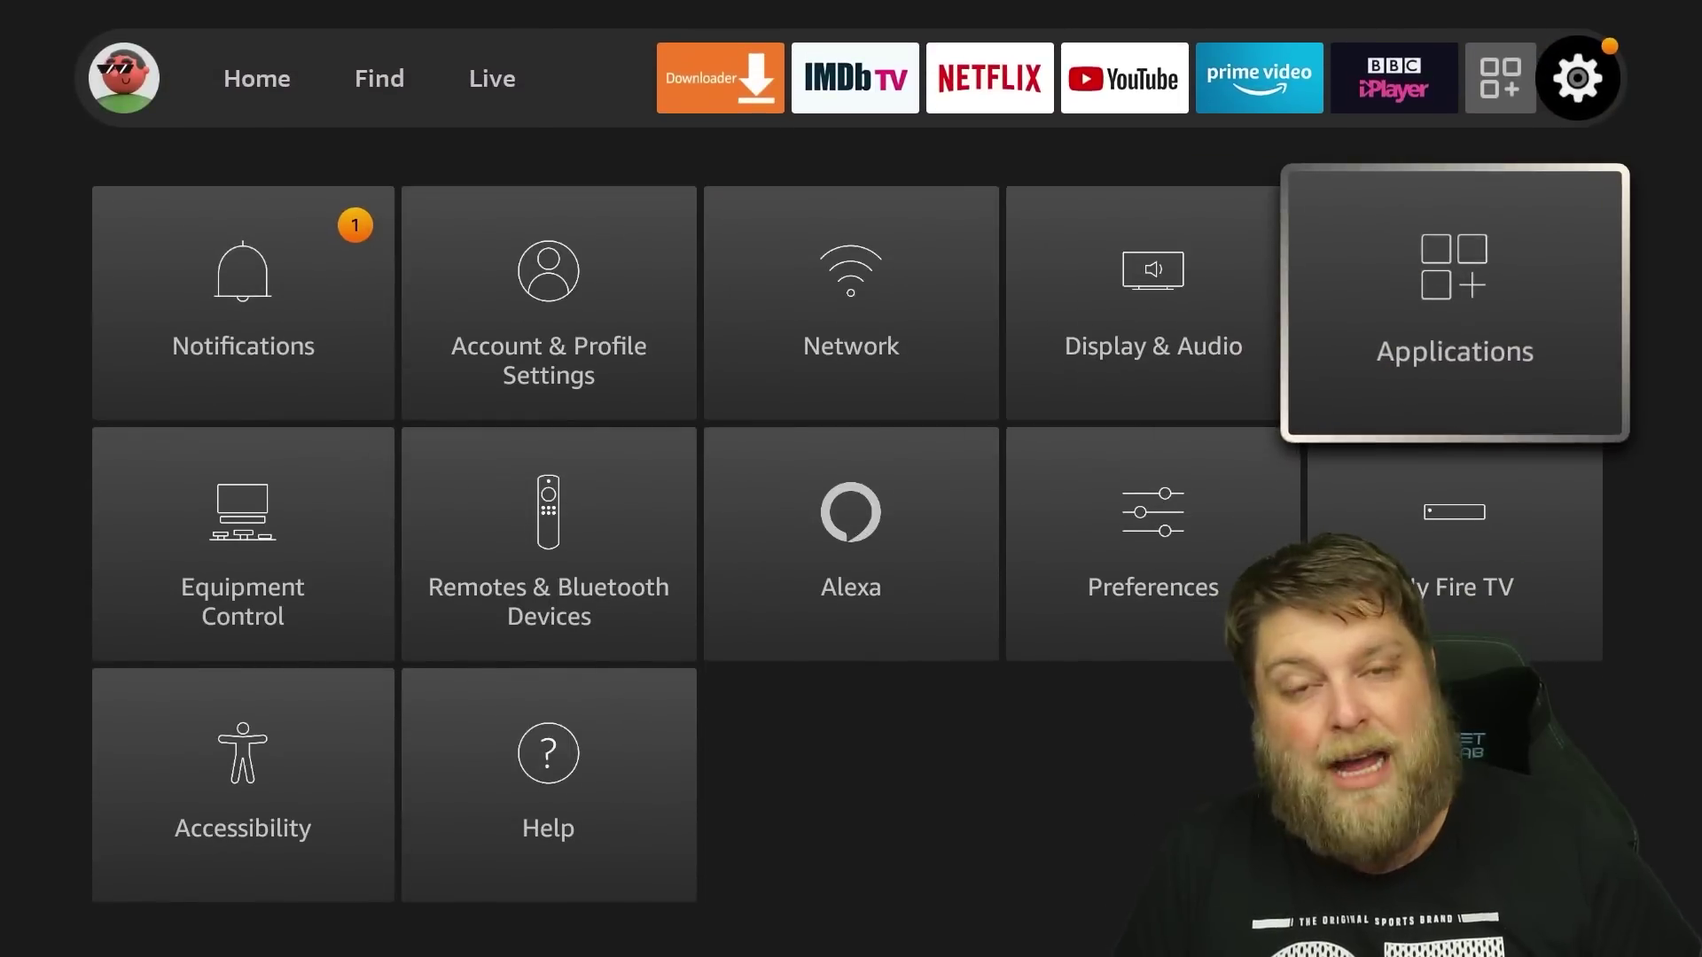
pyautogui.press('Return')
# - Open the Manage Installed Applications list
pyautogui.press('Down')
pyautogui.press('Down')
pyautogui.press('Down')
pyautogui.press('Down')
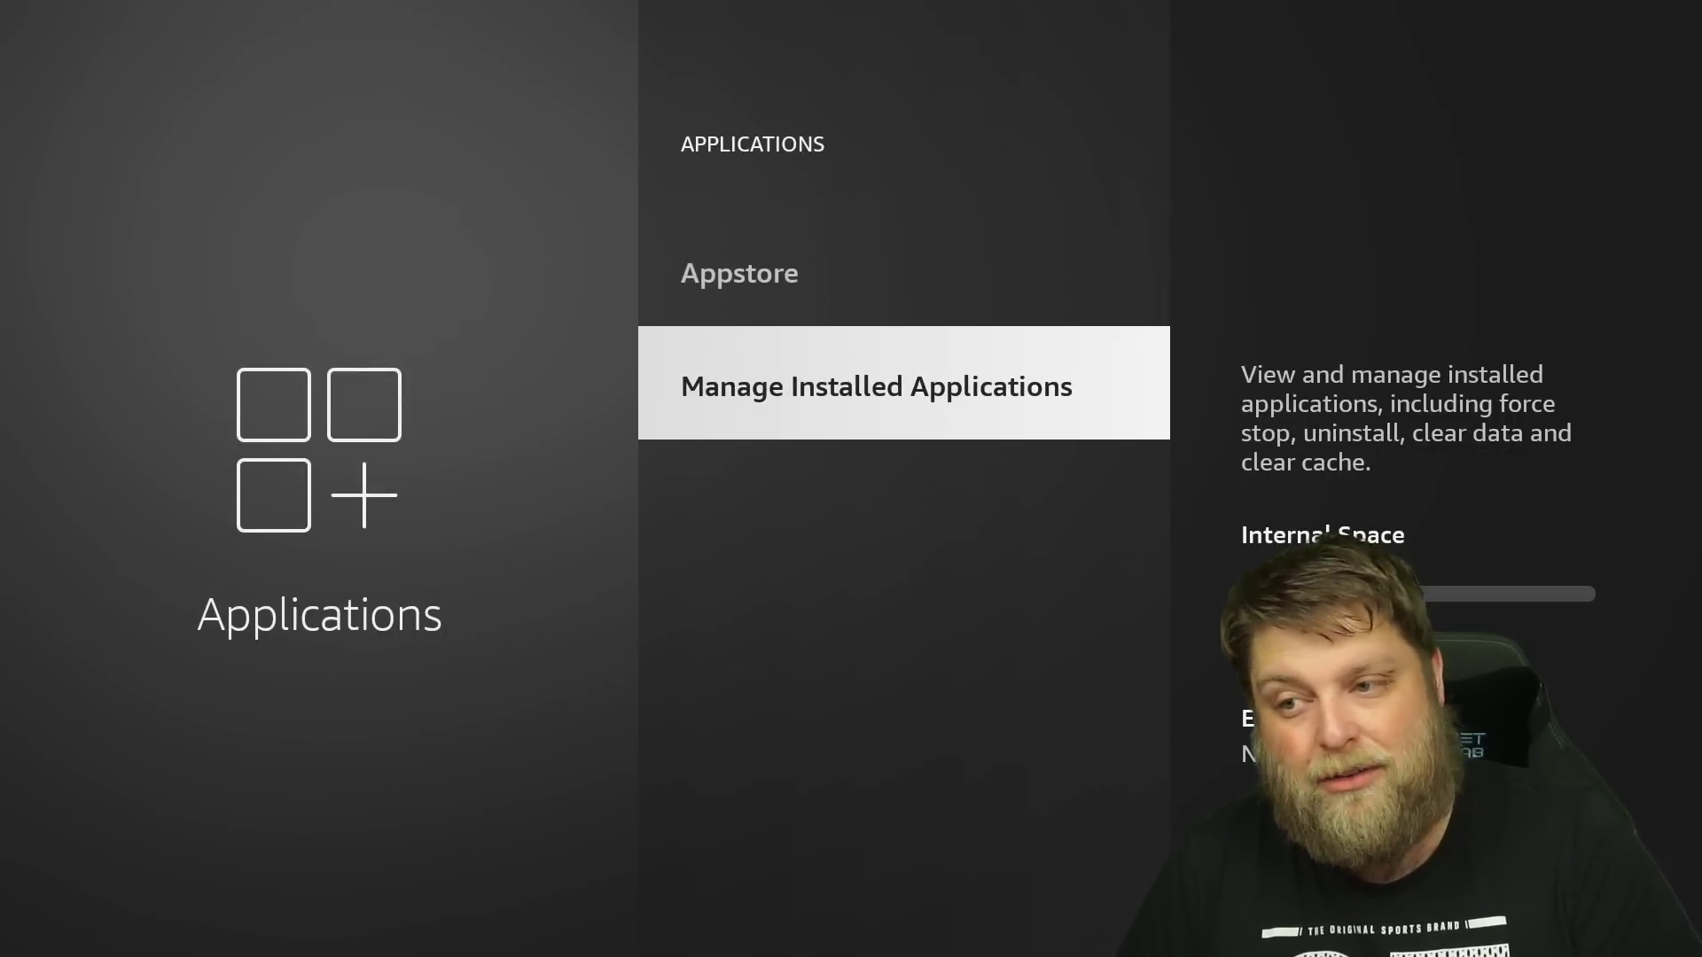
pyautogui.press('Return')
# - Go through the installed applications down to Netflix, examining each app's size, storage and cache details
pyautogui.press('Down')
pyautogui.press('Down')
pyautogui.press('Down')
pyautogui.press('Down')
pyautogui.press('Down')
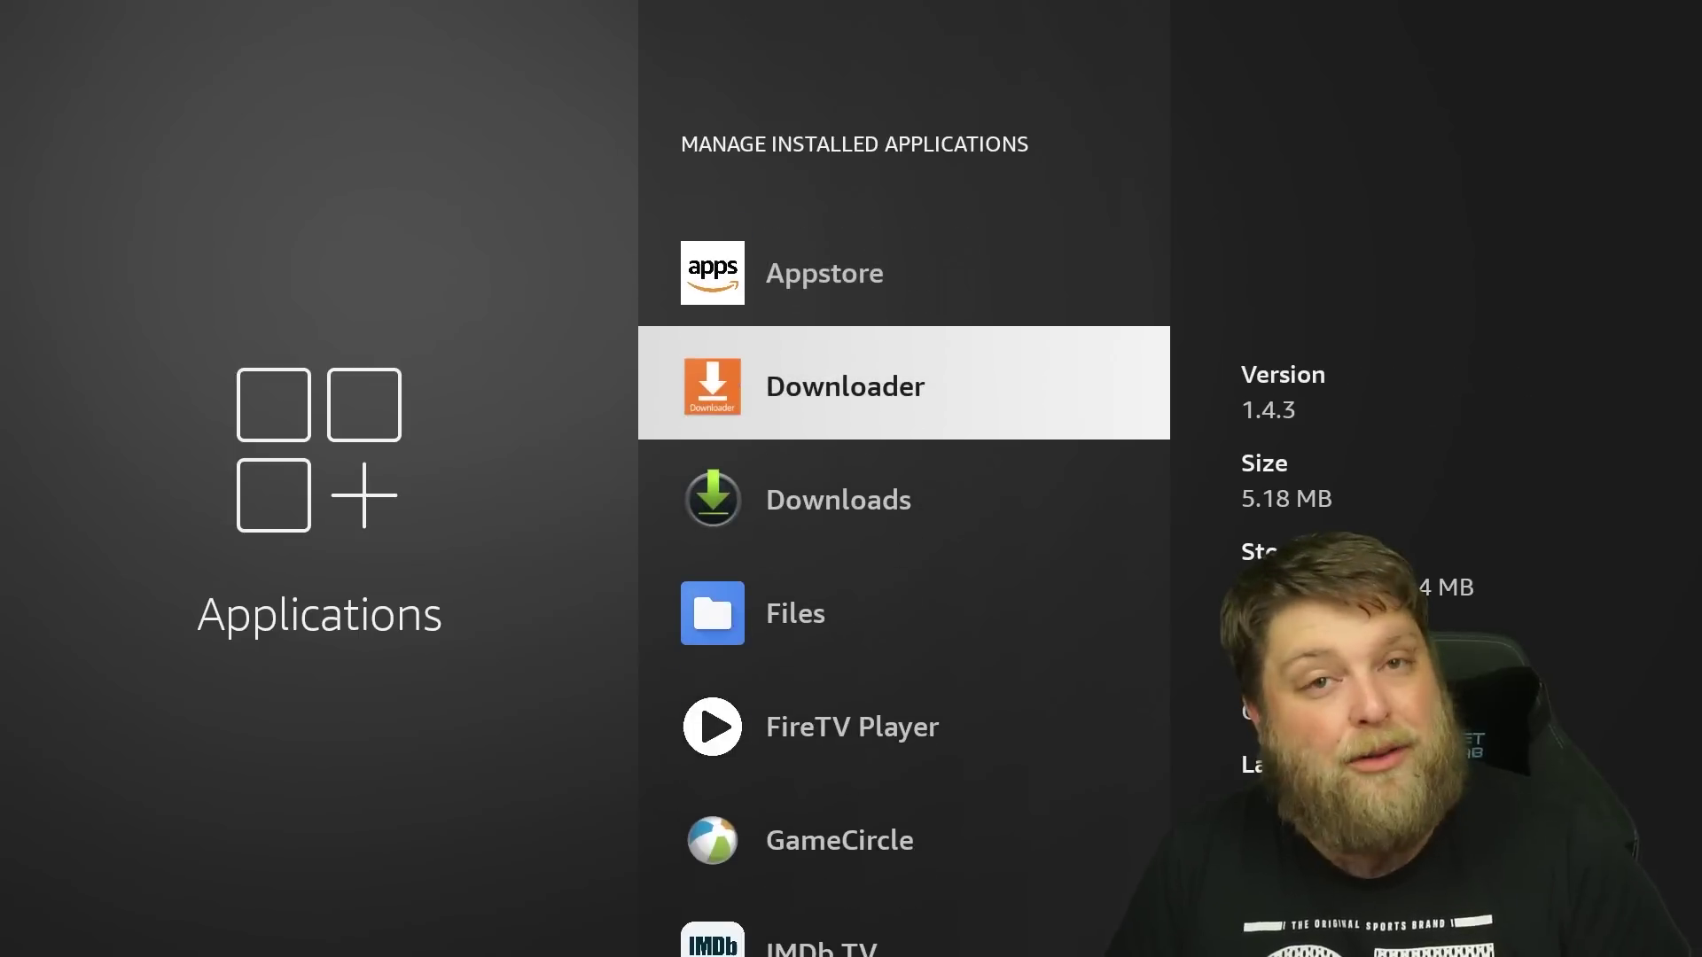
pyautogui.press('Down')
pyautogui.press('Down')
pyautogui.press('Down')
pyautogui.press('Down')
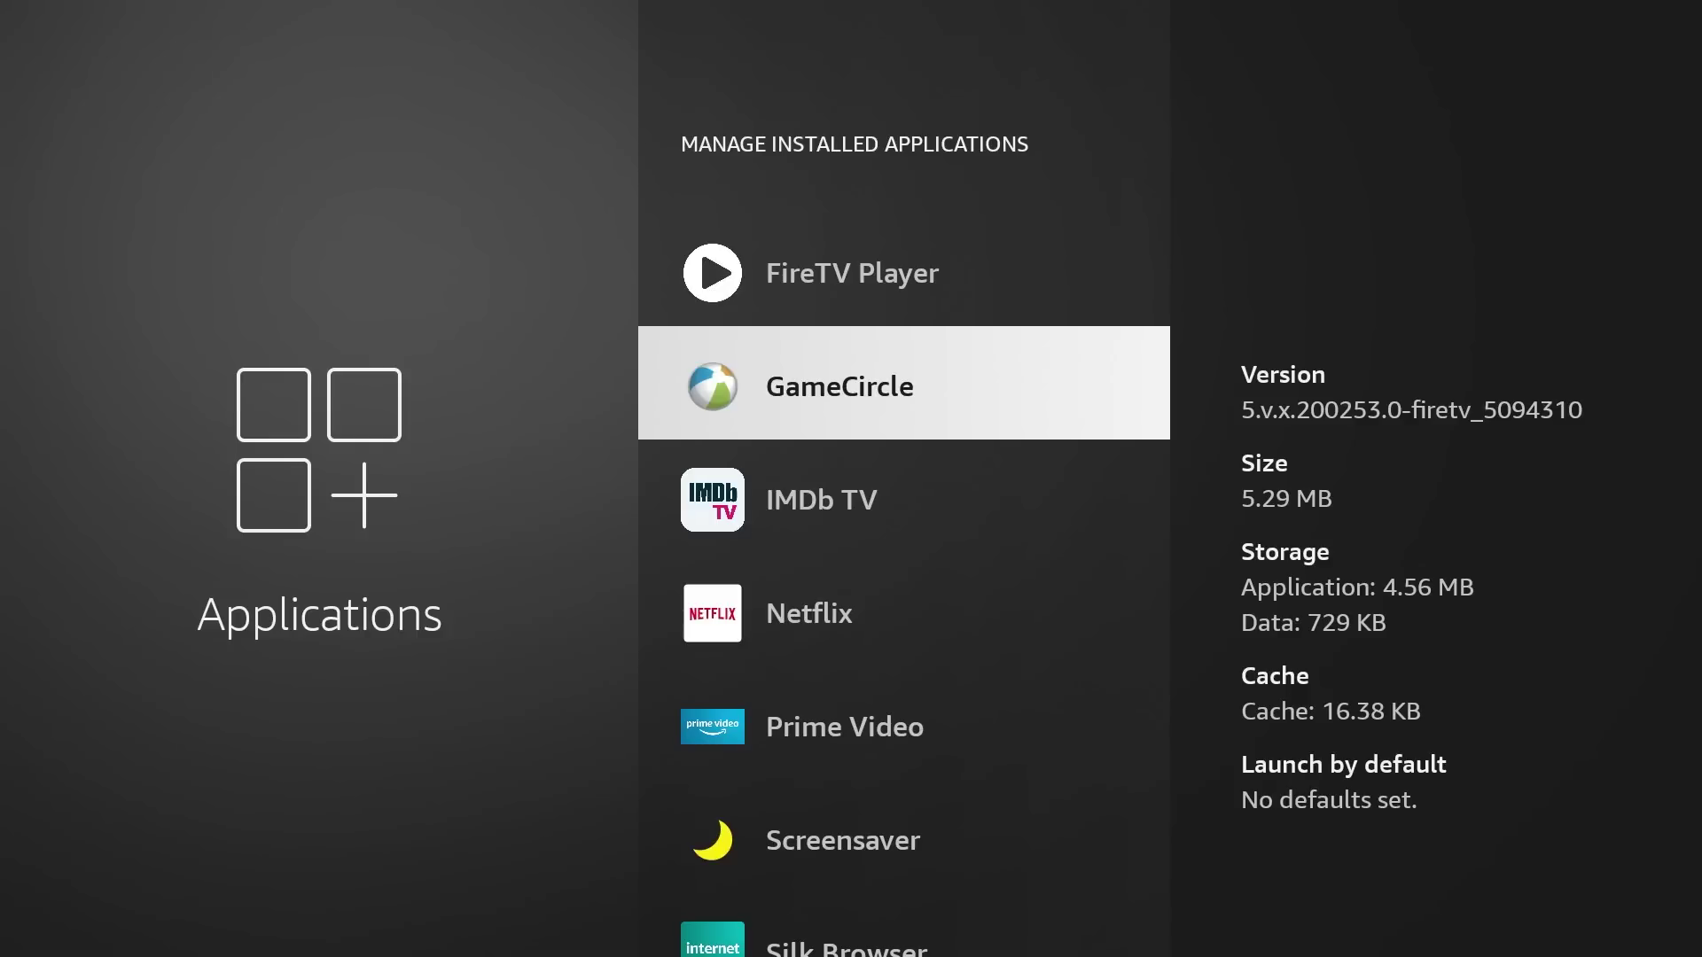
pyautogui.press('Down')
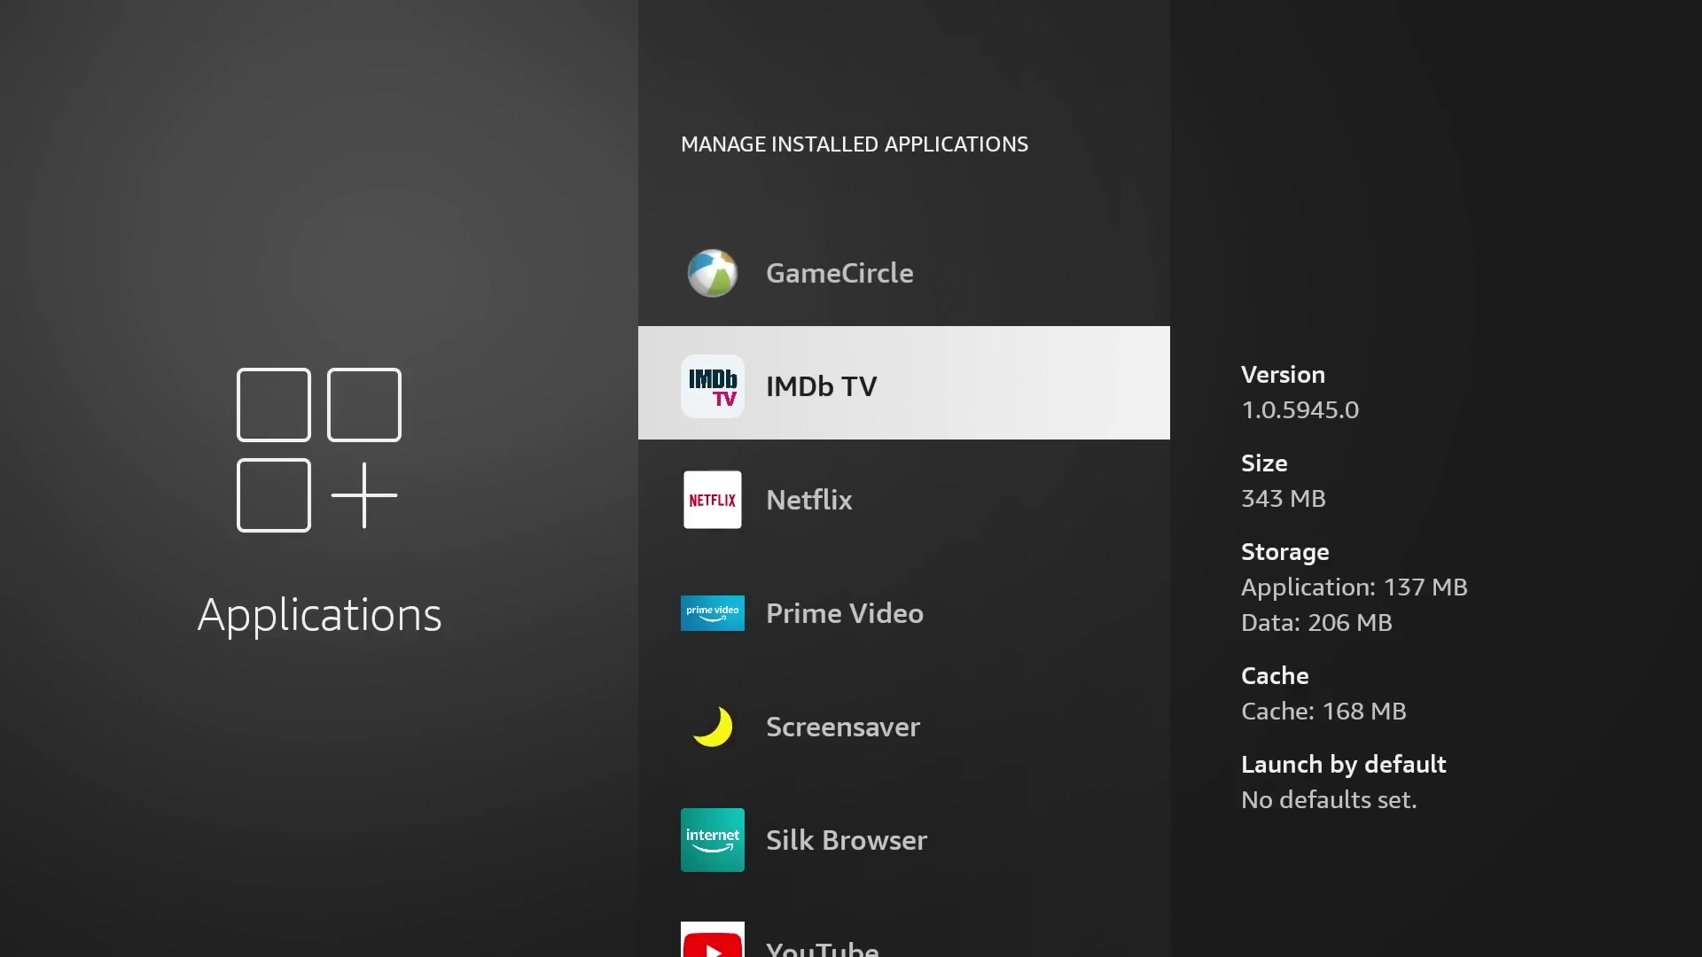
pyautogui.press('Down')
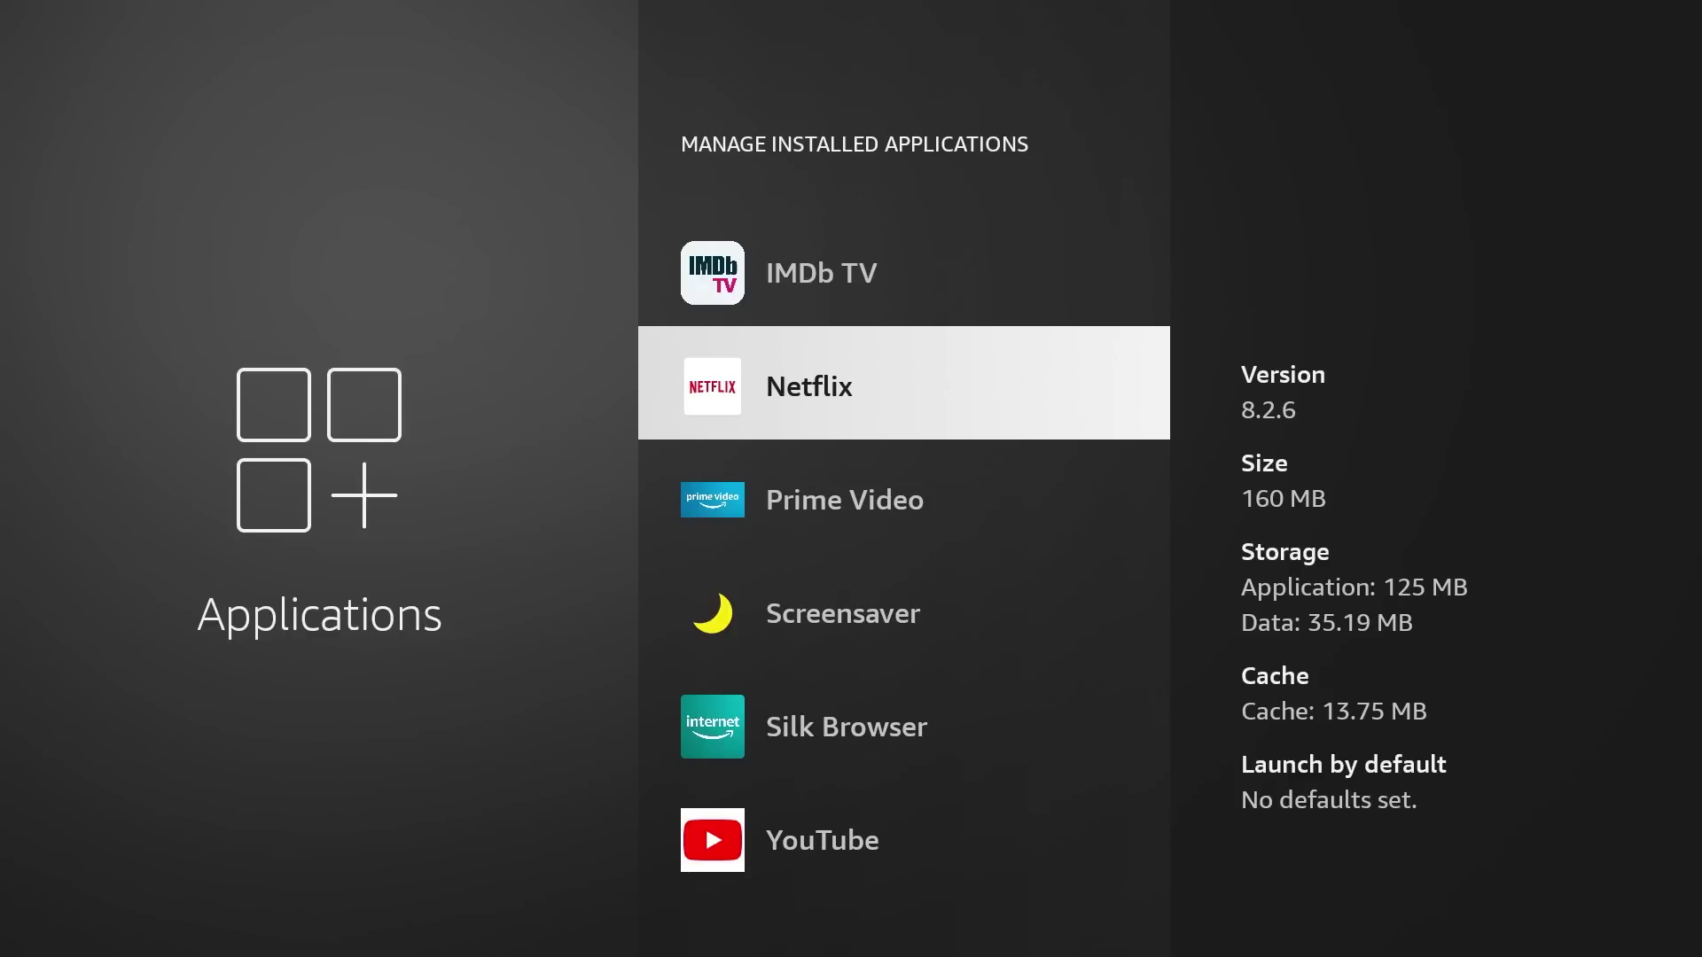
# - Open Netflix's application settings and examine the launch, force stop, uninstall and clearing options
pyautogui.press('Return')
pyautogui.press('Down')
pyautogui.press('Down')
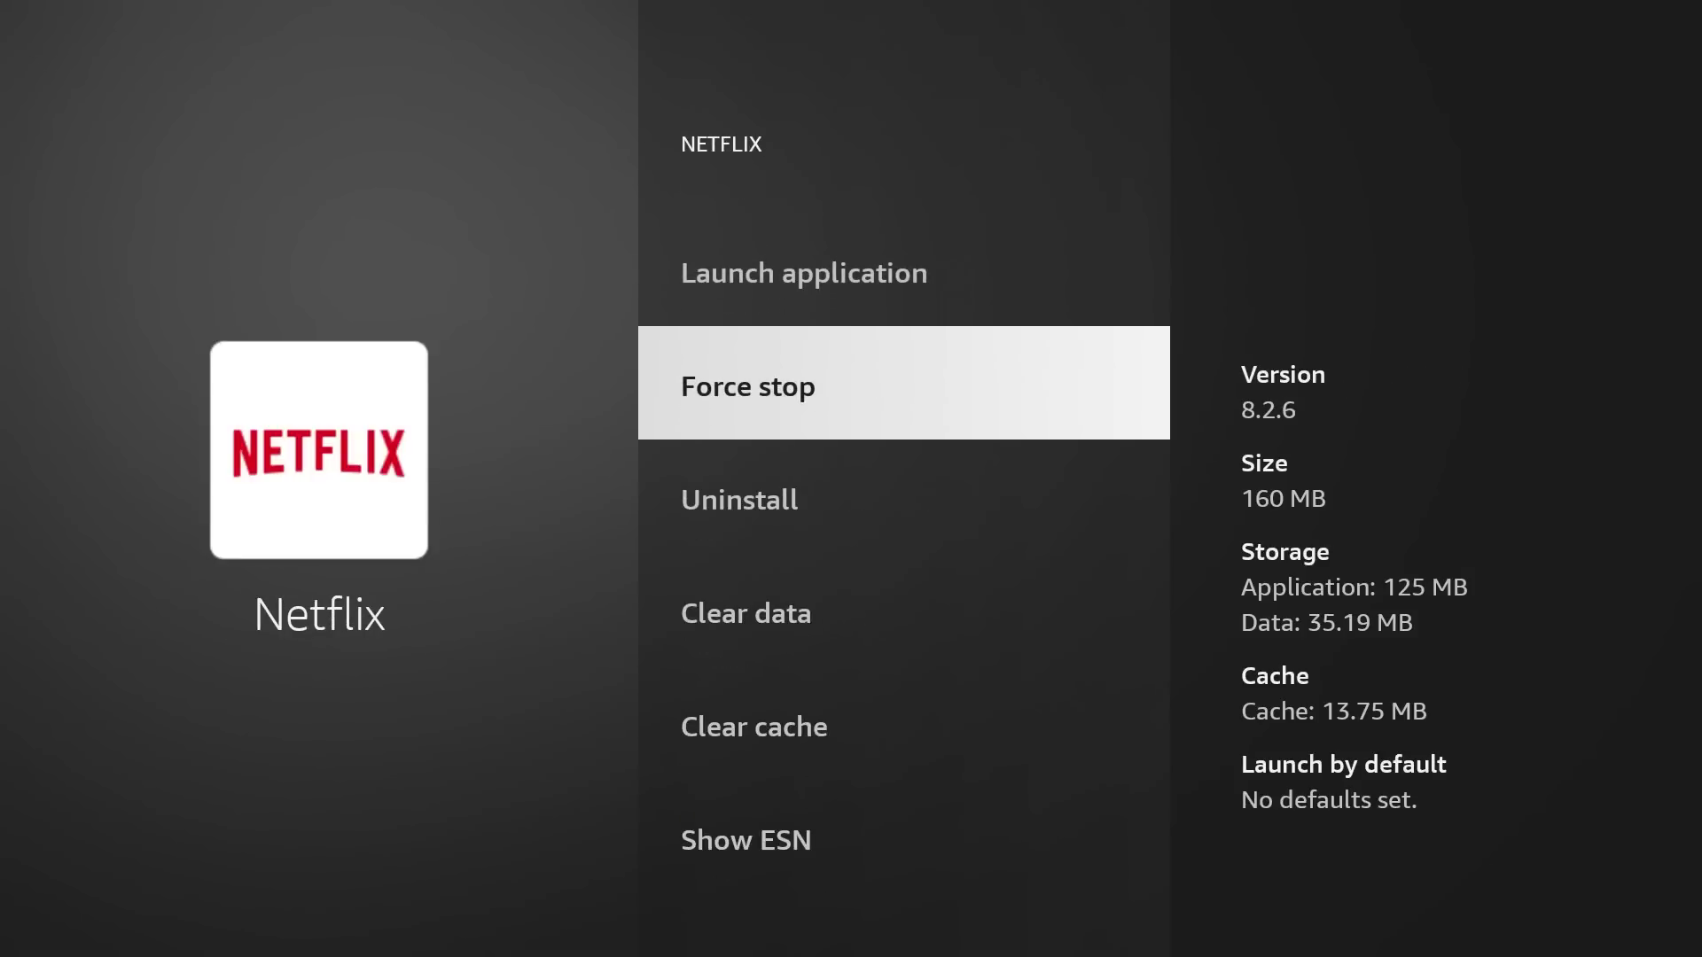
pyautogui.press('Up')
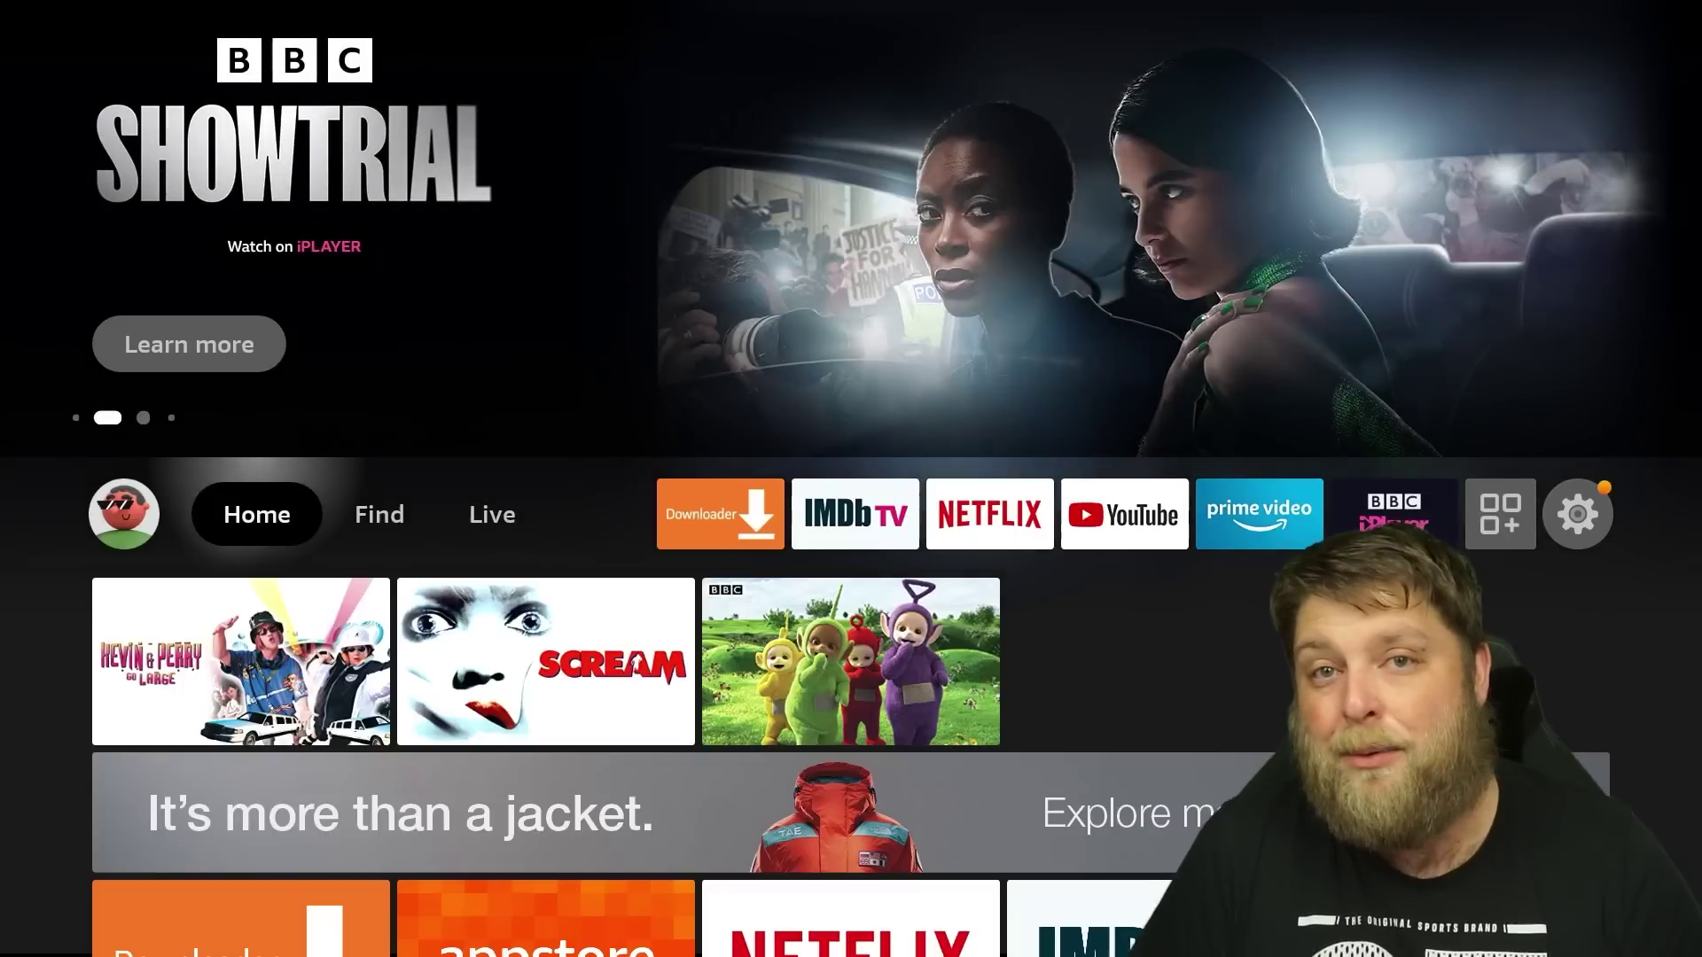
# - Go to the My Fire TV category in the device settings
pyautogui.press('Right')
pyautogui.press('Right')
pyautogui.press('Right')
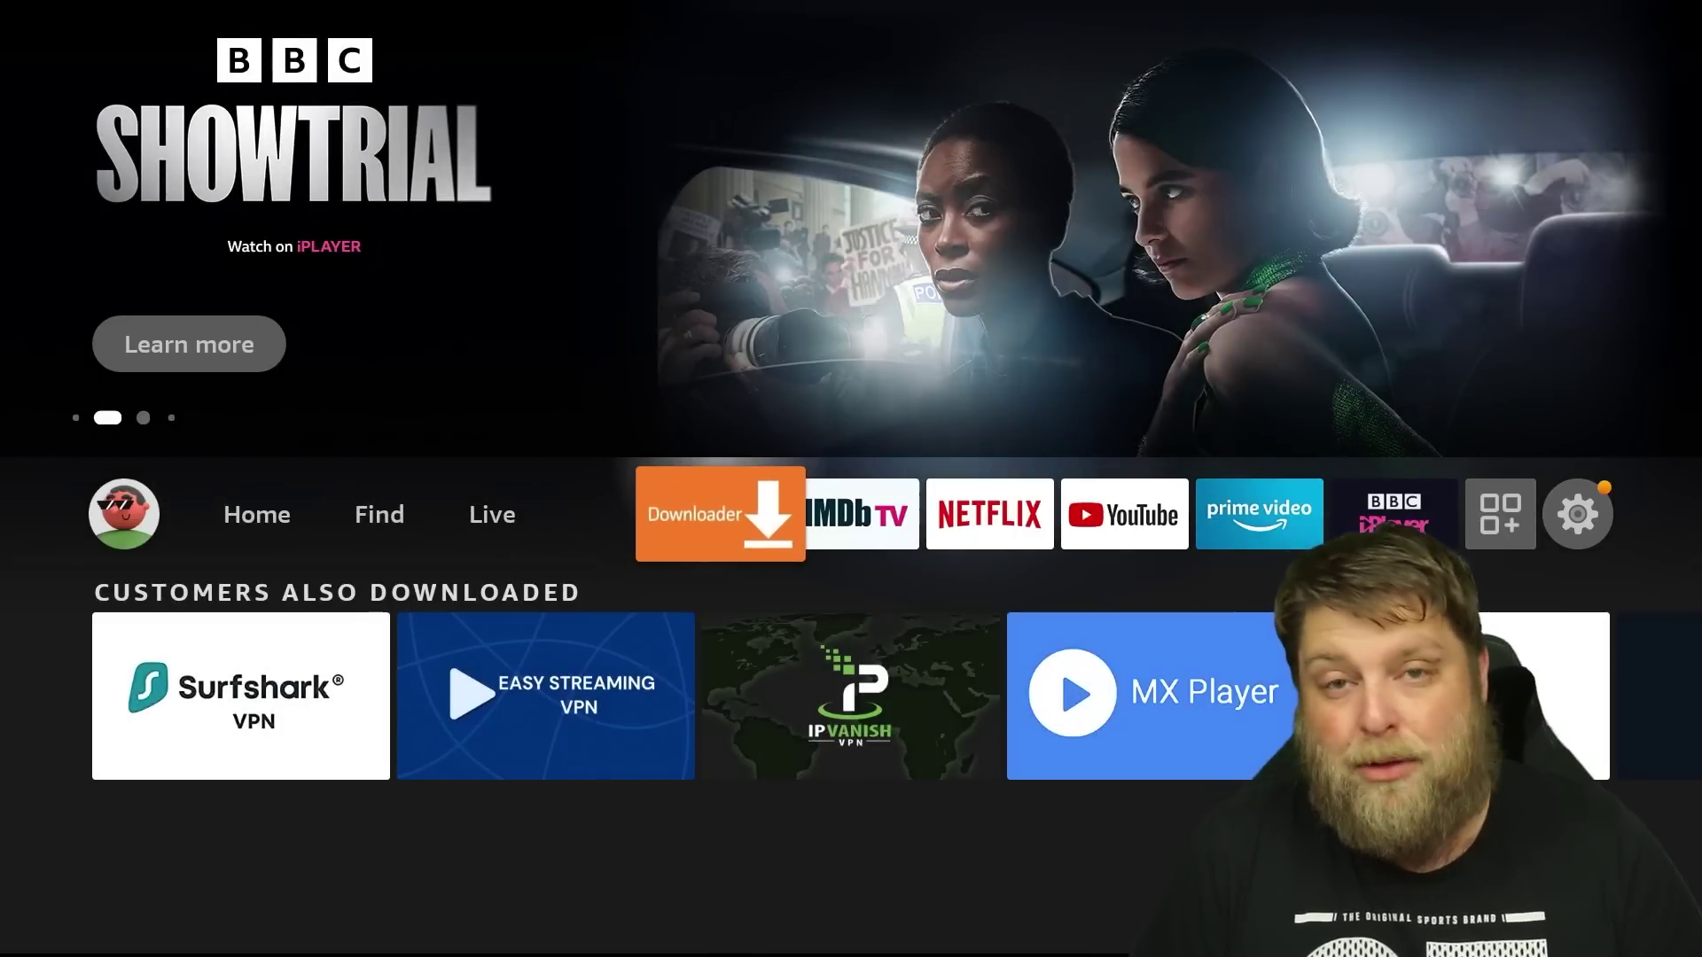
pyautogui.press('Right')
pyautogui.press('Right')
pyautogui.press('Right')
pyautogui.press('Right')
pyautogui.press('Right')
pyautogui.press('Right')
pyautogui.press('Right')
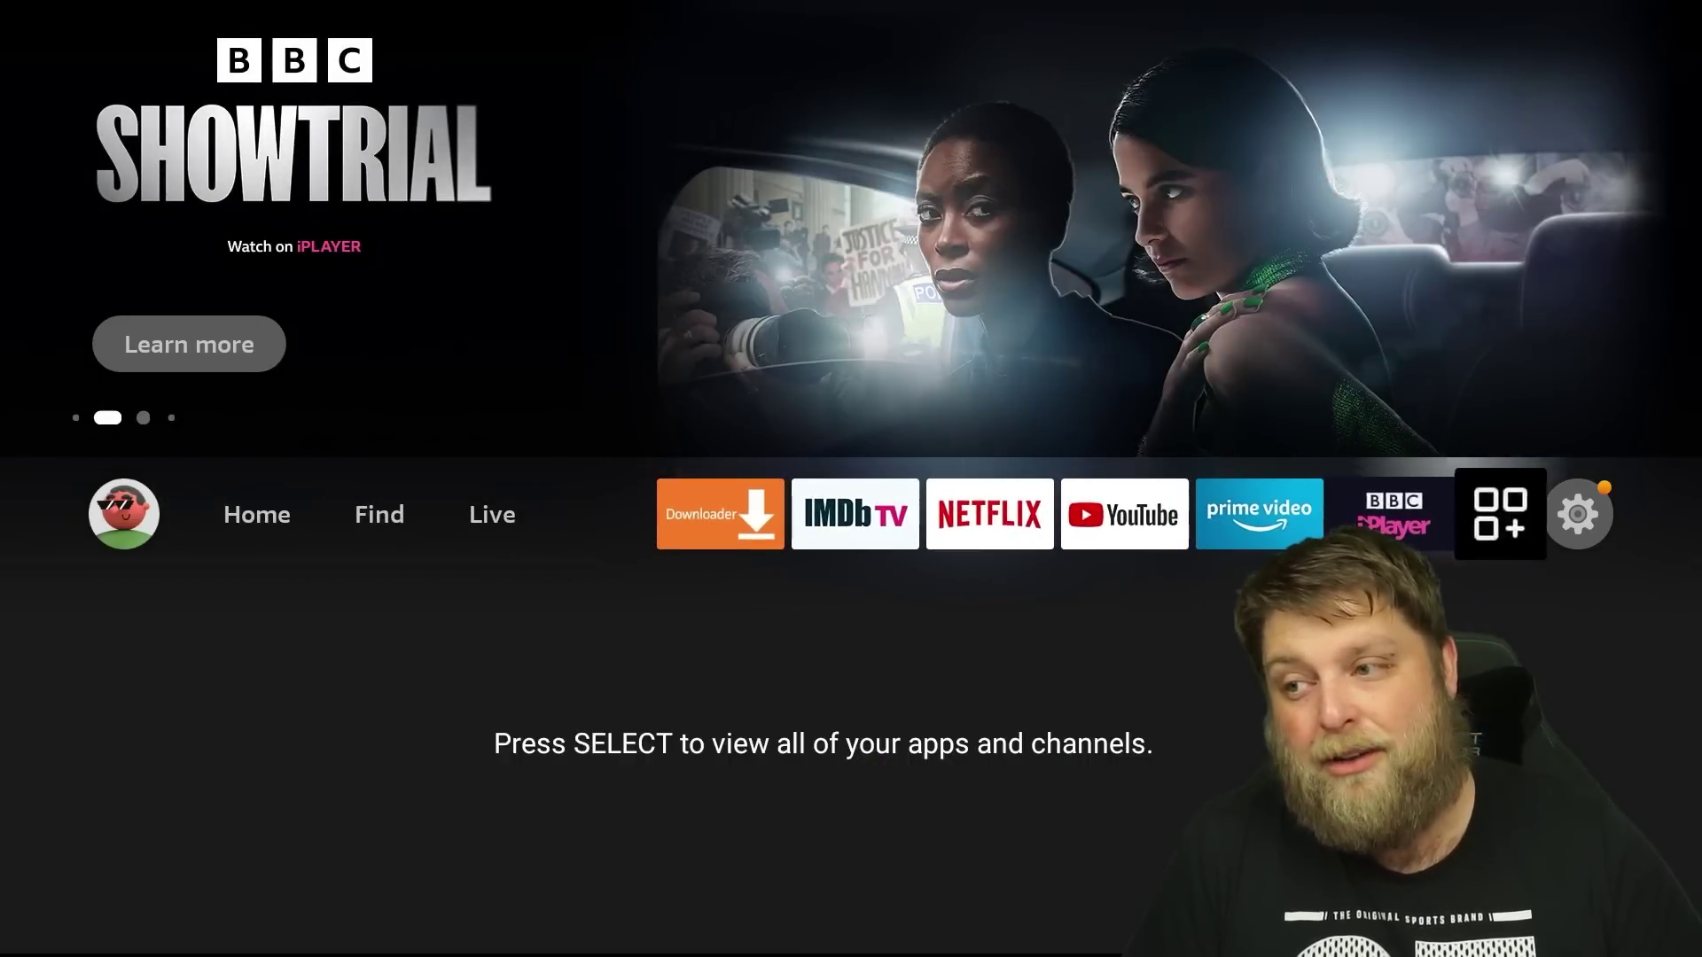
pyautogui.press('Down')
pyautogui.press('Right')
pyautogui.press('Right')
pyautogui.press('Right')
pyautogui.press('Right')
pyautogui.press('Down')
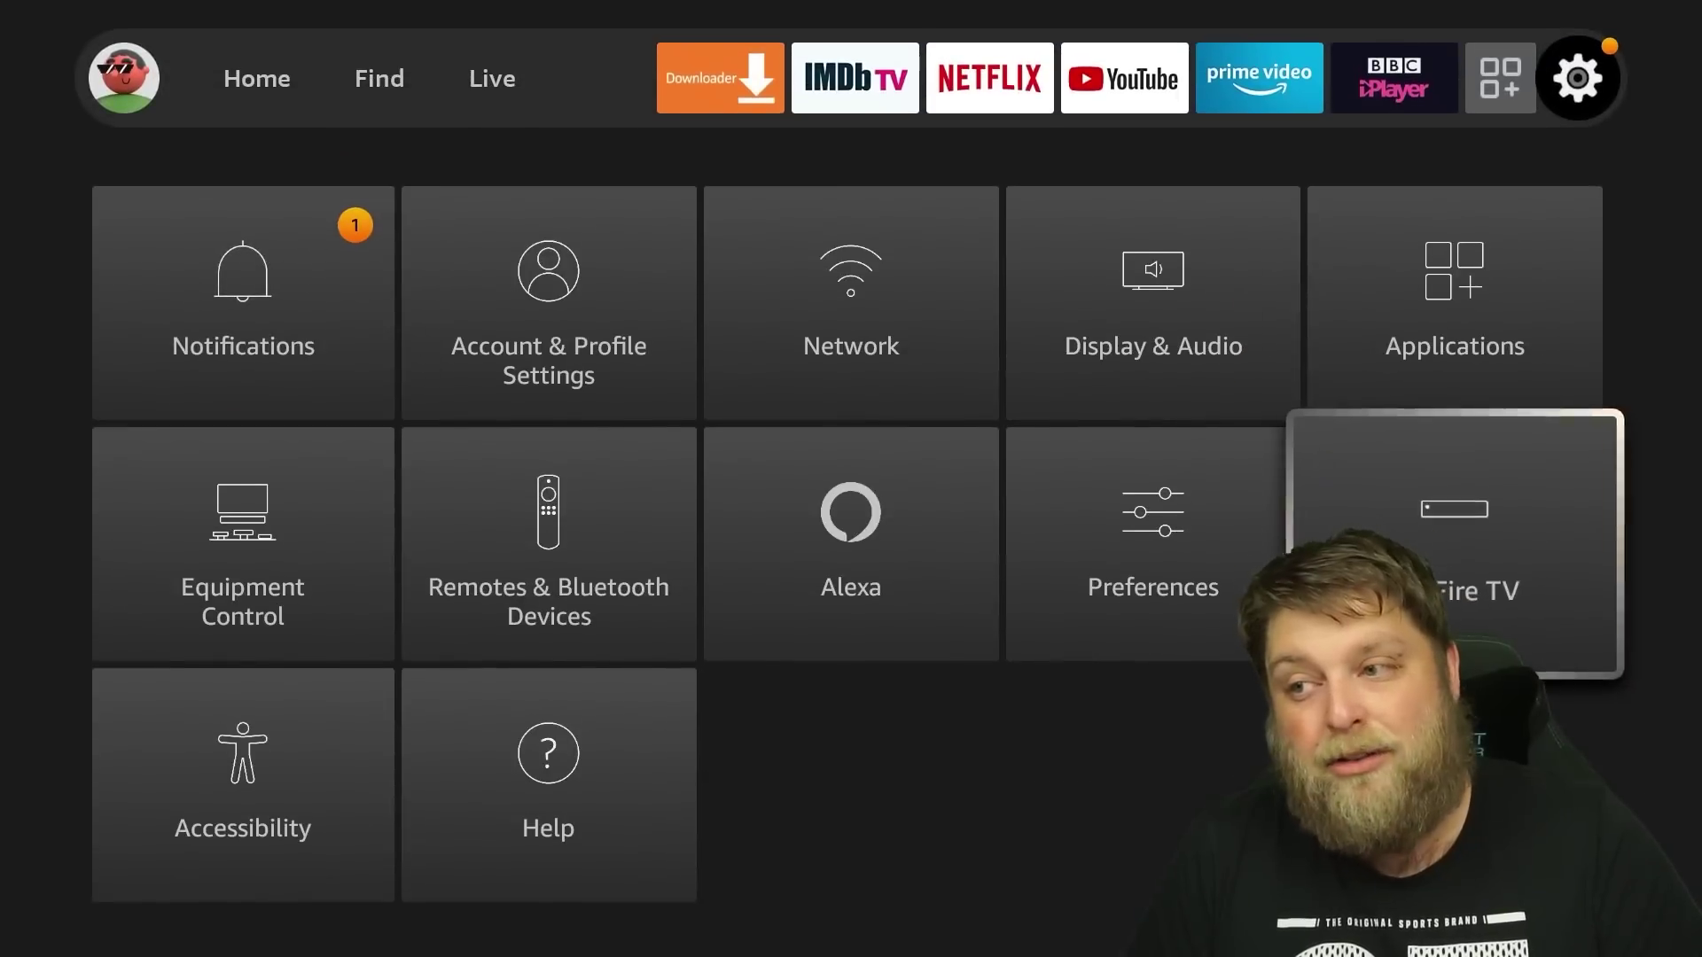
# - Allow Downloader to install unknown apps in the My Fire TV developer options, and return to the home screen
pyautogui.press('Return')
pyautogui.press('Down')
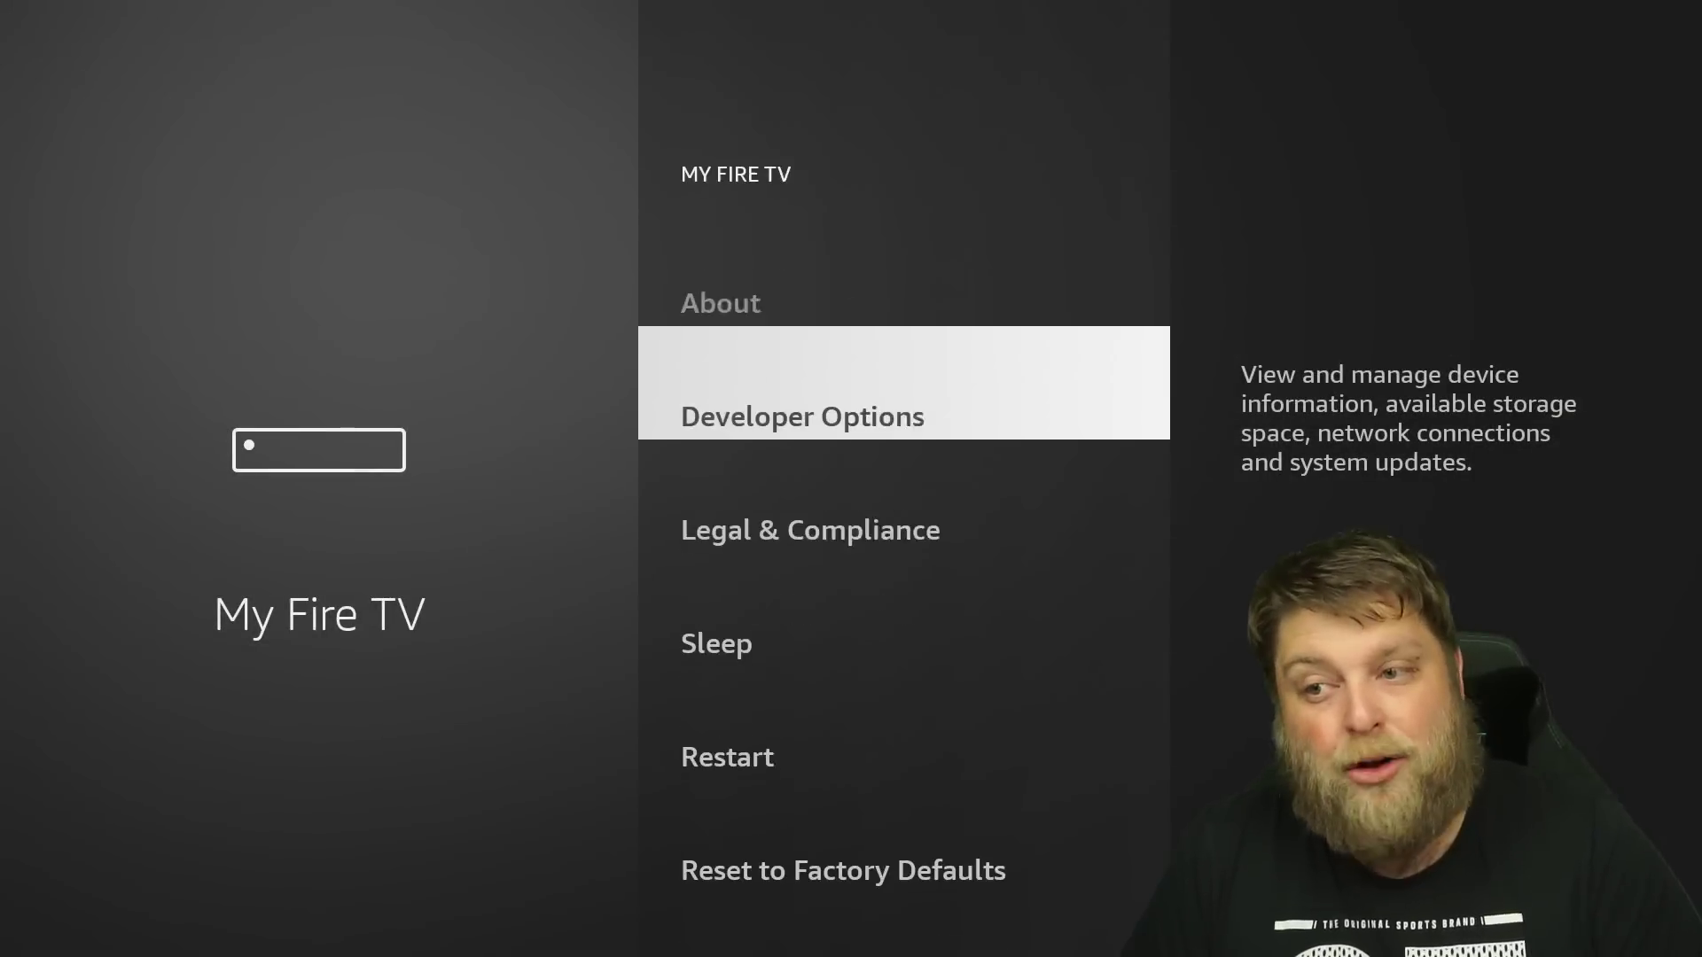
pyautogui.press('Return')
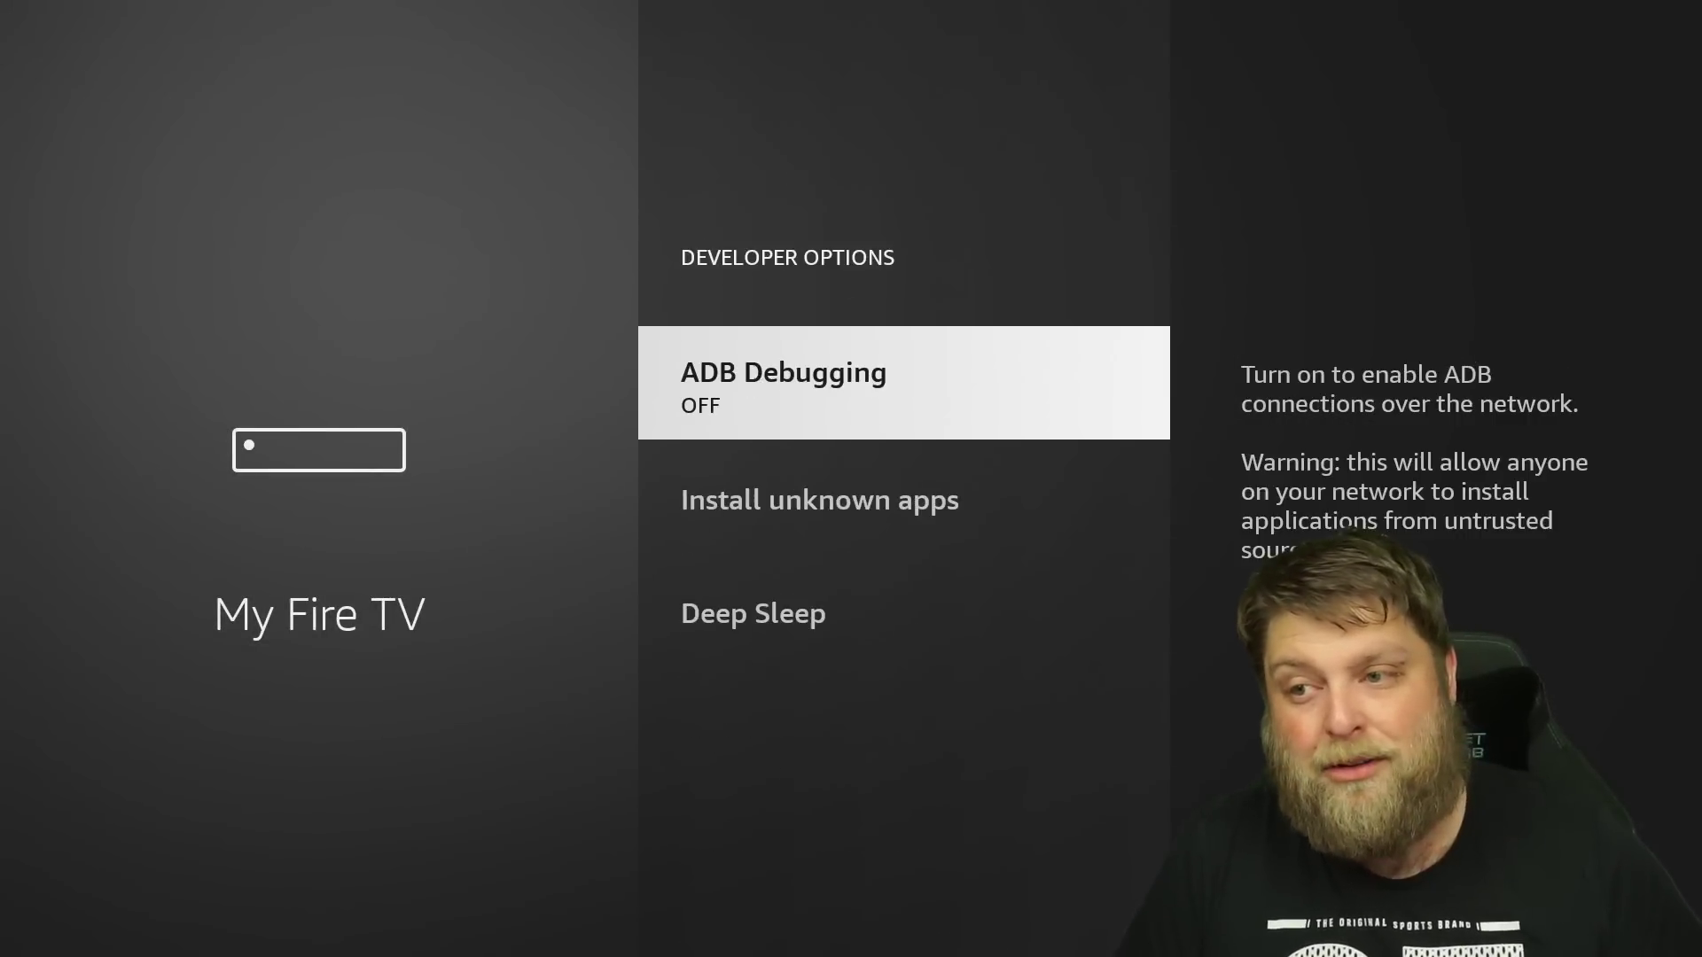
pyautogui.press('Down')
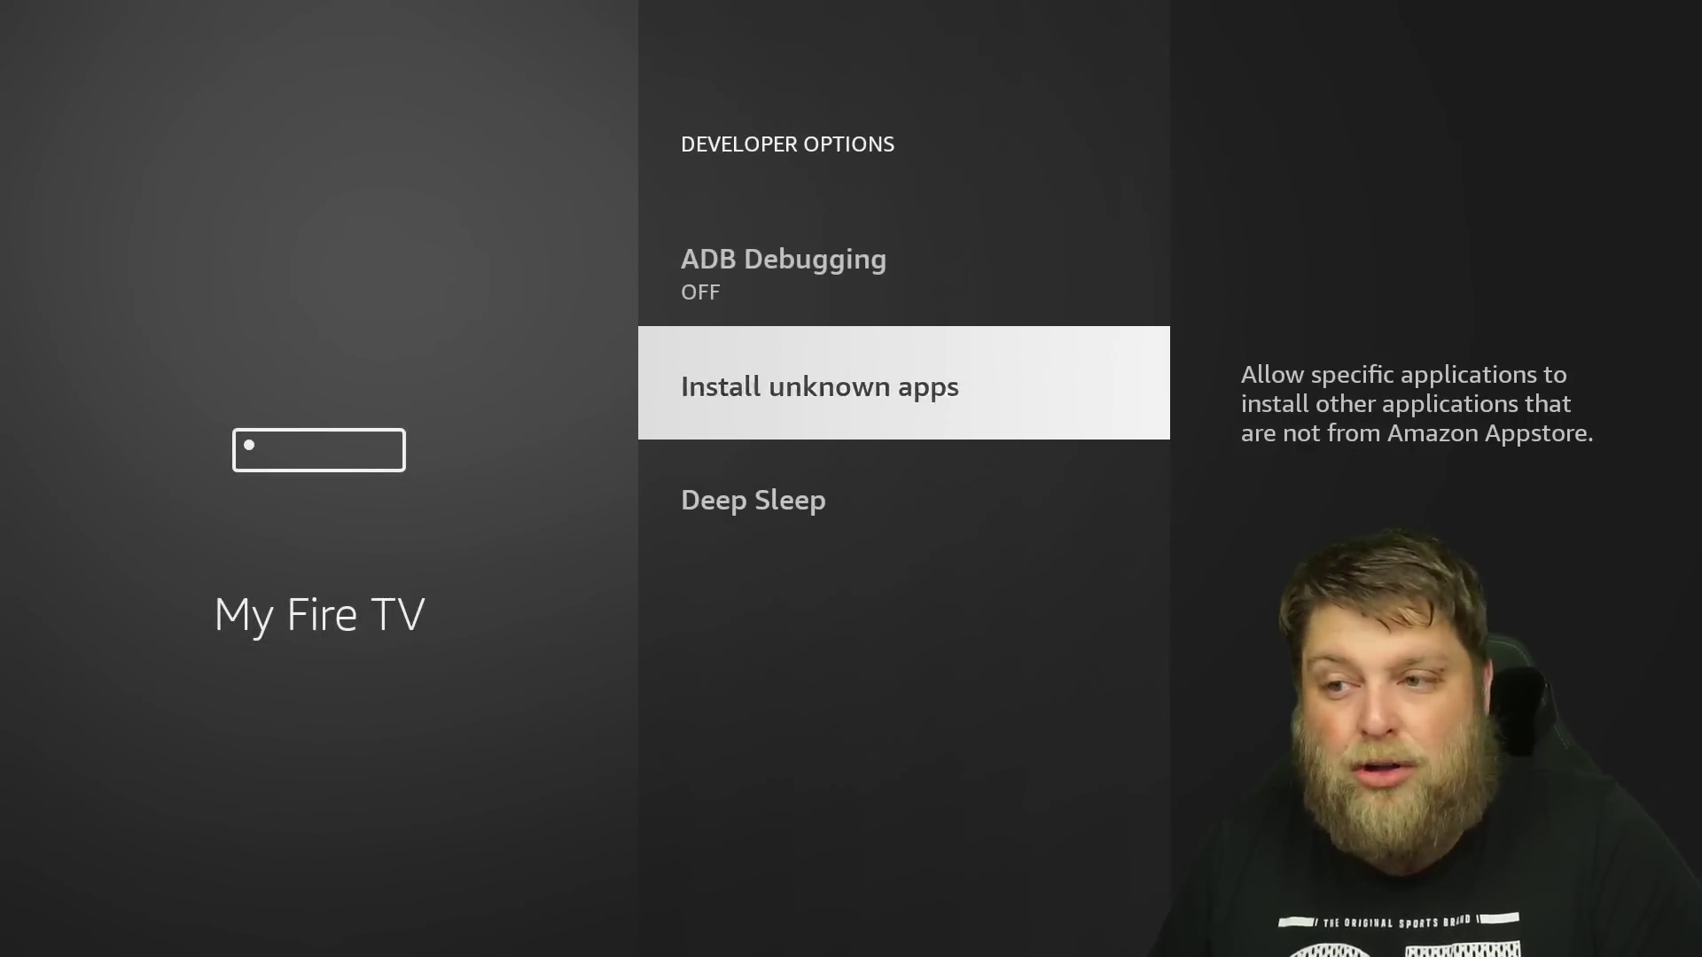
pyautogui.press('Return')
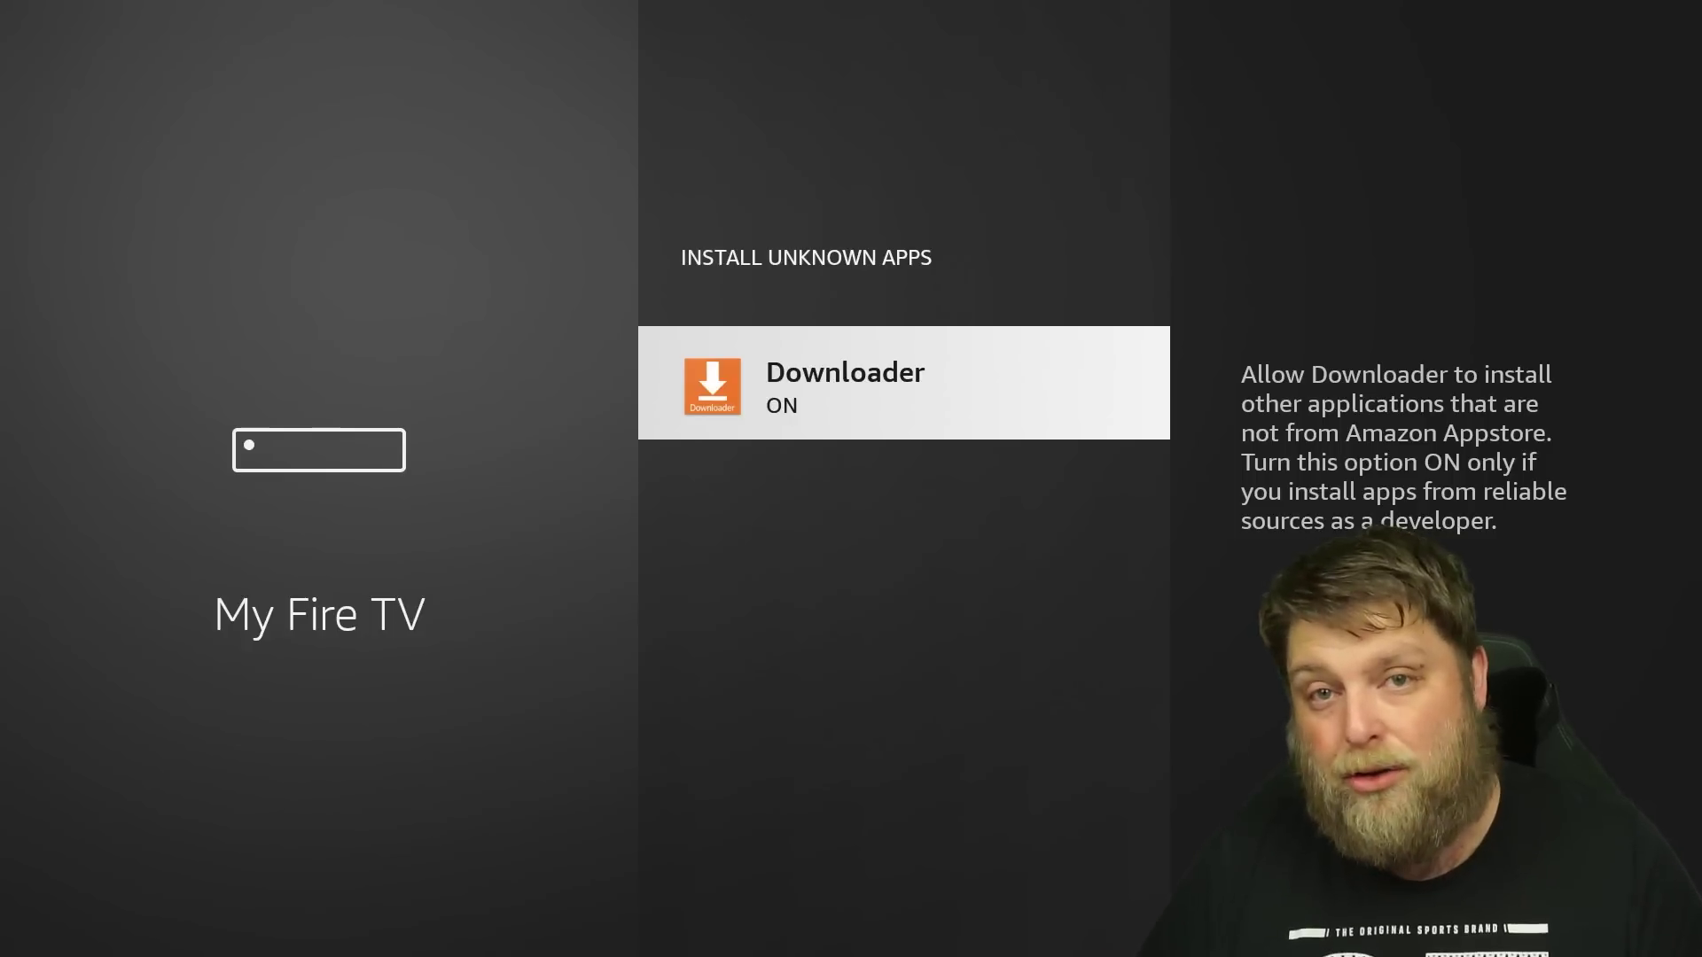
pyautogui.press('Escape')
pyautogui.press('Home')
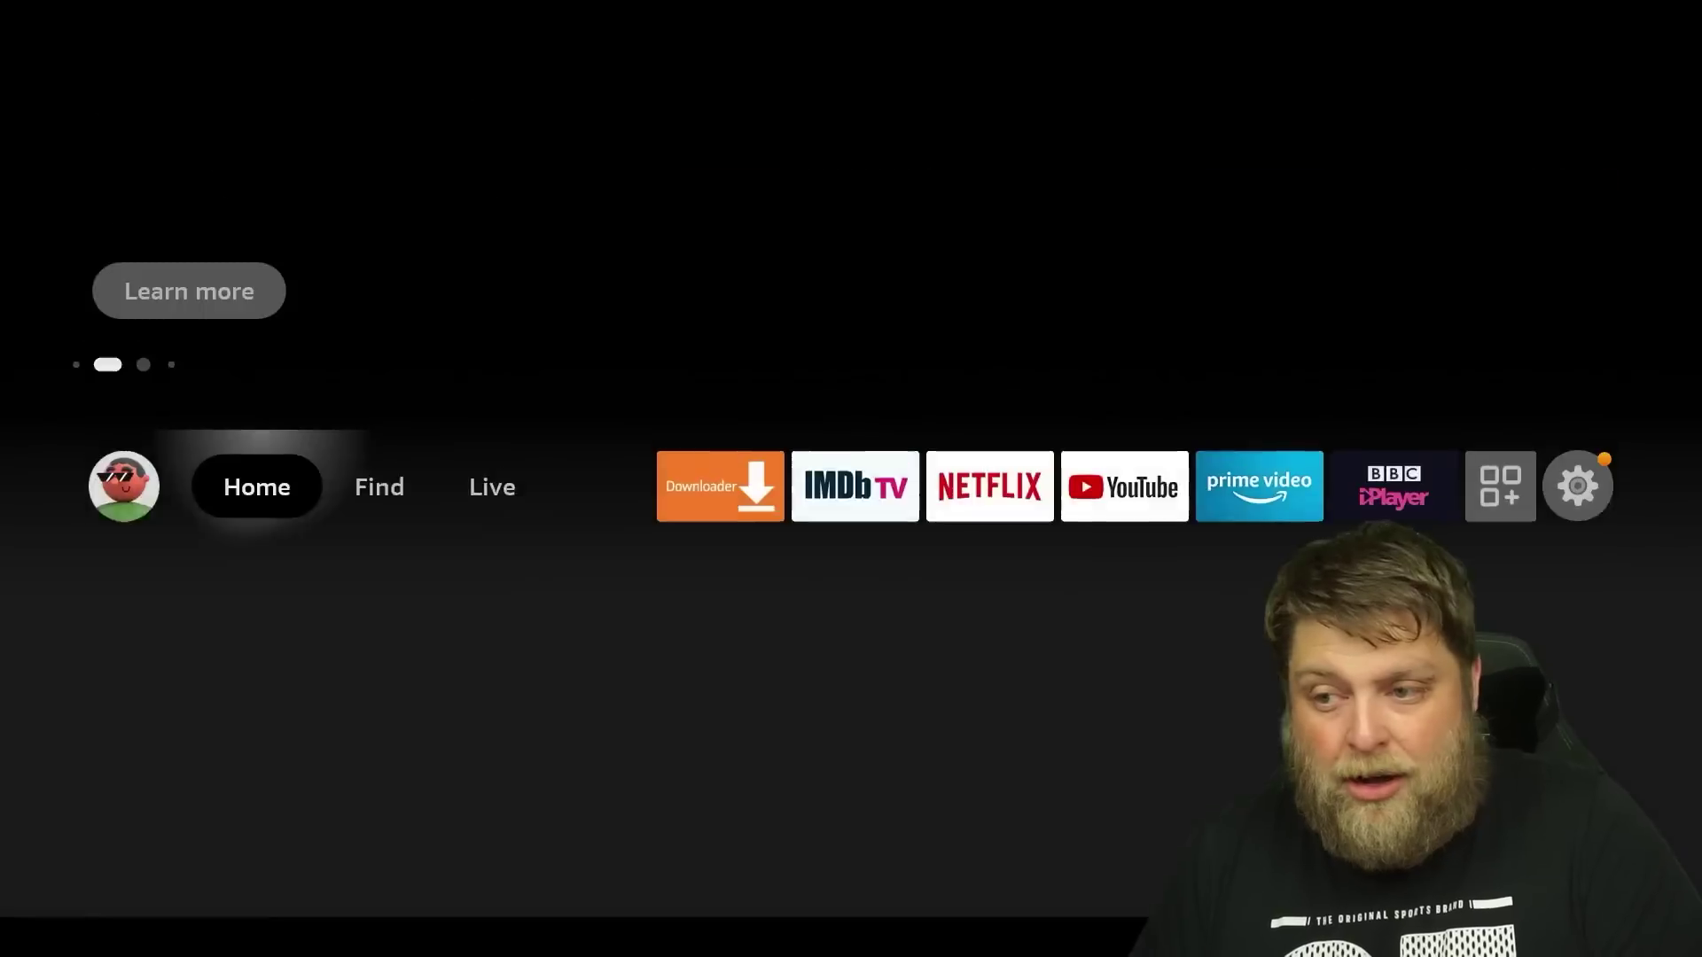
# - Open the Notifications page from the device settings
pyautogui.press('Right')
pyautogui.press('Right')
pyautogui.press('Right')
pyautogui.press('Right')
pyautogui.press('Right')
pyautogui.press('Right')
pyautogui.press('Right')
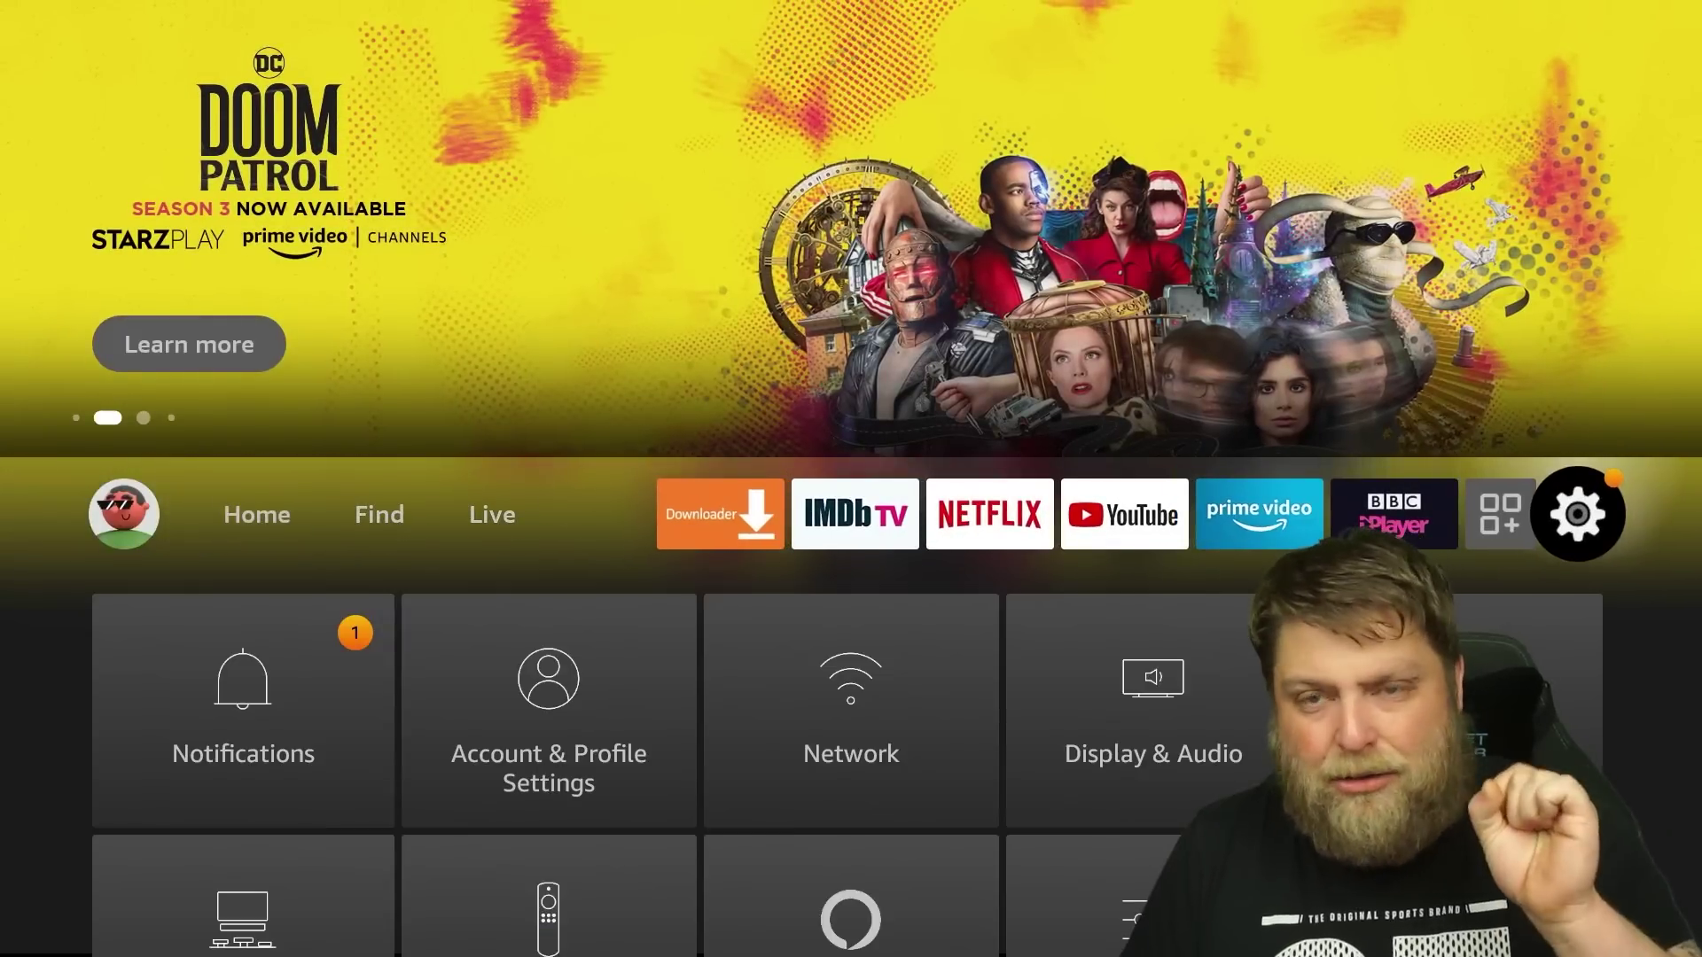
pyautogui.press('Down')
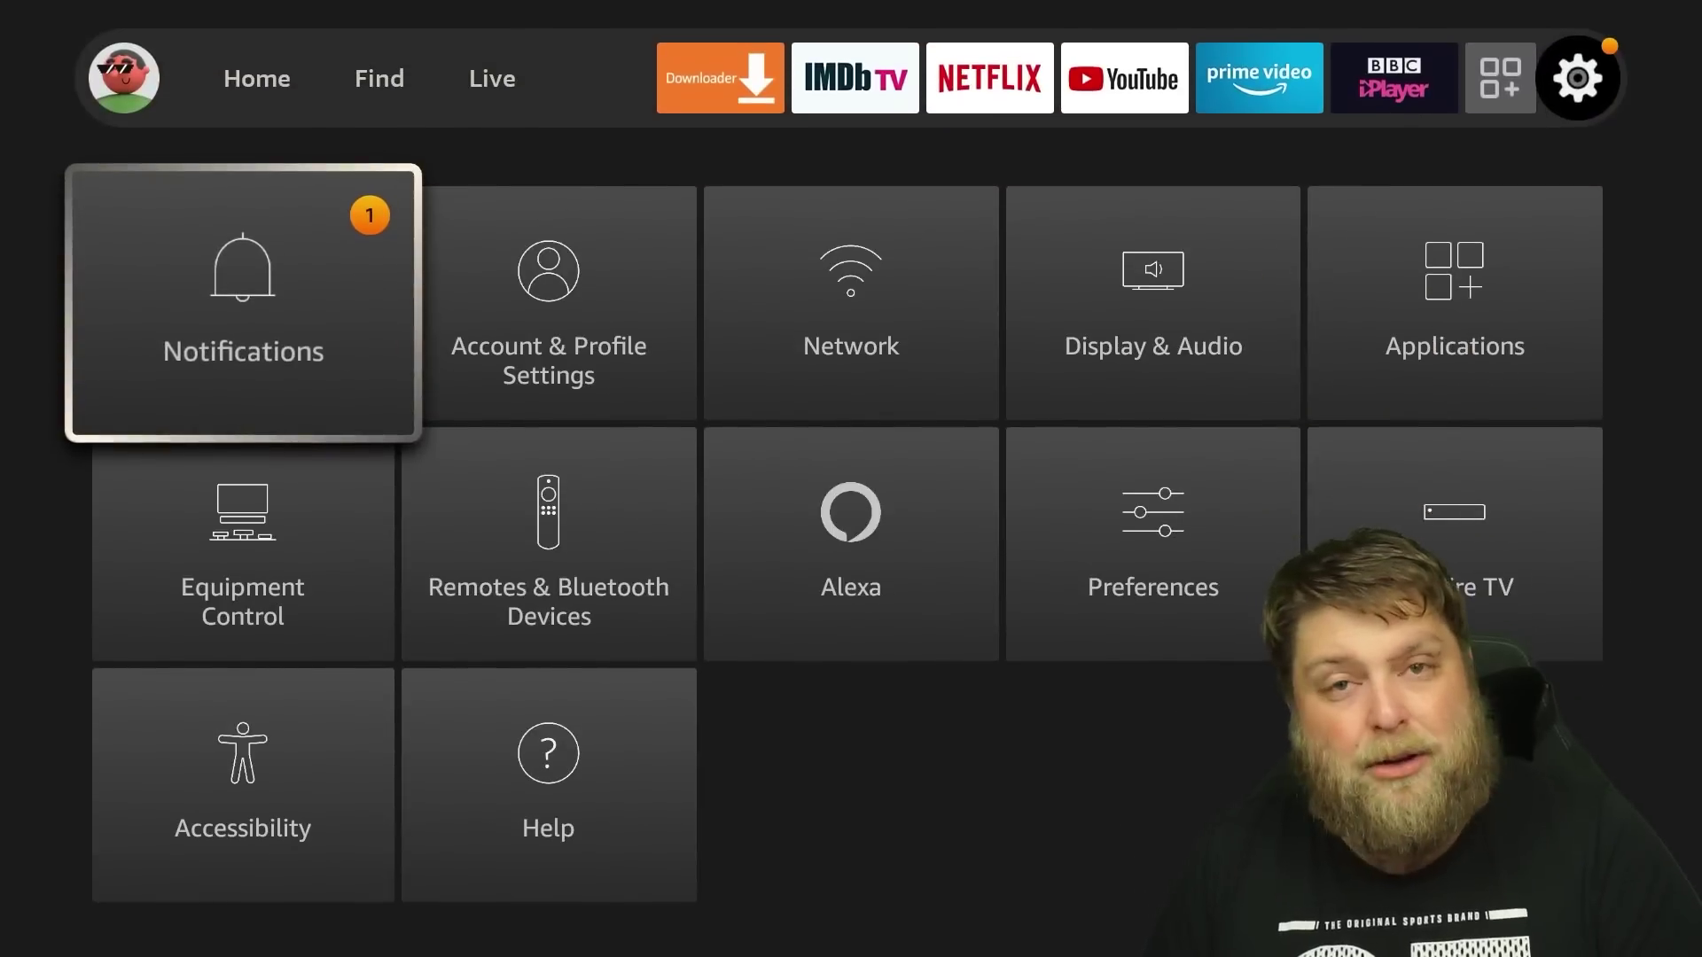
pyautogui.press('Return')
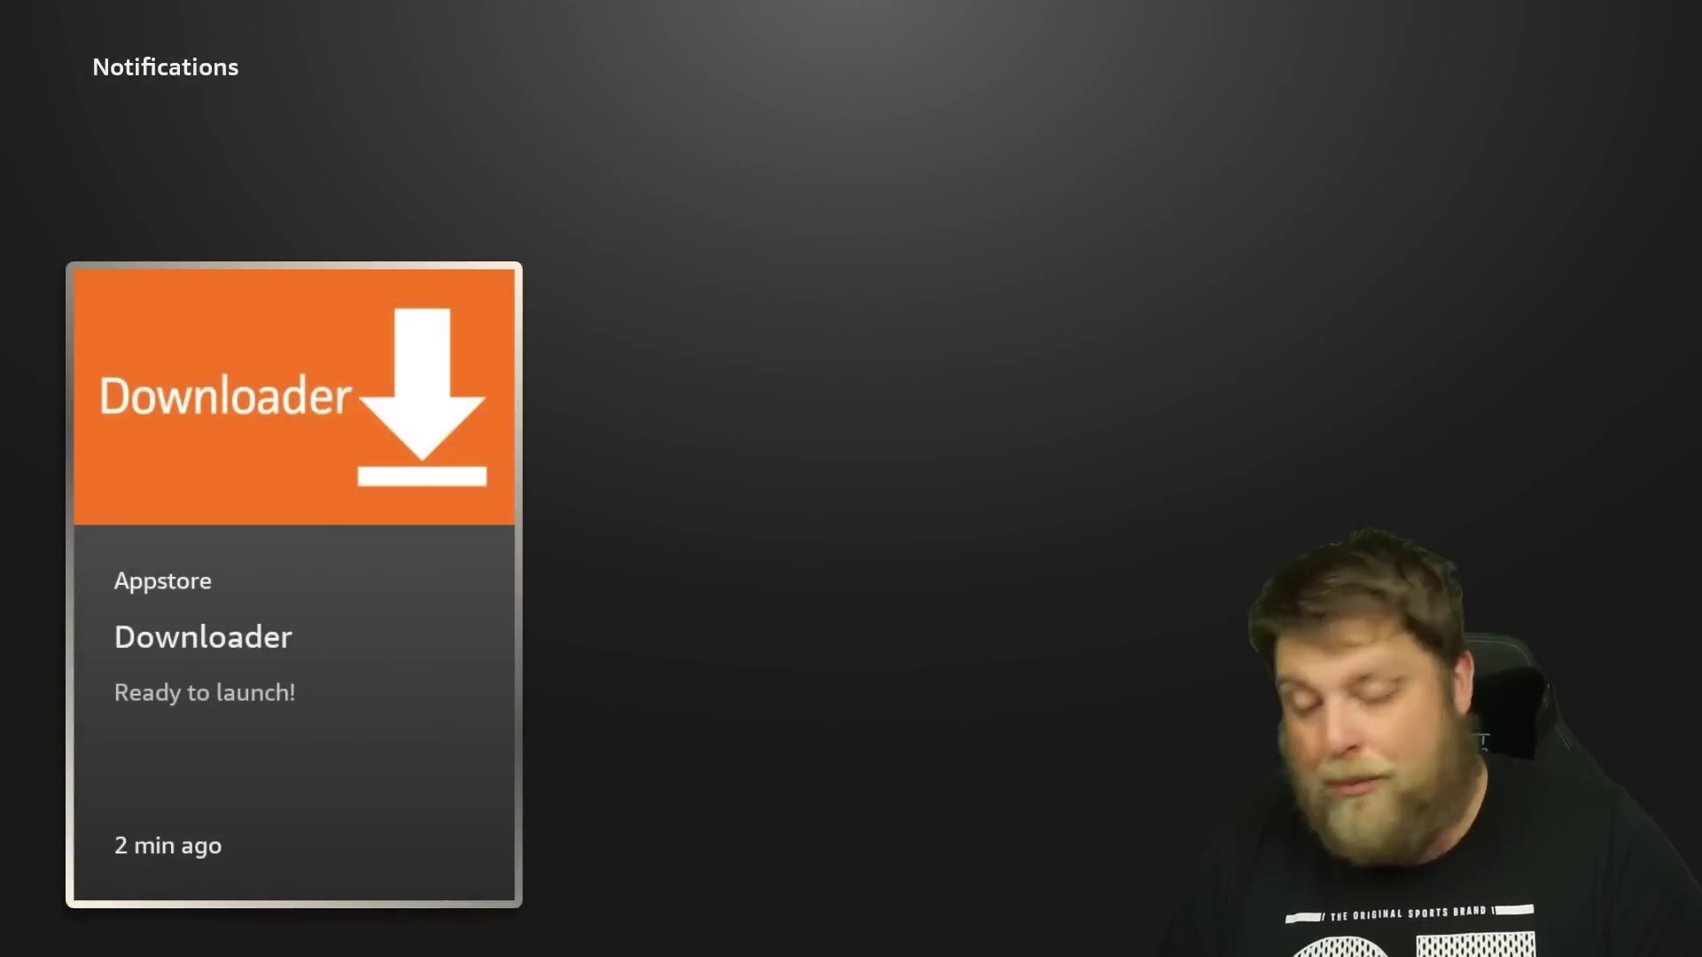
# - Dismiss all notifications and return to the home screen
pyautogui.press('Menu')
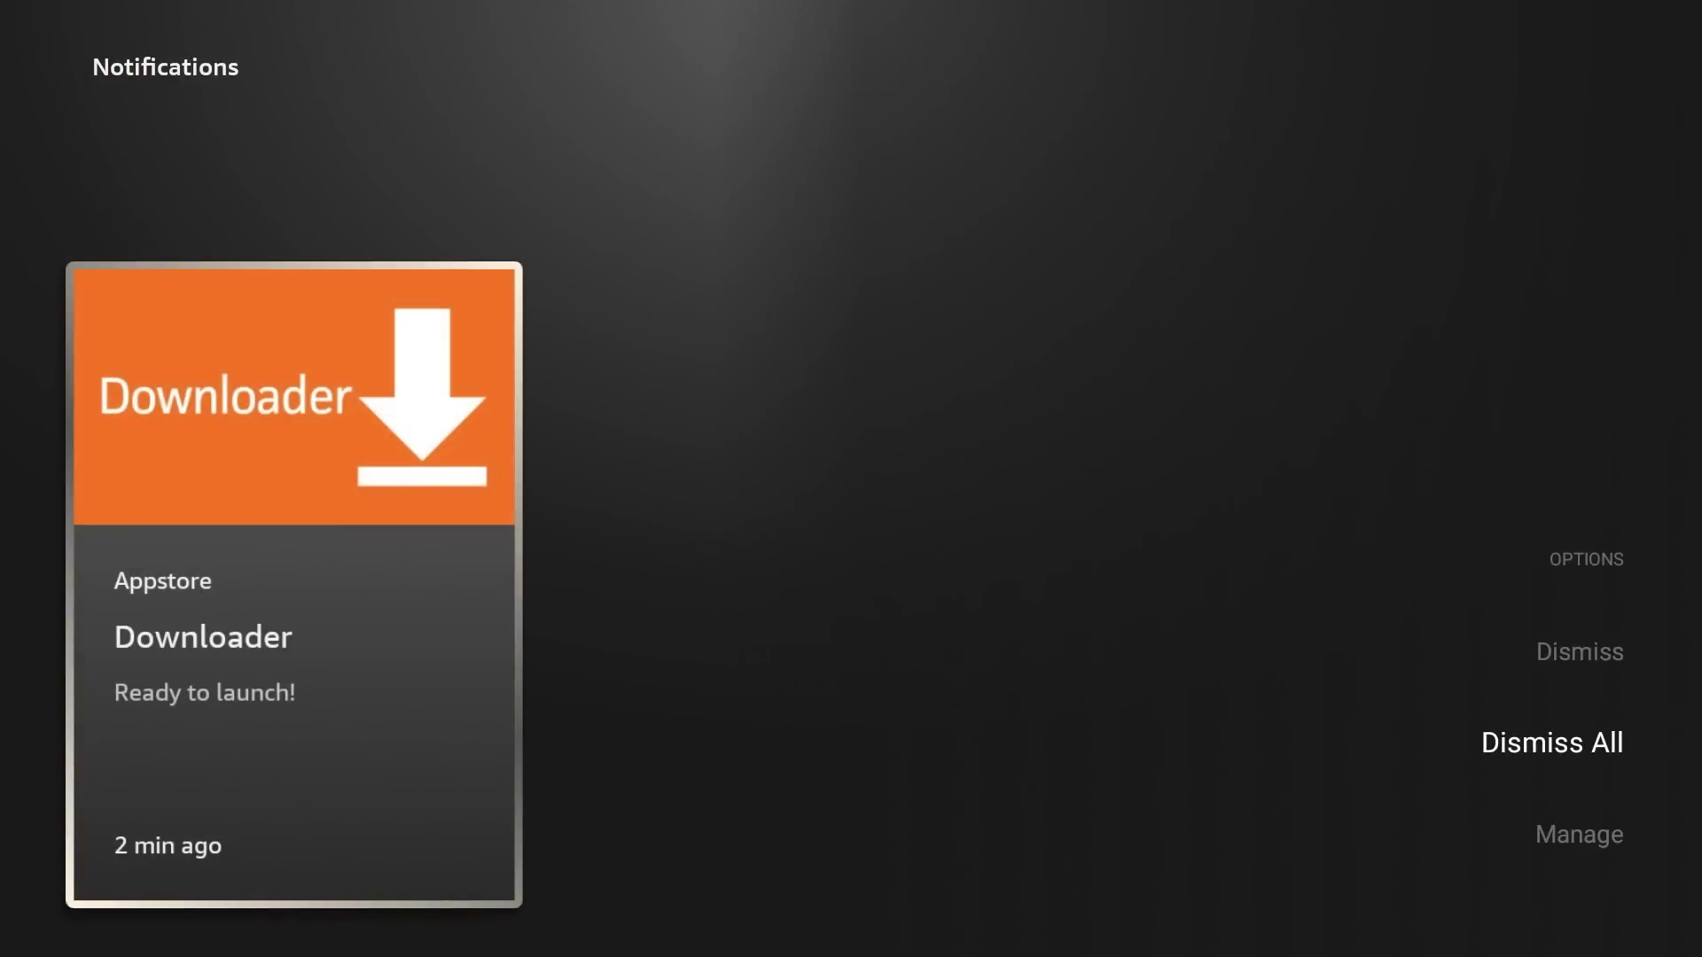
pyautogui.press('Return')
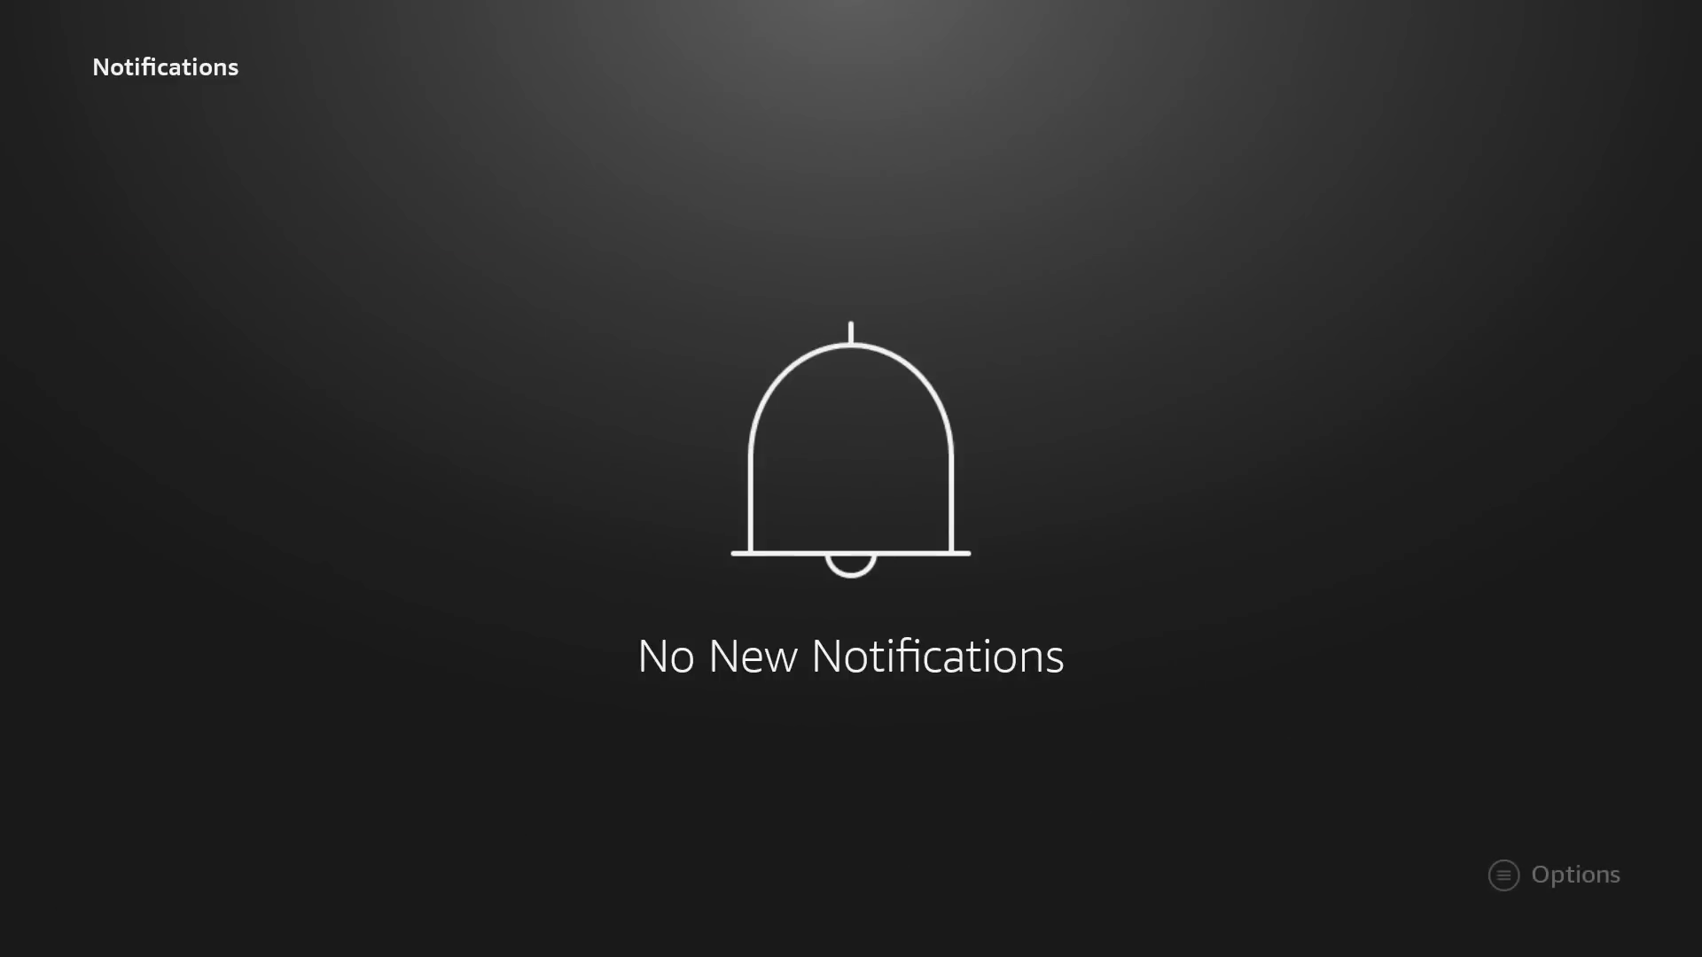
pyautogui.press('Escape')
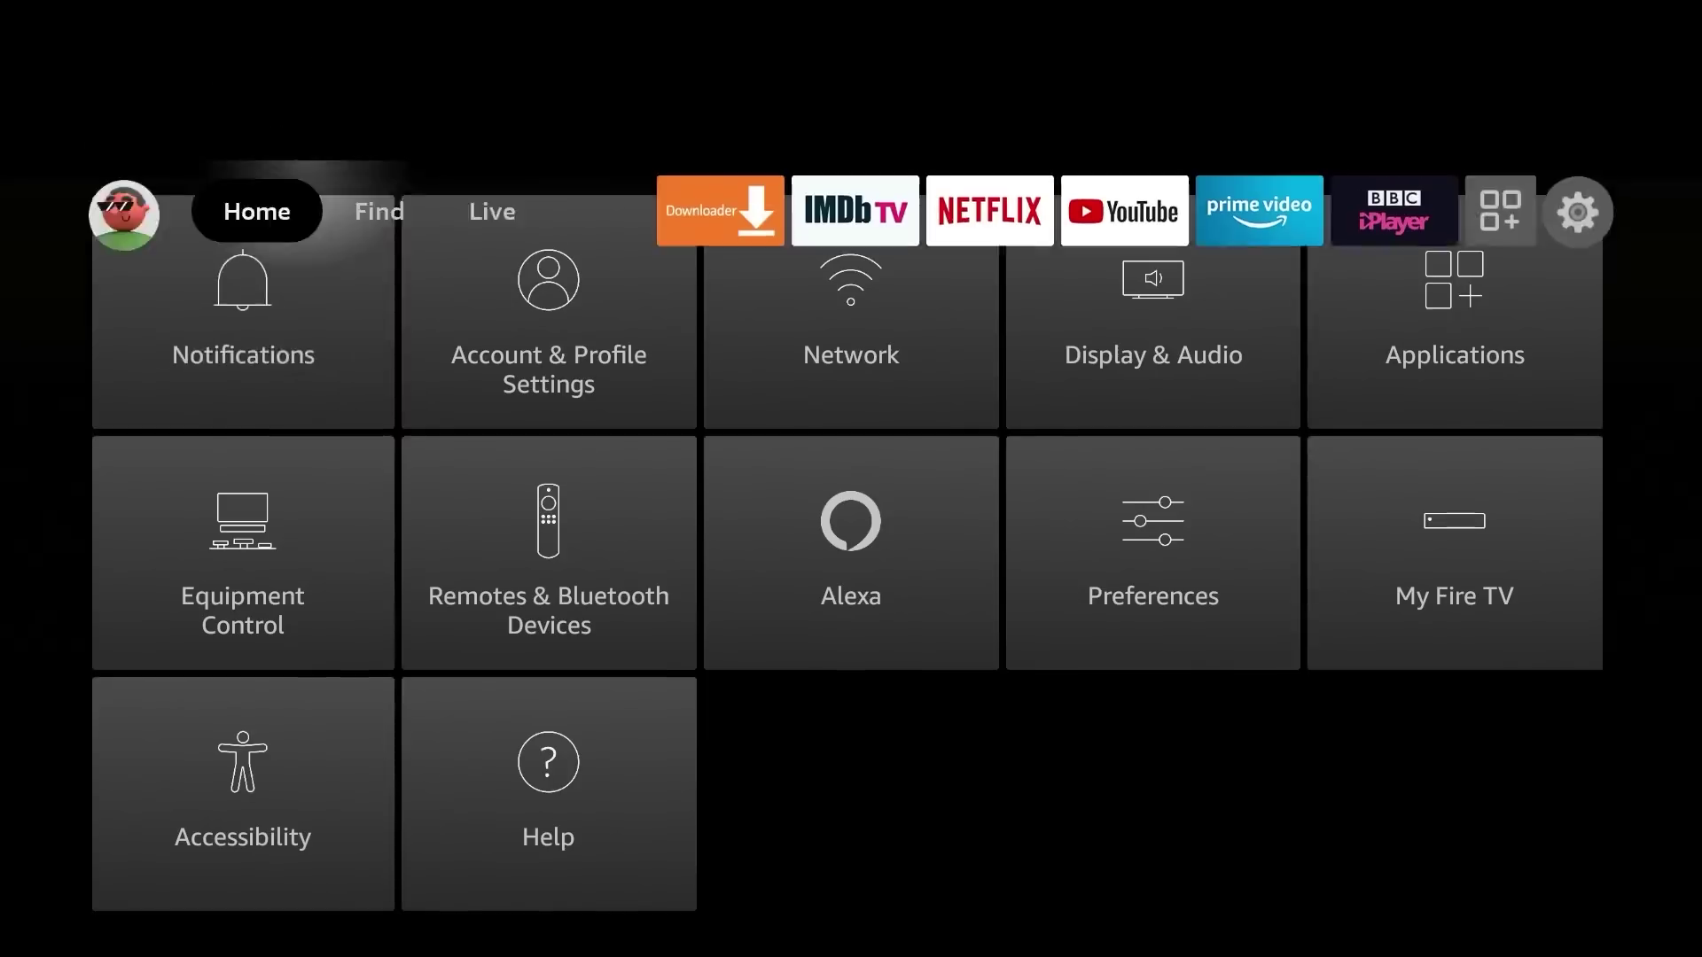
pyautogui.press('Escape')
# - Launch the pinned Downloader app, allow it to access photos, media and files, and dismiss its Quick Start Guide
pyautogui.press('Right')
pyautogui.press('Right')
pyautogui.press('Right')
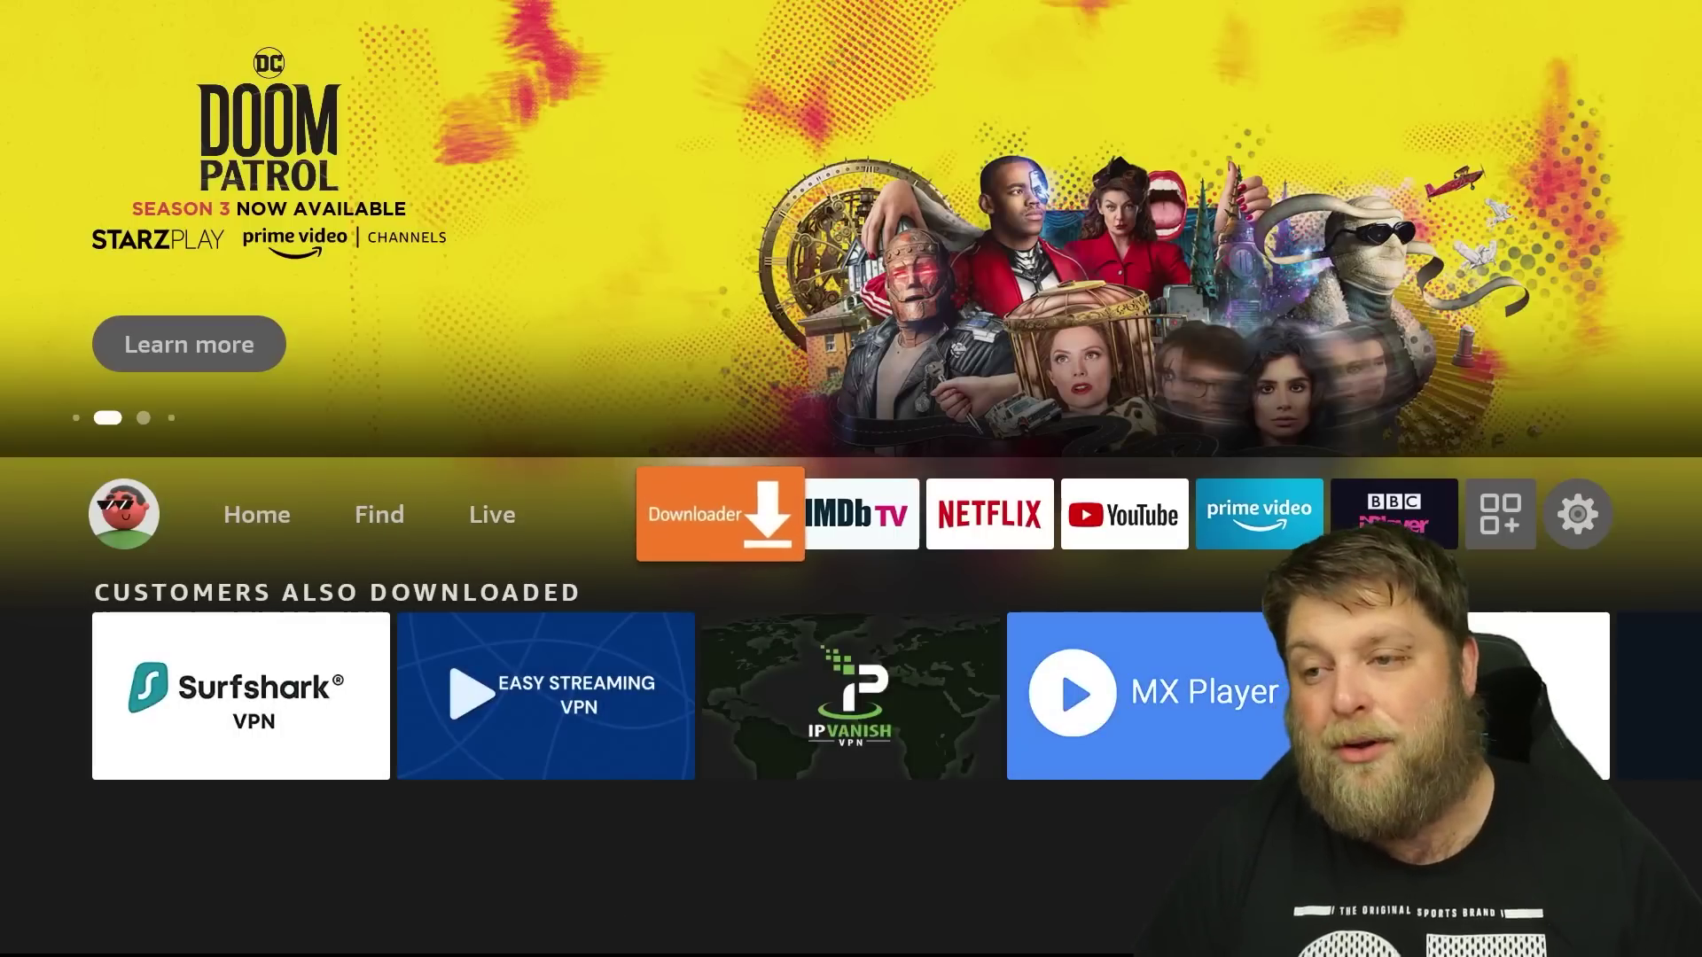
pyautogui.press('Return')
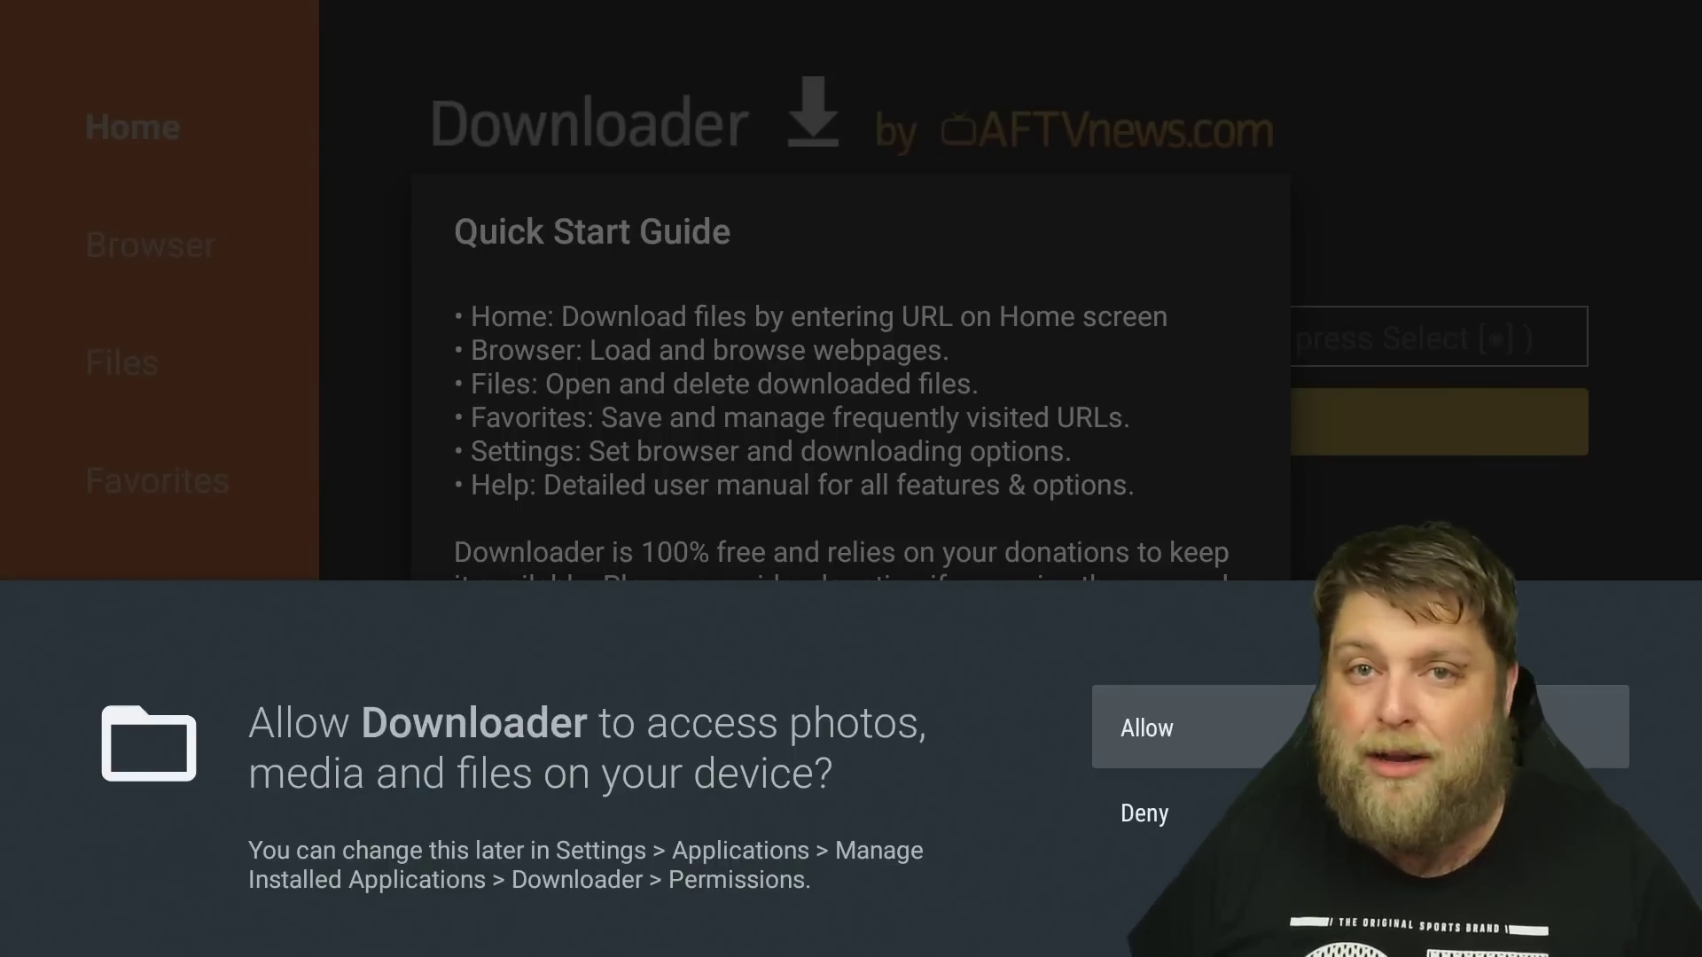
pyautogui.press('Return')
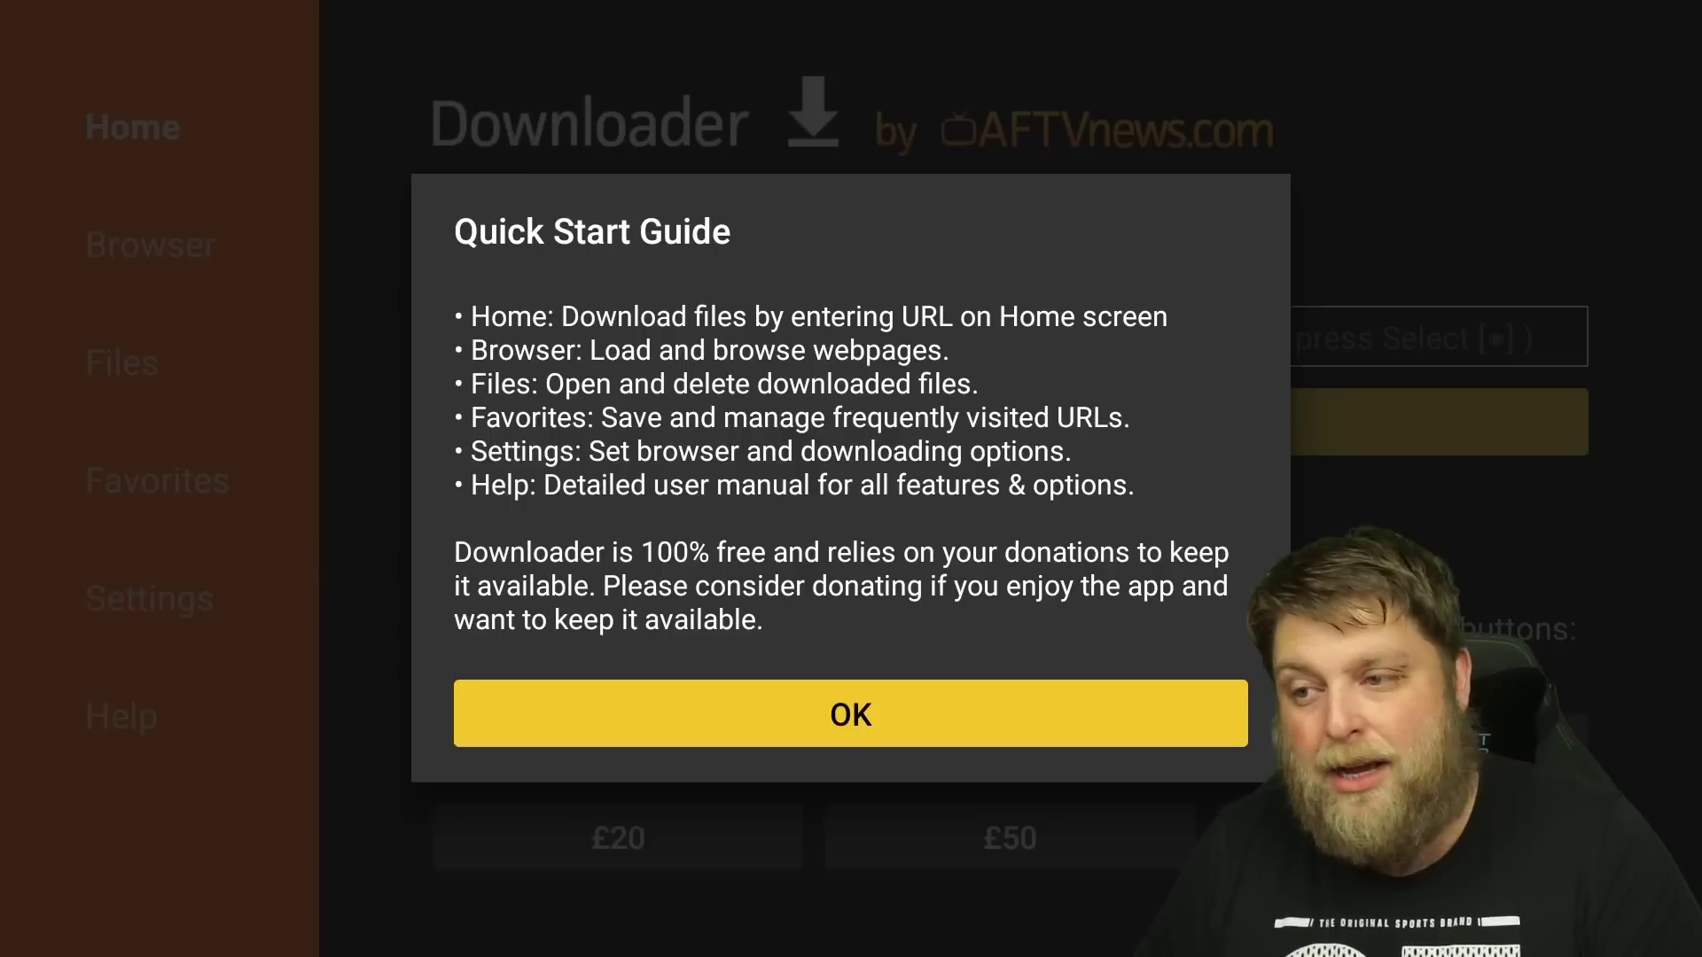
pyautogui.press('Return')
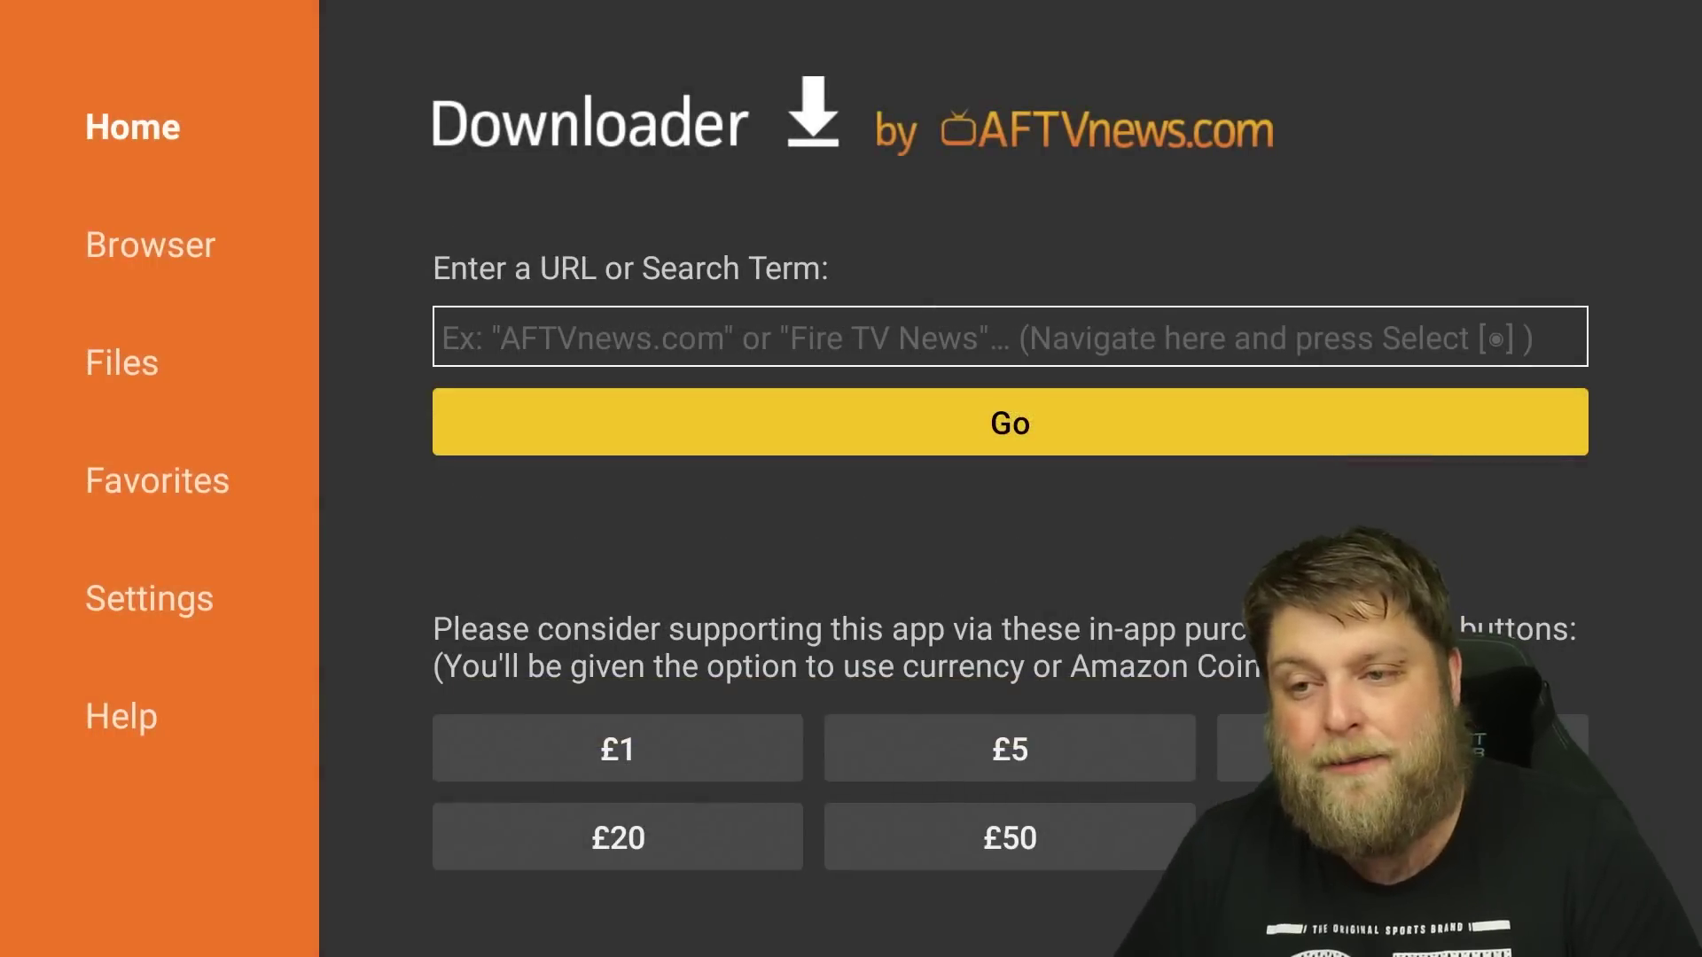
# - Enter letscrackon.org as the URL on Downloader's home screen and load the site
pyautogui.press('Up')
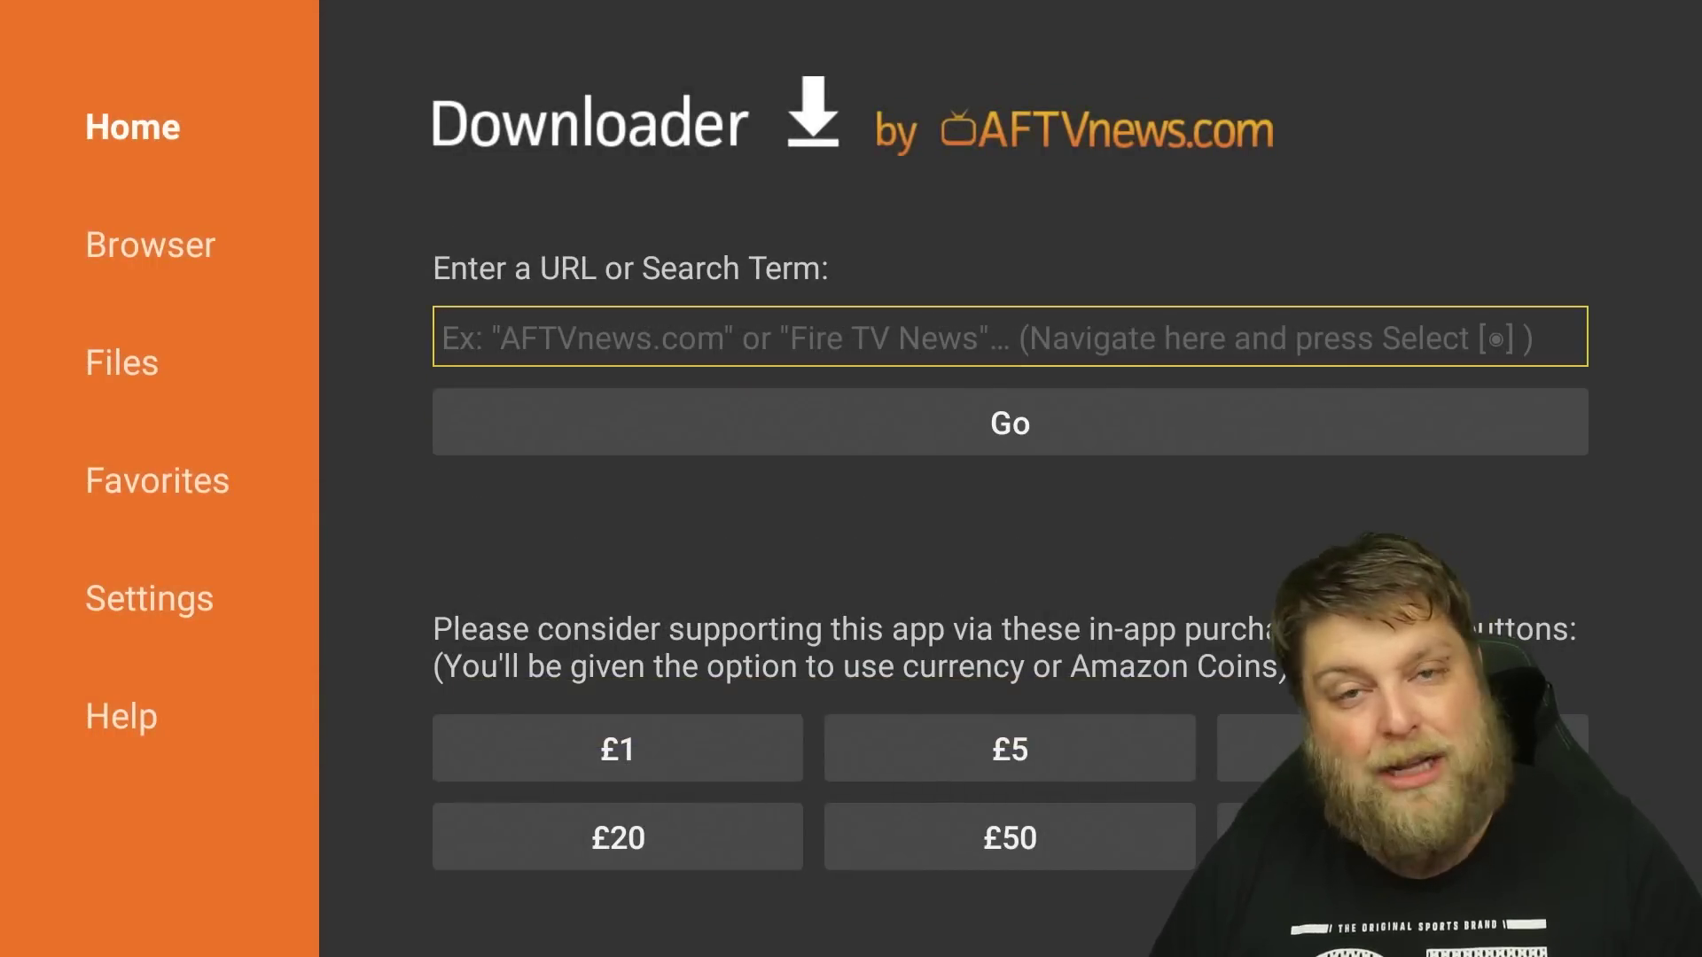
pyautogui.press('Return')
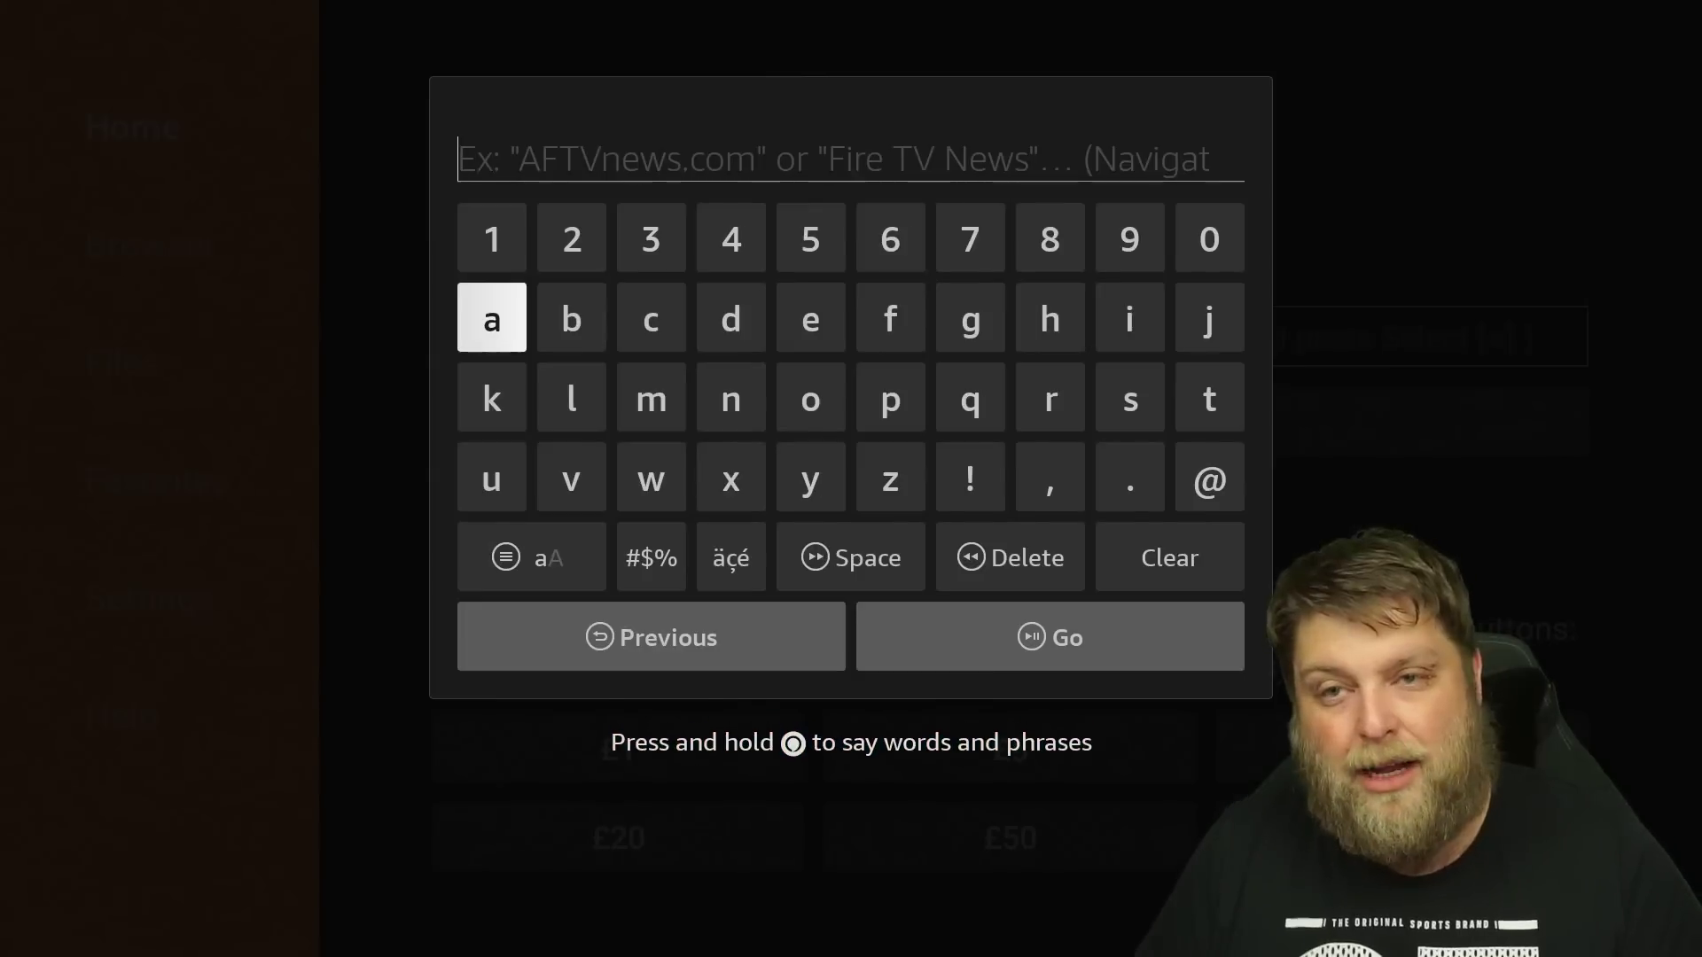
pyautogui.press('Down')
pyautogui.press('Right')
pyautogui.press('Return')
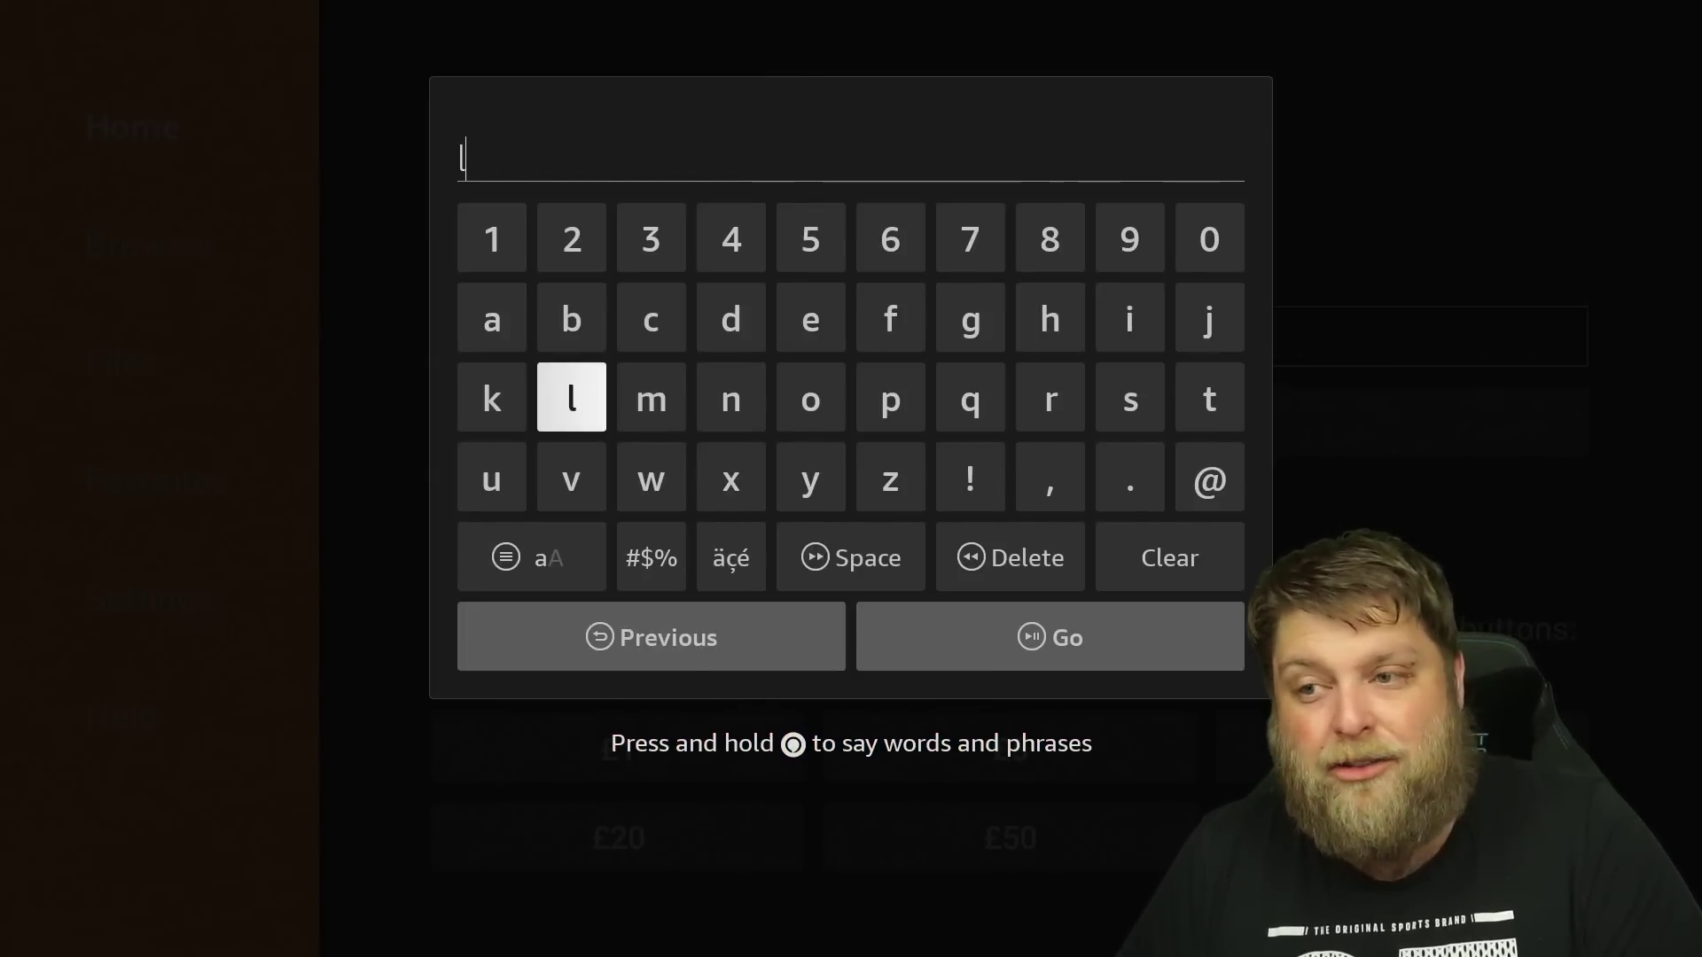
pyautogui.press('Right')
pyautogui.press('Right')
pyautogui.press('Right')
pyautogui.press('Up')
pyautogui.press('Return')
pyautogui.press('Right')
pyautogui.press('Right')
pyautogui.press('Right')
pyautogui.press('Right')
pyautogui.press('Down')
pyautogui.press('Return')
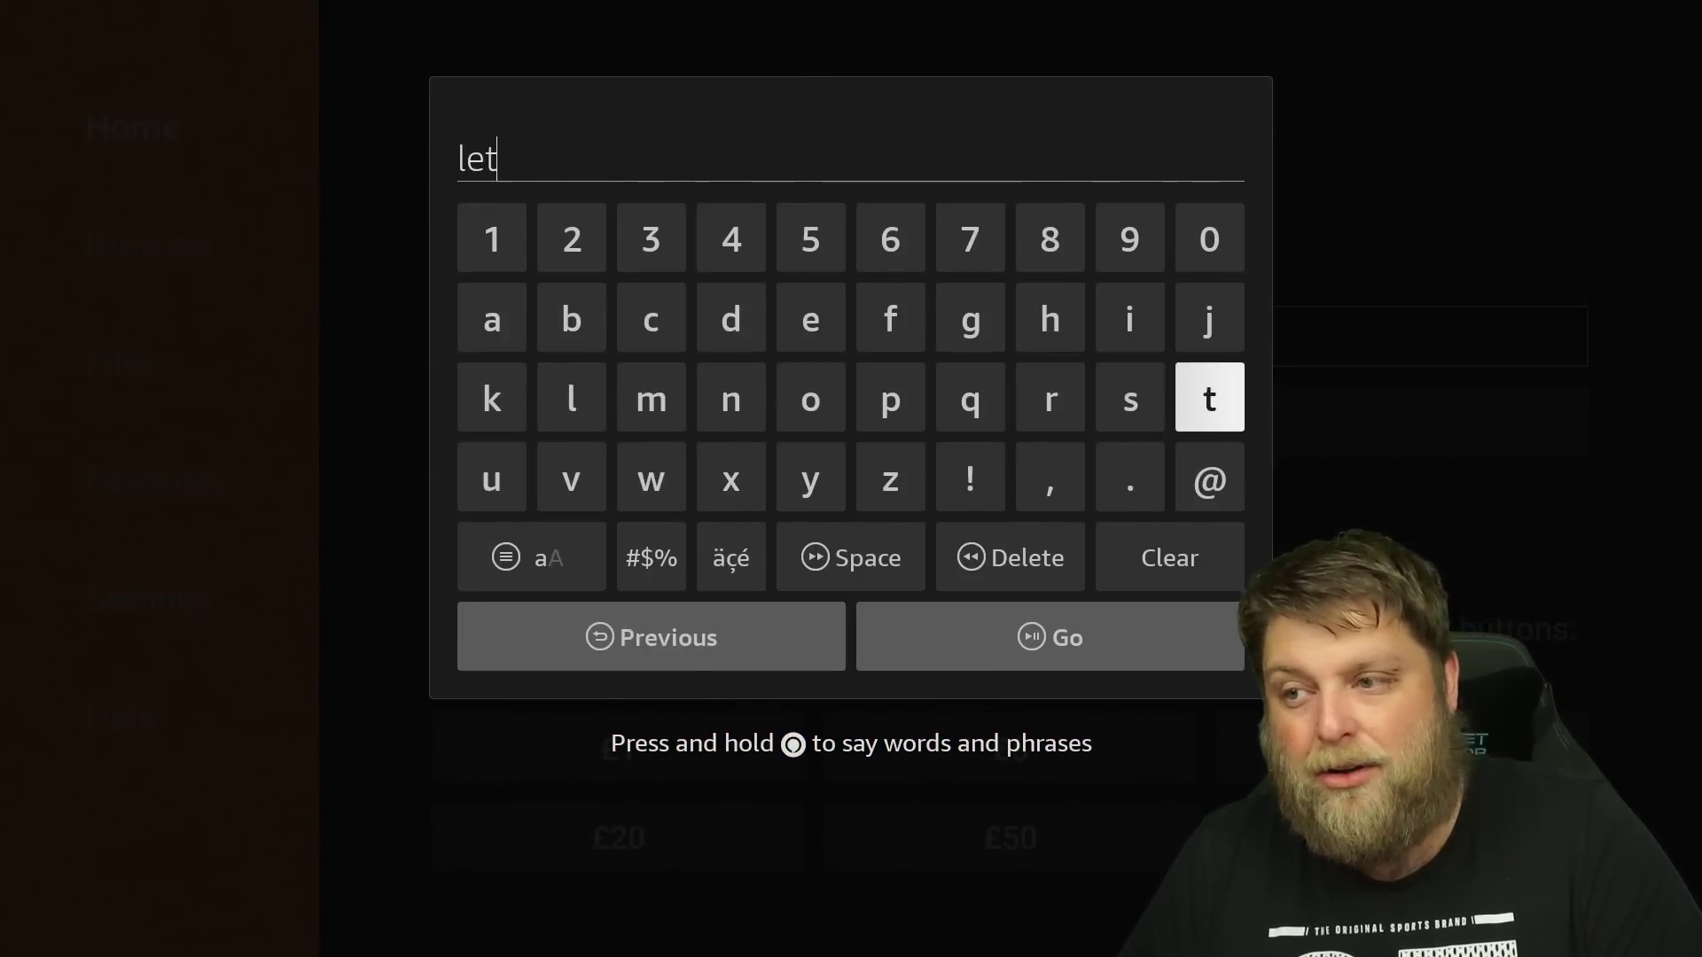
pyautogui.press('Left')
pyautogui.press('Return')
pyautogui.press('Left')
pyautogui.press('Left')
pyautogui.press('Left')
pyautogui.press('Left')
pyautogui.press('Left')
pyautogui.press('Left')
pyautogui.press('Up')
pyautogui.press('Return')
pyautogui.press('Right')
pyautogui.press('Right')
pyautogui.press('Right')
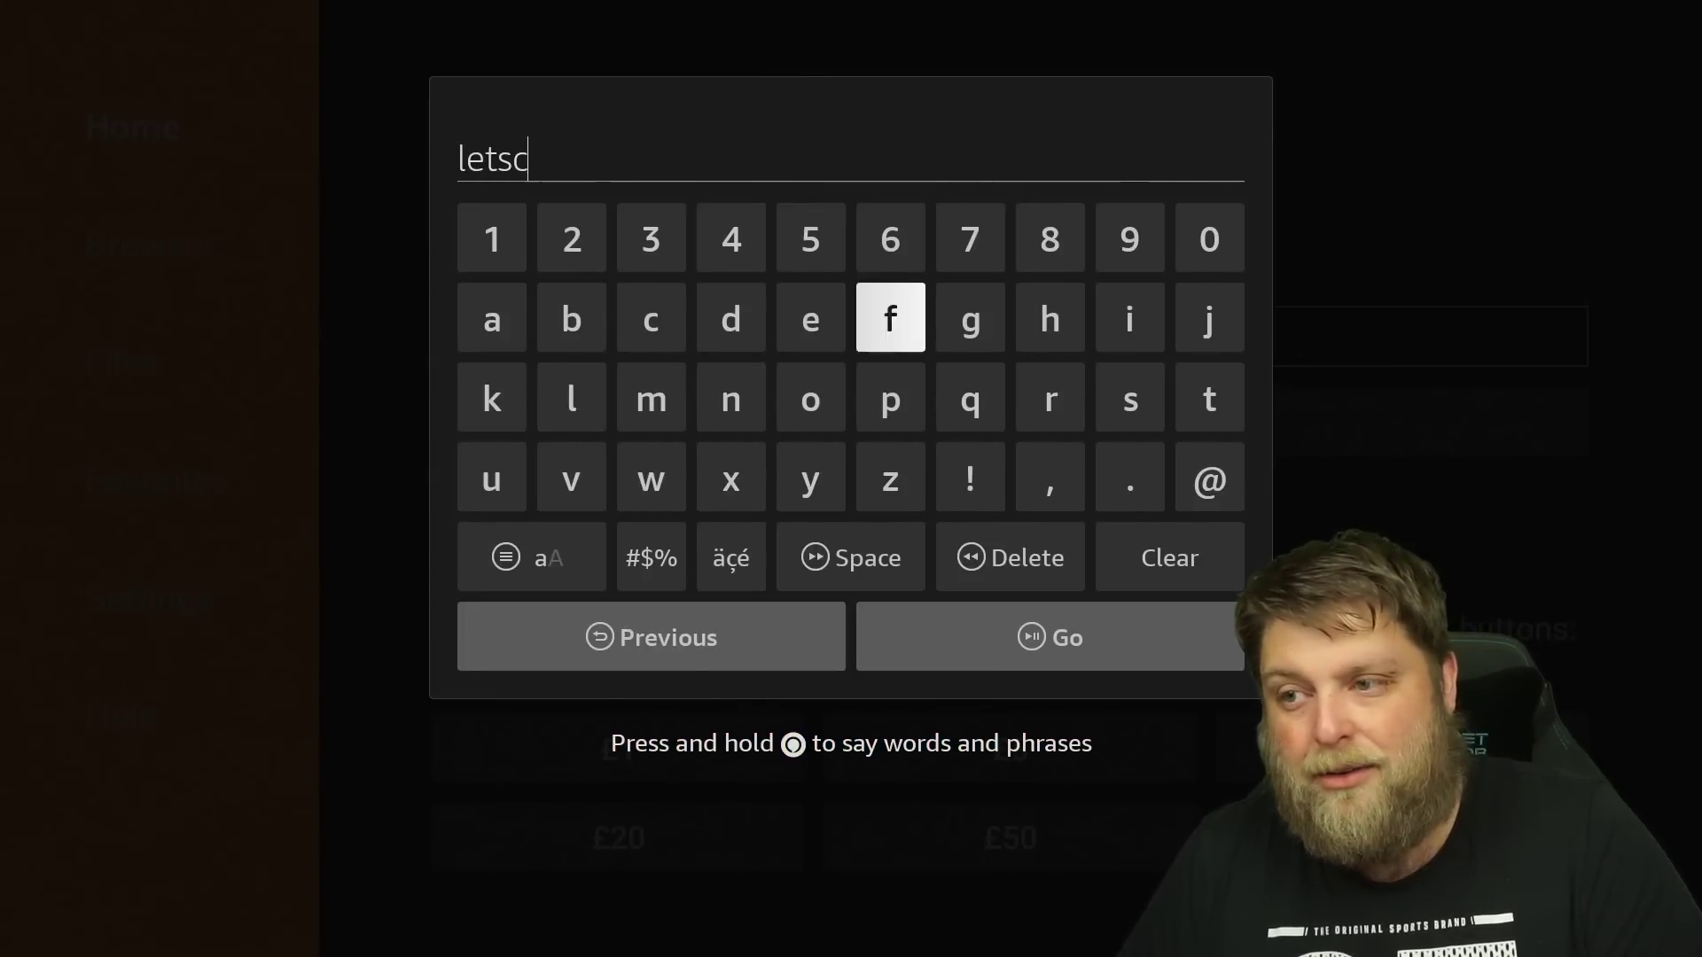
pyautogui.press('Right')
pyautogui.press('Right')
pyautogui.press('Down')
pyautogui.press('Return')
pyautogui.press('Left')
pyautogui.press('Left')
pyautogui.press('Left')
pyautogui.press('Left')
pyautogui.press('Left')
pyautogui.press('Left')
pyautogui.press('Left')
pyautogui.press('Up')
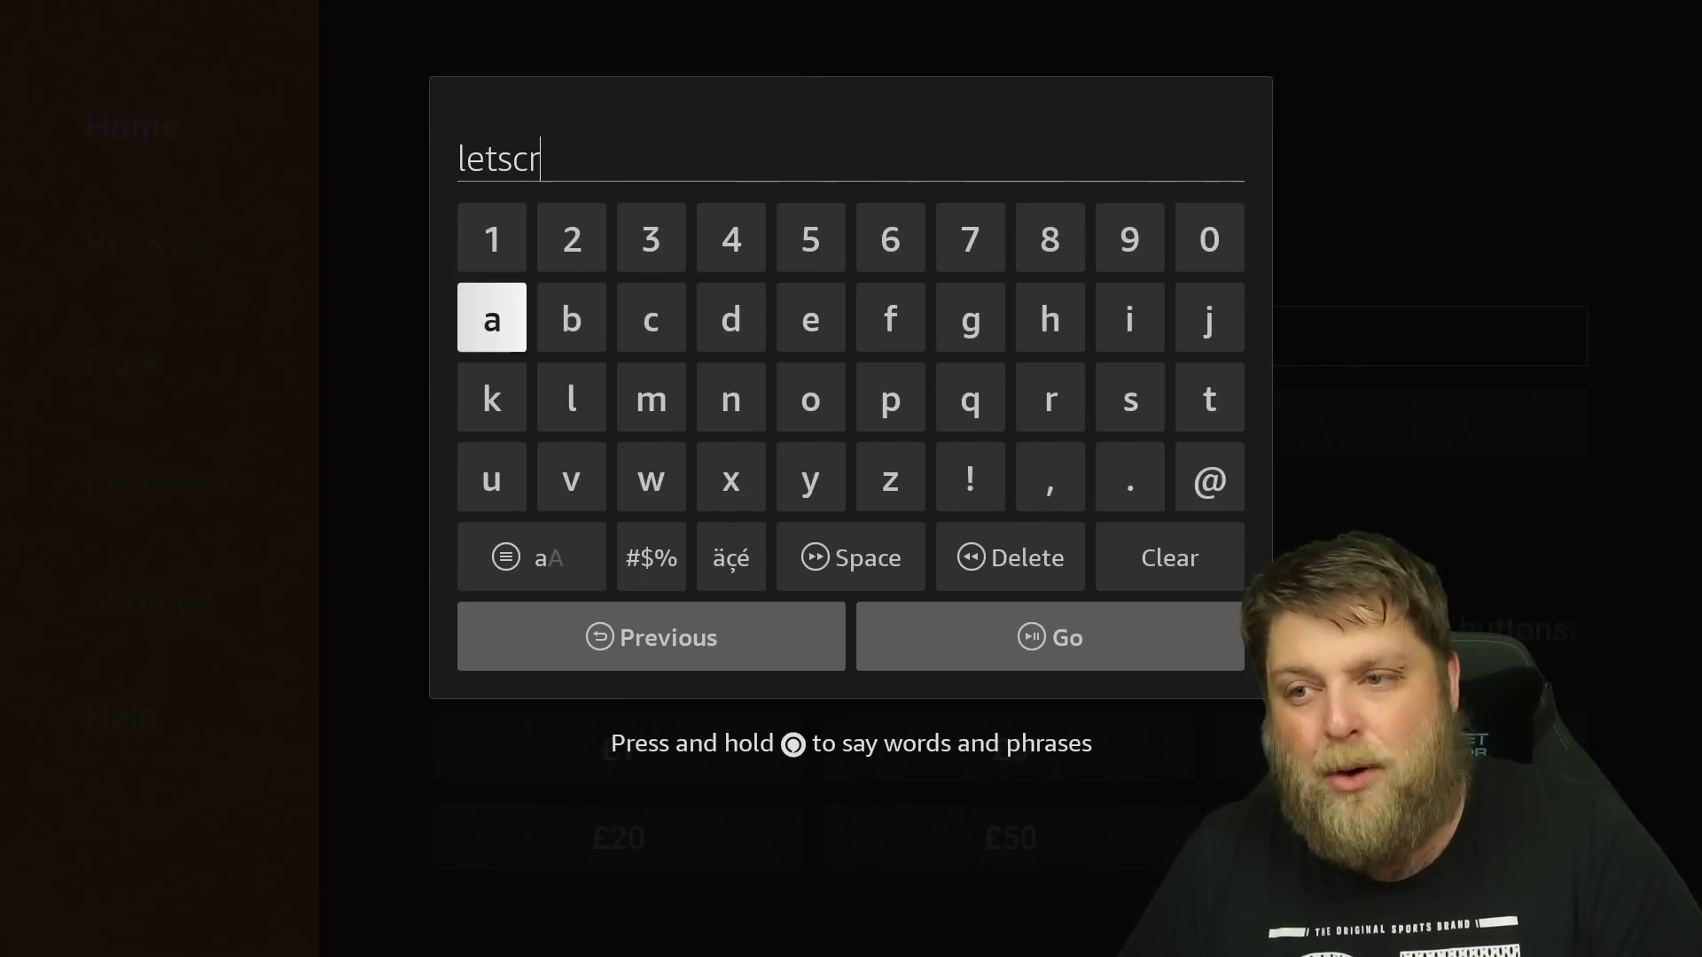
pyautogui.press('Return')
pyautogui.press('Right')
pyautogui.press('Right')
pyautogui.press('Return')
pyautogui.press('Left')
pyautogui.press('Left')
pyautogui.press('Down')
pyautogui.press('Return')
pyautogui.press('Right')
pyautogui.press('Right')
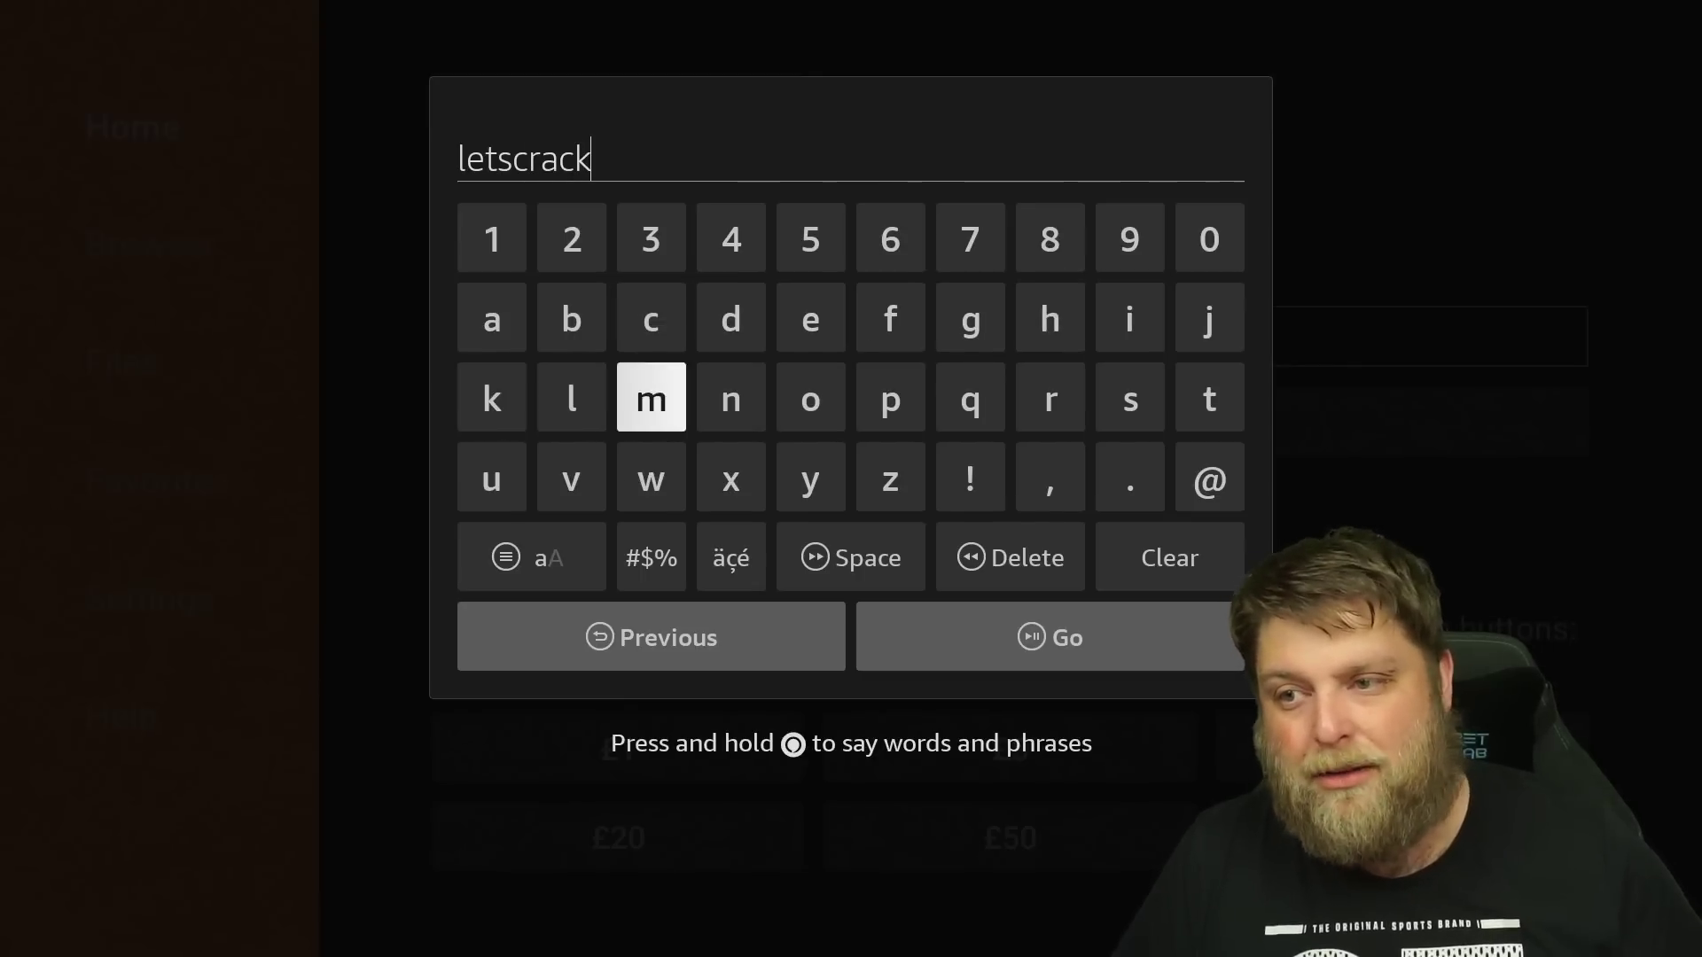
pyautogui.press('Right')
pyautogui.press('Right')
pyautogui.press('Return')
pyautogui.press('Left')
pyautogui.press('Return')
pyautogui.press('Right')
pyautogui.press('Right')
pyautogui.press('Right')
pyautogui.press('Right')
pyautogui.press('Right')
pyautogui.press('Down')
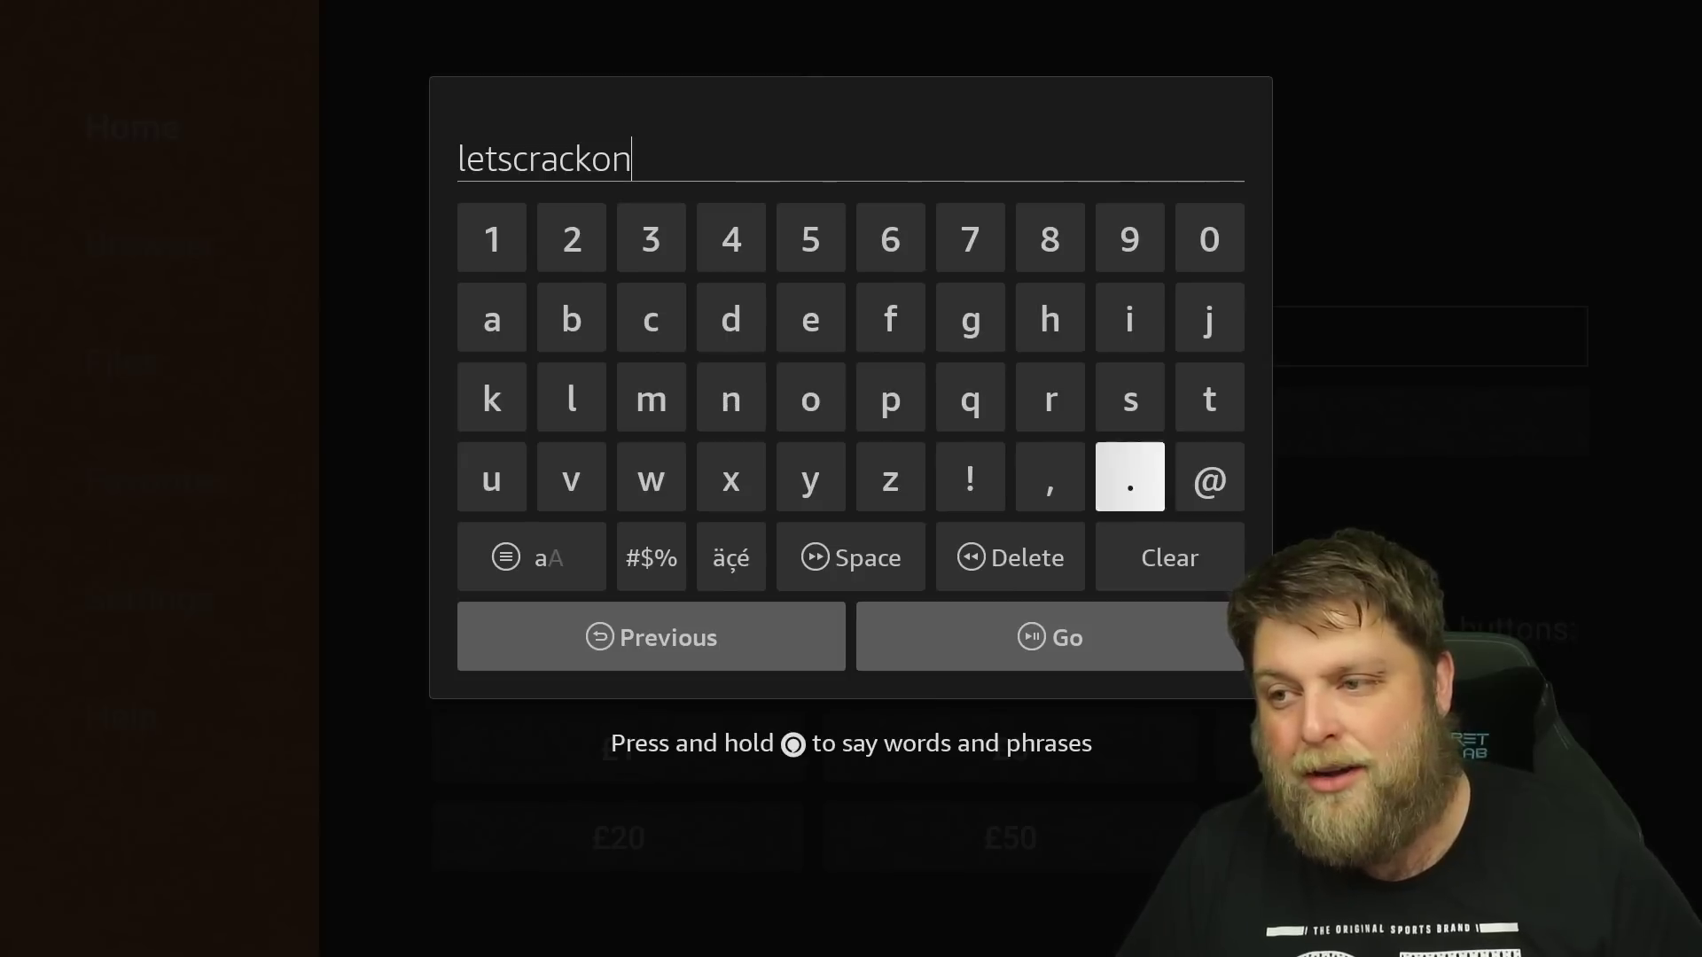
pyautogui.press('Return')
pyautogui.press('Left')
pyautogui.press('Left')
pyautogui.press('Left')
pyautogui.press('Up')
pyautogui.press('Return')
pyautogui.press('Right')
pyautogui.press('Right')
pyautogui.press('Right')
pyautogui.press('Return')
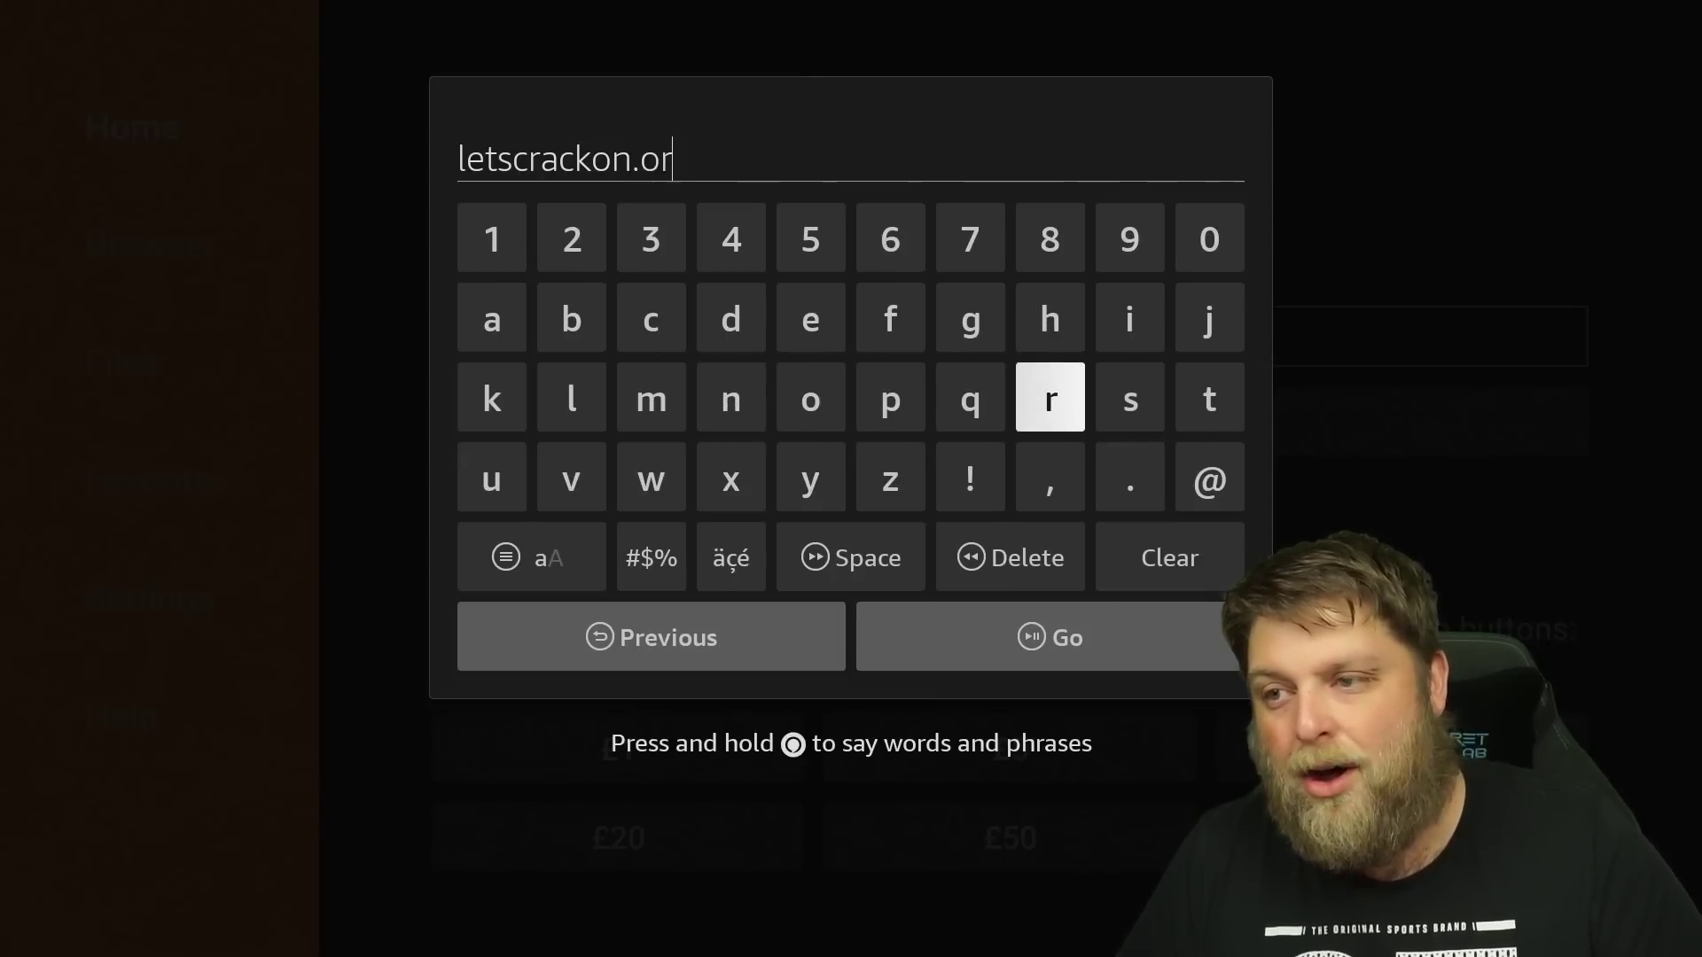
pyautogui.press('Left')
pyautogui.press('Up')
pyautogui.press('Return')
pyautogui.press('Down')
pyautogui.press('Down')
pyautogui.press('Down')
pyautogui.press('Down')
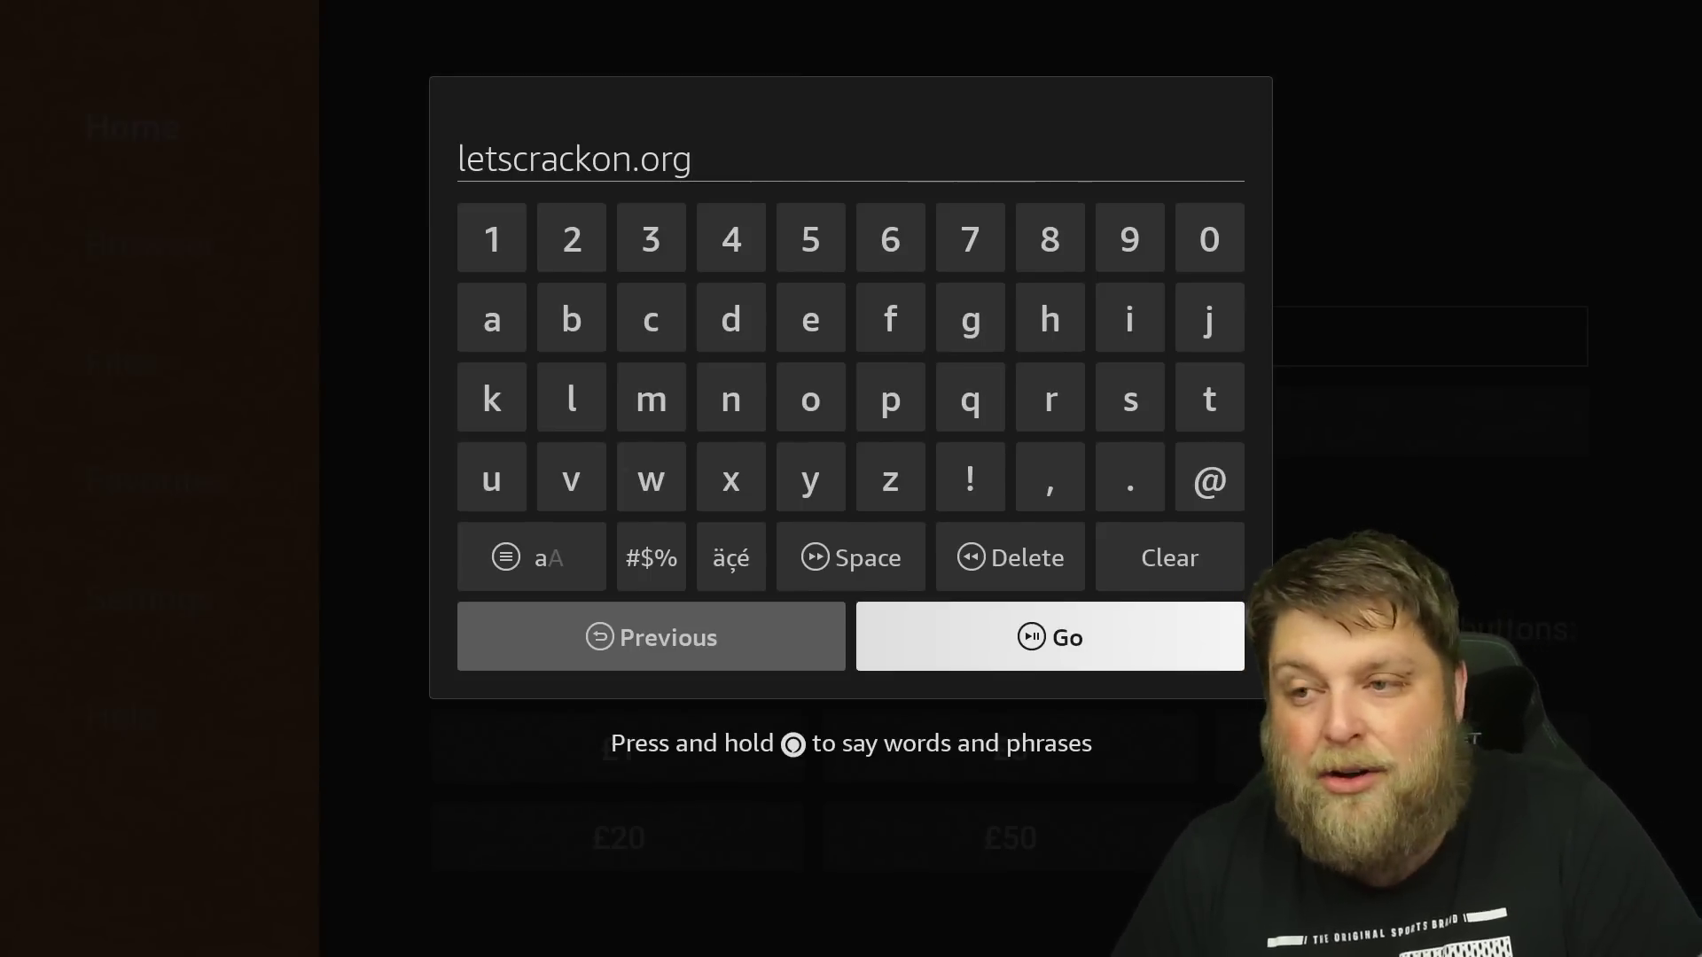
pyautogui.press('Return')
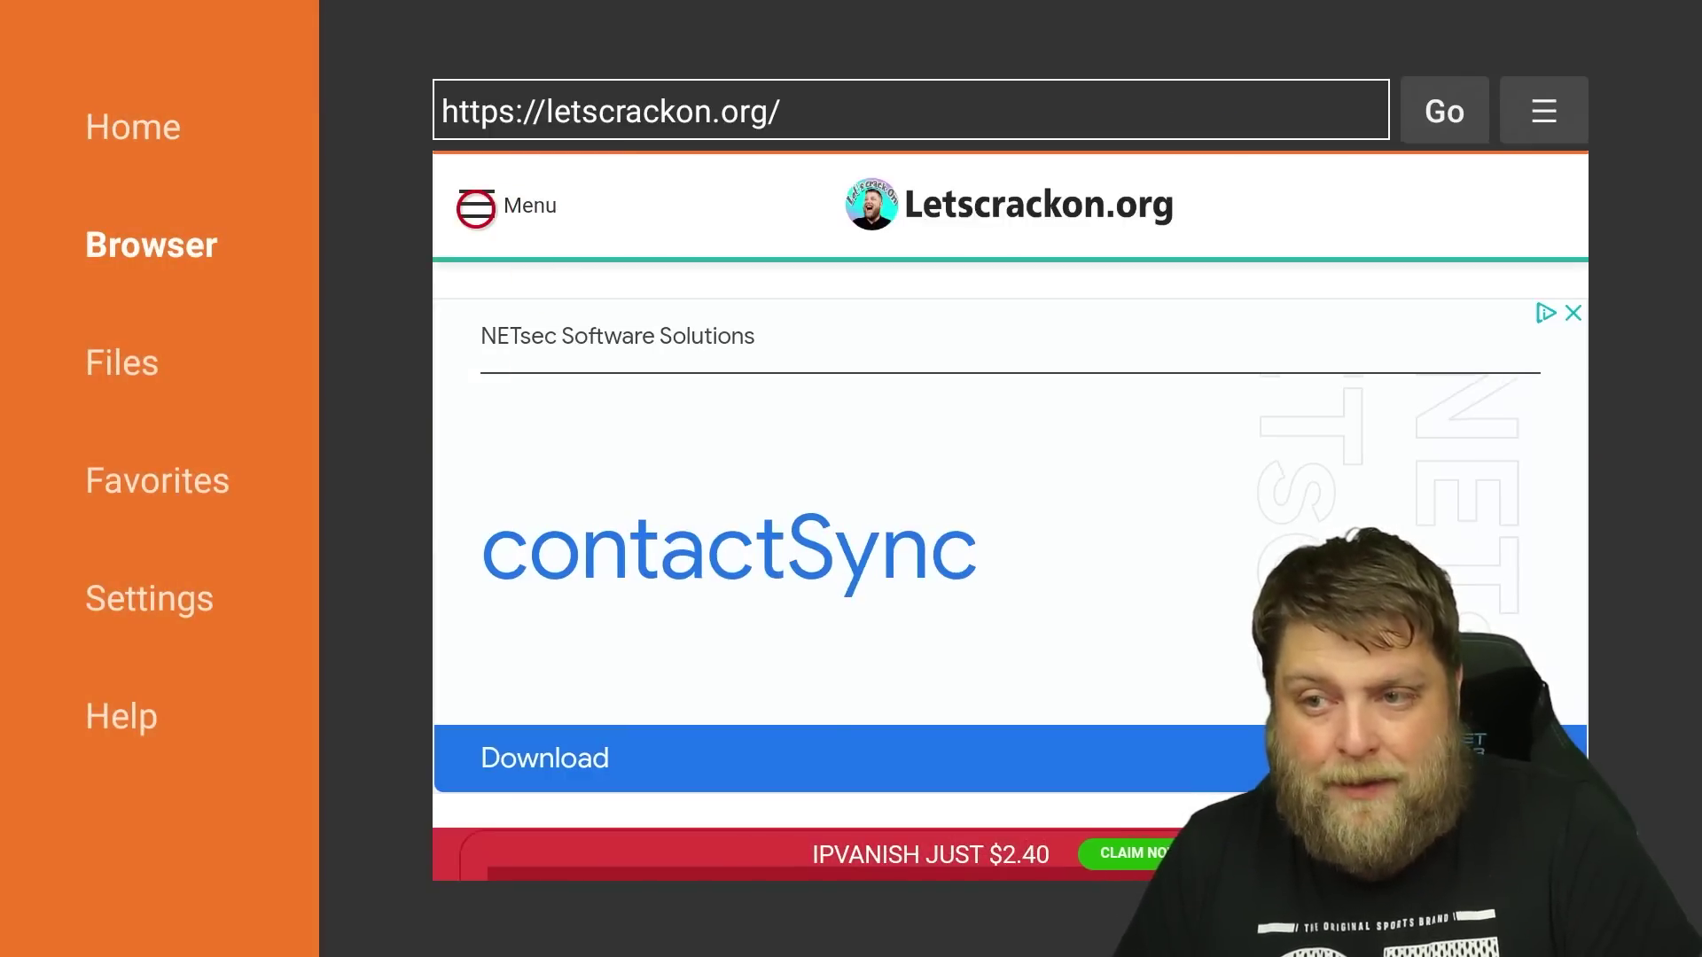
# - Open the Downloads page of the letscrackon.org site and close the full-page ad
pyautogui.click(475, 209)
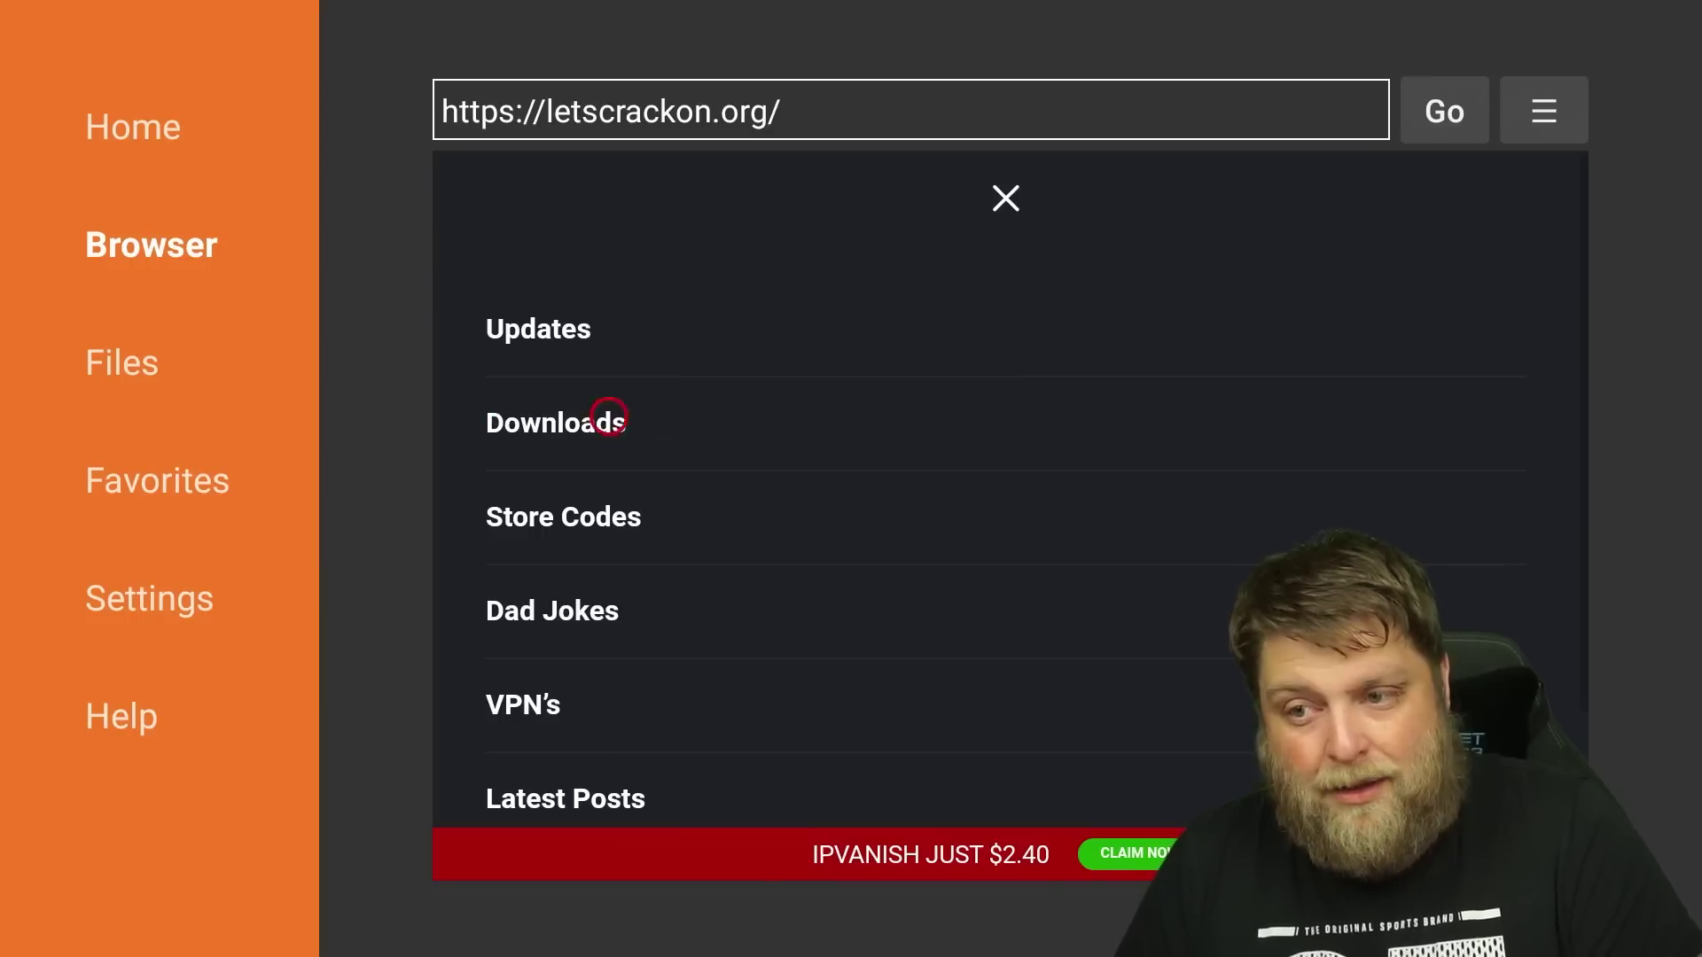
pyautogui.click(668, 417)
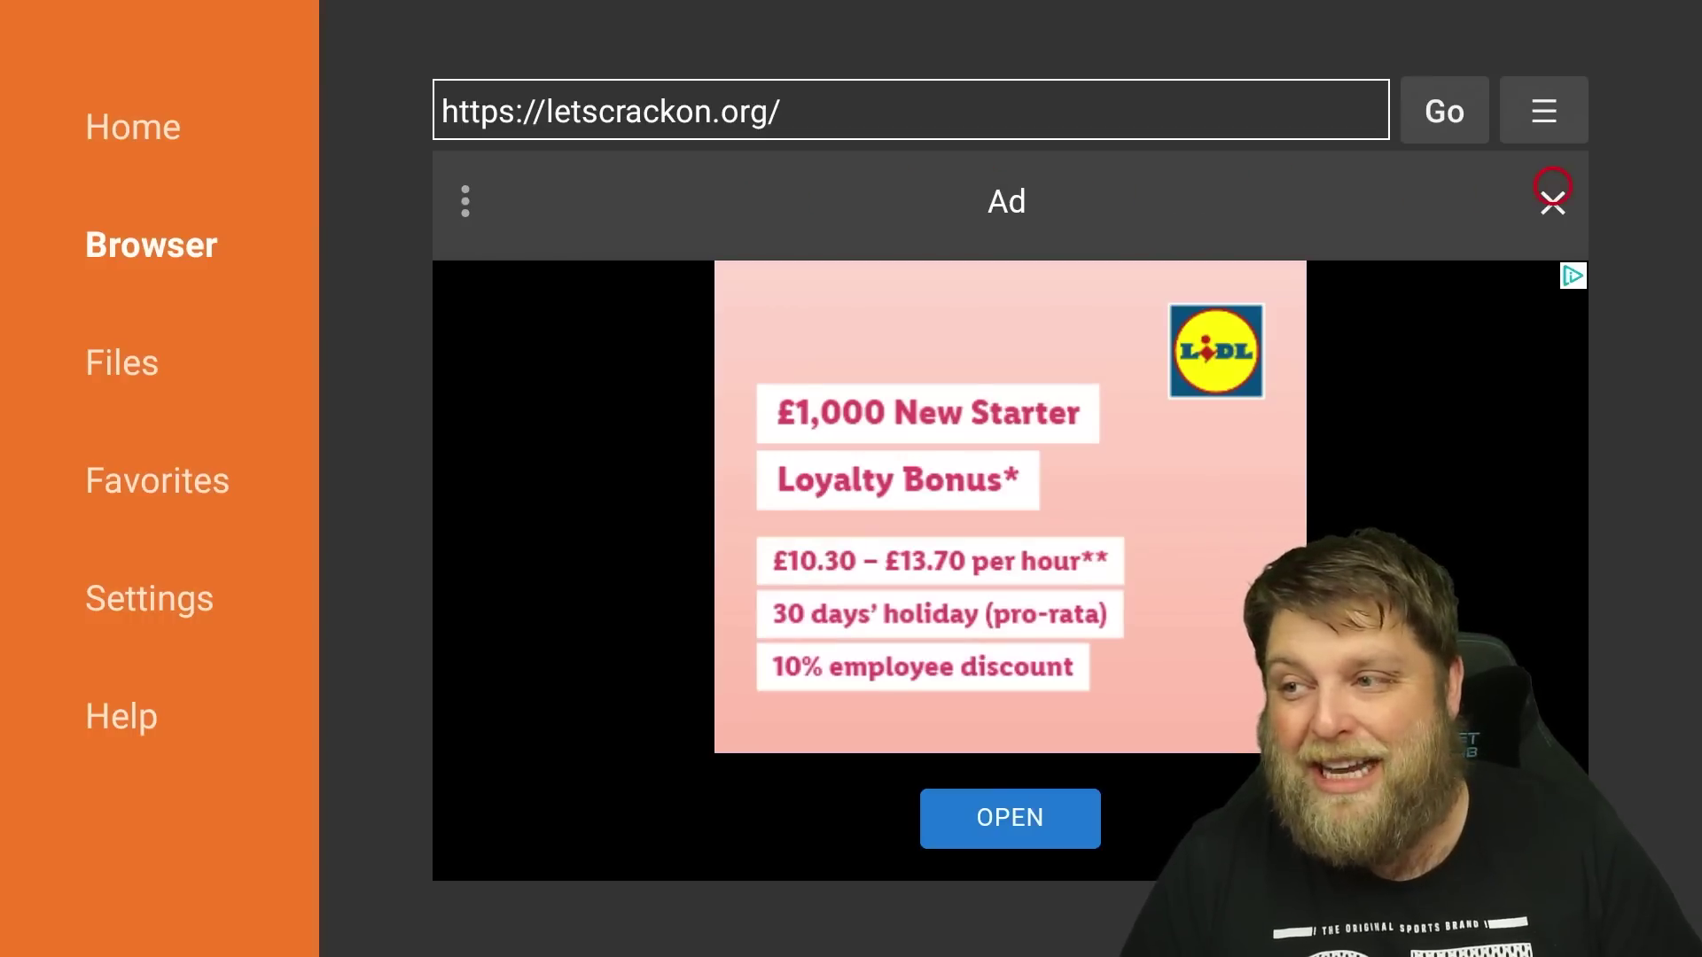
pyautogui.click(1553, 191)
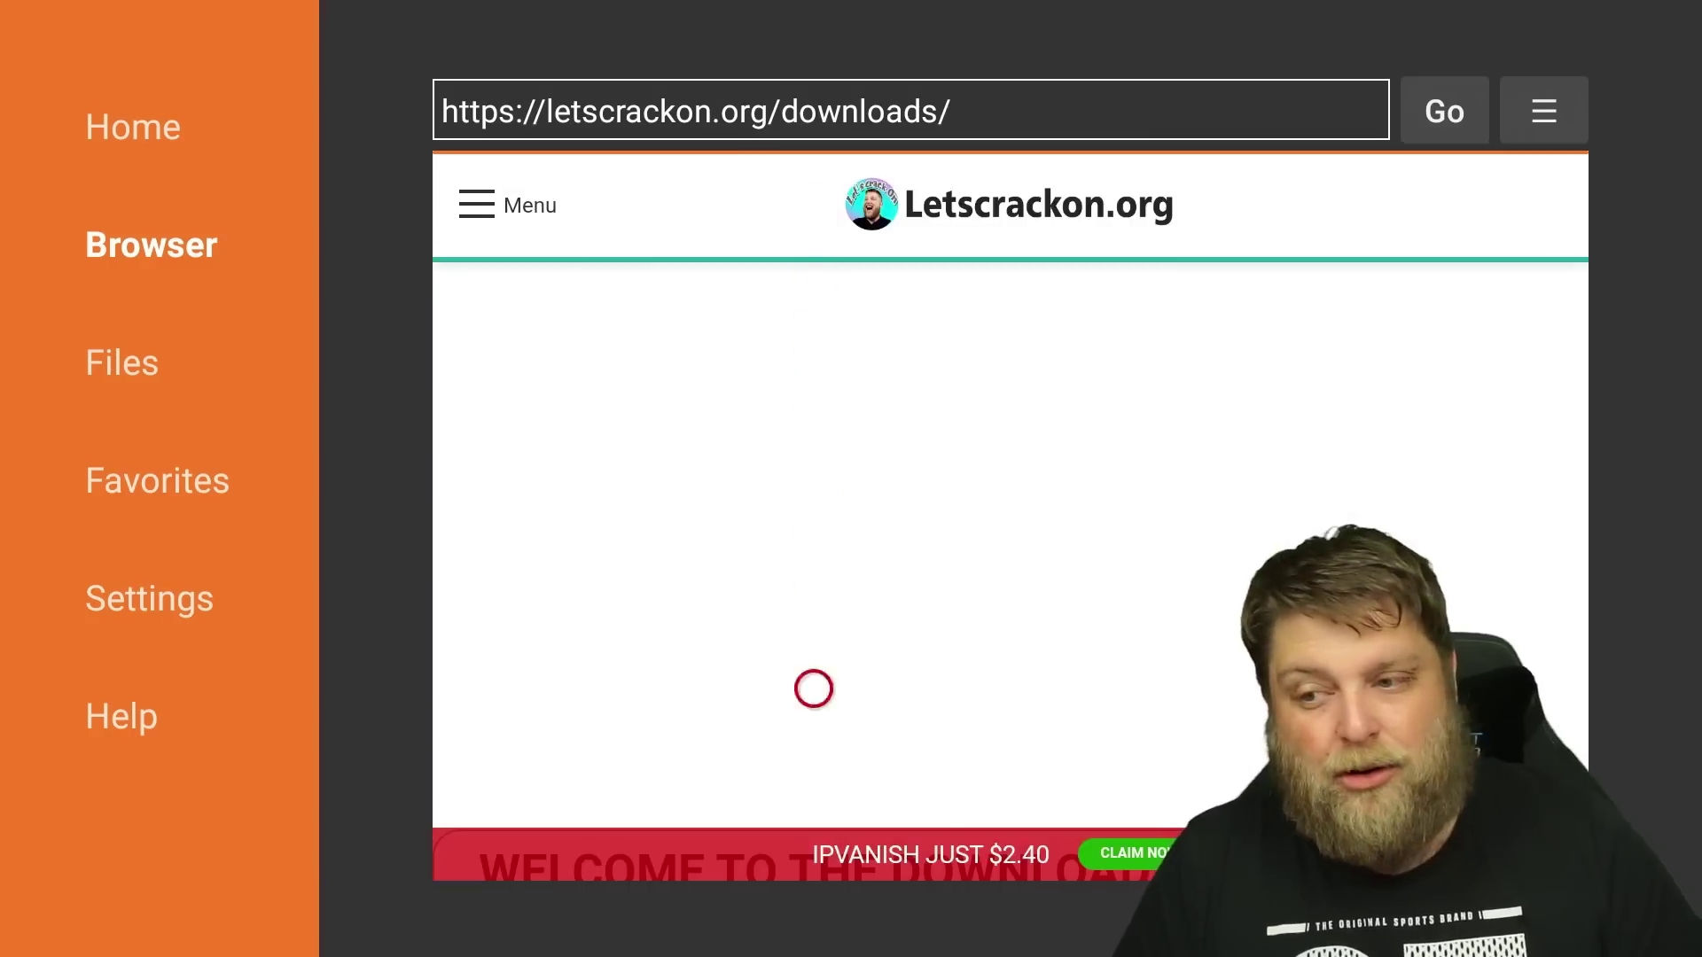
# - Look through the app categories and download entries on the letscrackon.org Downloads page
pyautogui.scroll(-15, 812, 762)
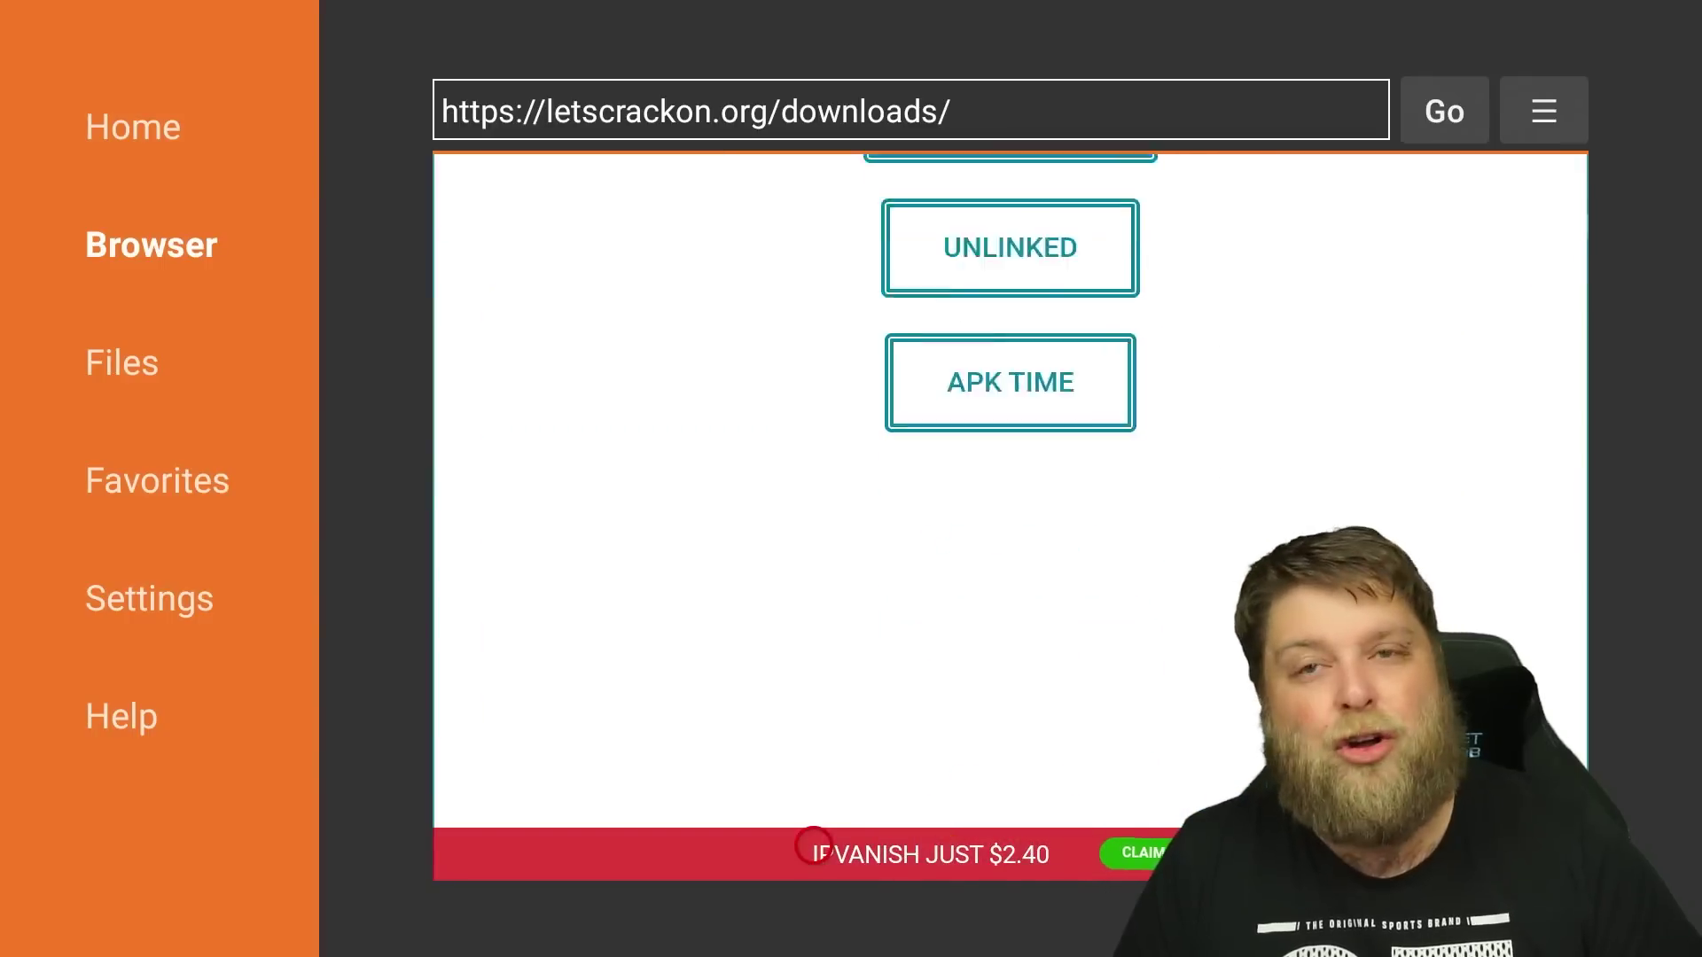
pyautogui.scroll(-5, 813, 847)
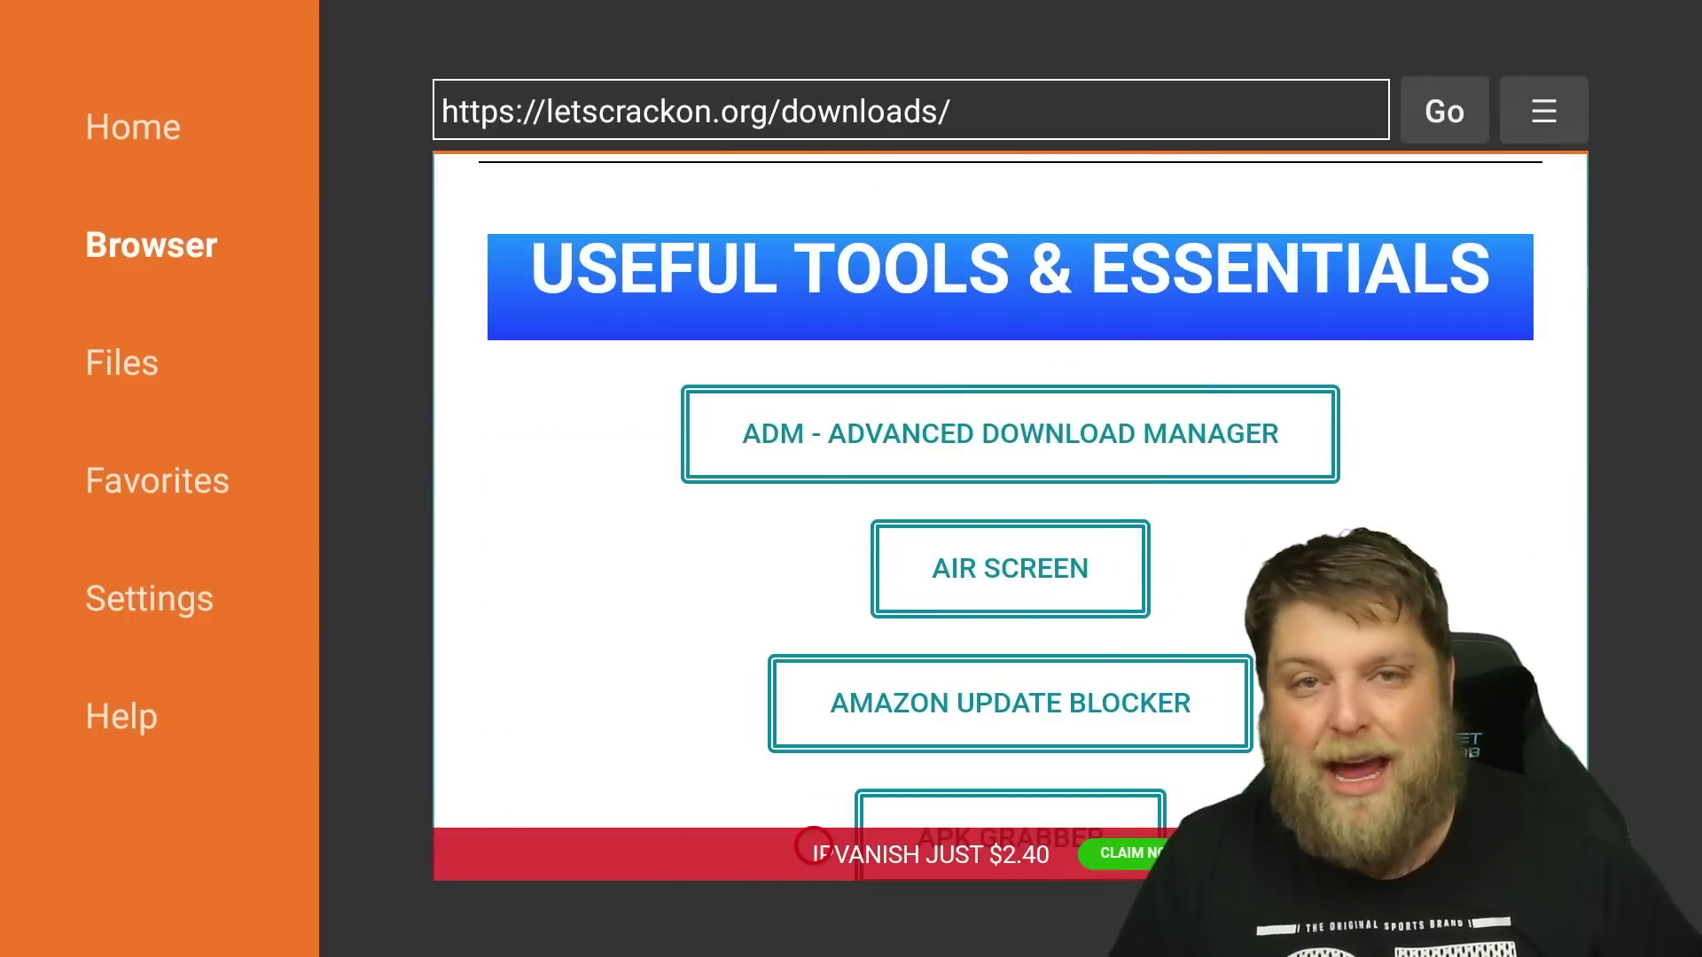
pyautogui.scroll(-10, 812, 846)
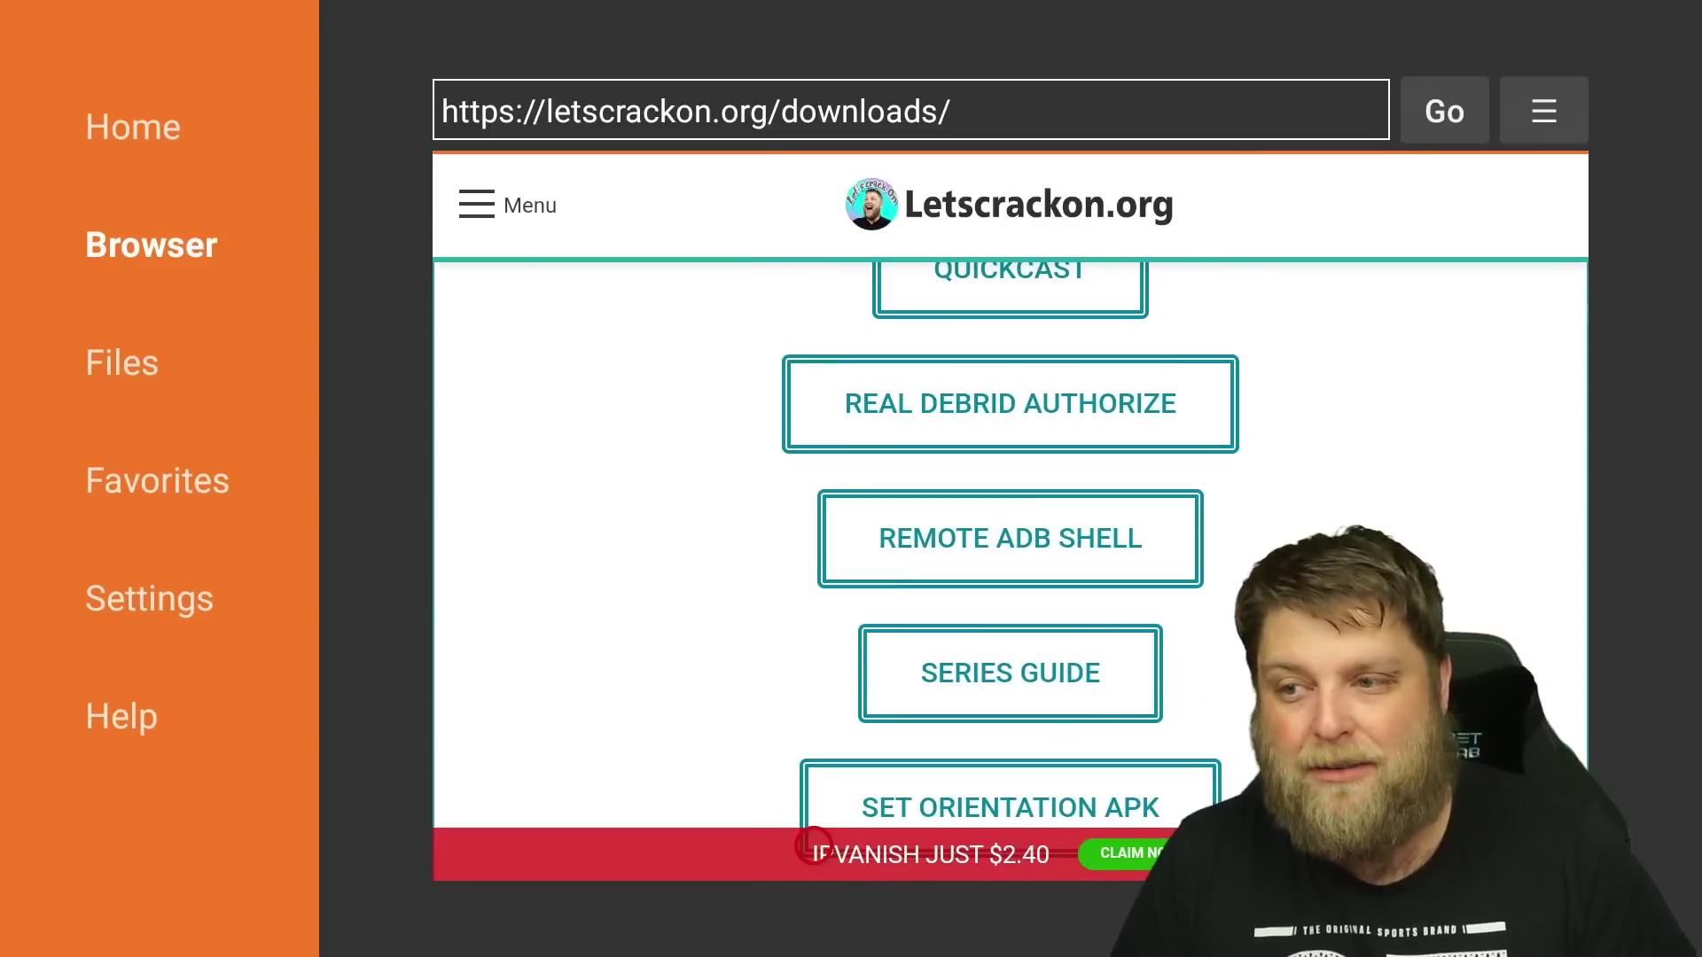
pyautogui.scroll(-10, 813, 847)
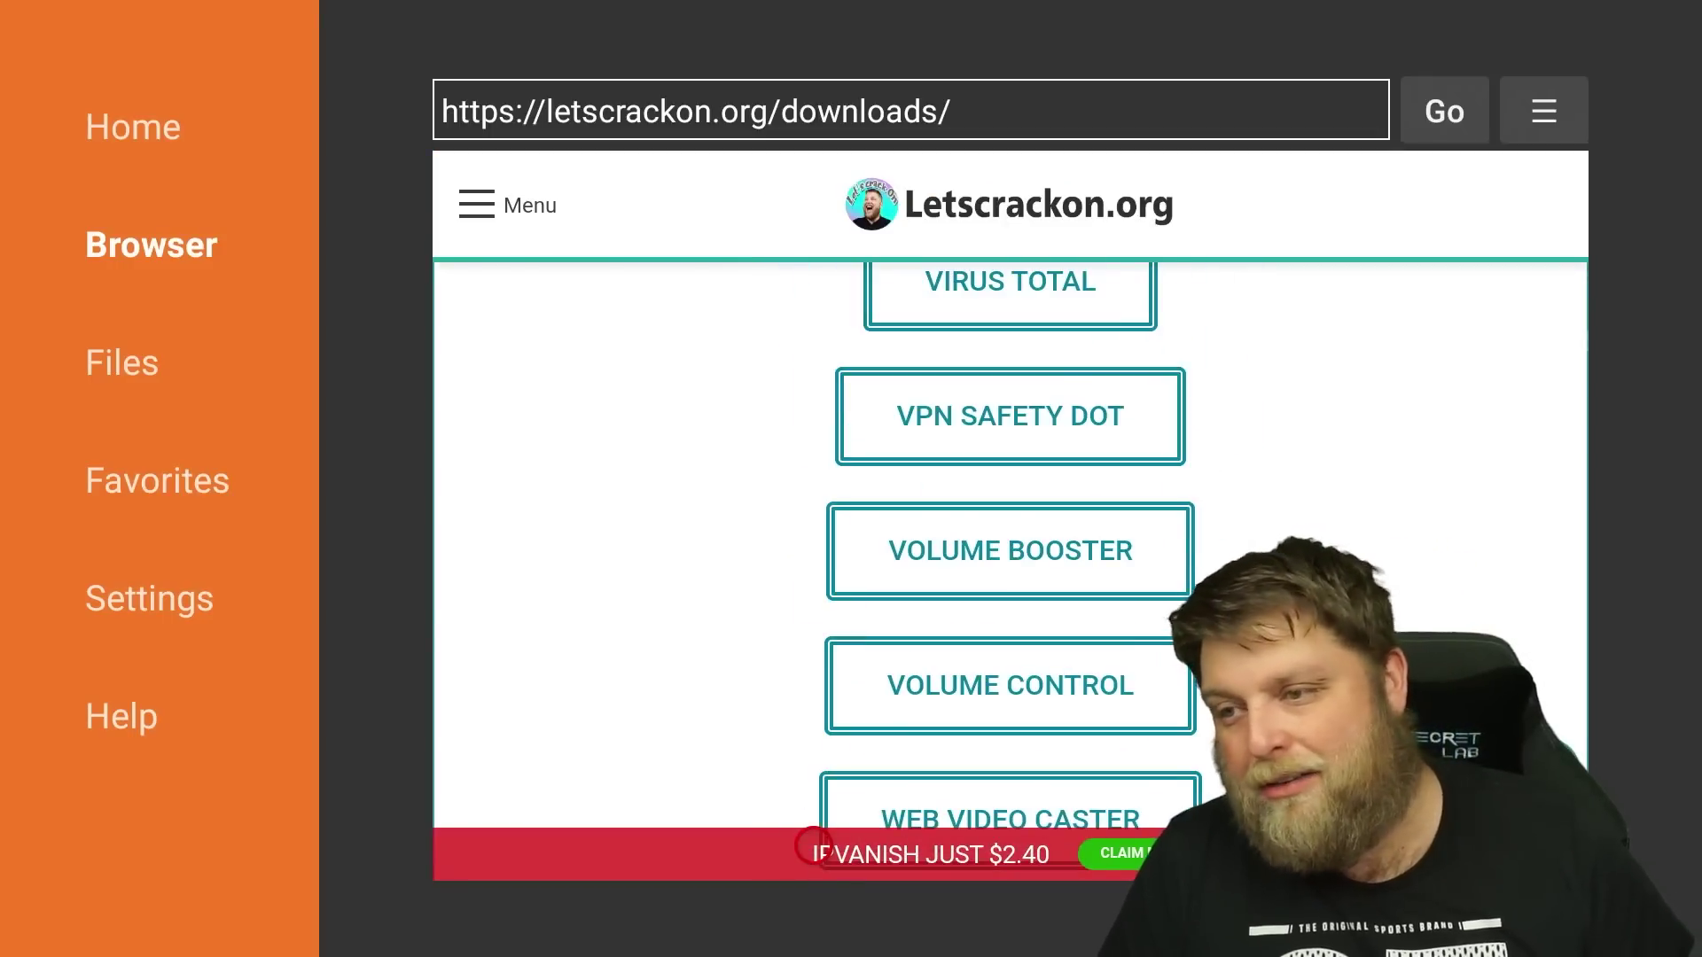
pyautogui.scroll(-5, 813, 847)
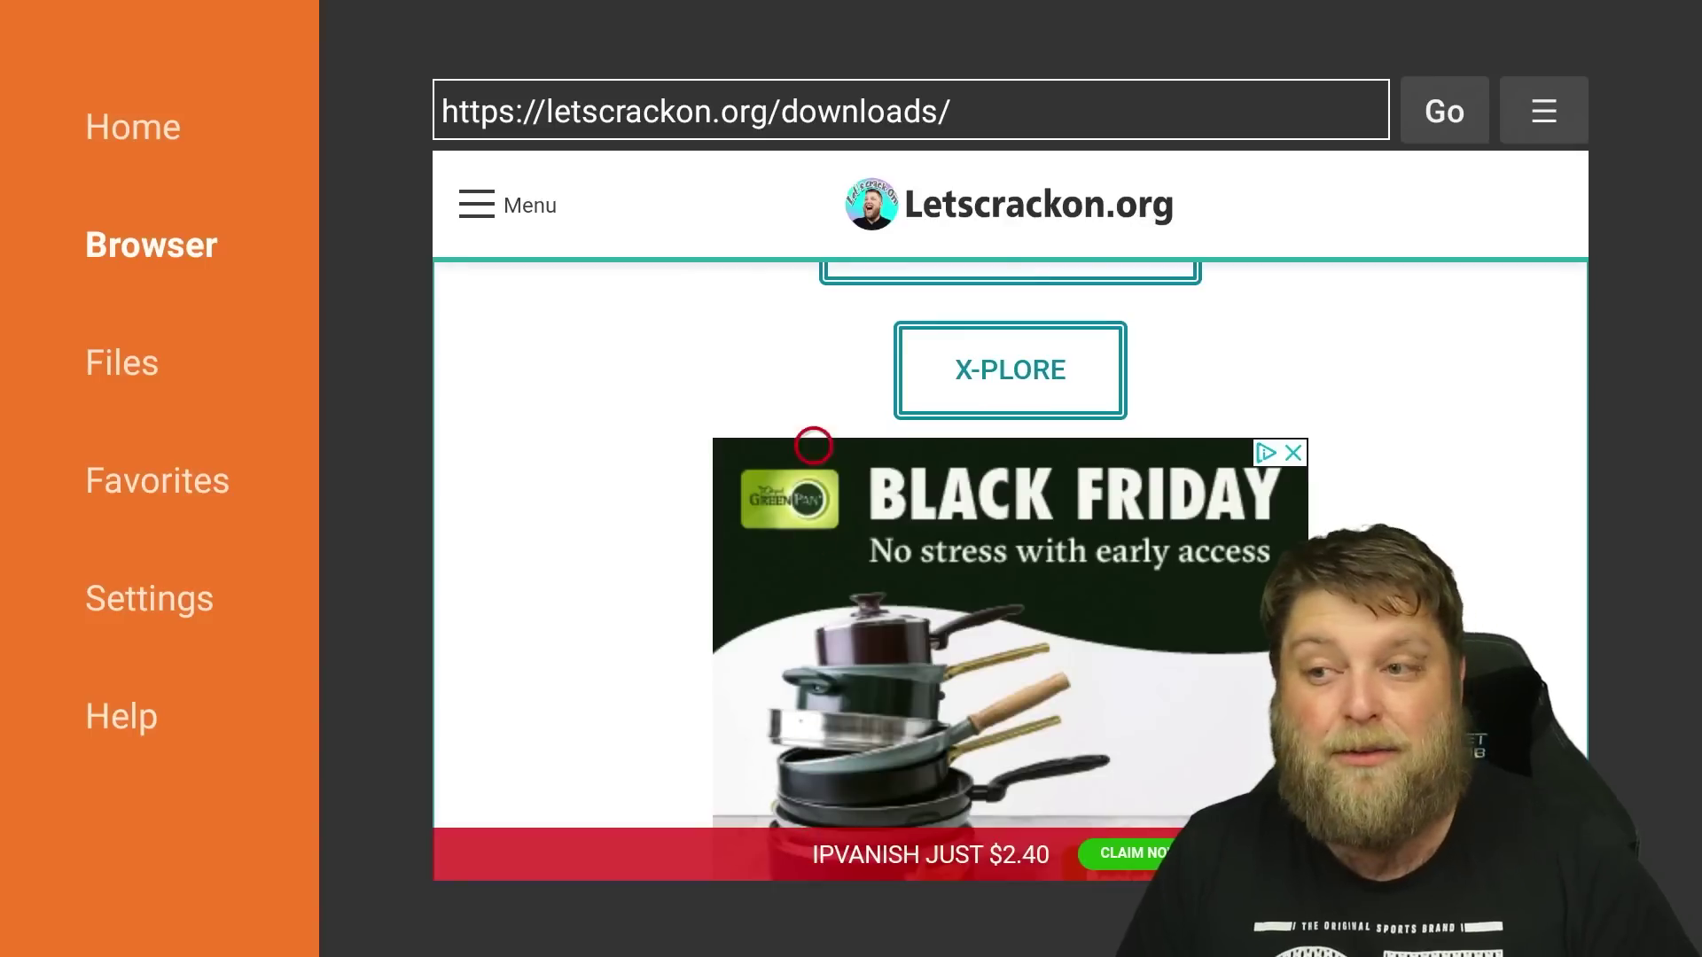
pyautogui.scroll(-5, 813, 846)
pyautogui.scroll(-5, 813, 847)
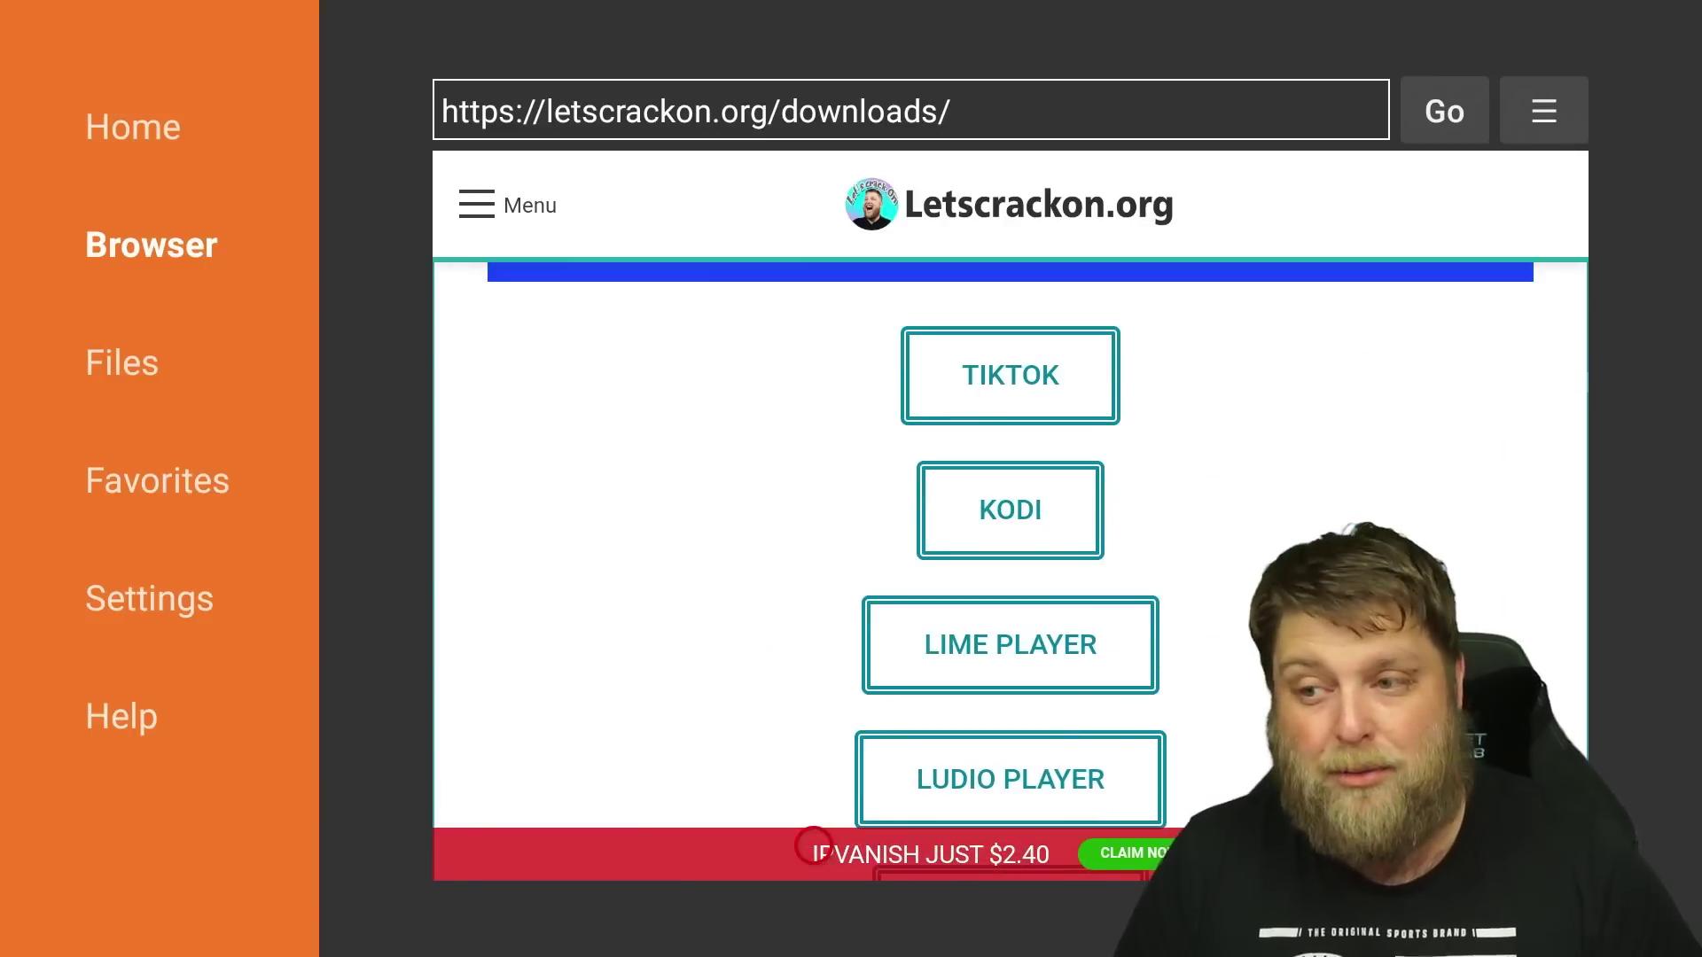
pyautogui.scroll(-5, 813, 847)
pyautogui.scroll(-5, 812, 847)
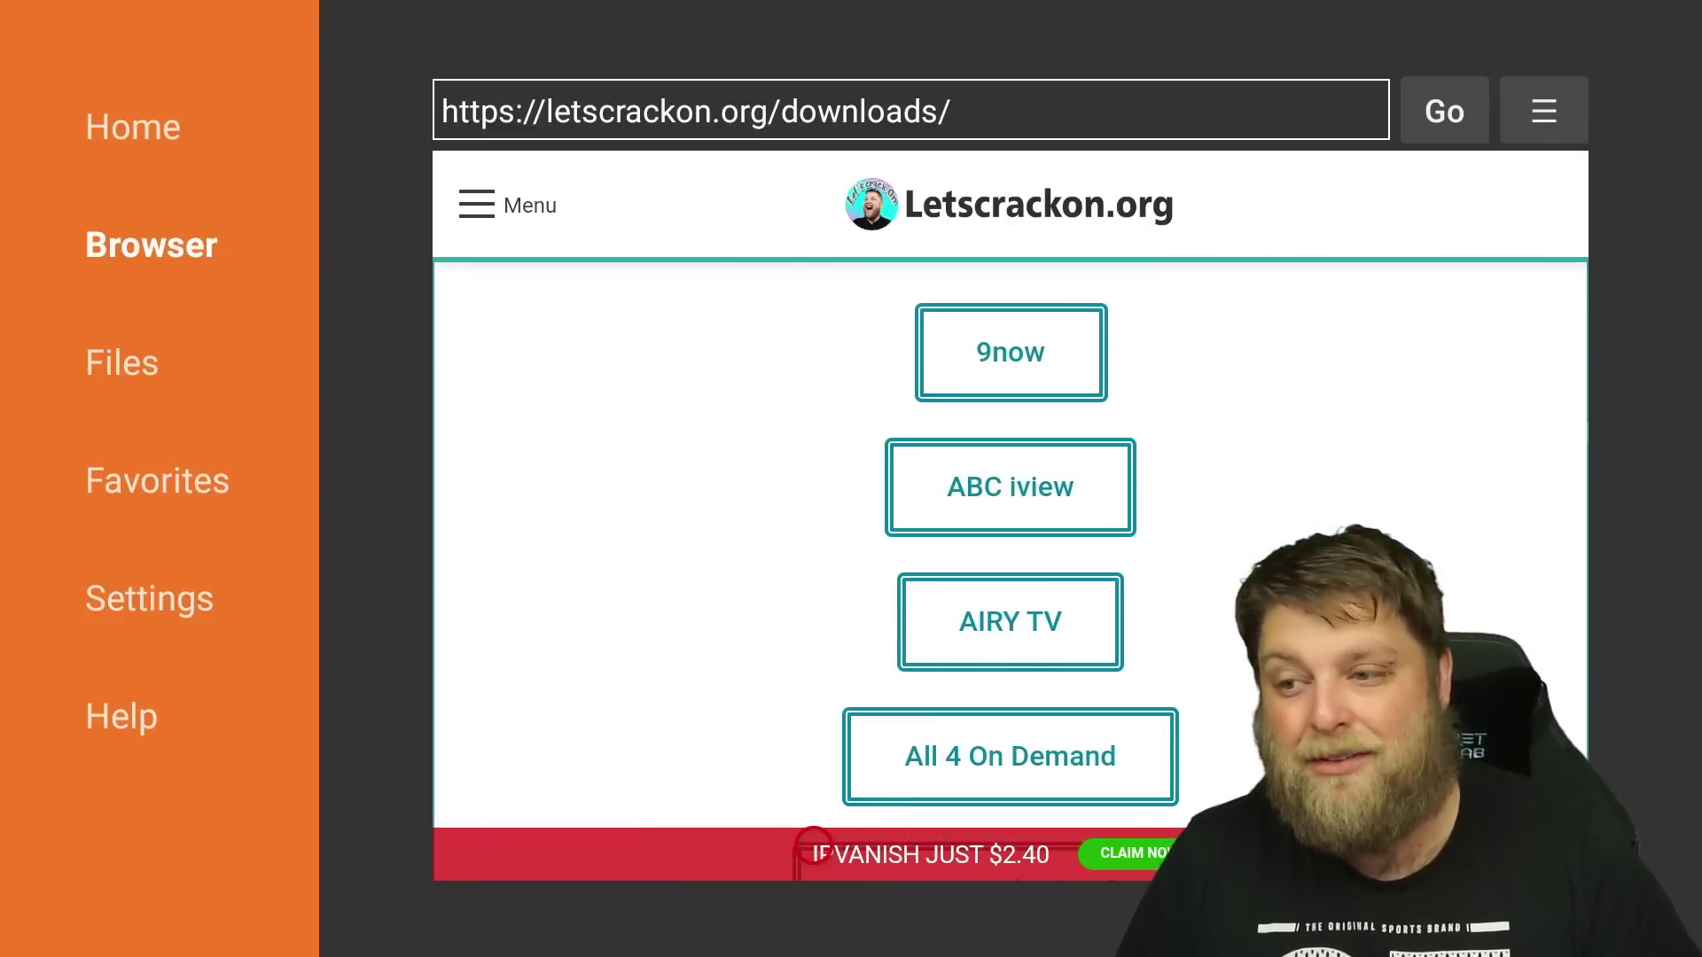
pyautogui.scroll(-8, 813, 846)
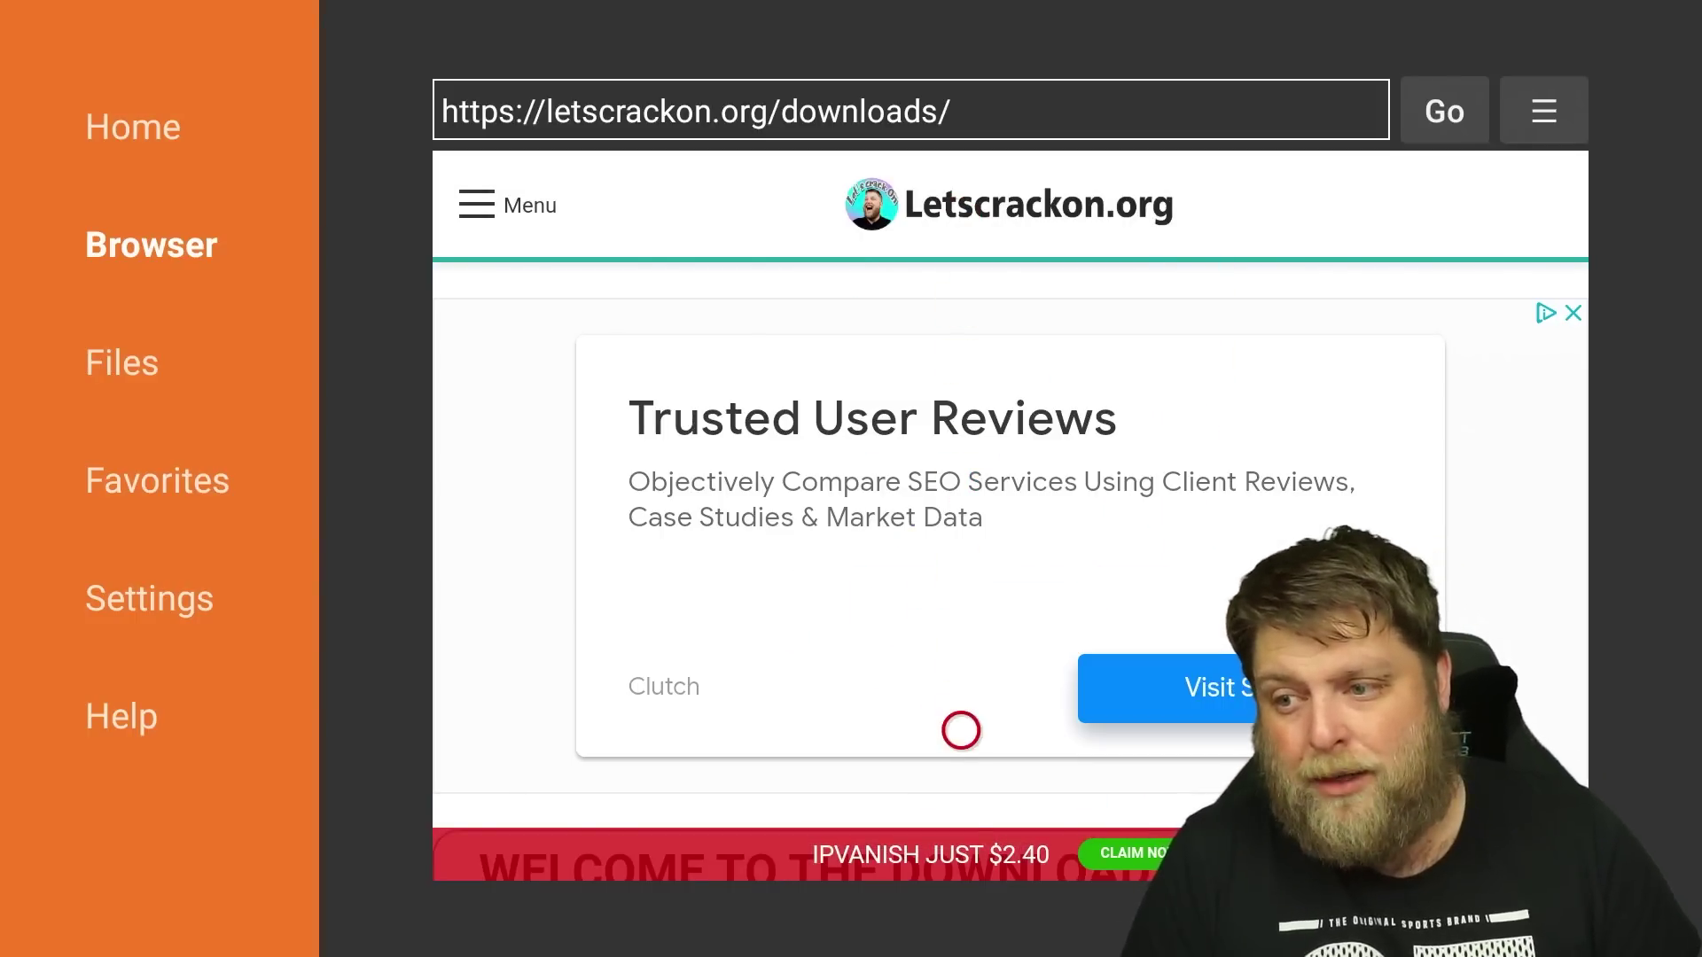
# - Open the Aptoide TV page from the App Stores section of the Downloads page and download the app
pyautogui.scroll(-10, 961, 838)
pyautogui.scroll(-15, 961, 838)
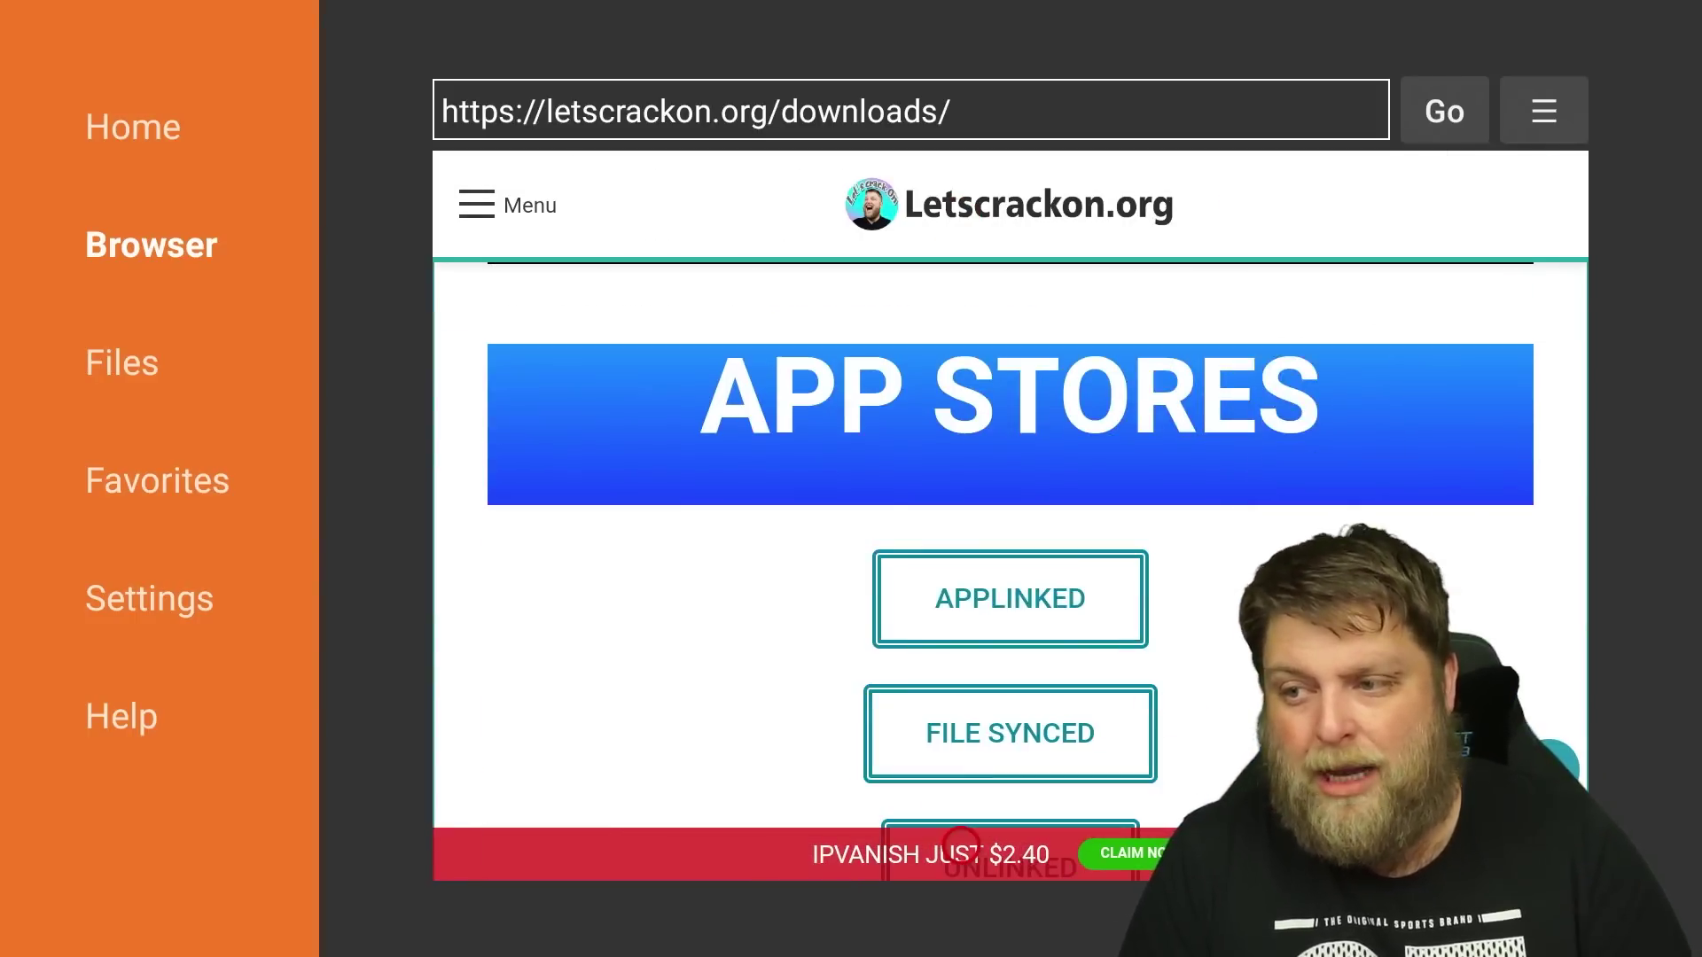
pyautogui.scroll(-6, 961, 838)
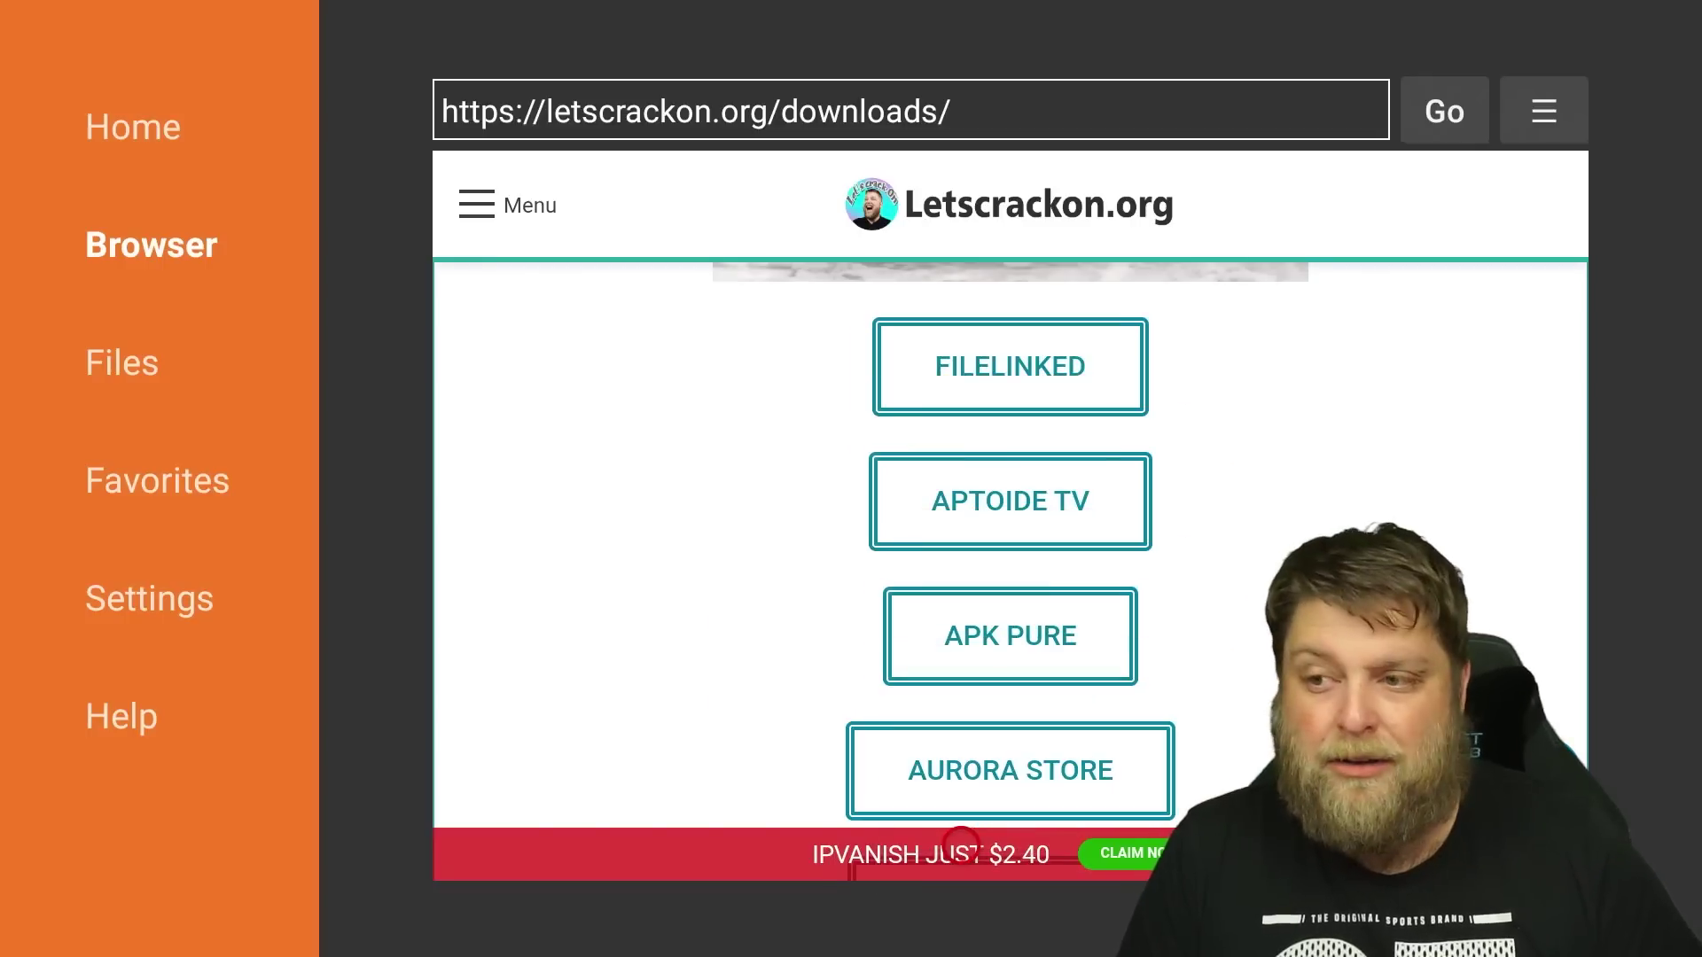
pyautogui.click(961, 550)
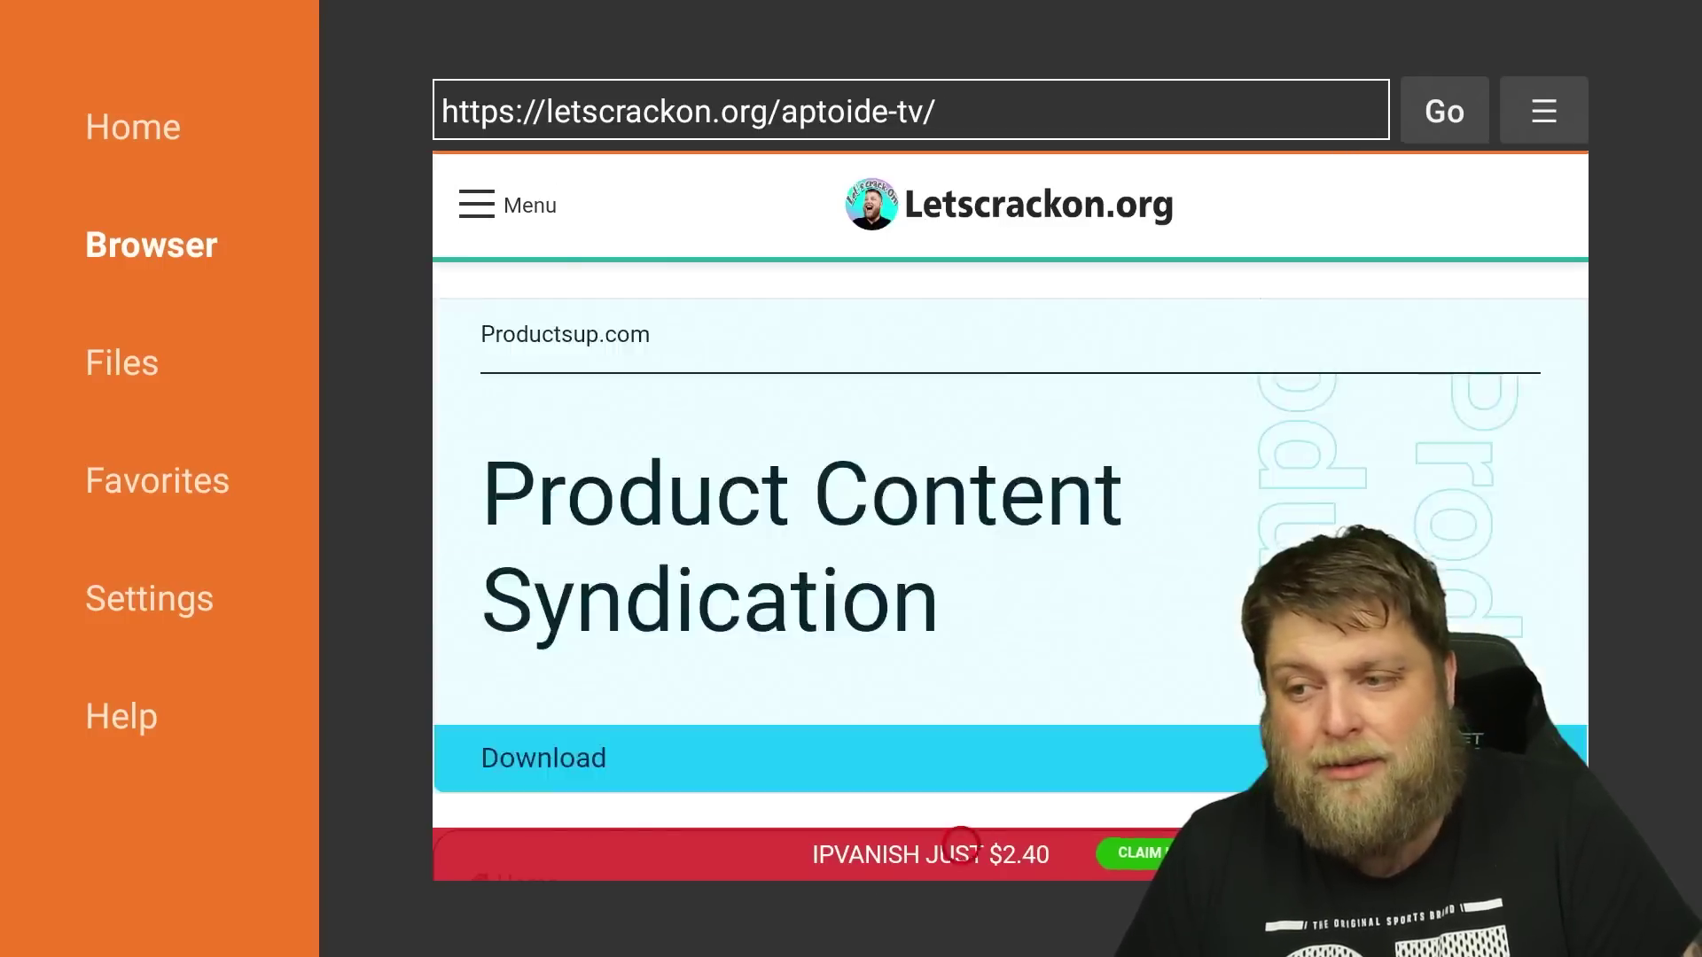
pyautogui.scroll(-8, 961, 838)
pyautogui.scroll(-10, 960, 841)
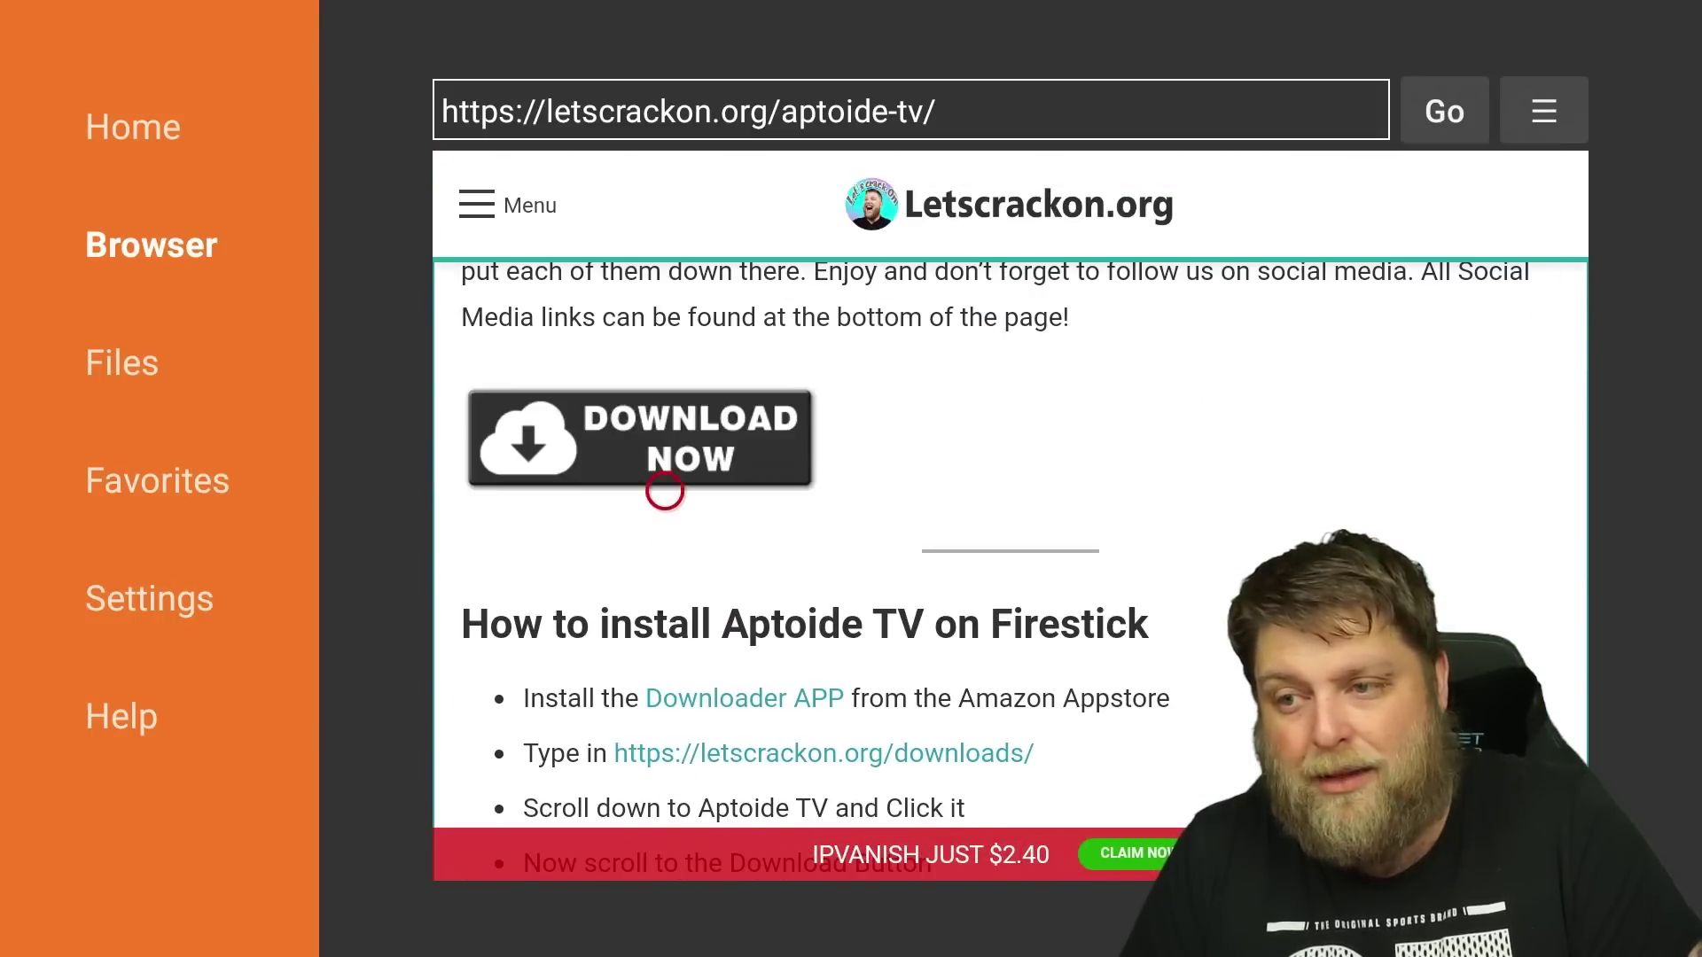
pyautogui.click(665, 460)
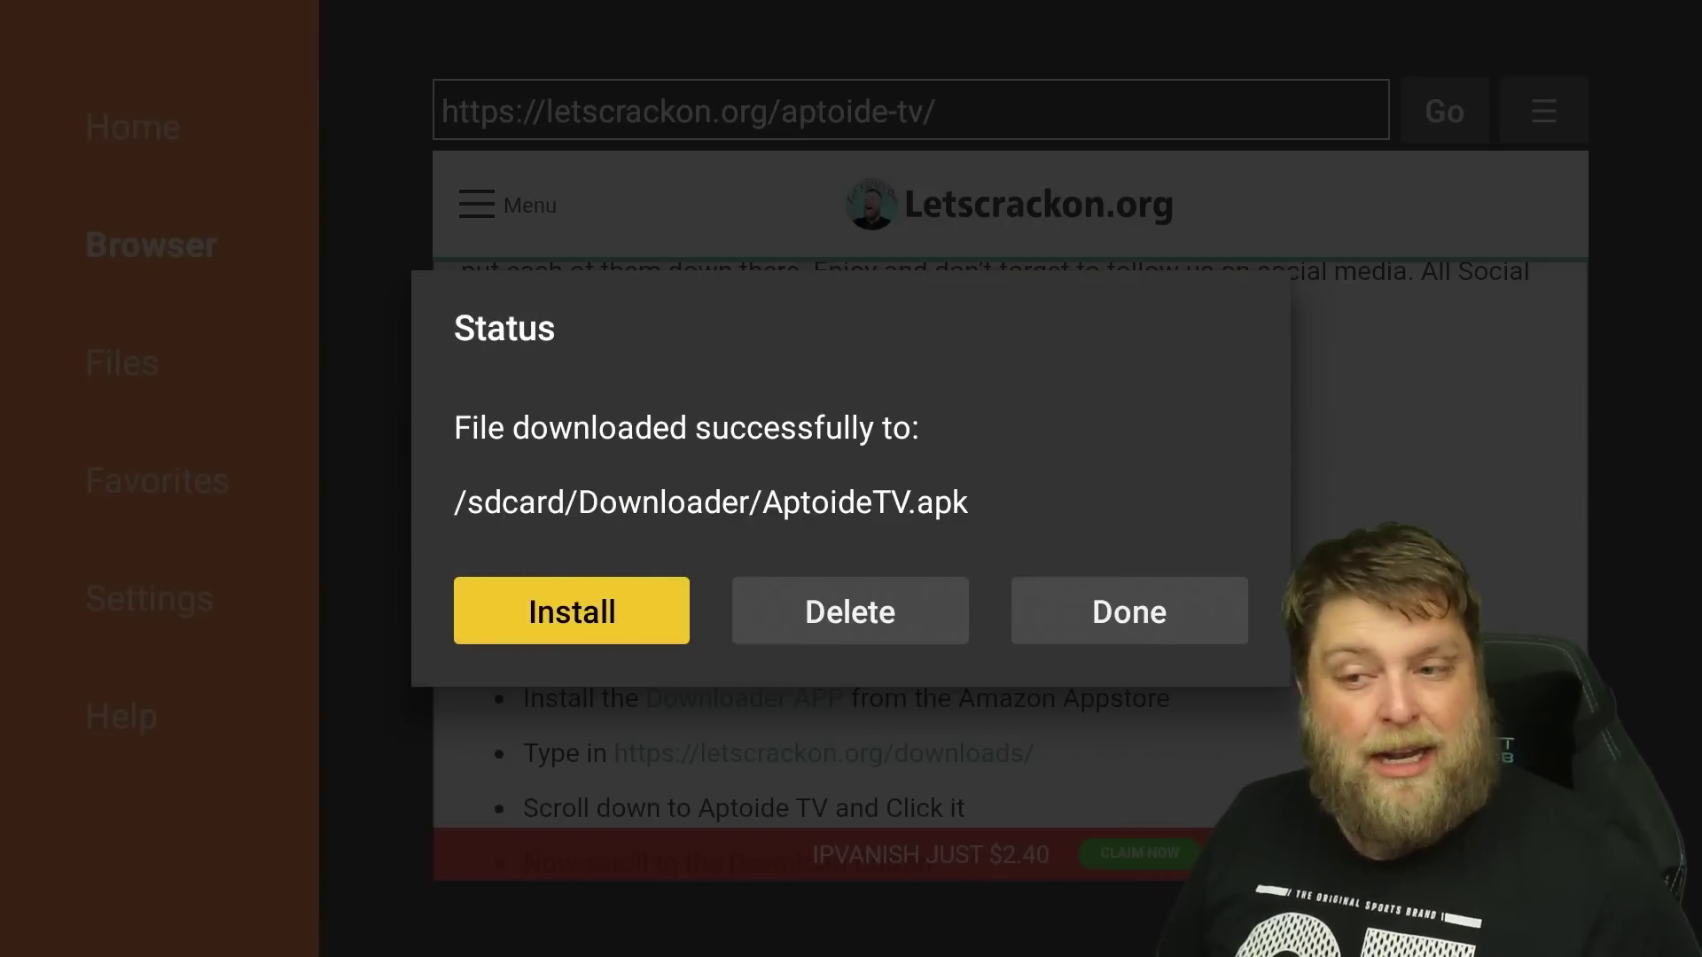
# - Install the downloaded Aptoide TV application and close the installer without opening the app
pyautogui.press('Return')
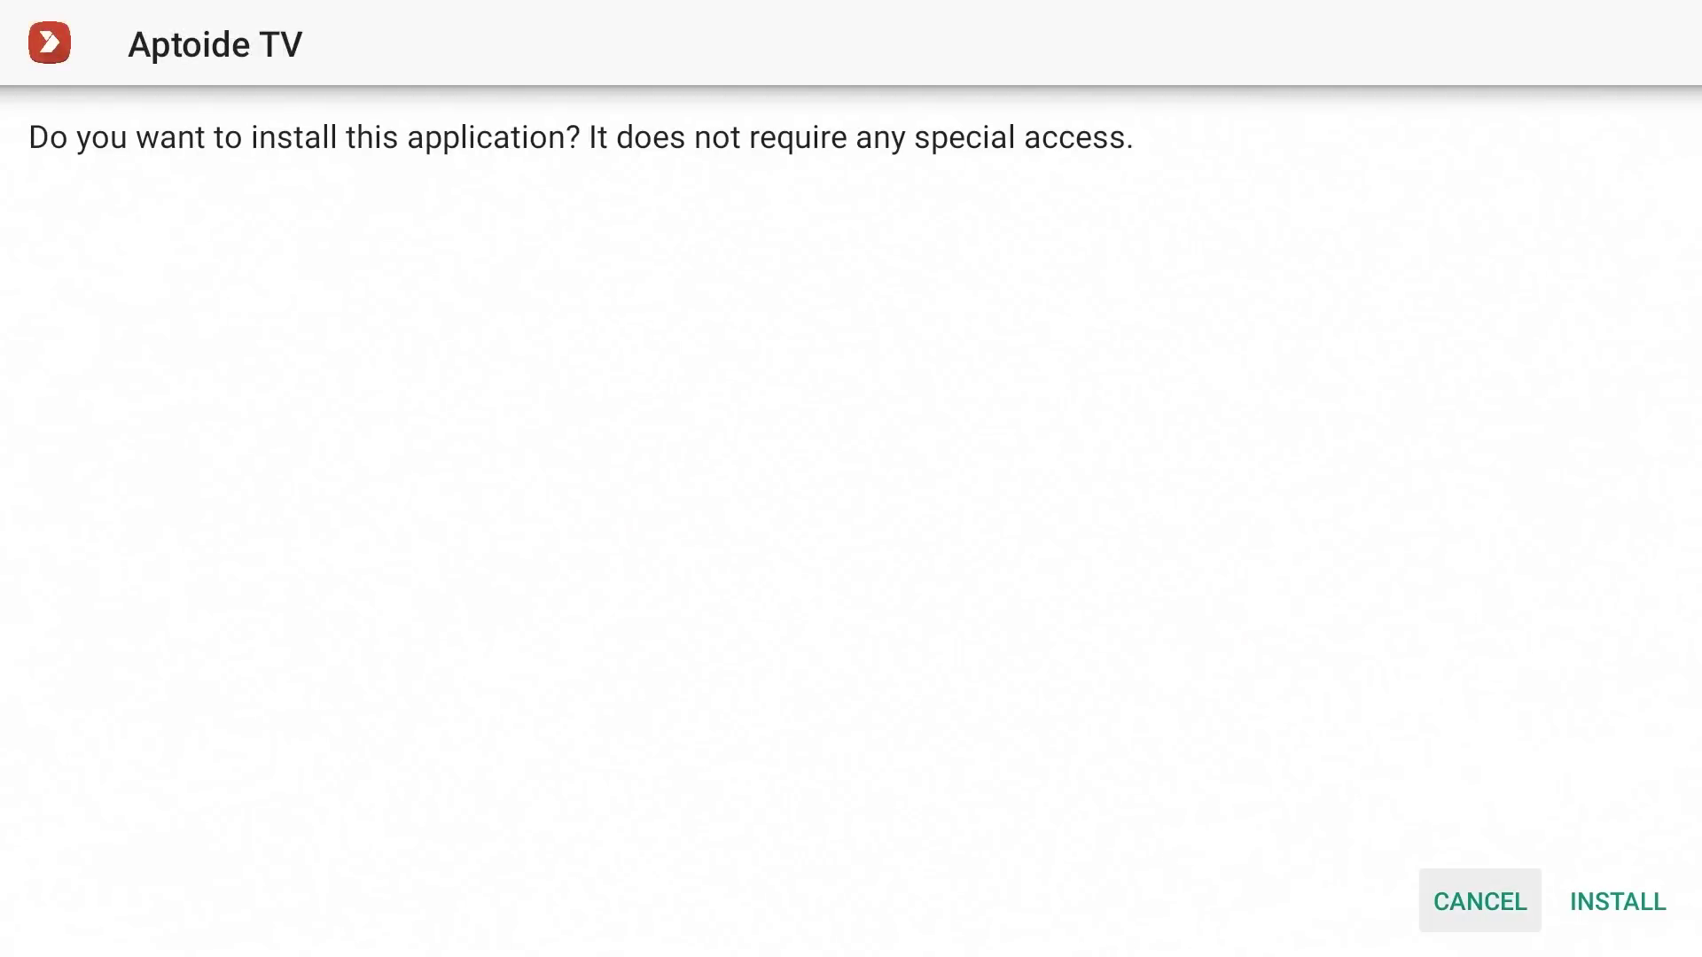
pyautogui.press('Right')
pyautogui.press('Return')
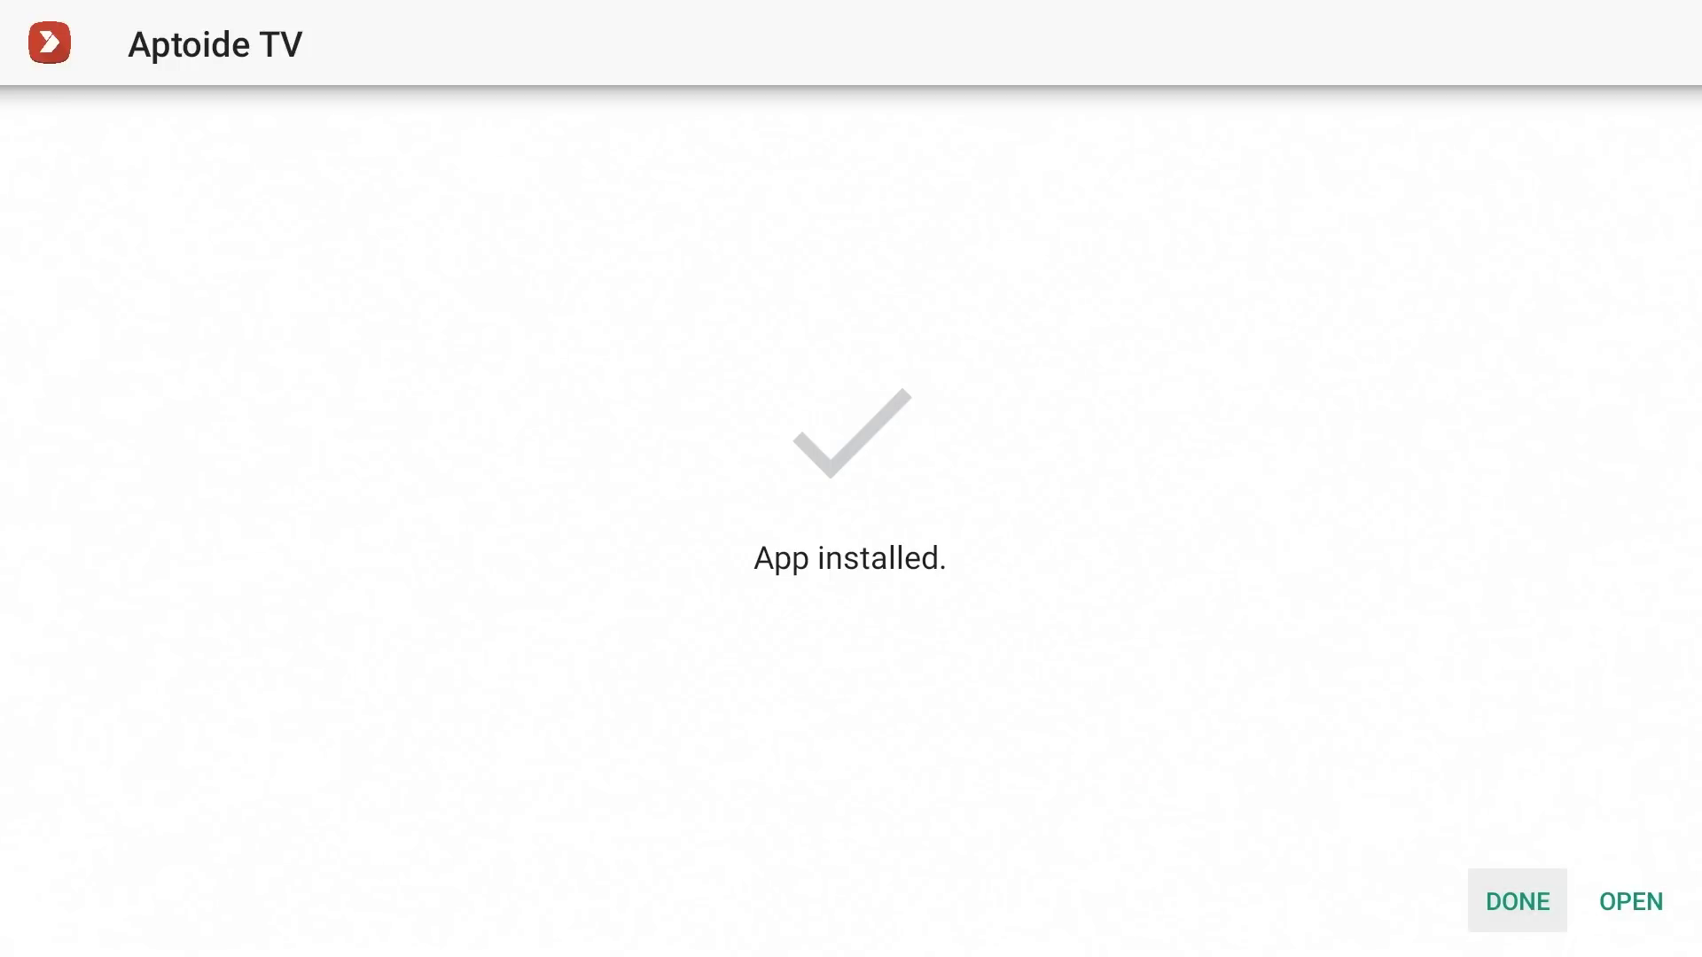
pyautogui.press('Return')
# - Bring up the deletion prompt for AptoideTV.apk, back out of it, and close the download status dialog
pyautogui.press('Right')
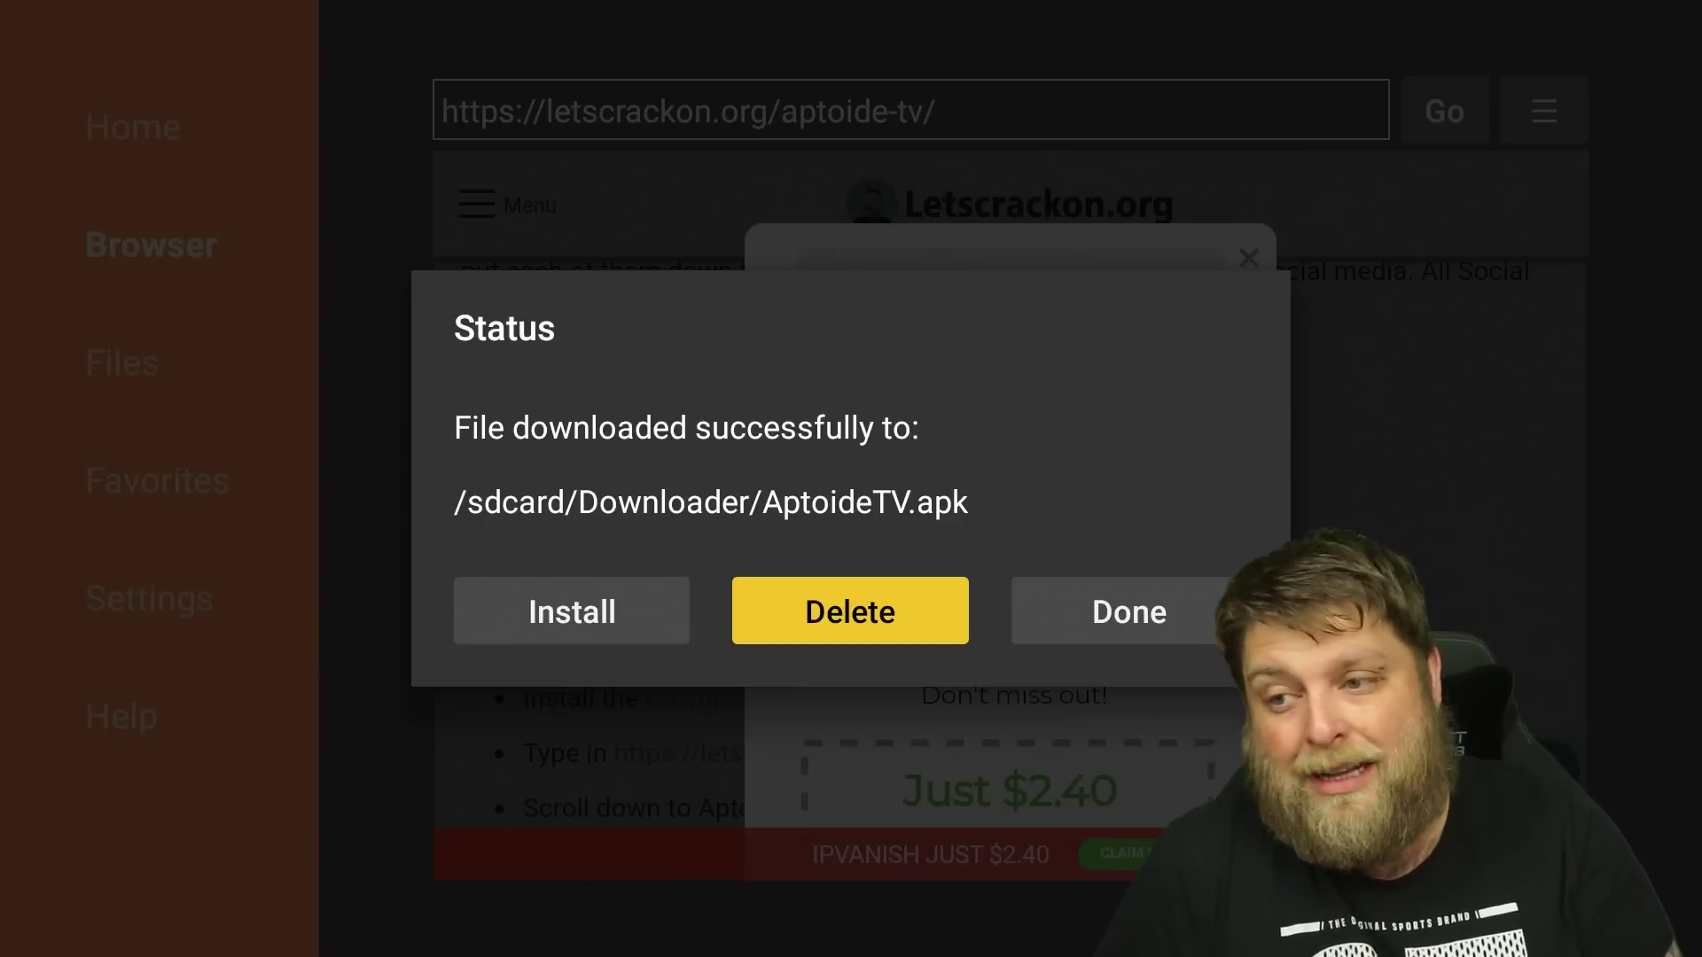
pyautogui.press('Return')
pyautogui.press('Left')
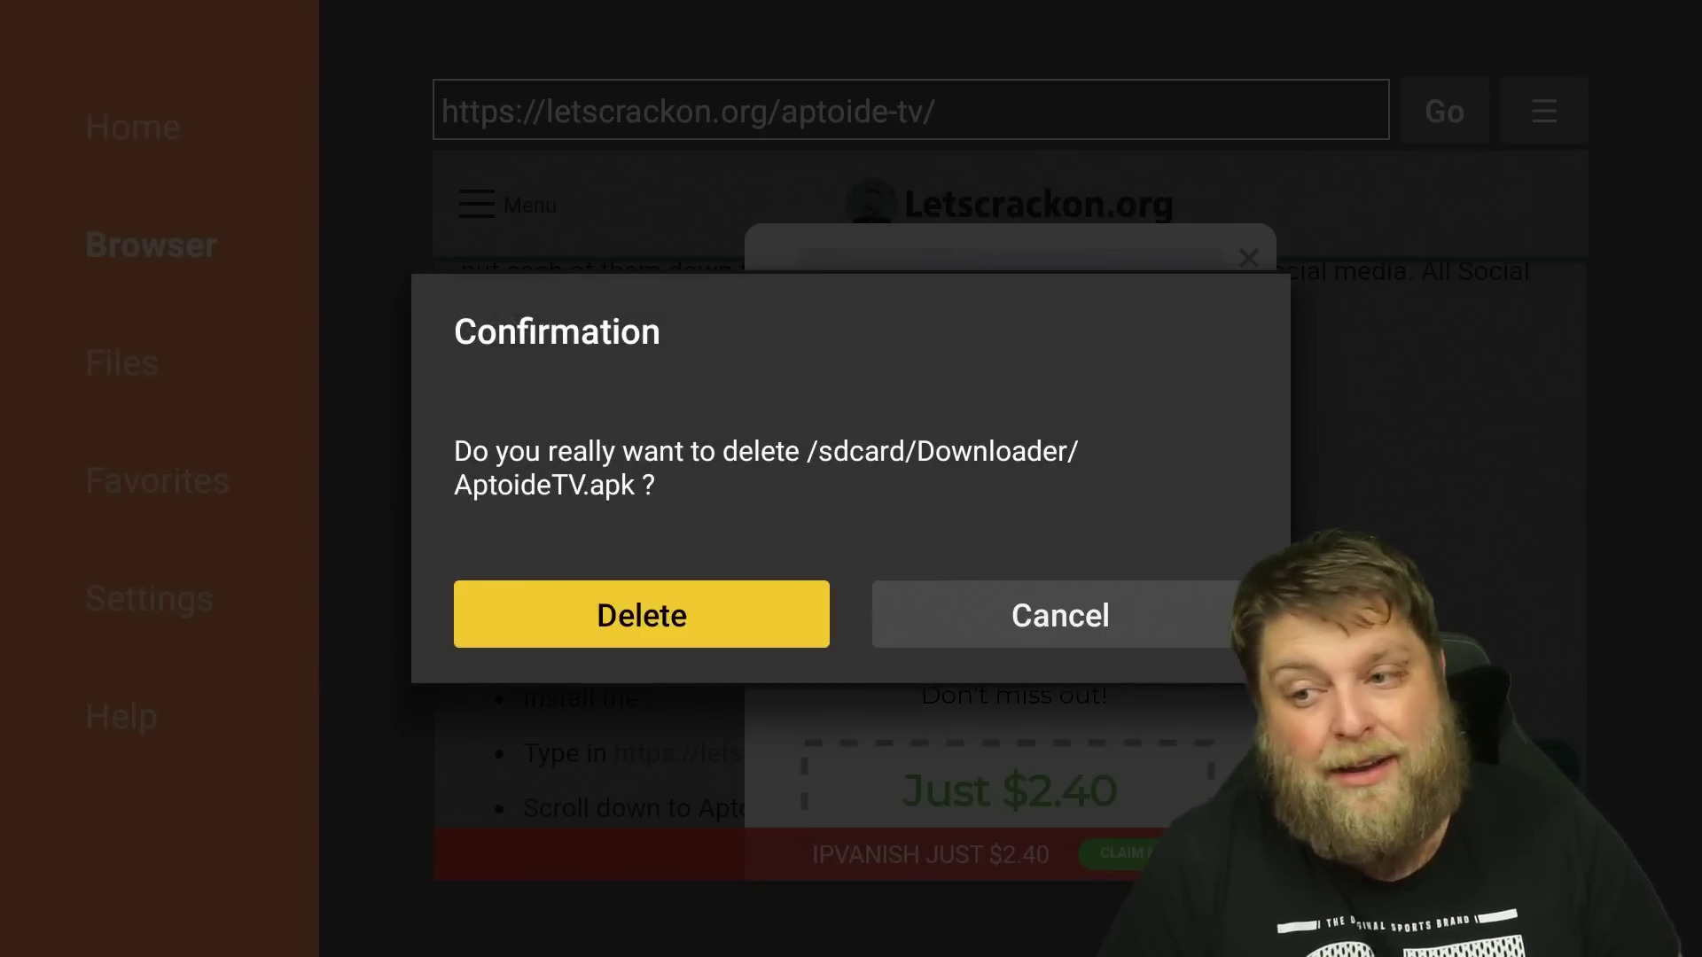
pyautogui.press('Return')
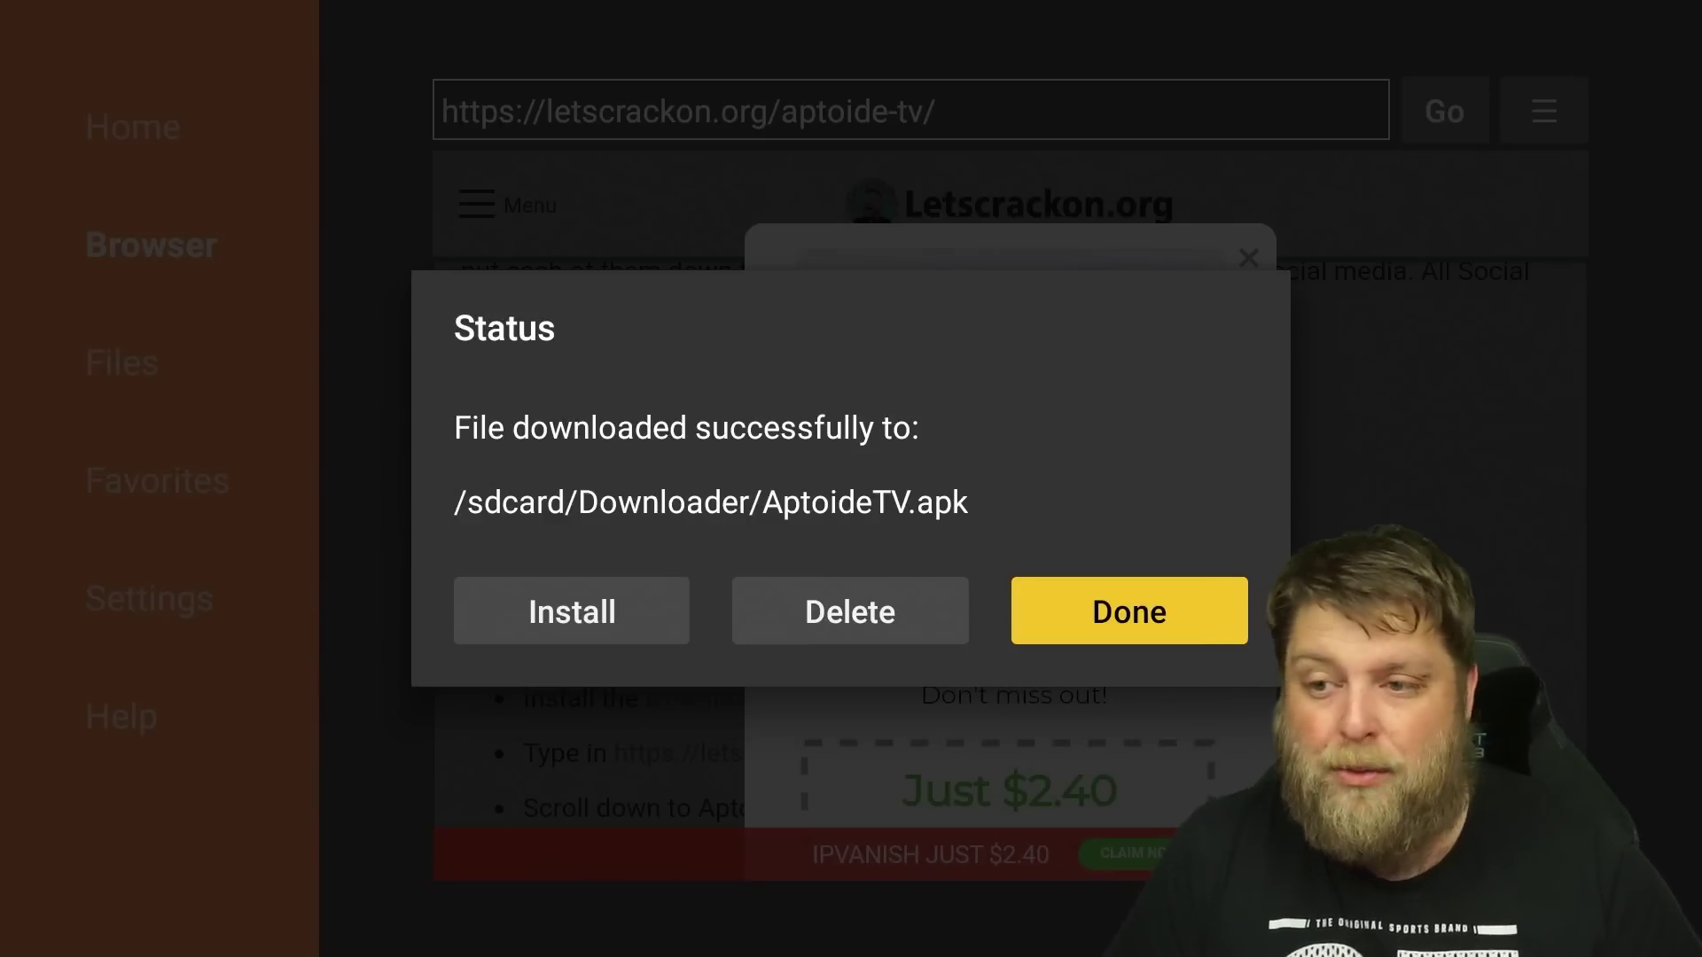
pyautogui.press('Return')
# - Delete the AptoideTV.apk file from Downloader's list of downloaded files
pyautogui.press('Left')
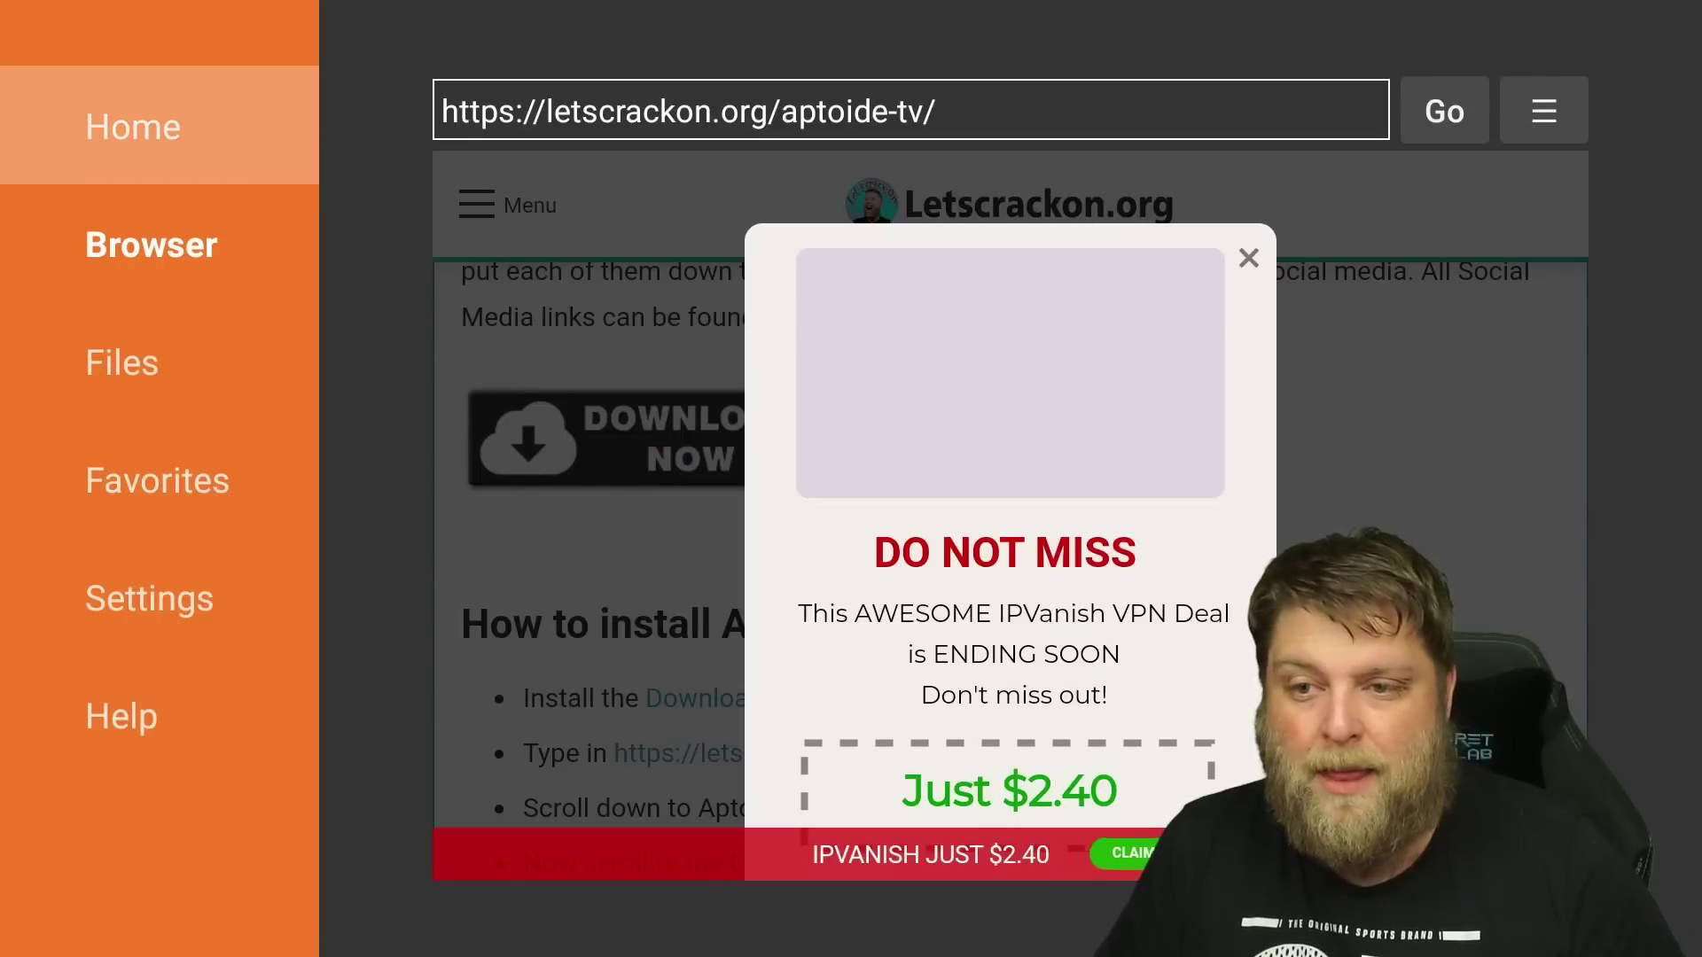
pyautogui.press('Down')
pyautogui.press('Down')
pyautogui.press('Down')
pyautogui.press('Up')
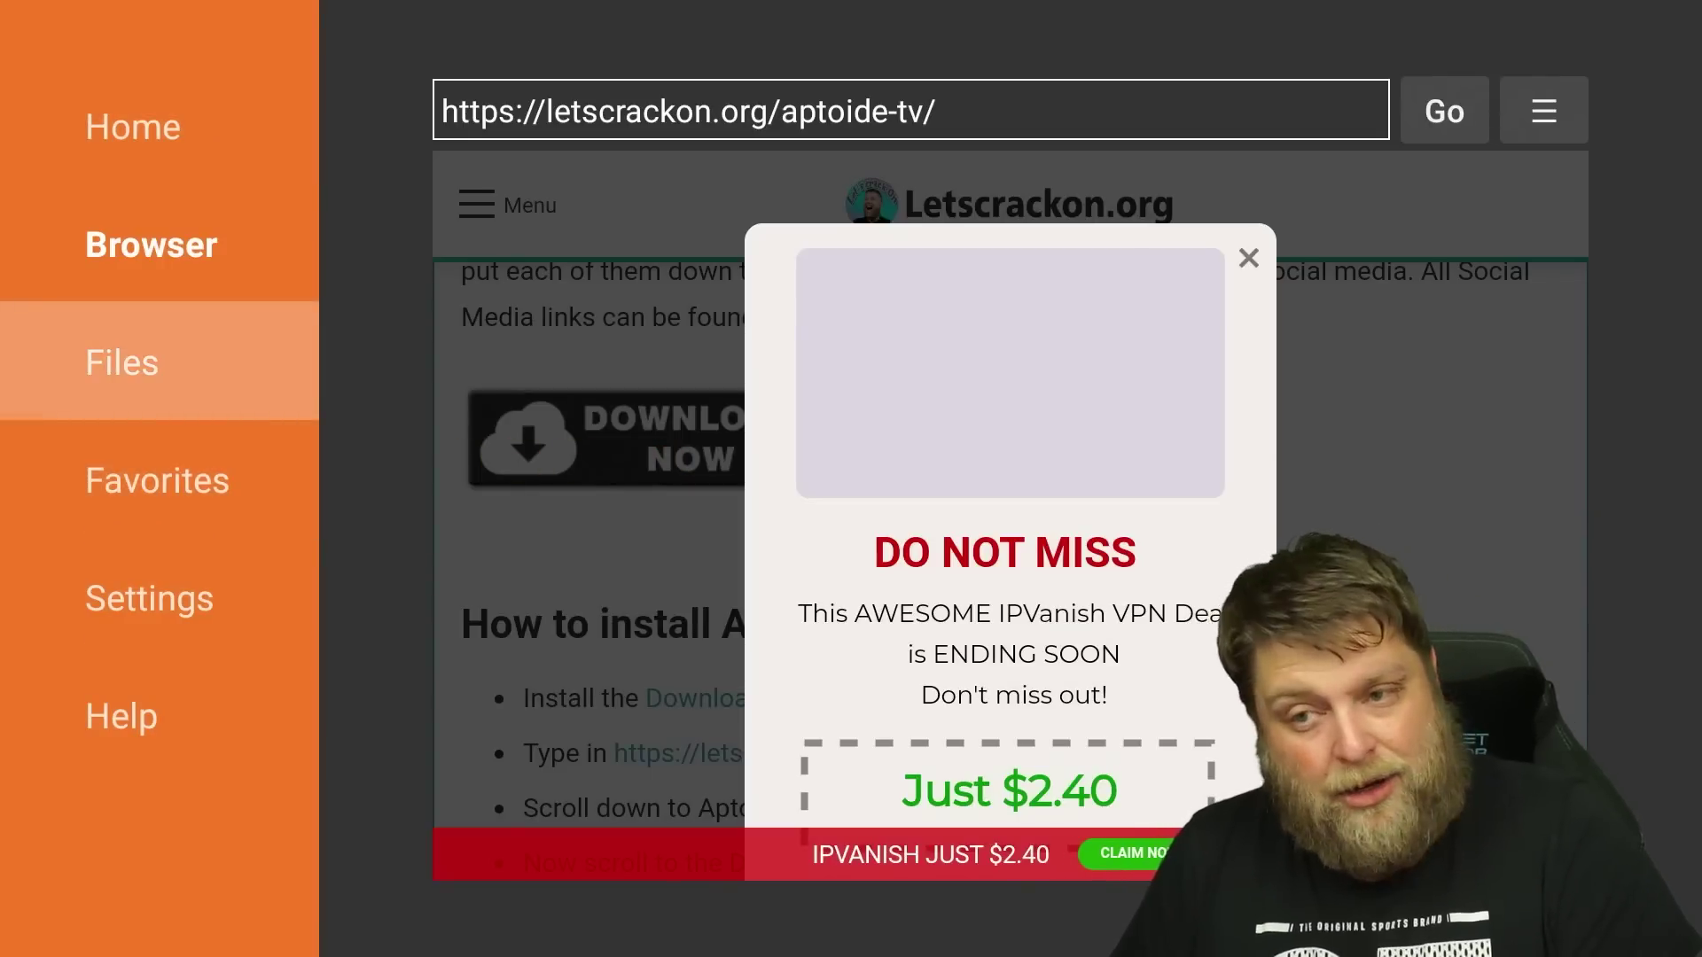
pyautogui.press('Return')
pyautogui.press('Right')
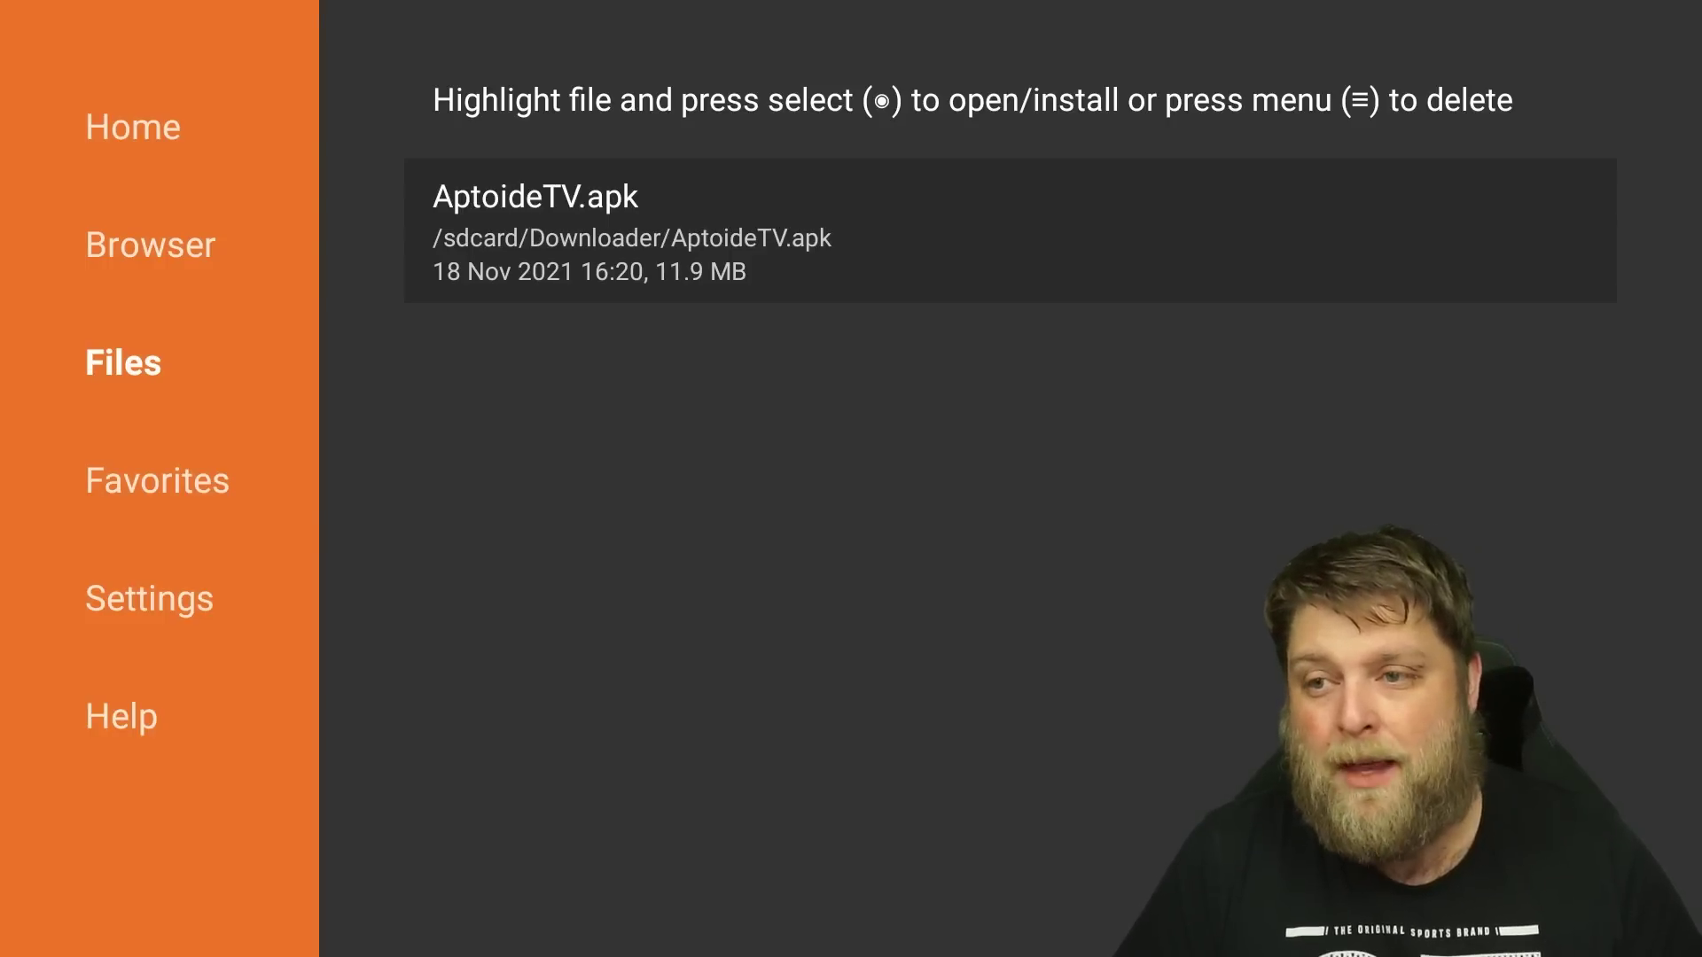
pyautogui.press('Menu')
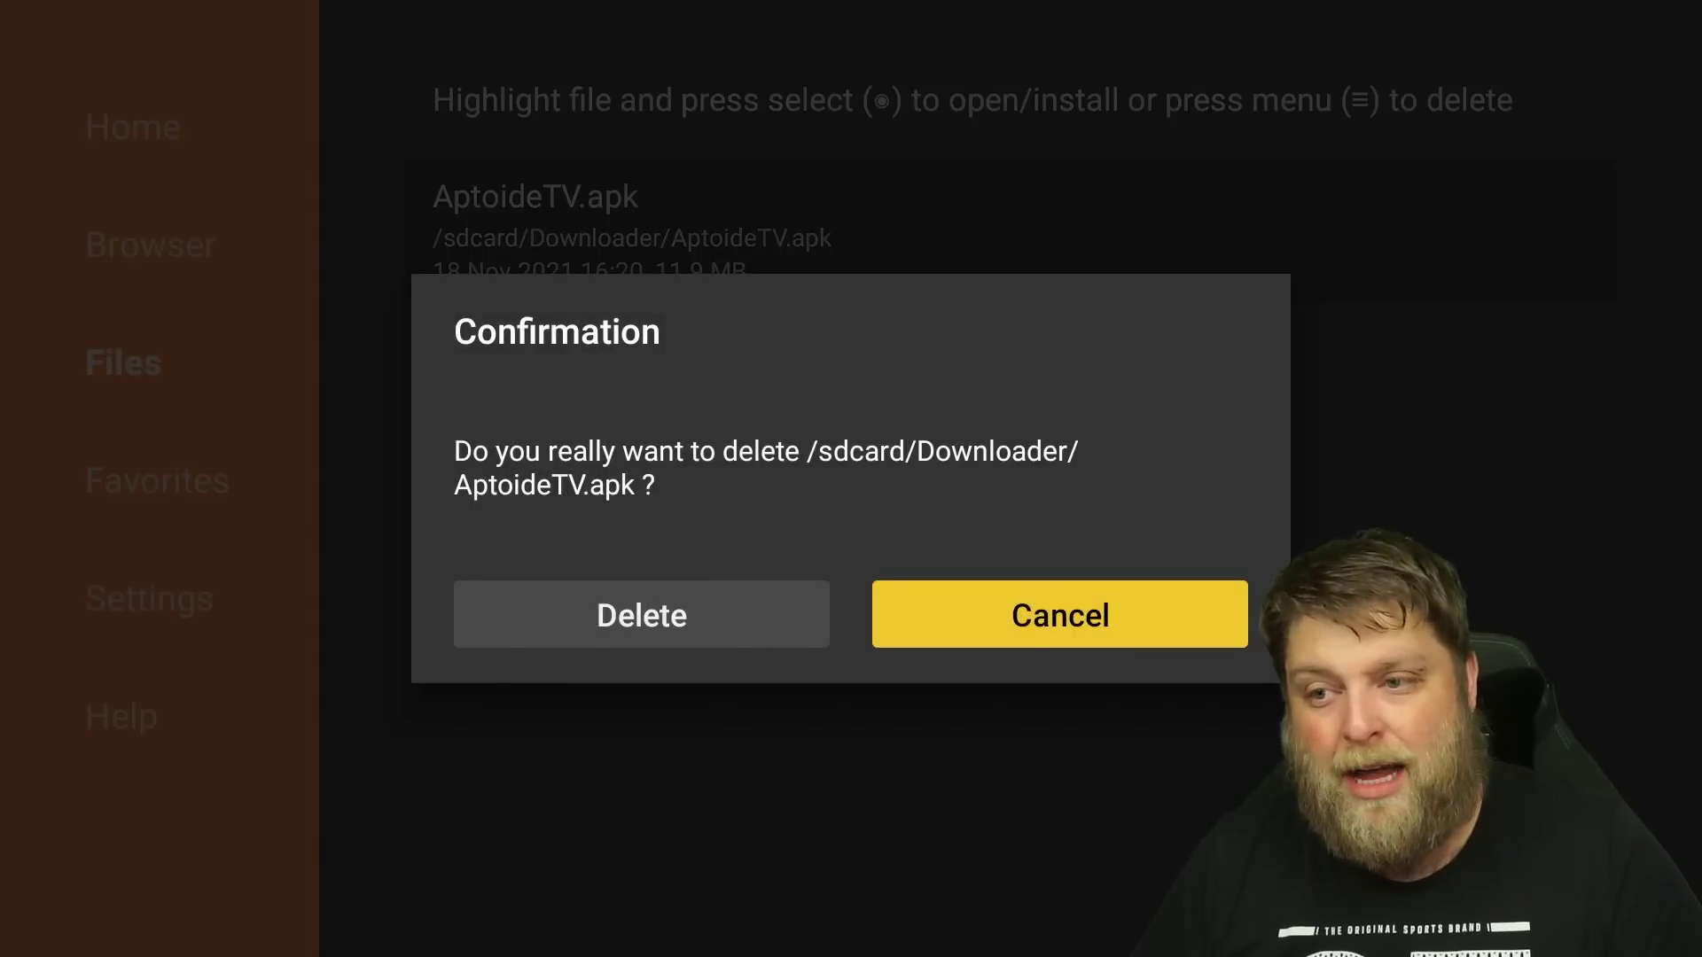
pyautogui.press('Left')
pyautogui.press('Return')
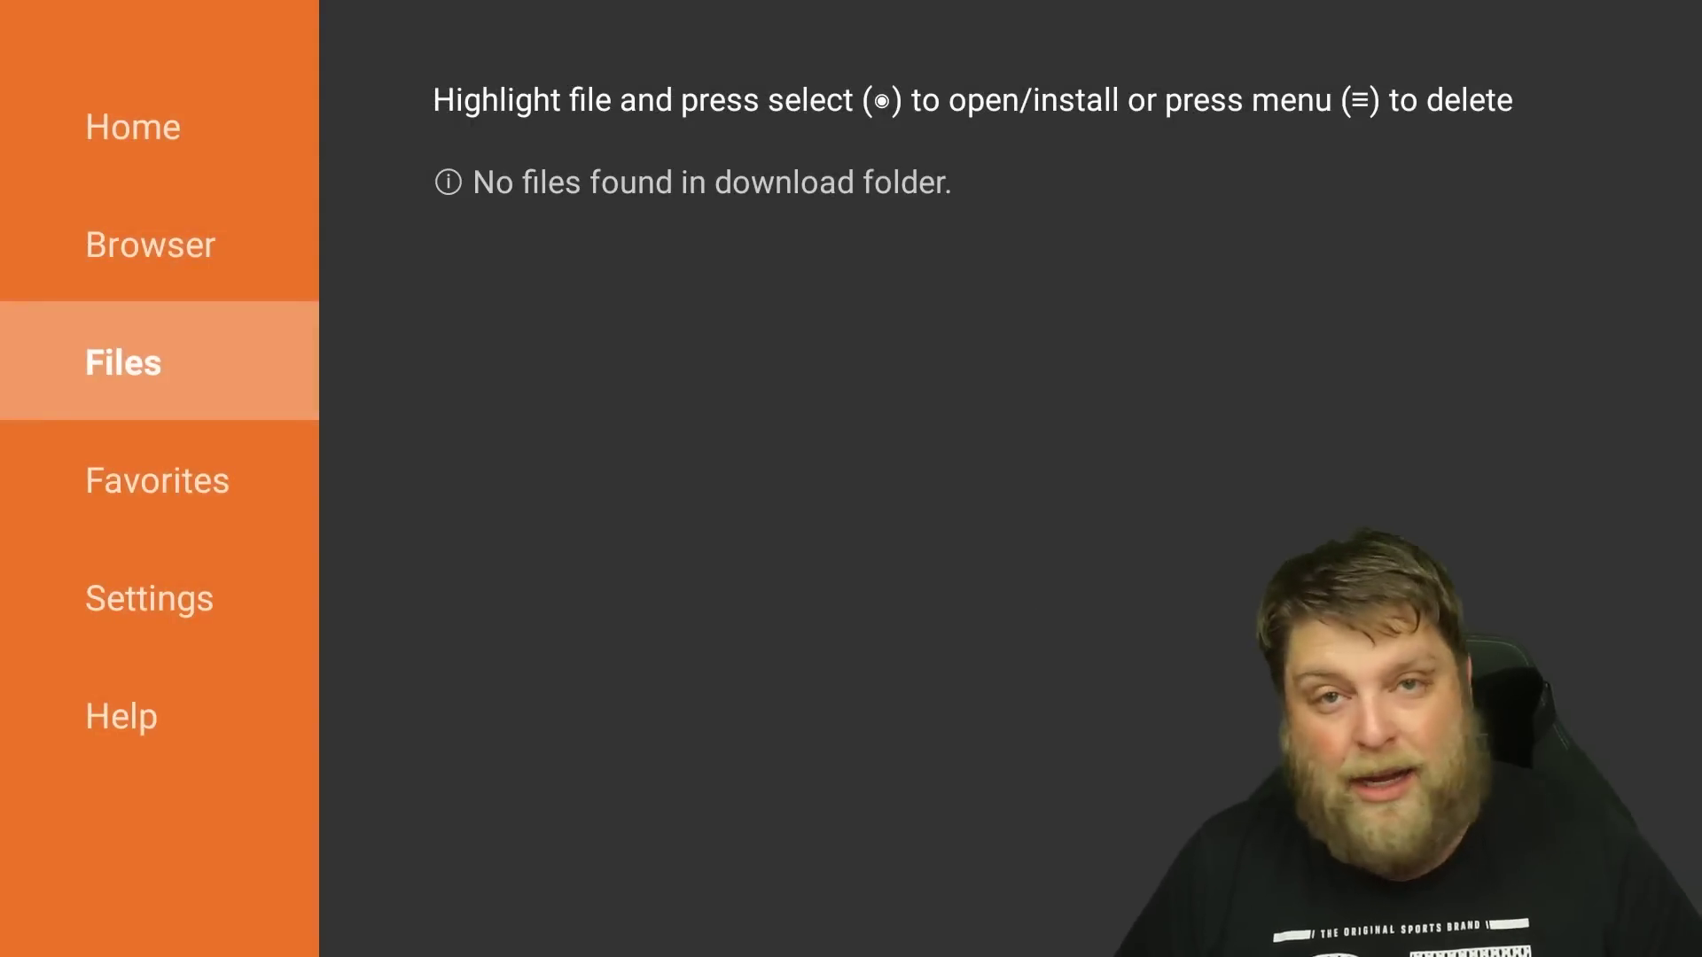
# - Return to the letscrackon.org/downloads page in the browser and save it to favorites with the suggested name and URL
pyautogui.press('Up')
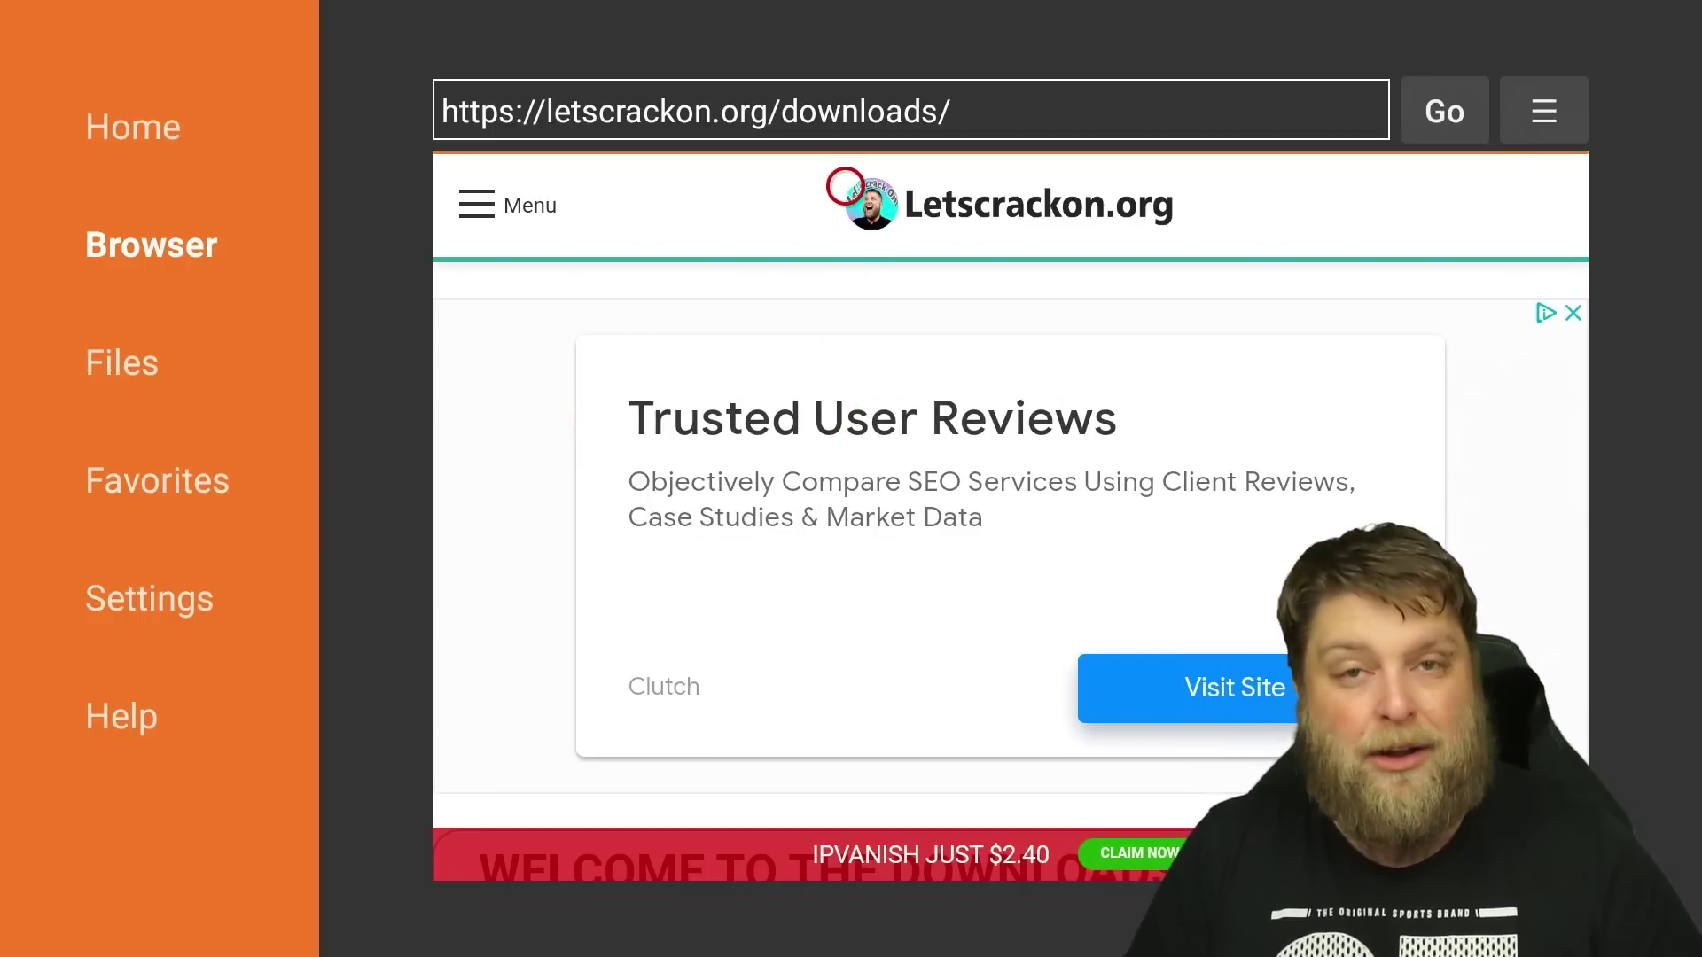
pyautogui.press('Up')
pyautogui.press('Right')
pyautogui.press('Right')
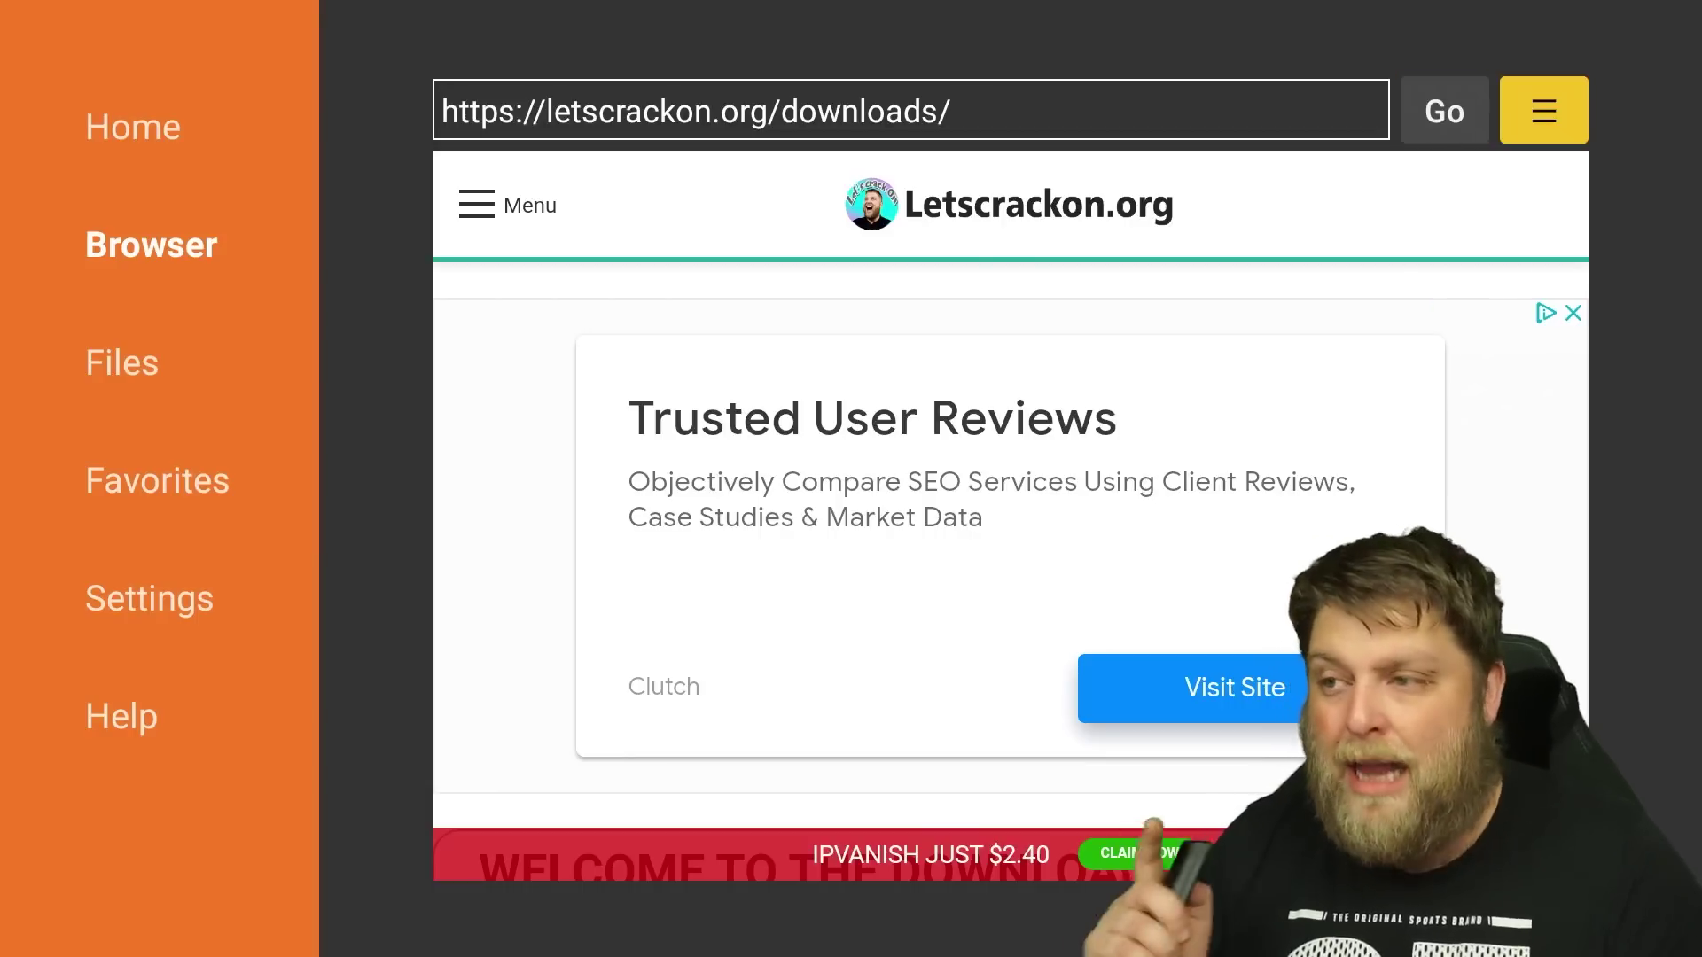
pyautogui.press('Return')
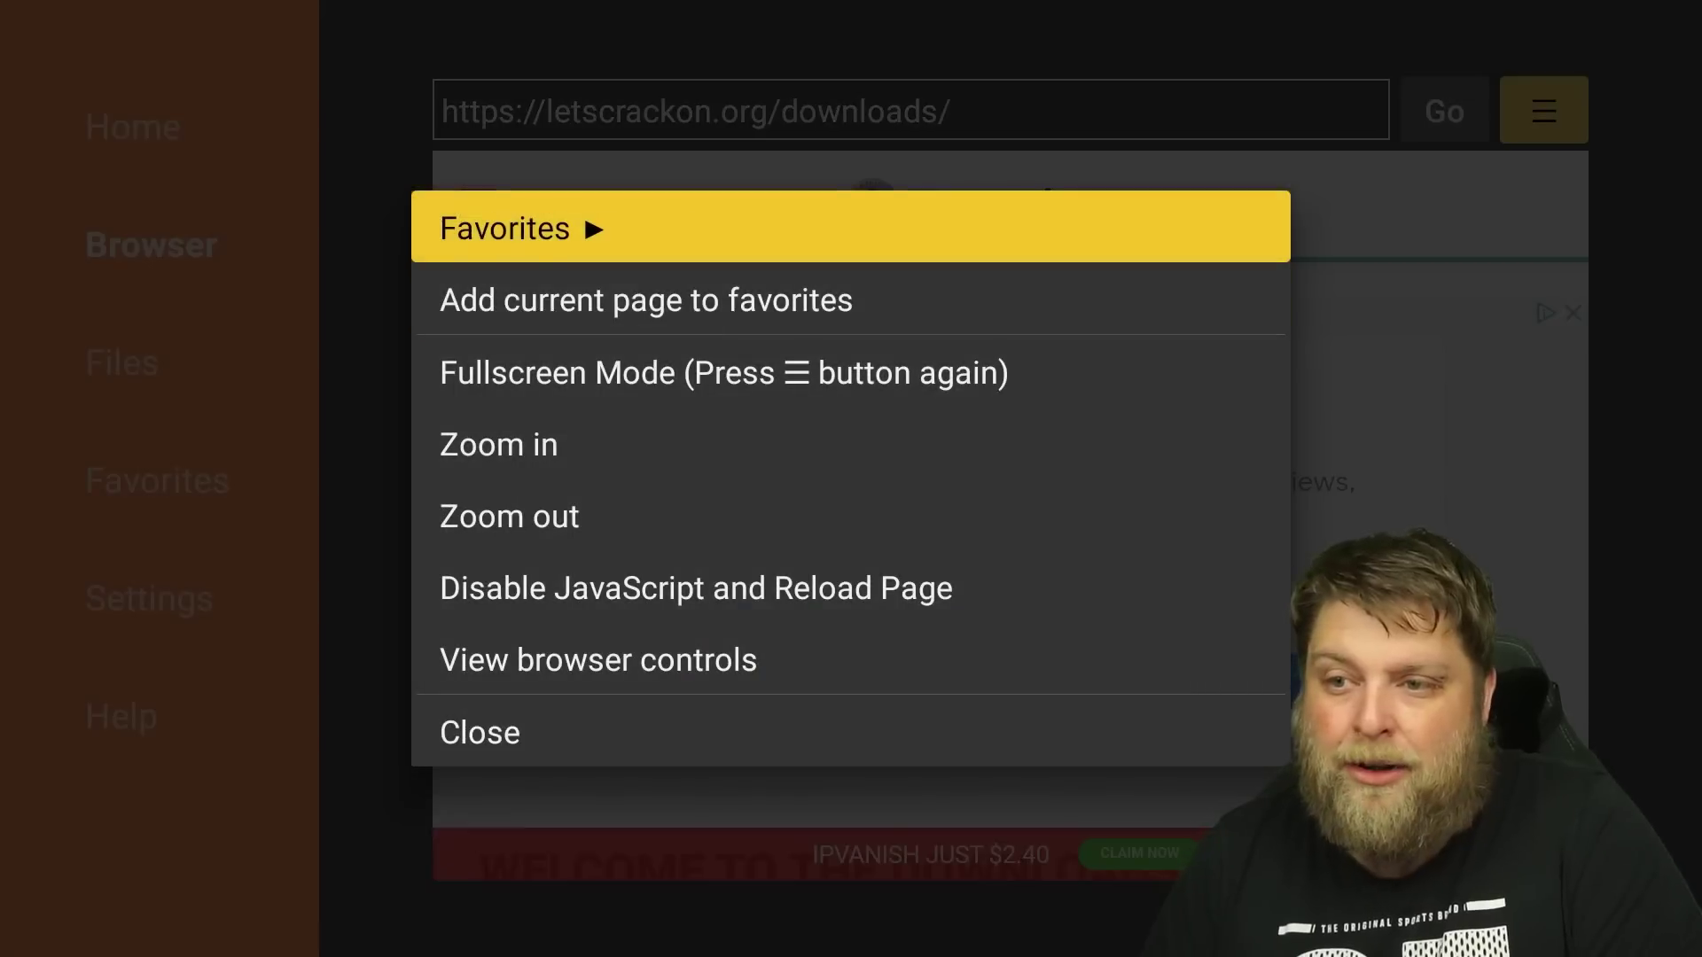
pyautogui.press('Down')
pyautogui.press('Return')
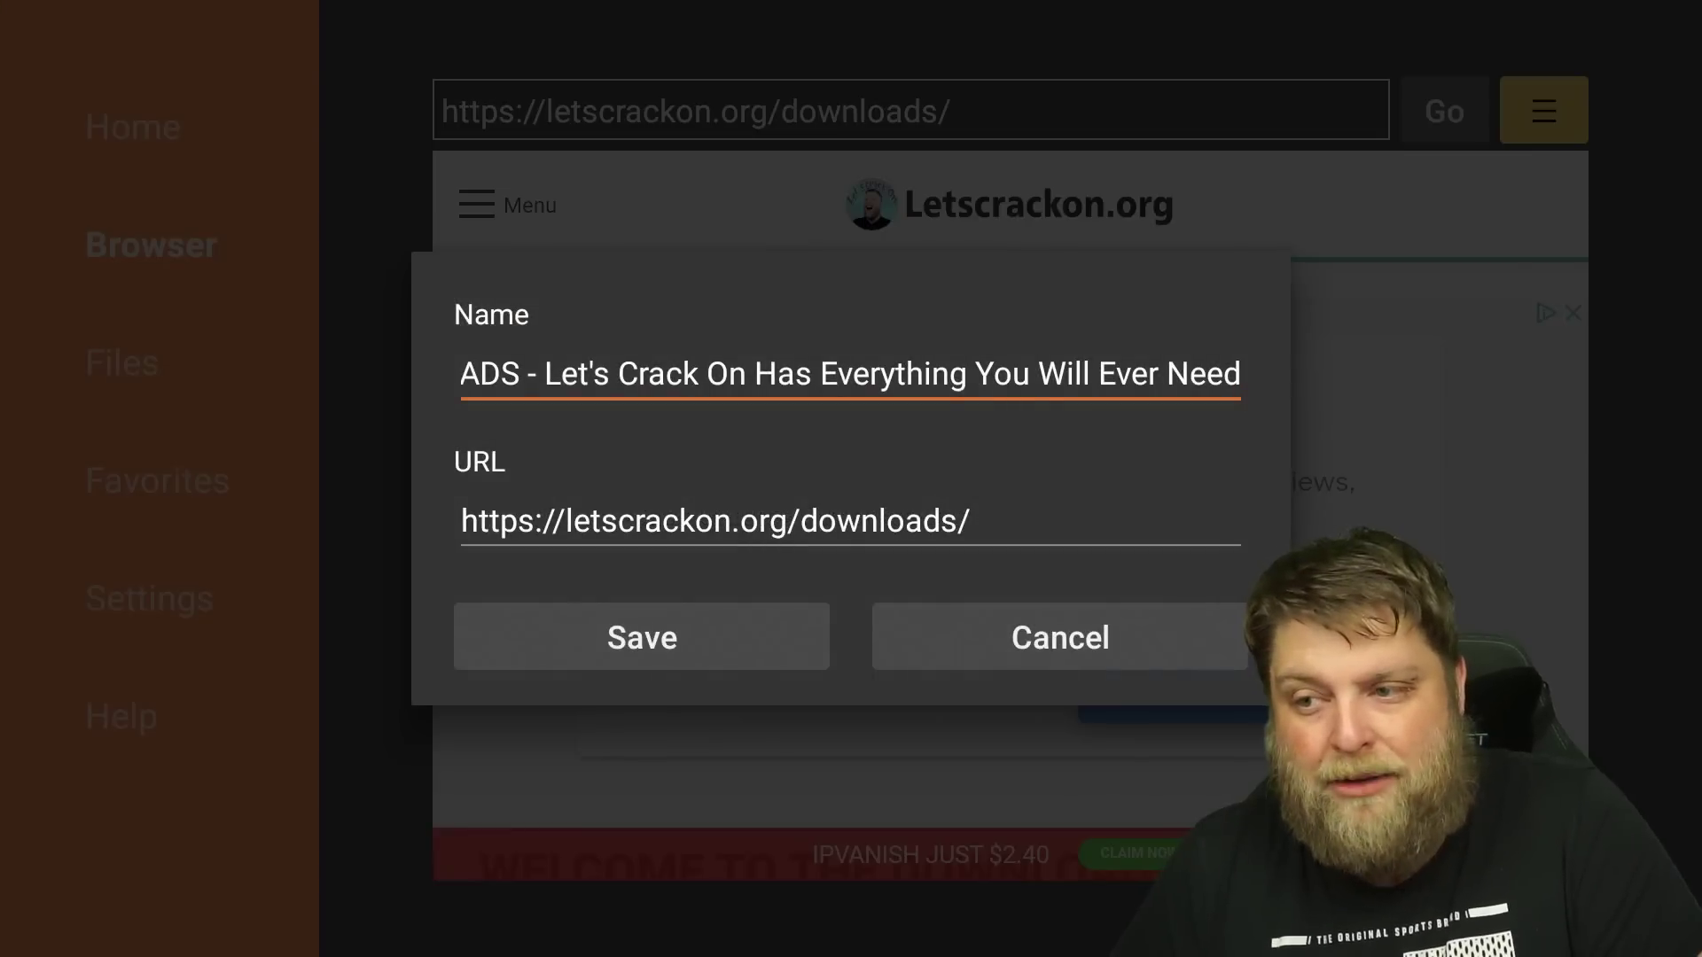
pyautogui.press('Down')
pyautogui.press('Down')
pyautogui.press('Left')
pyautogui.press('Return')
pyautogui.press('Left')
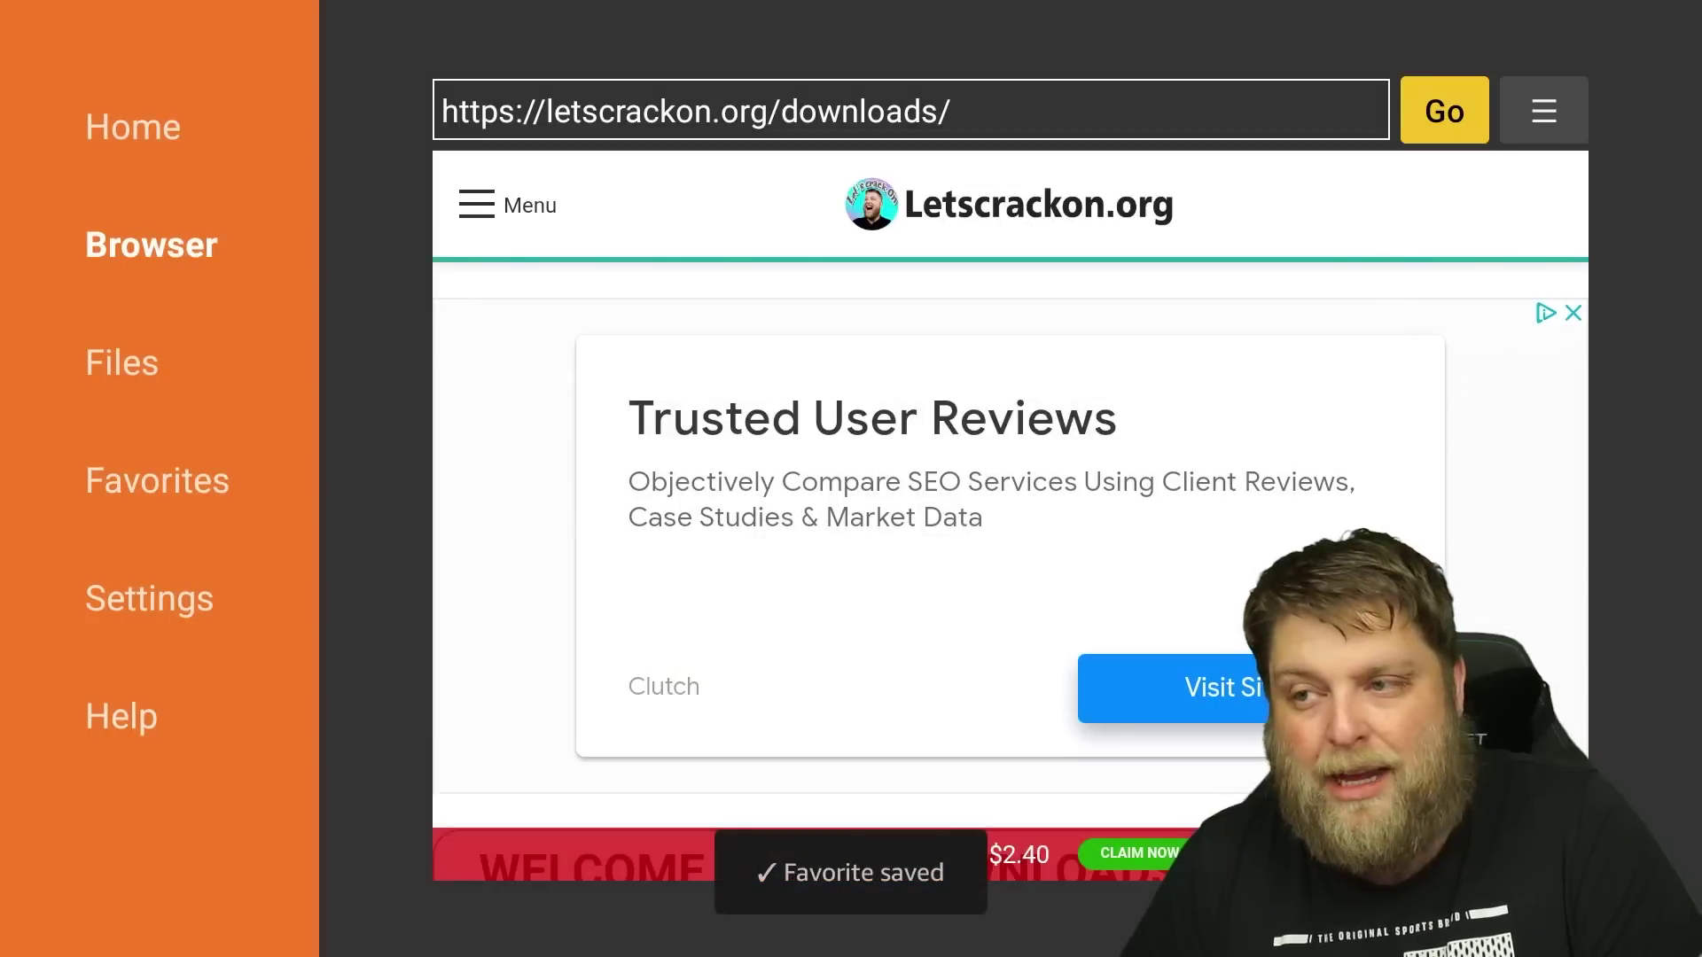
# - Load the saved DOWNLOADS page from Downloader's favorites and return to the Fire TV home screen
pyautogui.press('Down')
pyautogui.press('Left')
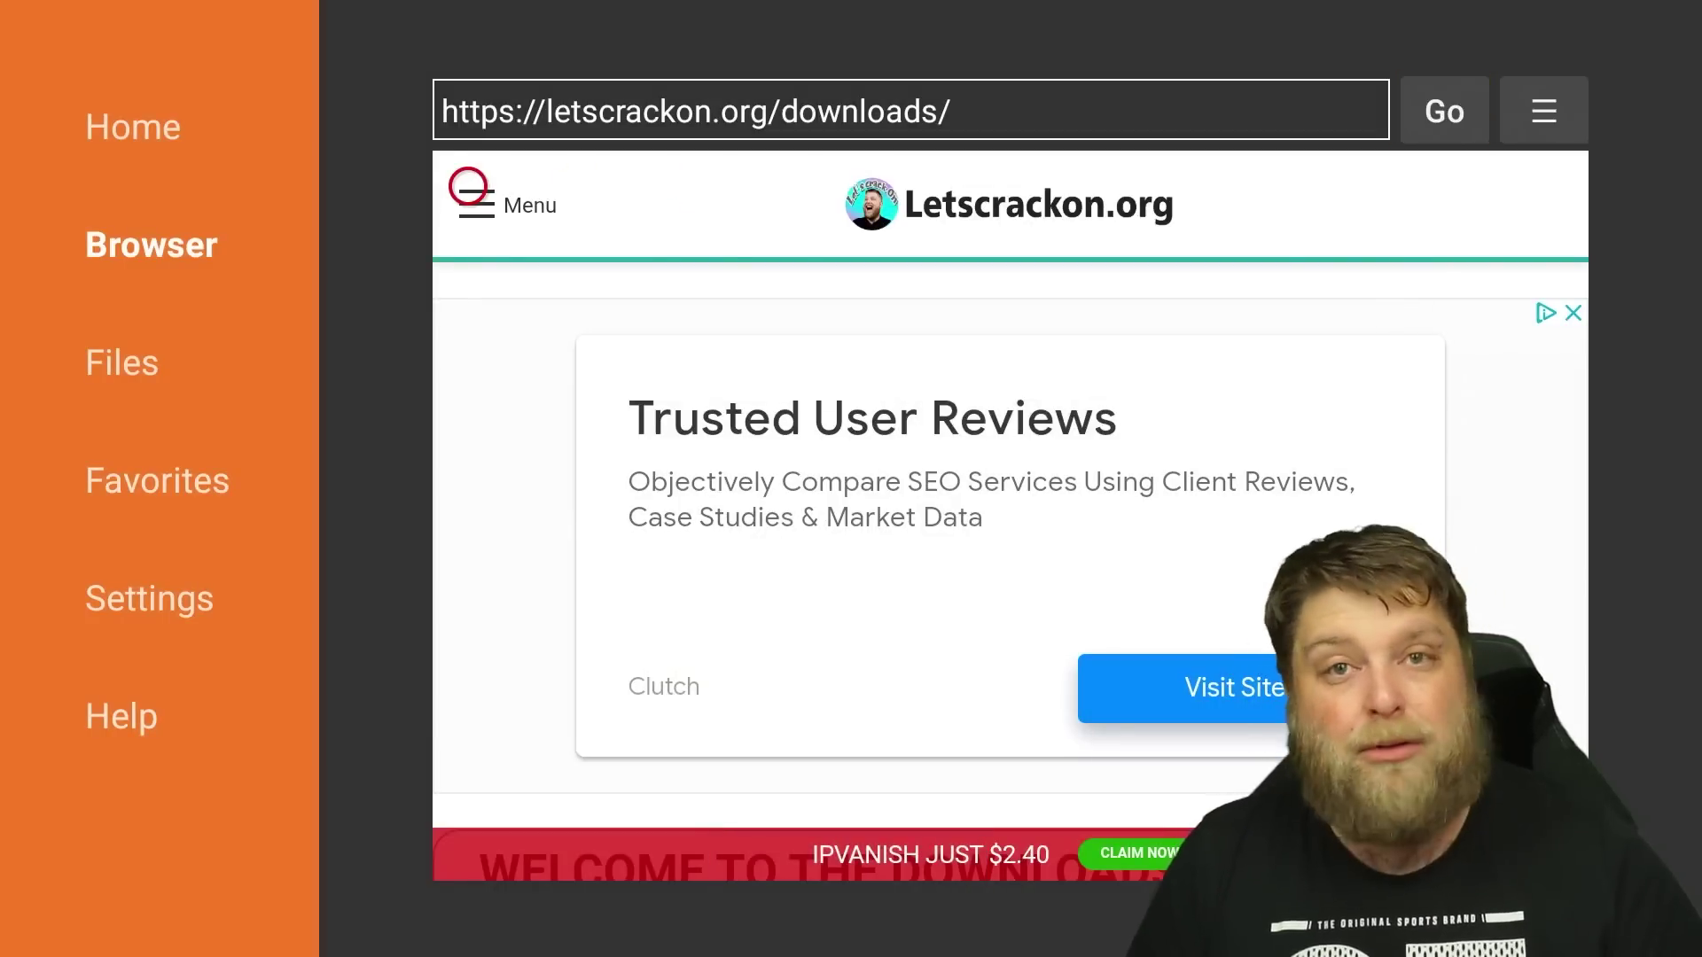
pyautogui.press('Left')
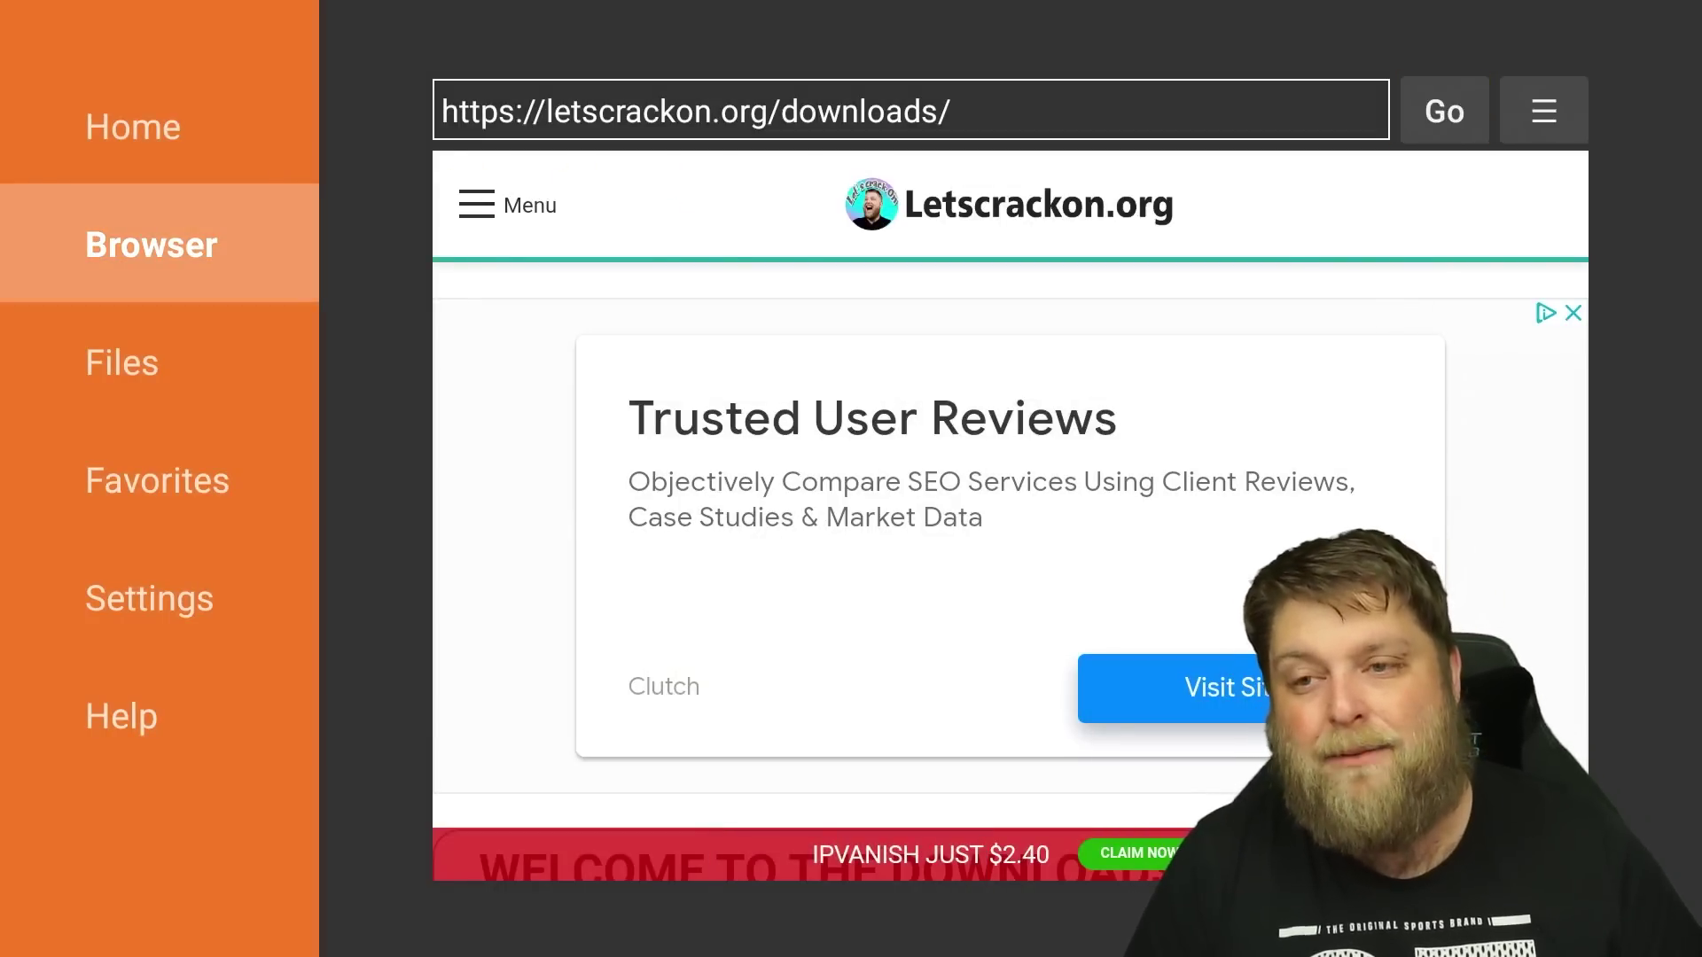
pyautogui.press('Up')
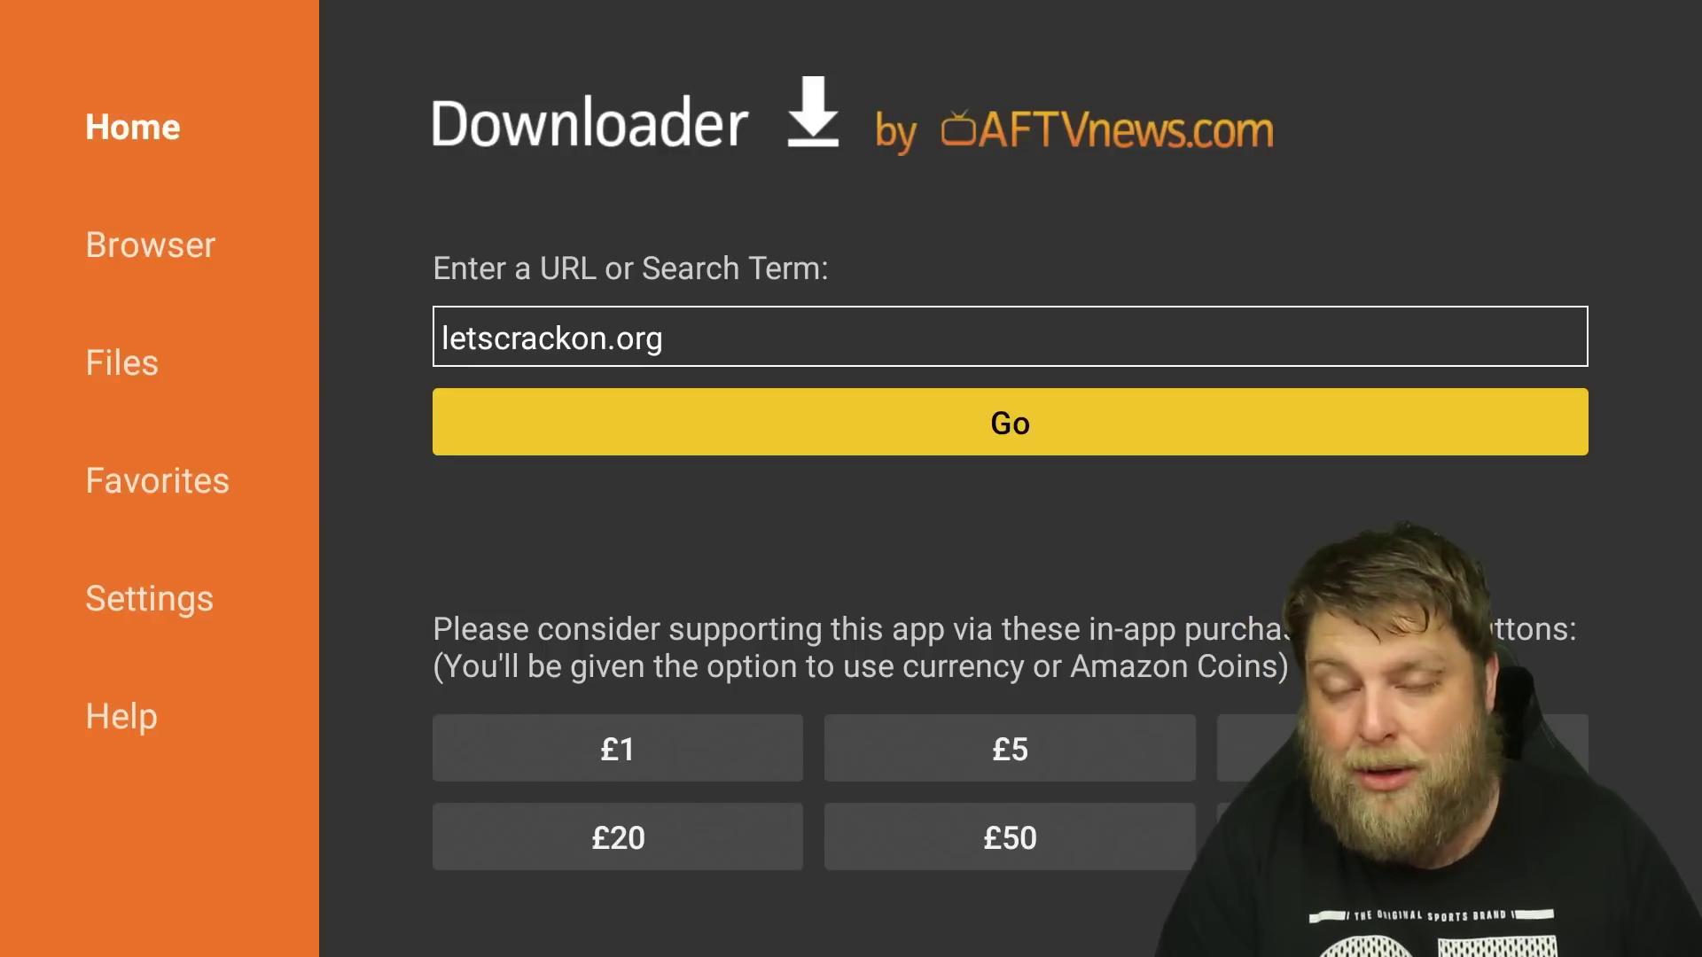
pyautogui.press('Left')
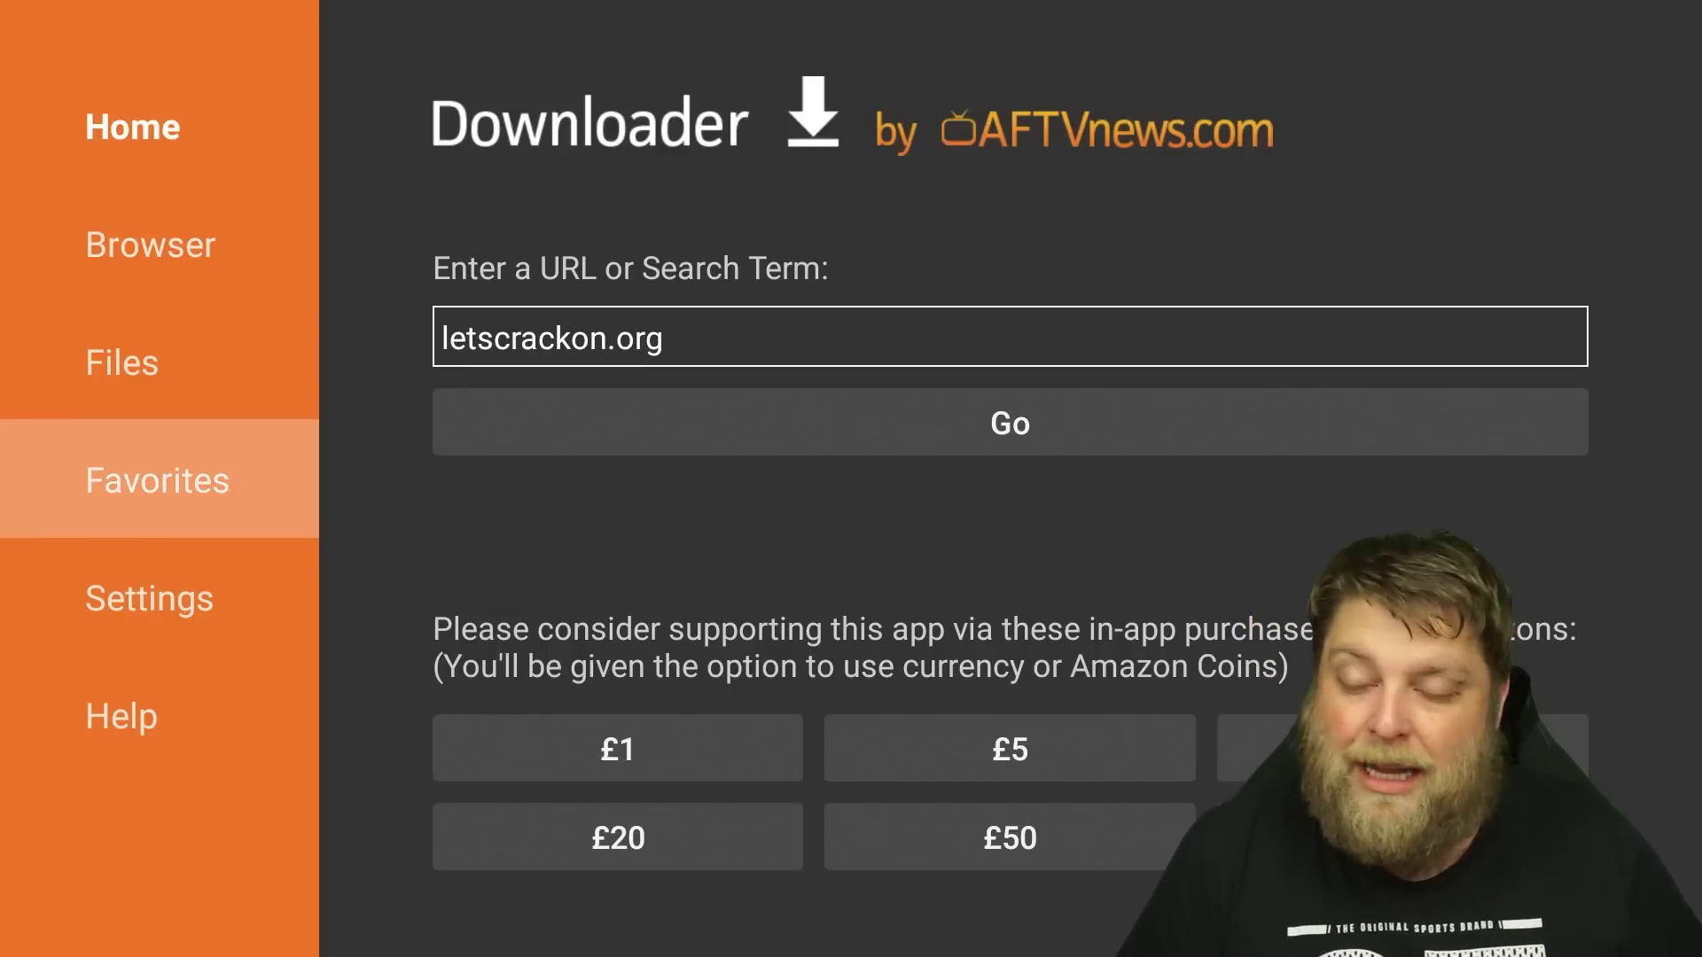
pyautogui.press('Return')
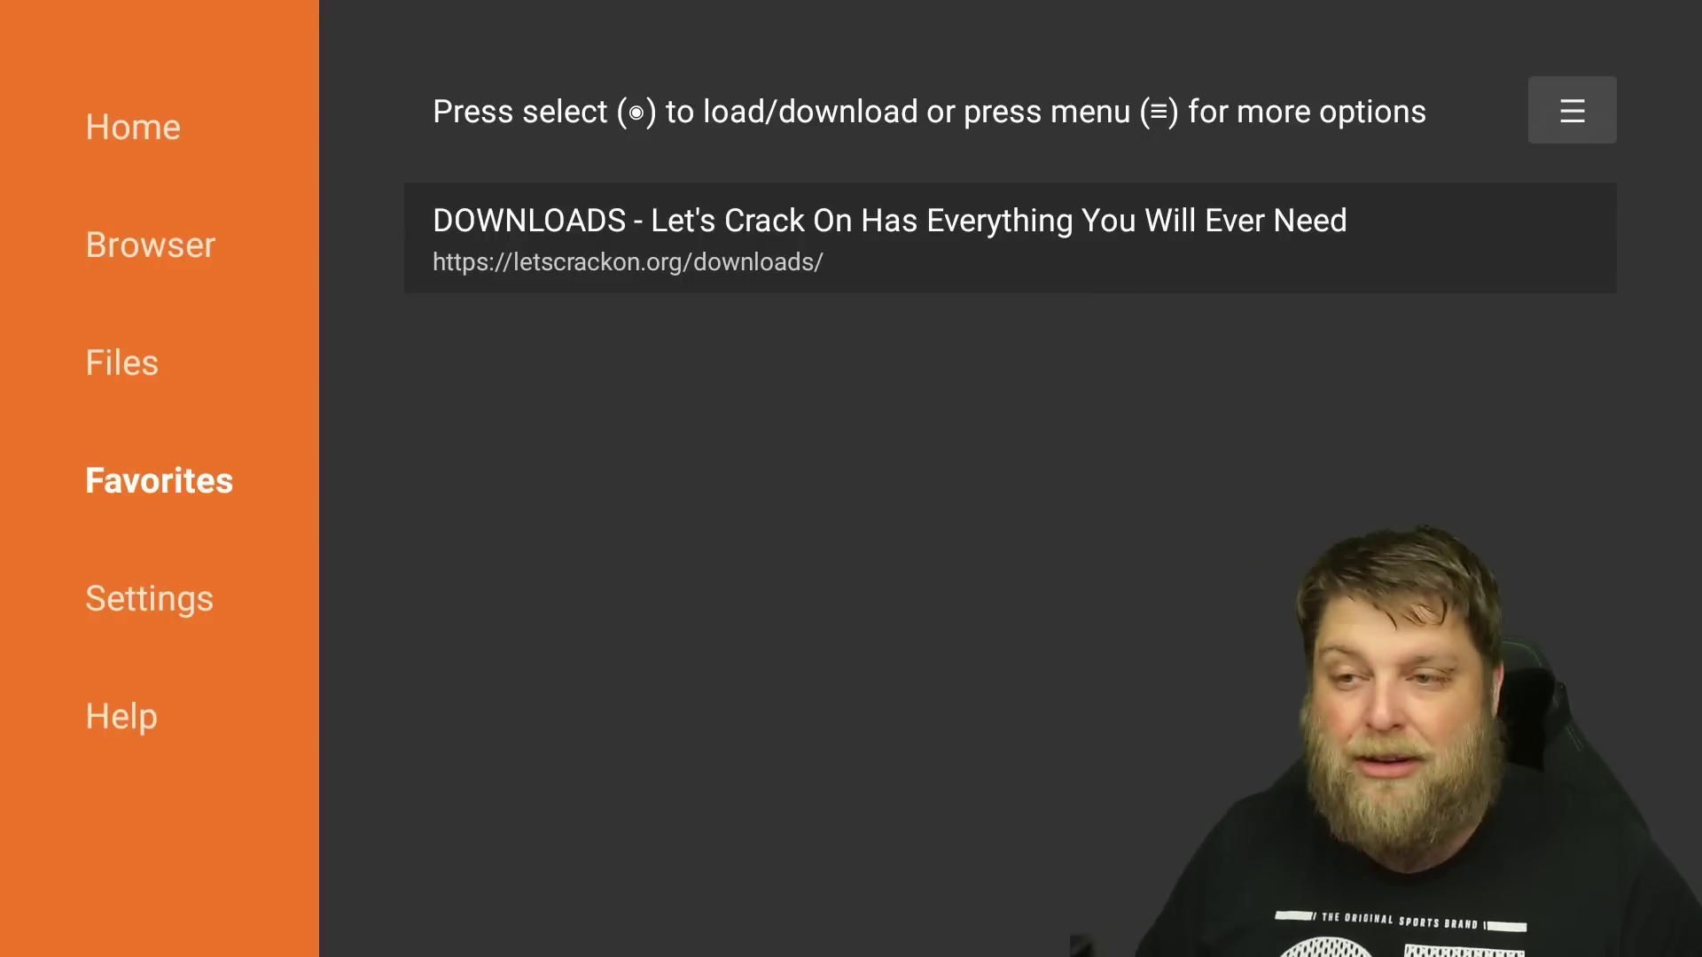
pyautogui.press('Return')
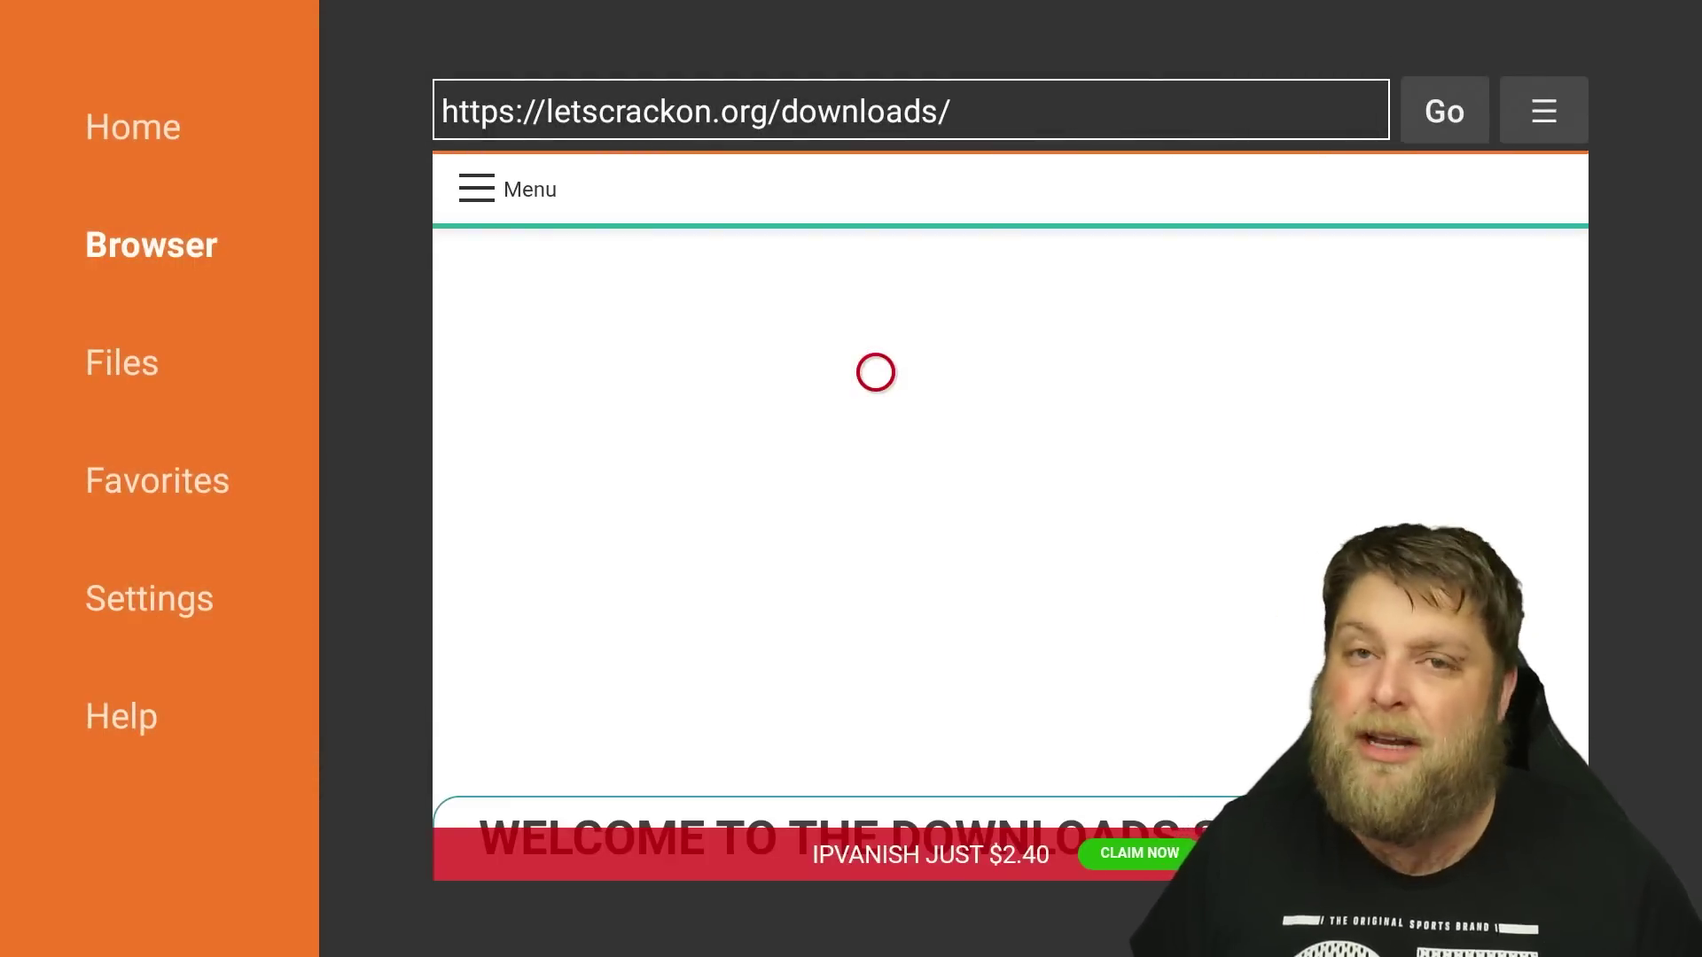
pyautogui.press('Home')
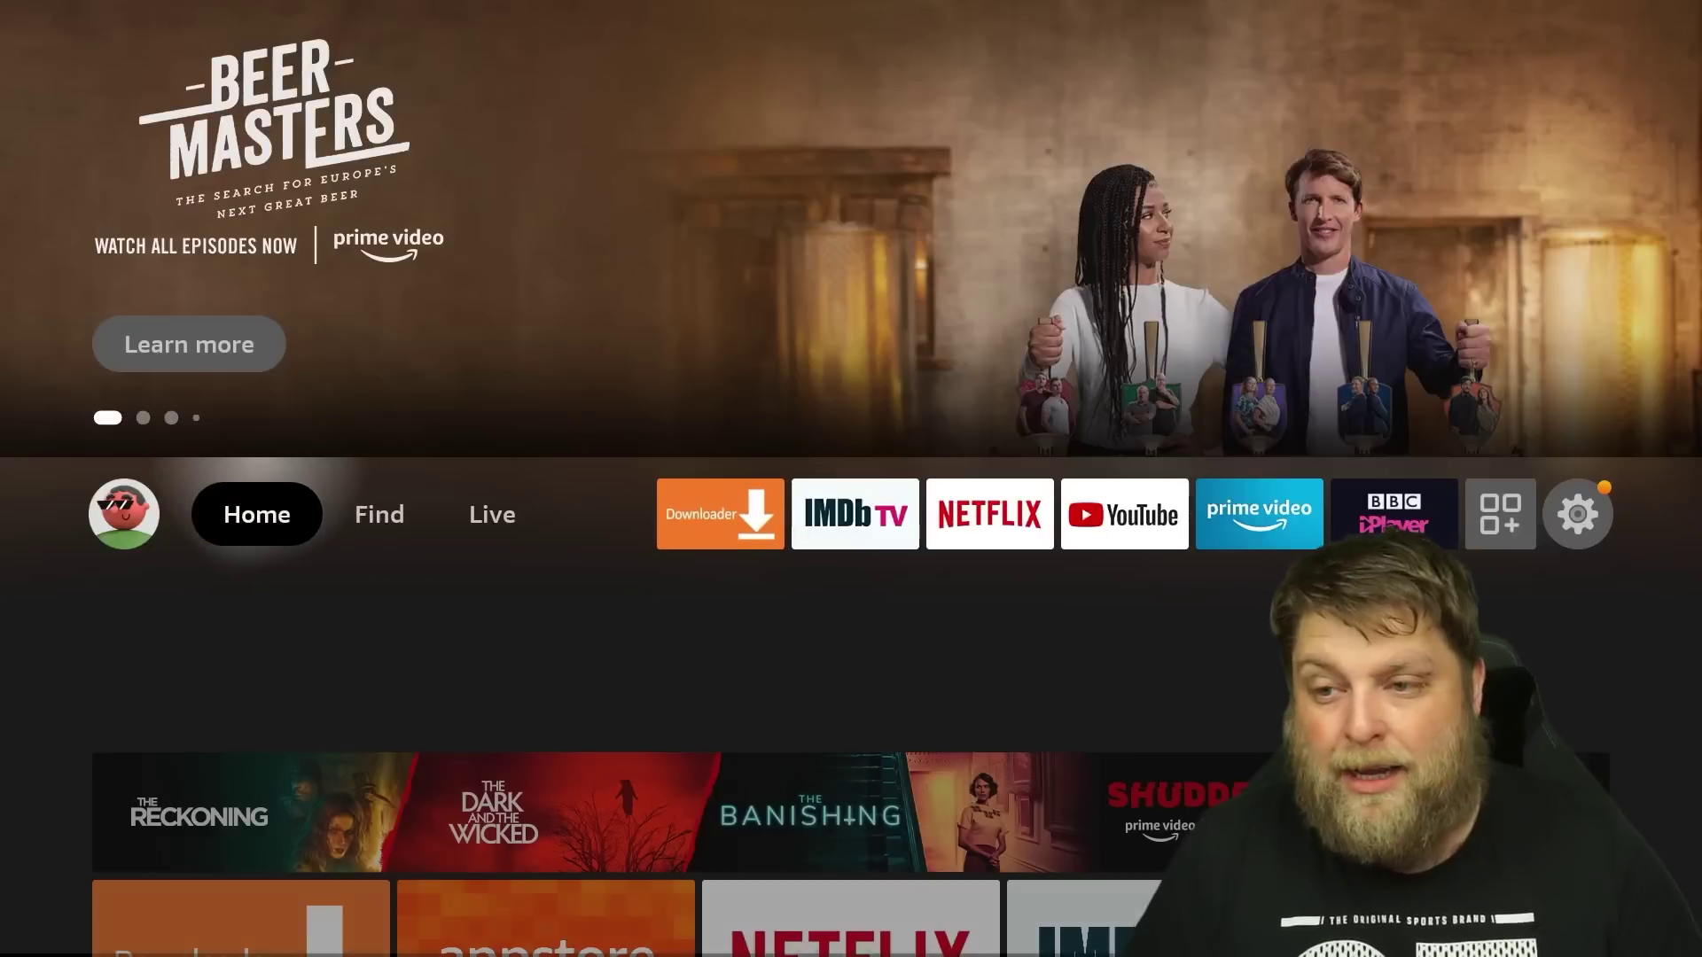
# - Dismiss all Fire TV notifications from the settings' Notifications page and return to the settings overview
pyautogui.press('Right')
pyautogui.press('Right')
pyautogui.press('Right')
pyautogui.press('Right')
pyautogui.press('Right')
pyautogui.press('Right')
pyautogui.press('Right')
pyautogui.press('Right')
pyautogui.press('Right')
pyautogui.press('Right')
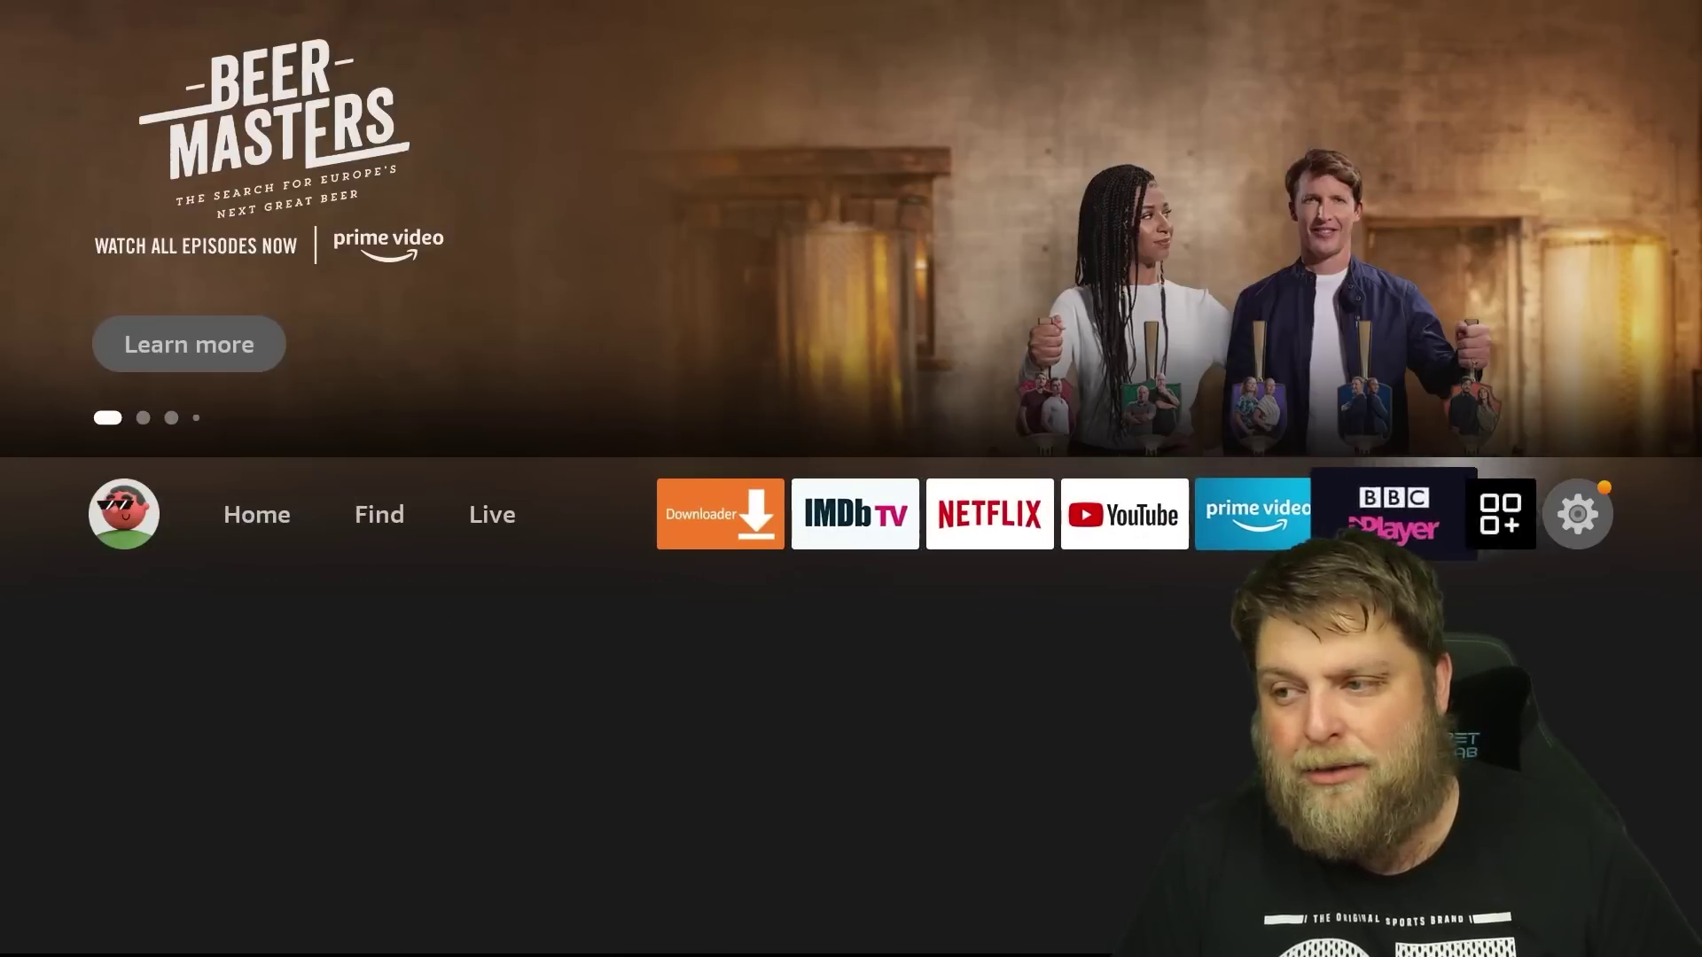
pyautogui.press('Down')
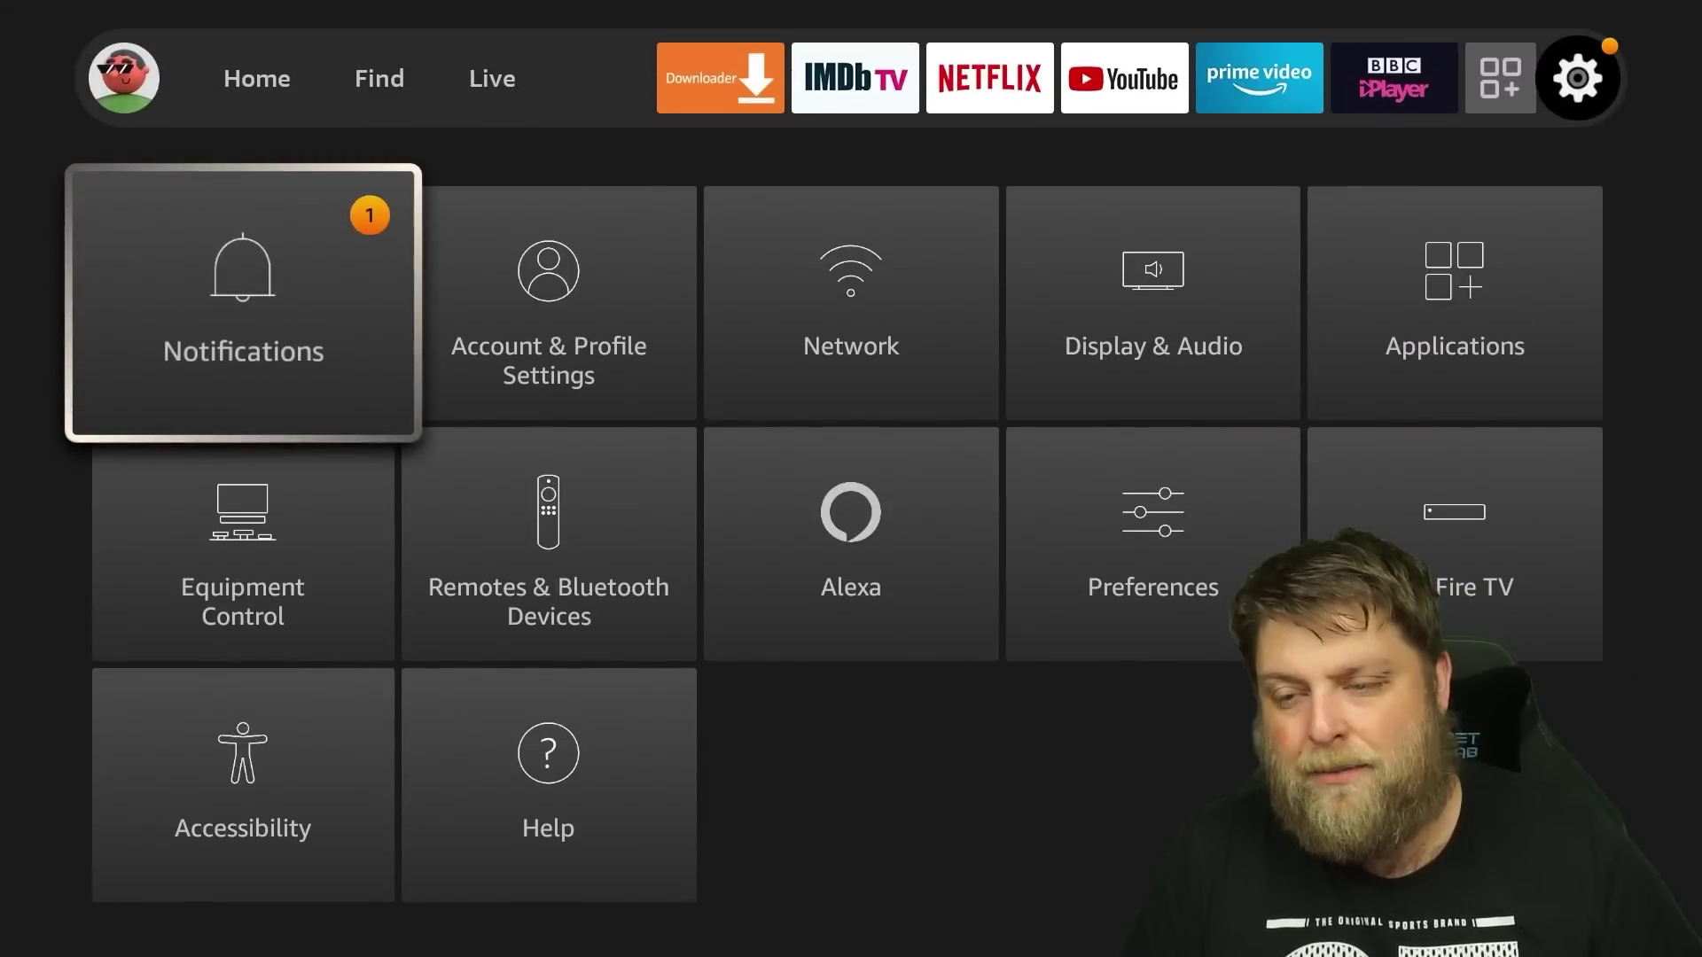
pyautogui.press('Return')
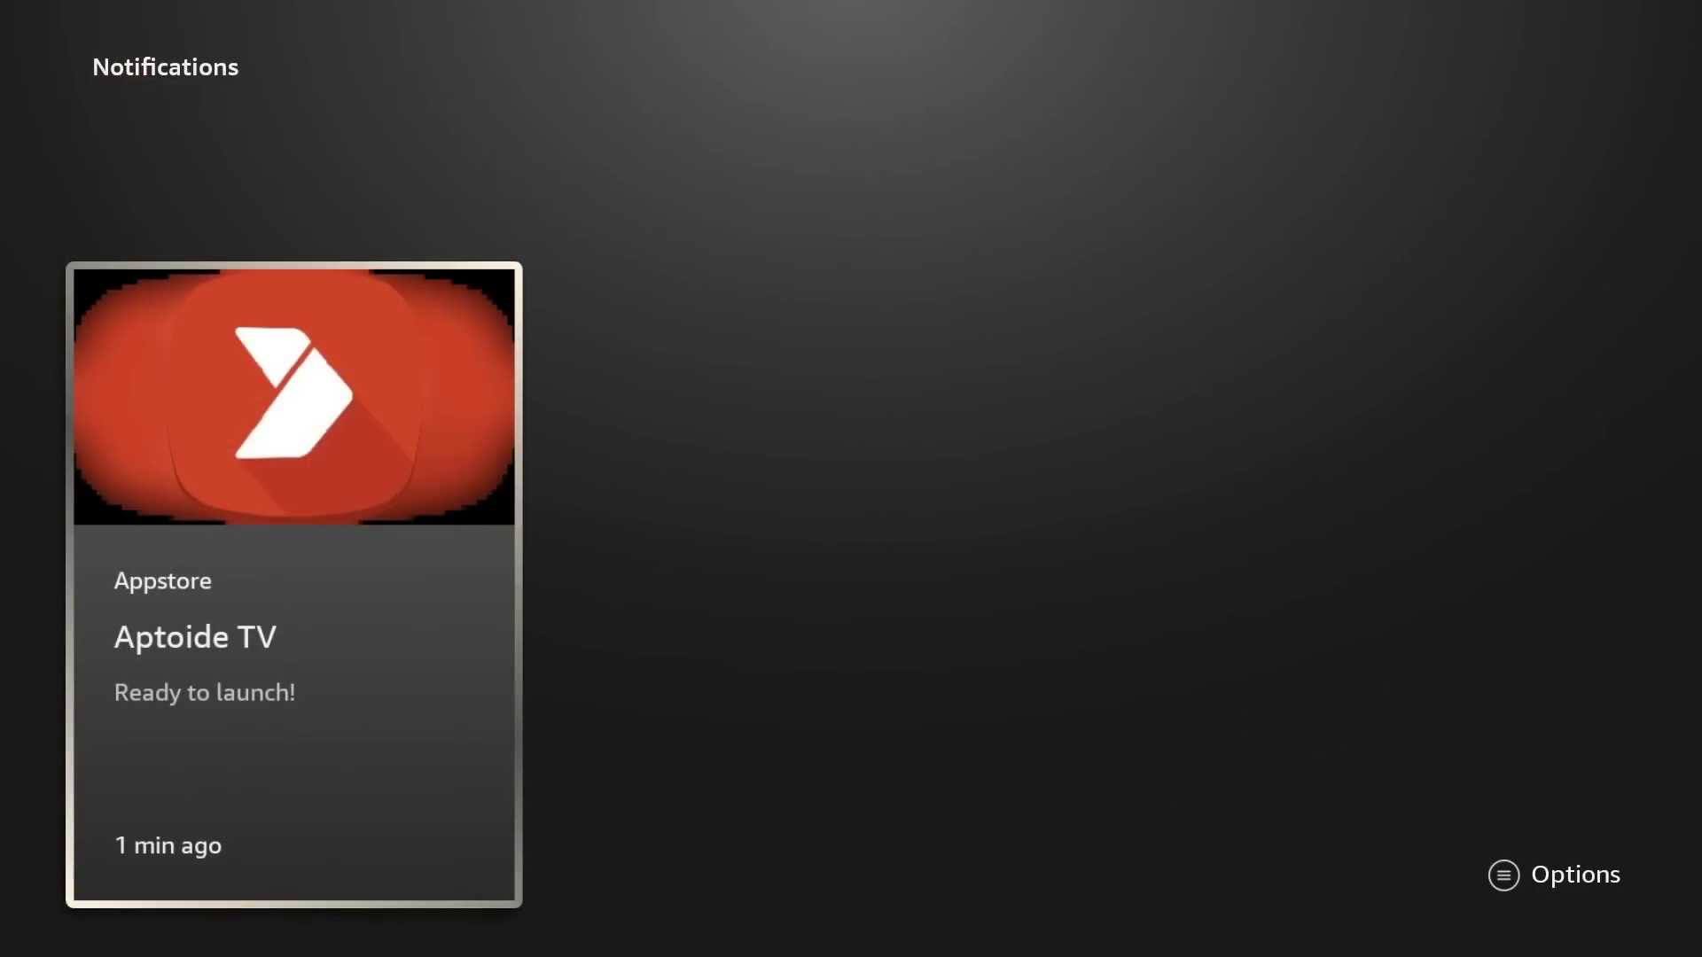
pyautogui.press('Menu')
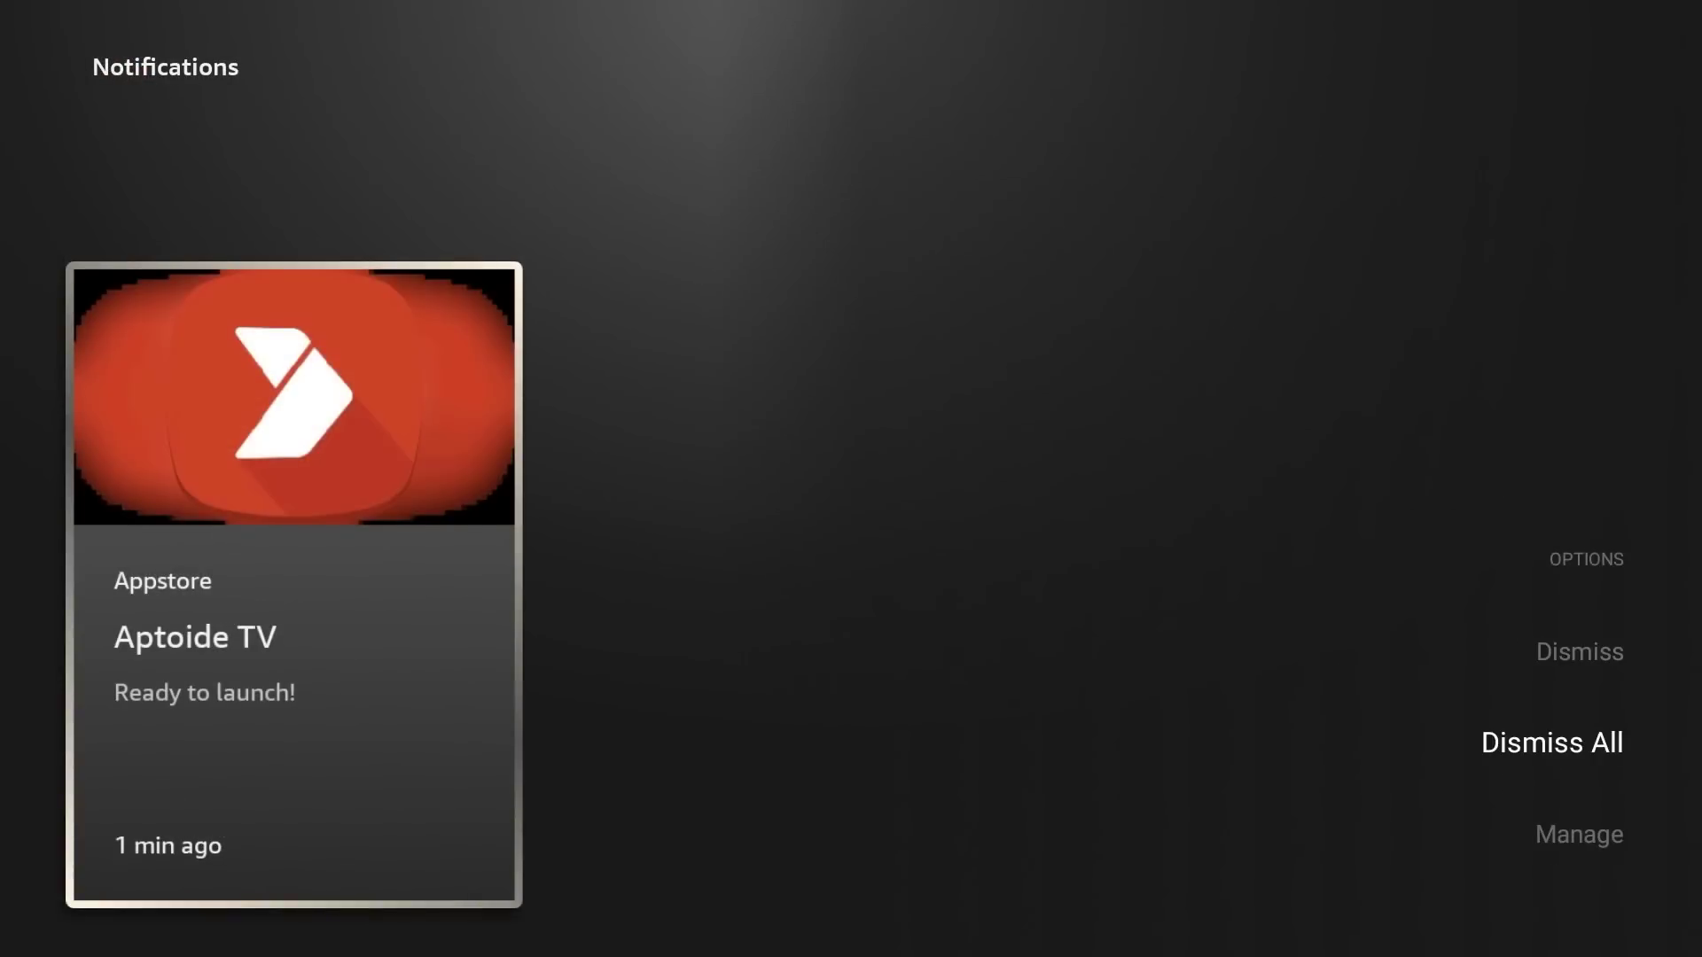
pyautogui.press('Return')
pyautogui.press('Escape')
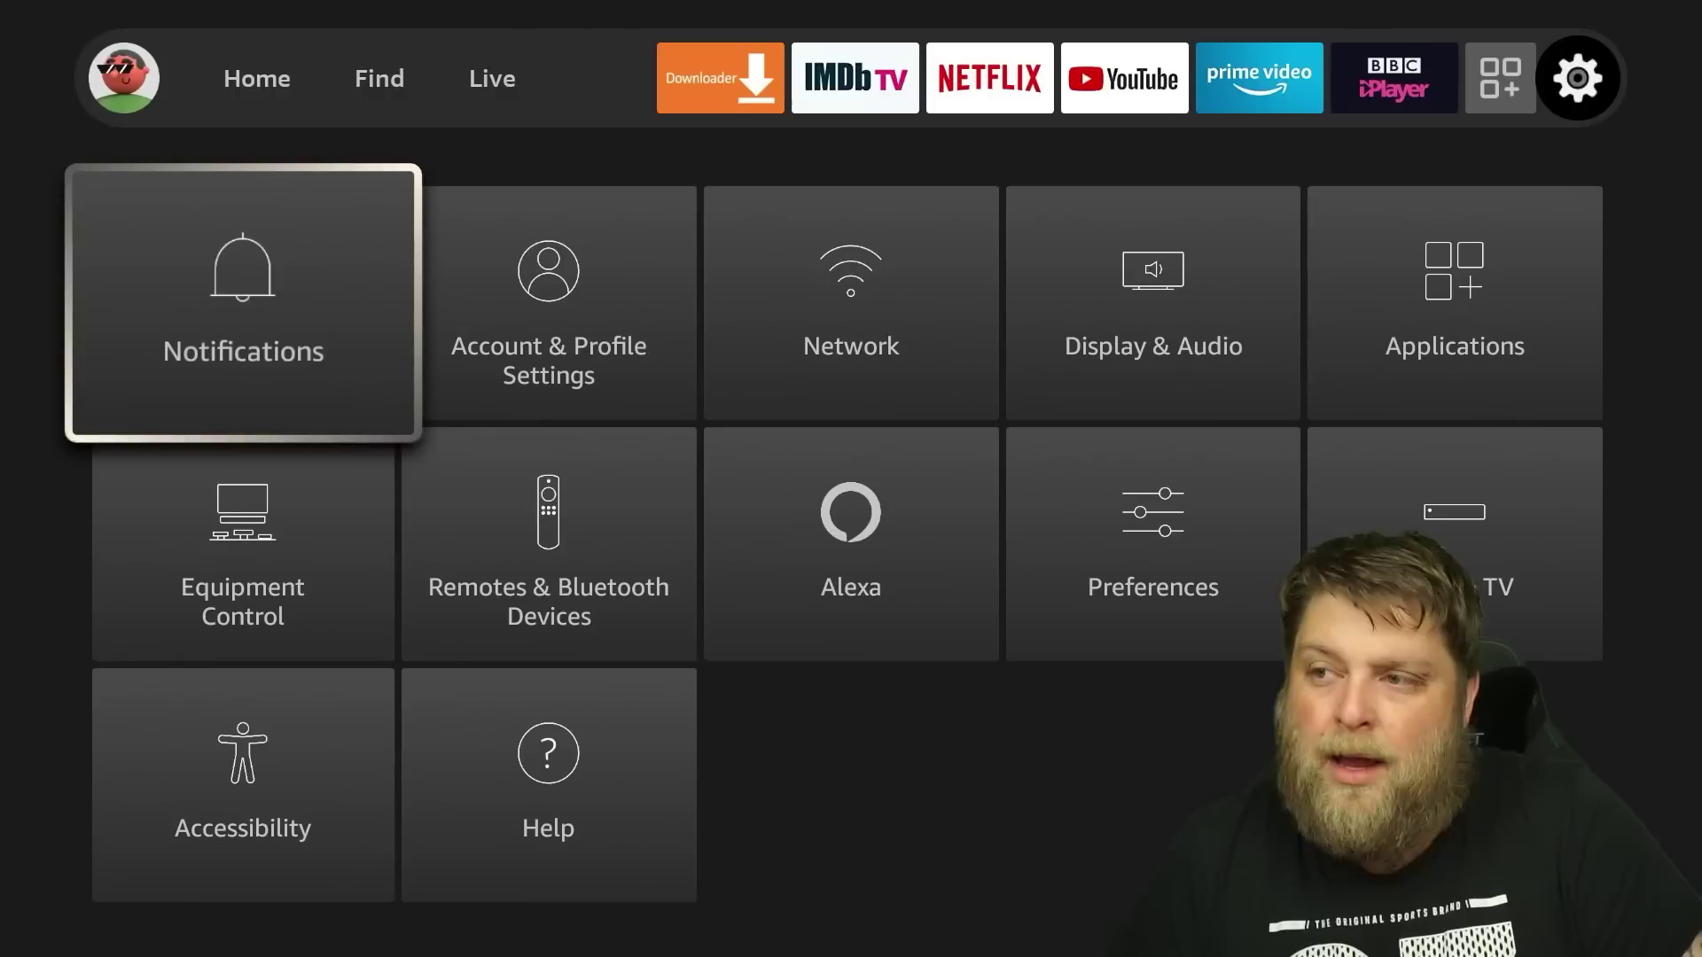
# - Move Aptoide TV to the first position in Your Apps & Channels and return to the home screen
pyautogui.press('Up')
pyautogui.press('Left')
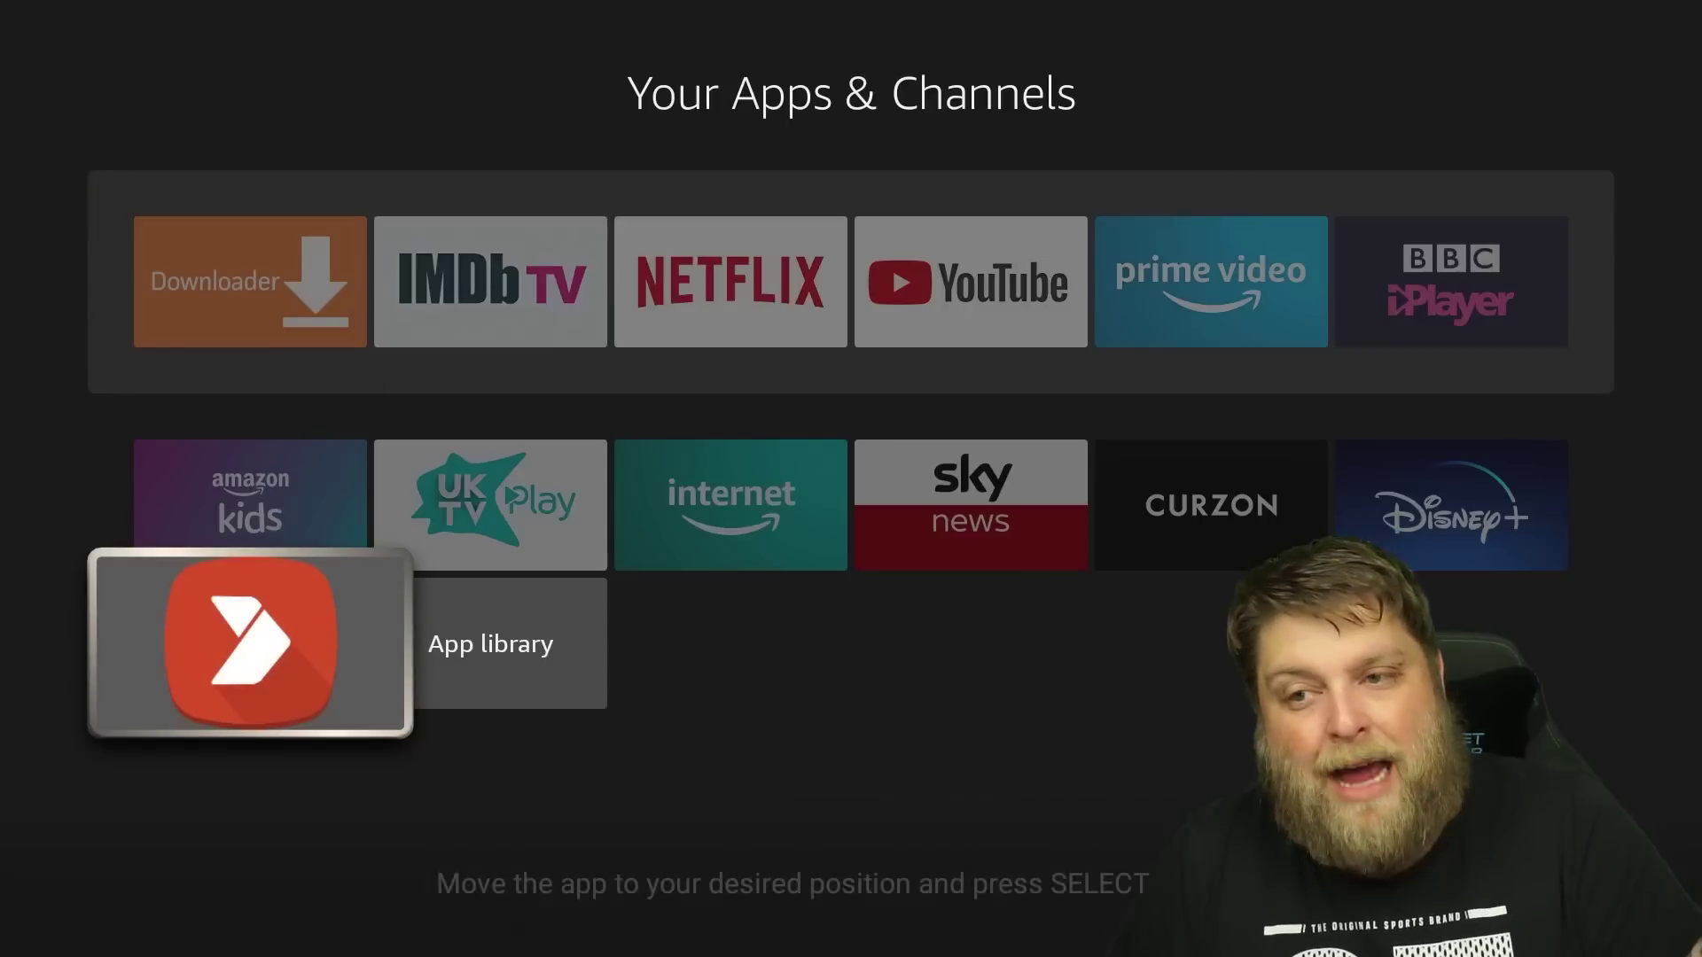
pyautogui.press('Up')
pyautogui.press('Up')
pyautogui.press('Up')
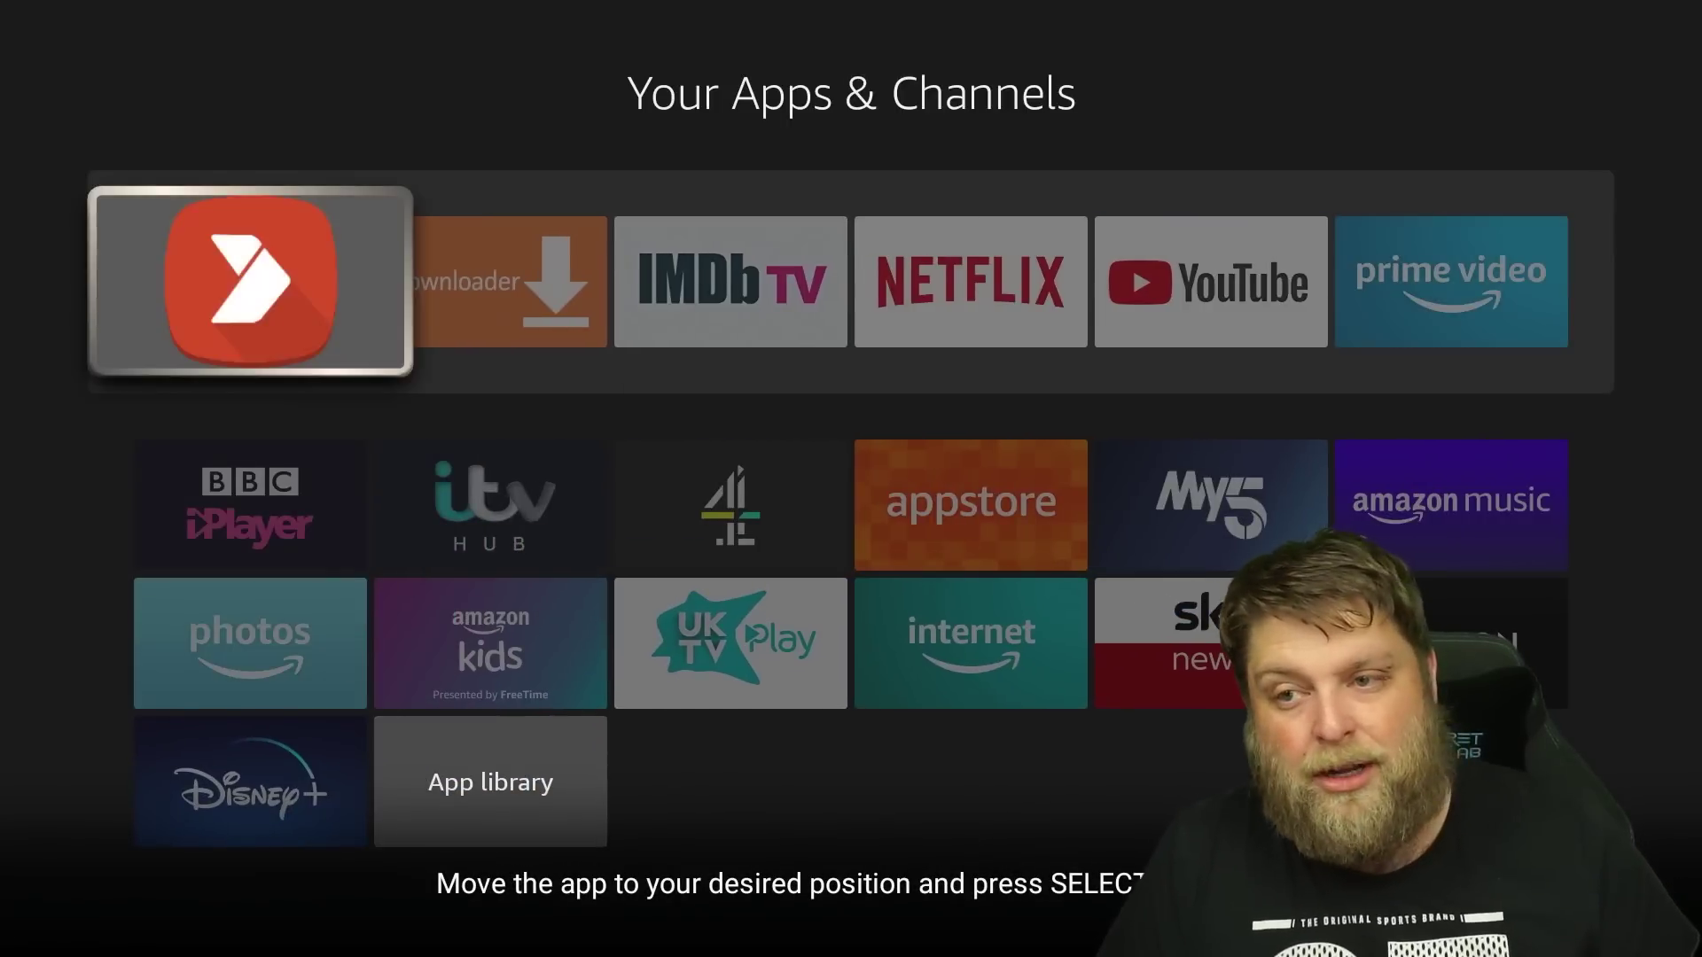
pyautogui.press('Home')
# - Launch Aptoide TV from the pinned apps on the home screen
pyautogui.press('Right')
pyautogui.press('Right')
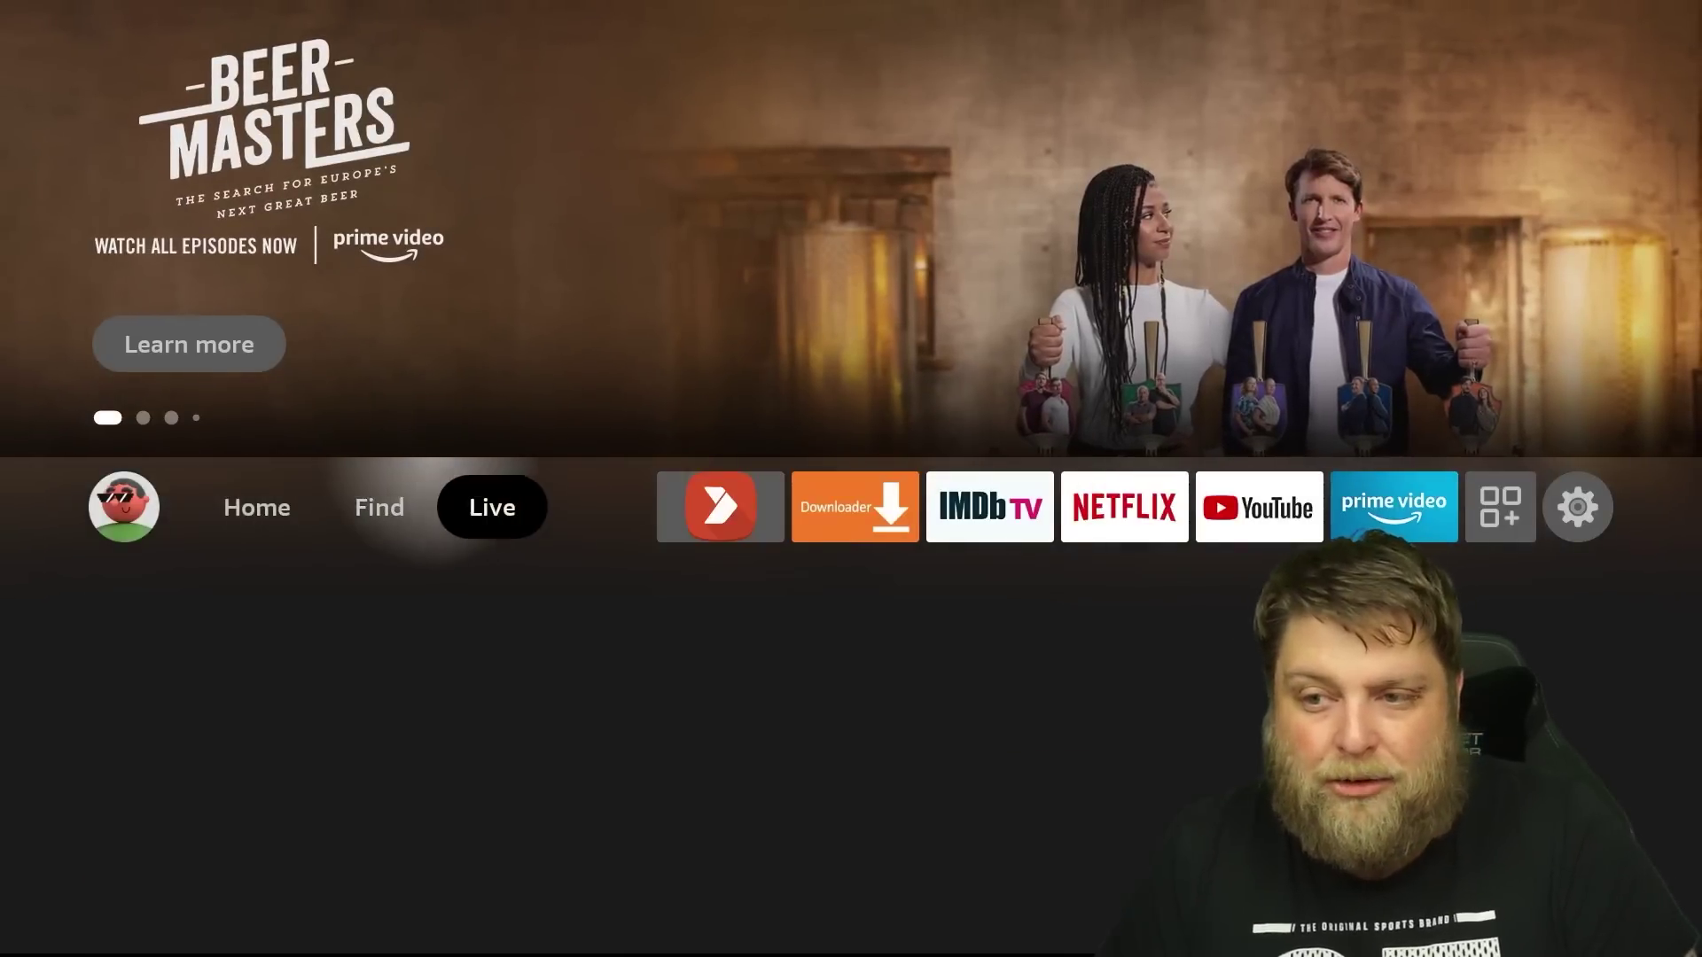
pyautogui.press('Right')
pyautogui.press('Return')
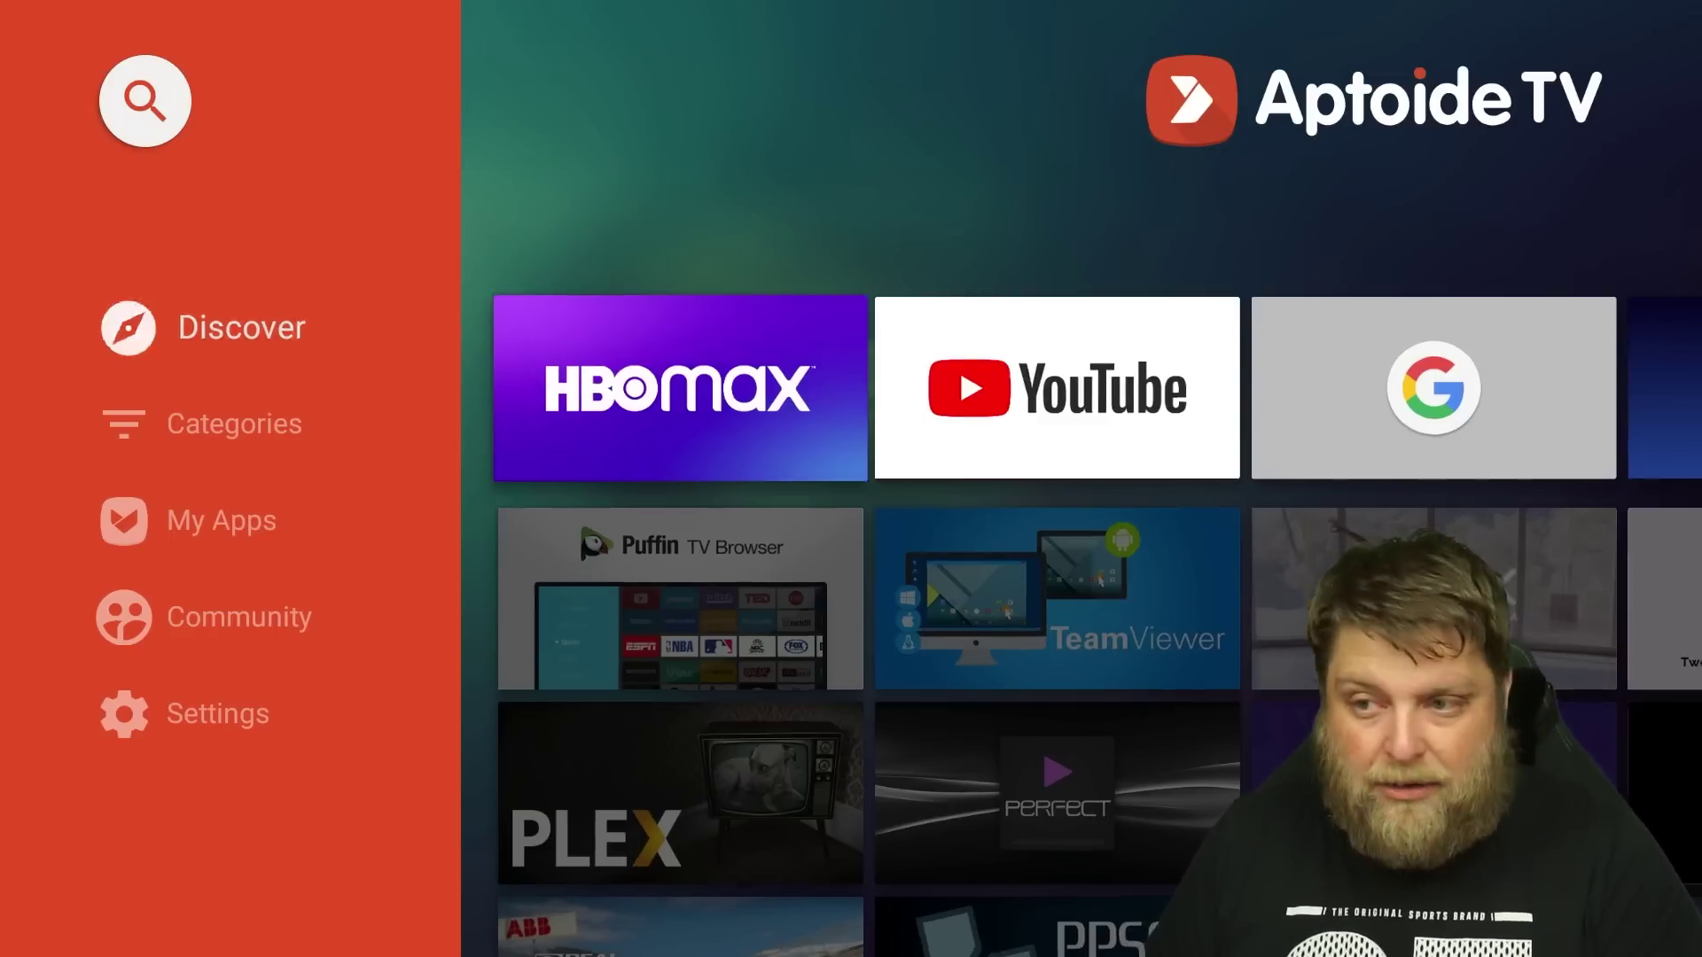
# - Look through the featured apps in the first row of Aptoide TV's Discover page
pyautogui.press('Right')
pyautogui.press('Right')
pyautogui.press('Right')
pyautogui.press('Right')
pyautogui.press('Right')
pyautogui.press('Right')
pyautogui.press('Right')
pyautogui.press('Left')
pyautogui.press('Left')
pyautogui.press('Left')
pyautogui.press('Left')
pyautogui.press('Left')
pyautogui.press('Left')
pyautogui.press('Left')
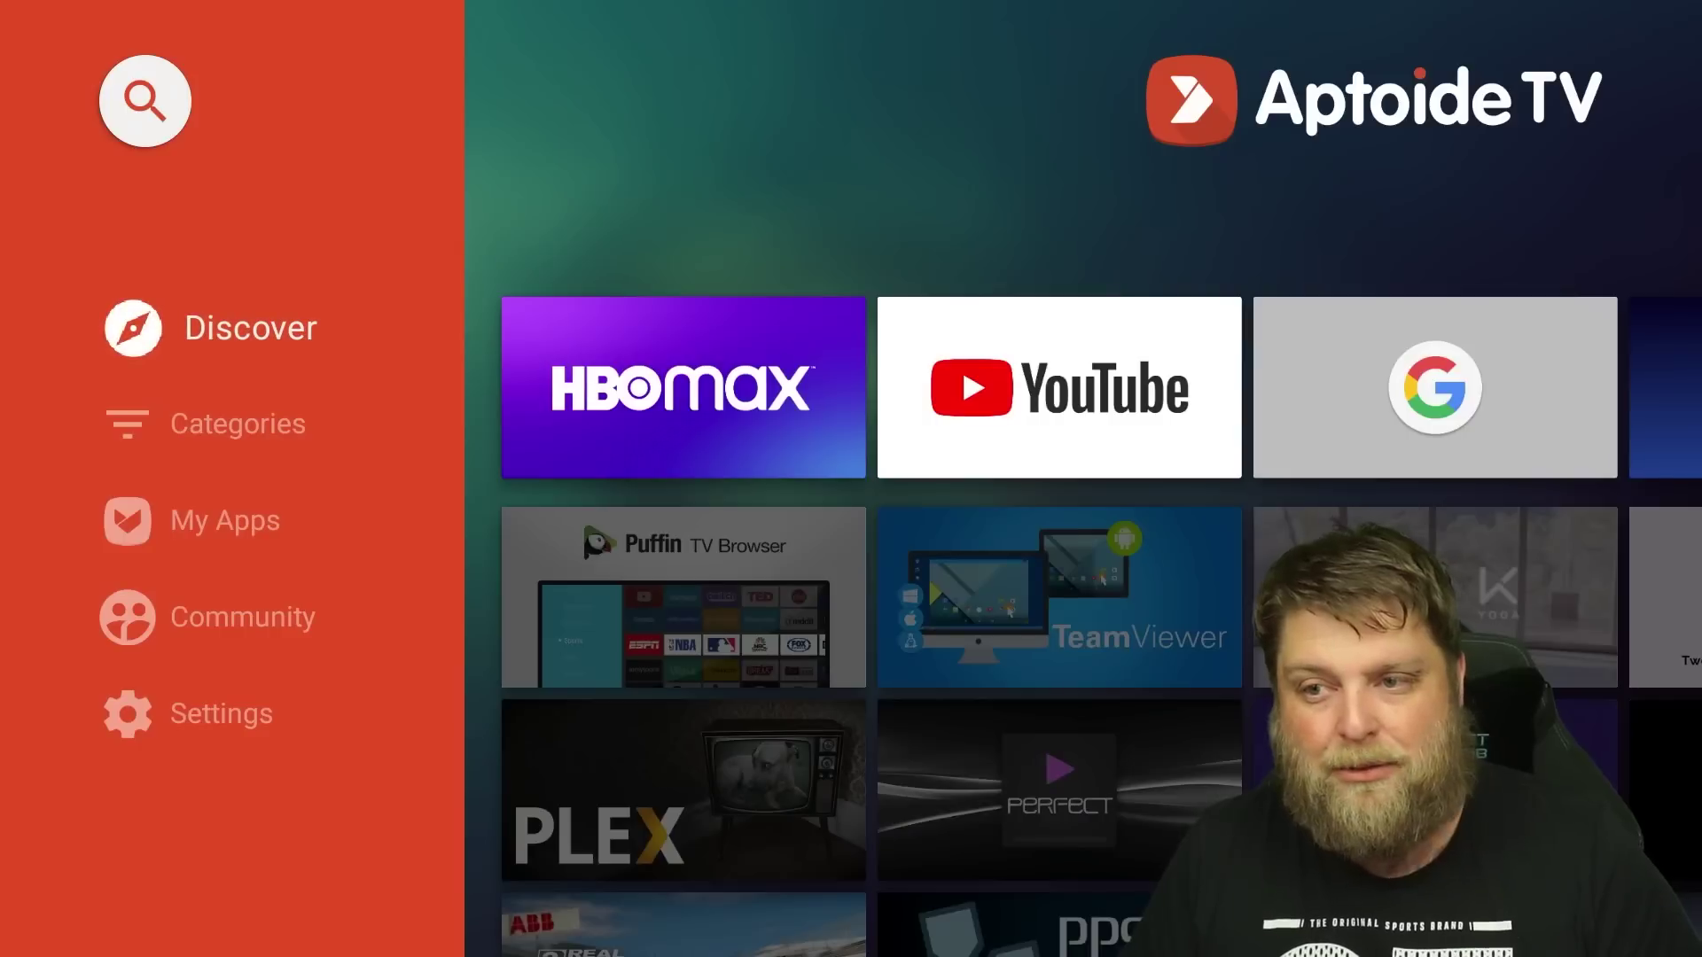
# - Look through Aptoide TV's Applications categories, then return to the Fire TV home screen
pyautogui.press('Down')
pyautogui.press('Right')
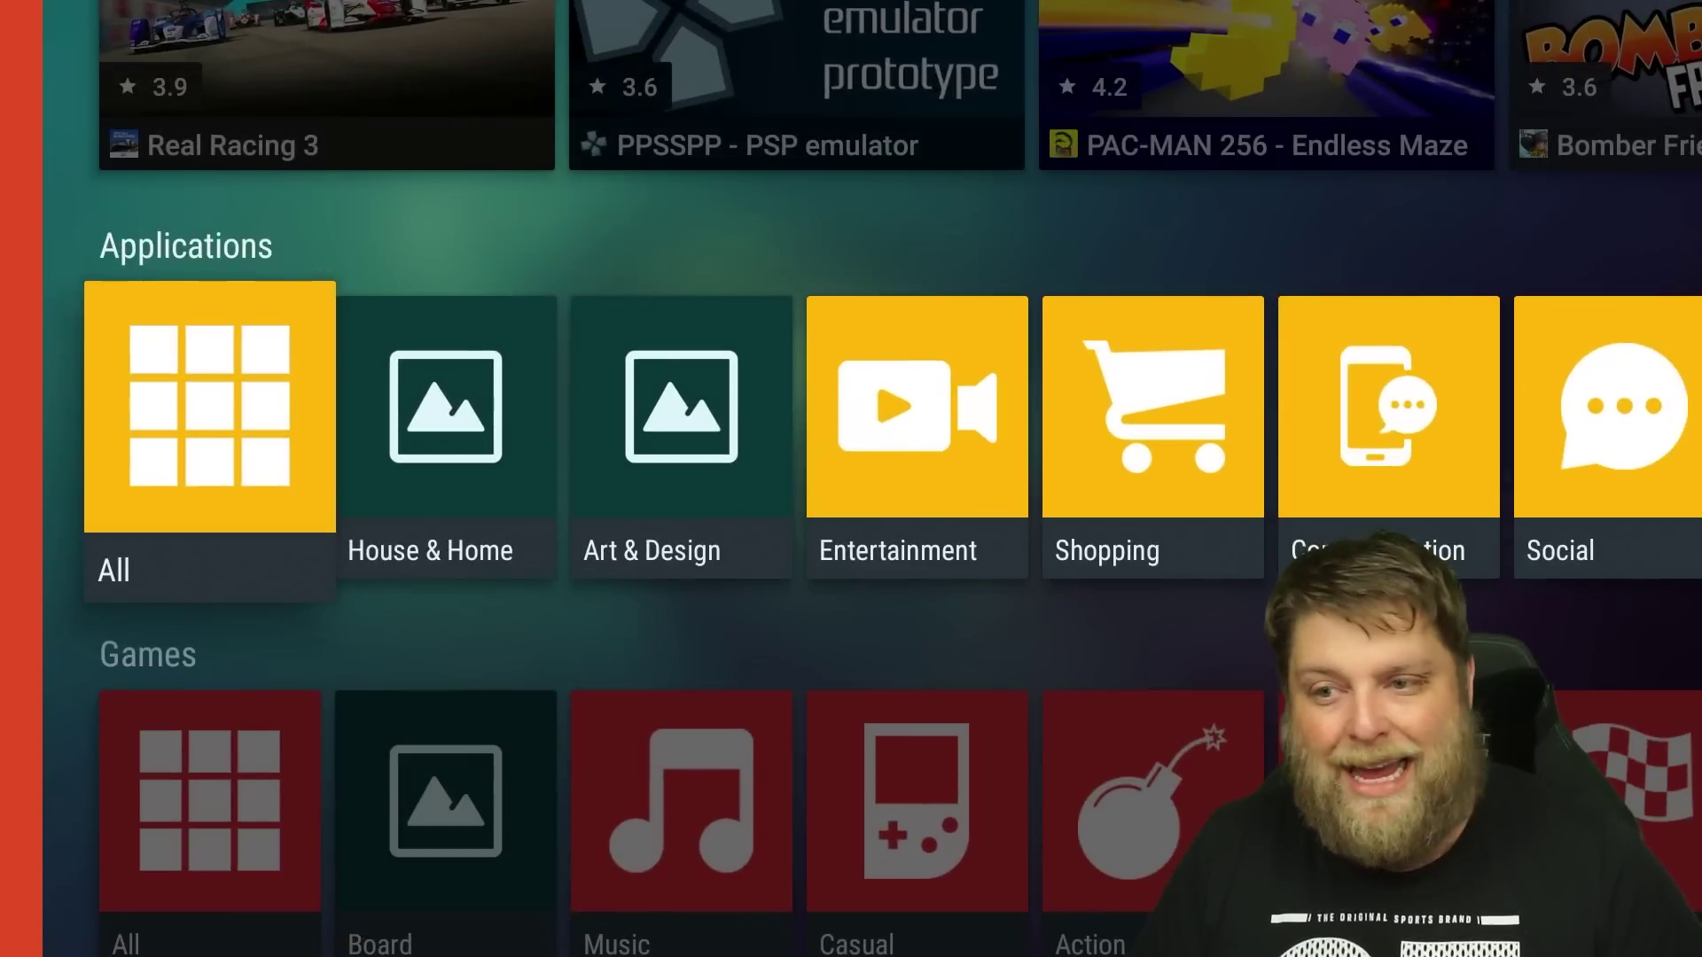
pyautogui.press('Right')
pyautogui.press('Right')
pyautogui.press('Right')
pyautogui.press('Right')
pyautogui.press('Right')
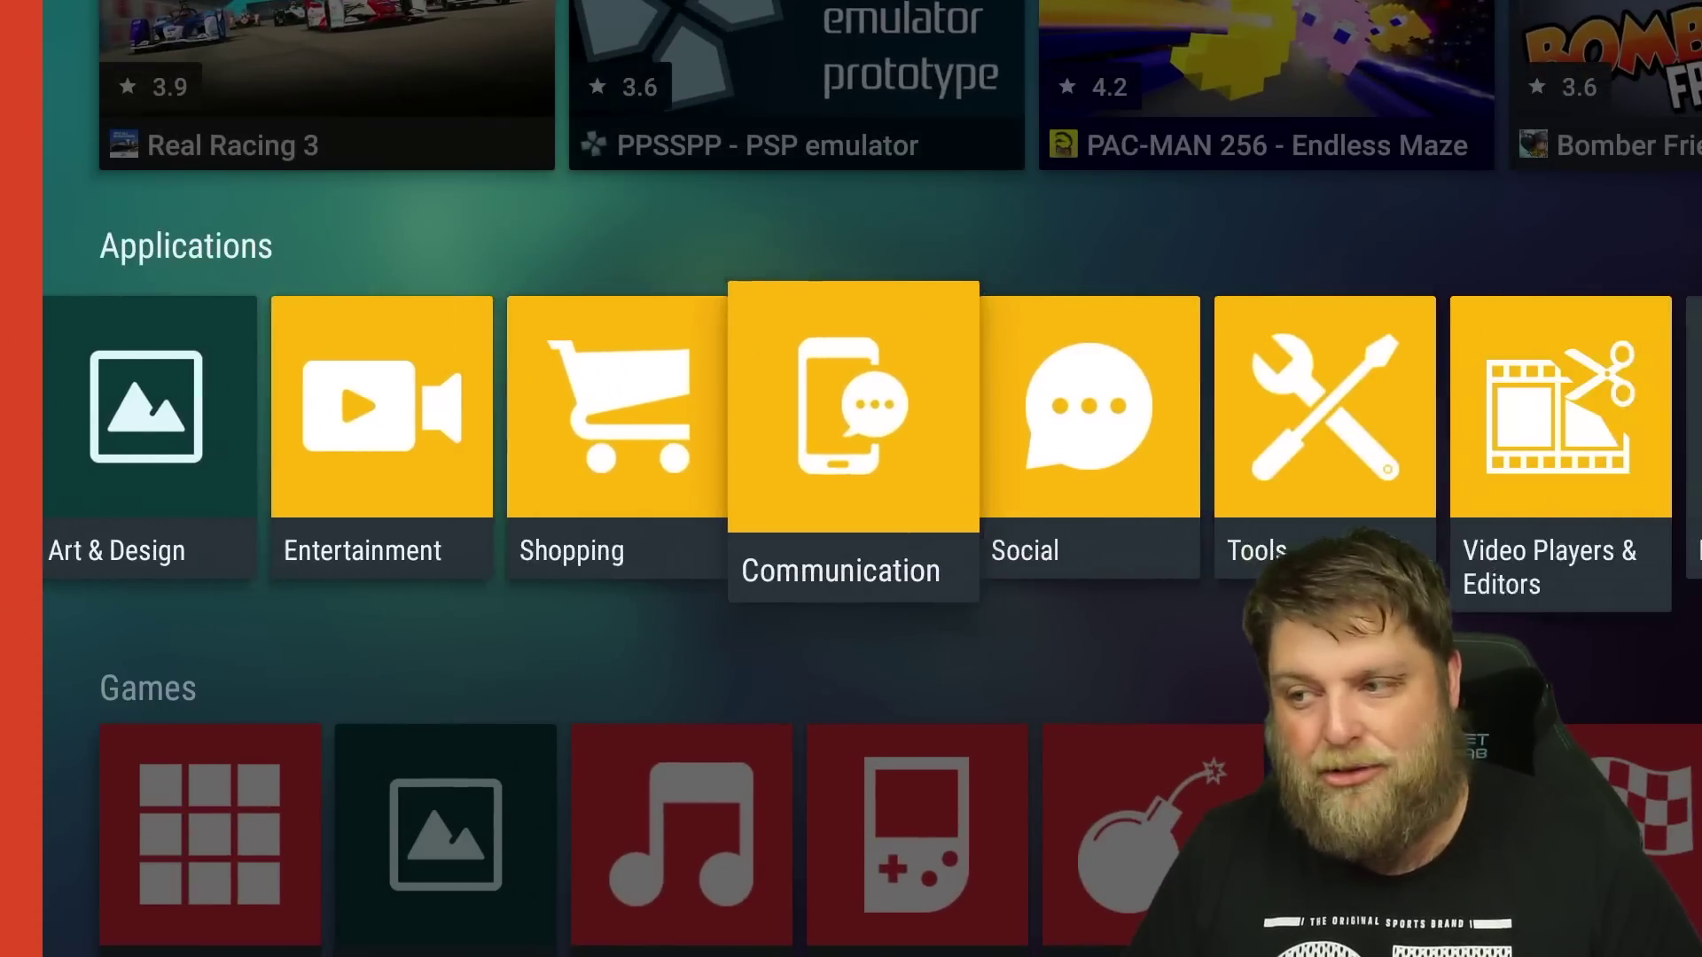
pyautogui.press('Right')
pyautogui.press('Home')
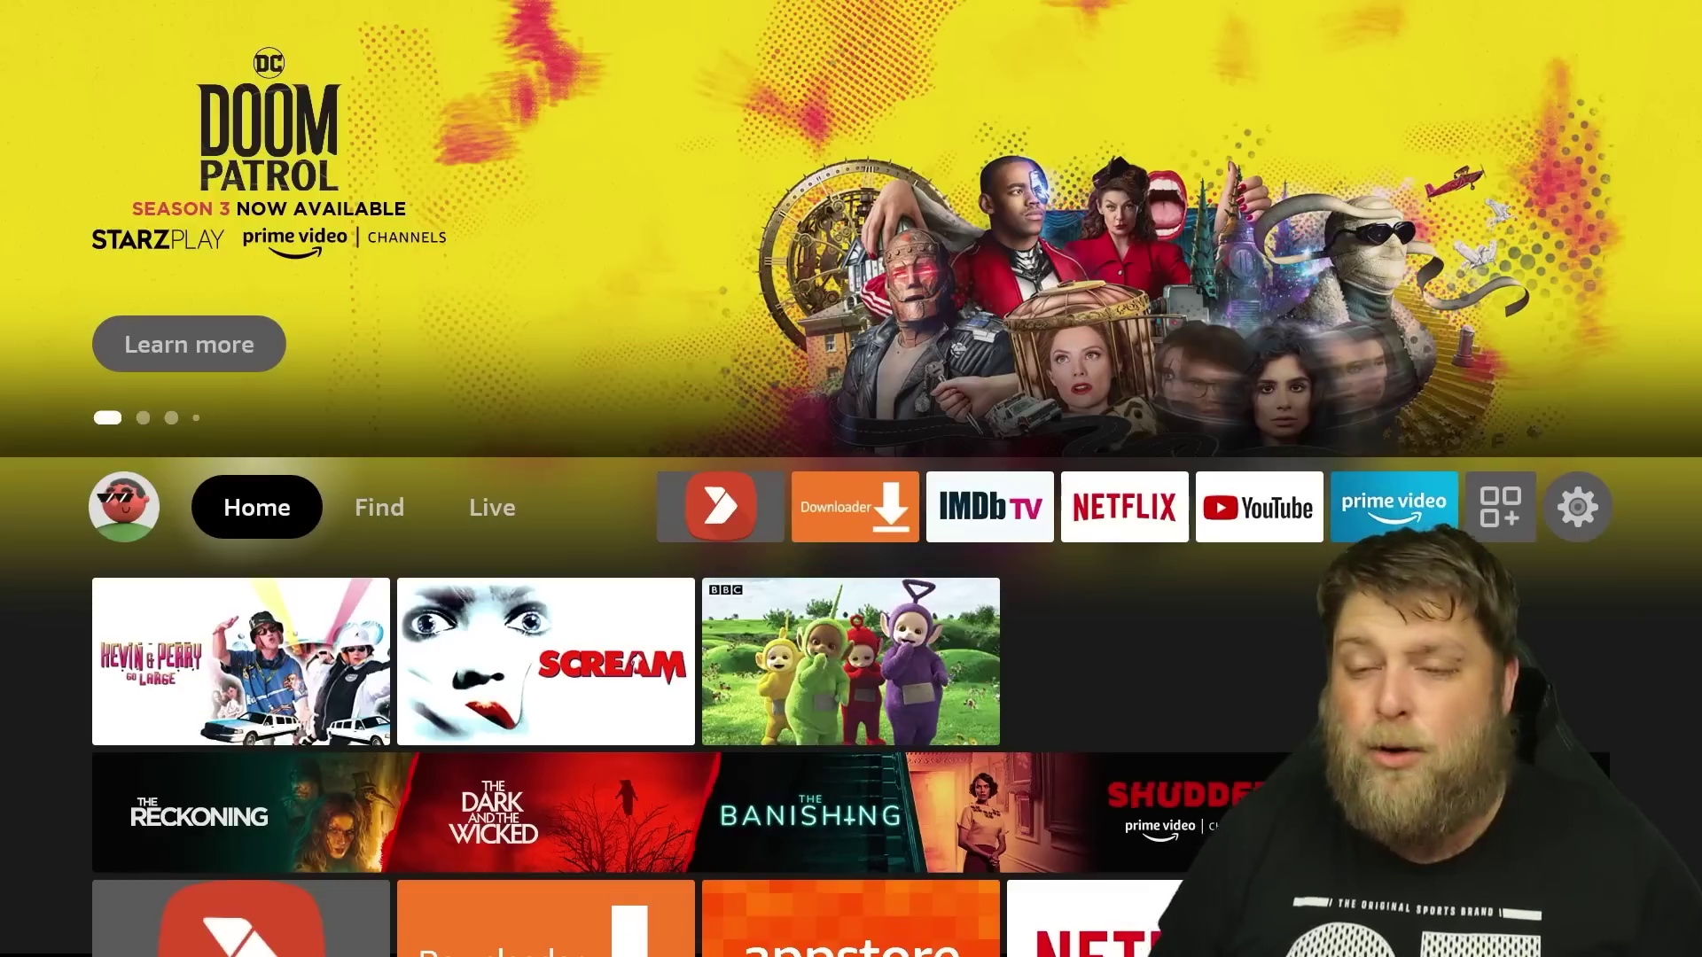
# - Launch Downloader and load the letscrackon.org DOWNLOADS page from its favorites
pyautogui.press('Right')
pyautogui.press('Right')
pyautogui.press('Right')
pyautogui.press('Right')
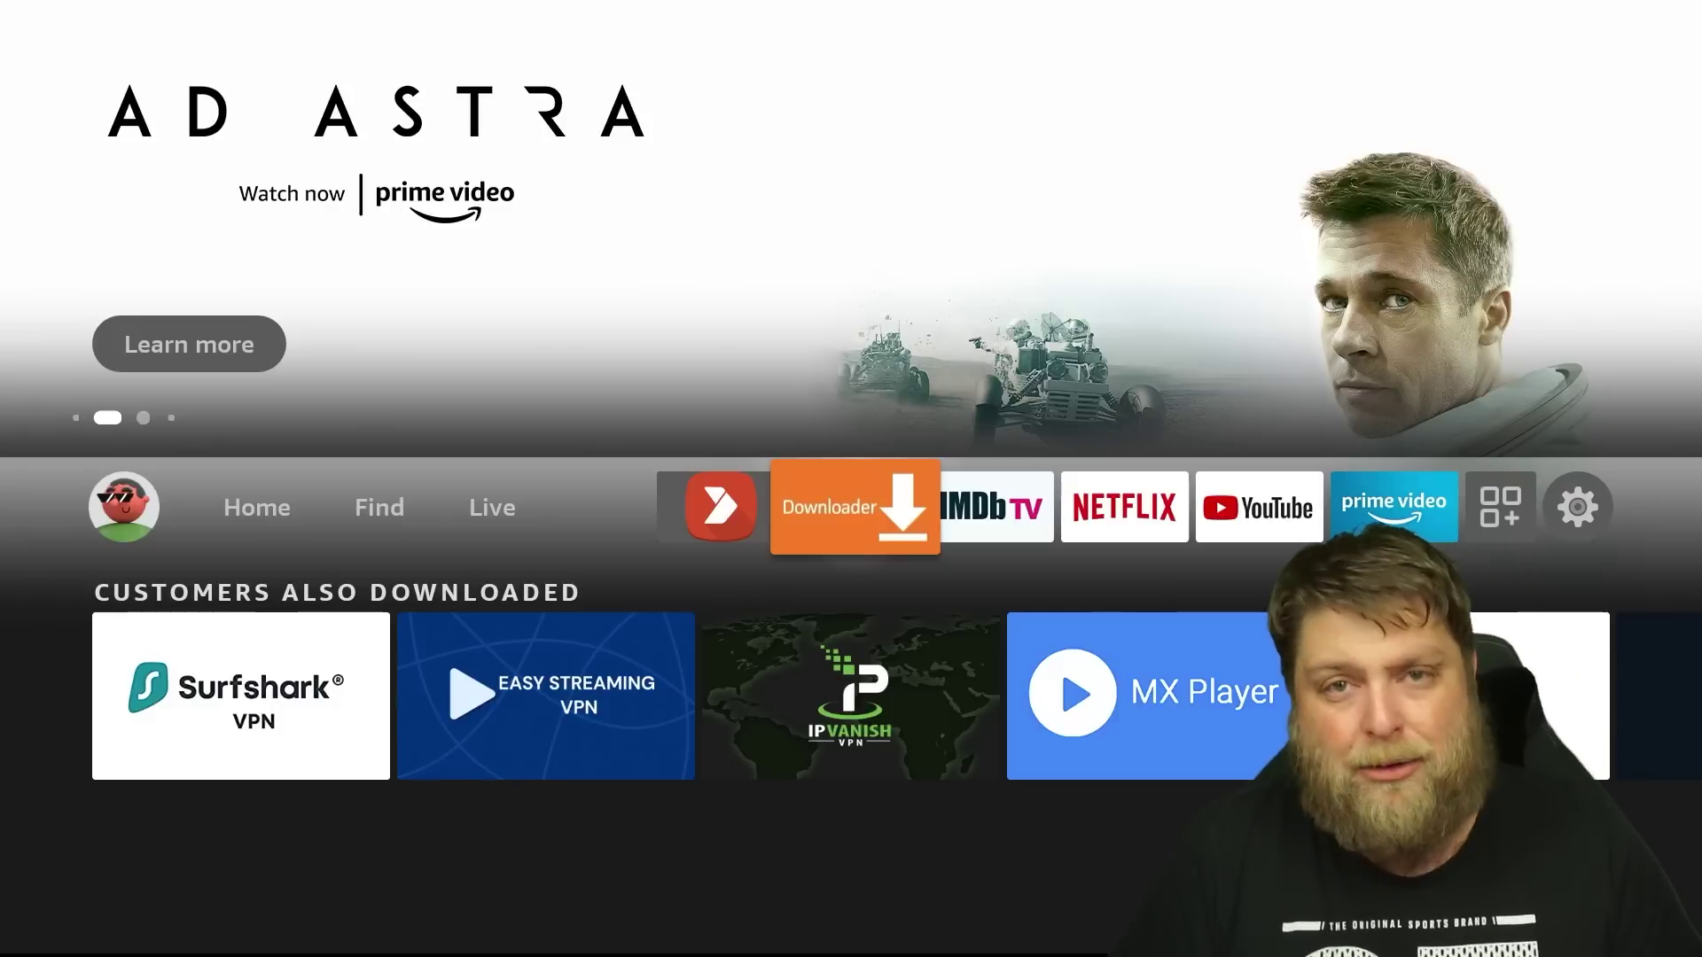
pyautogui.press('Return')
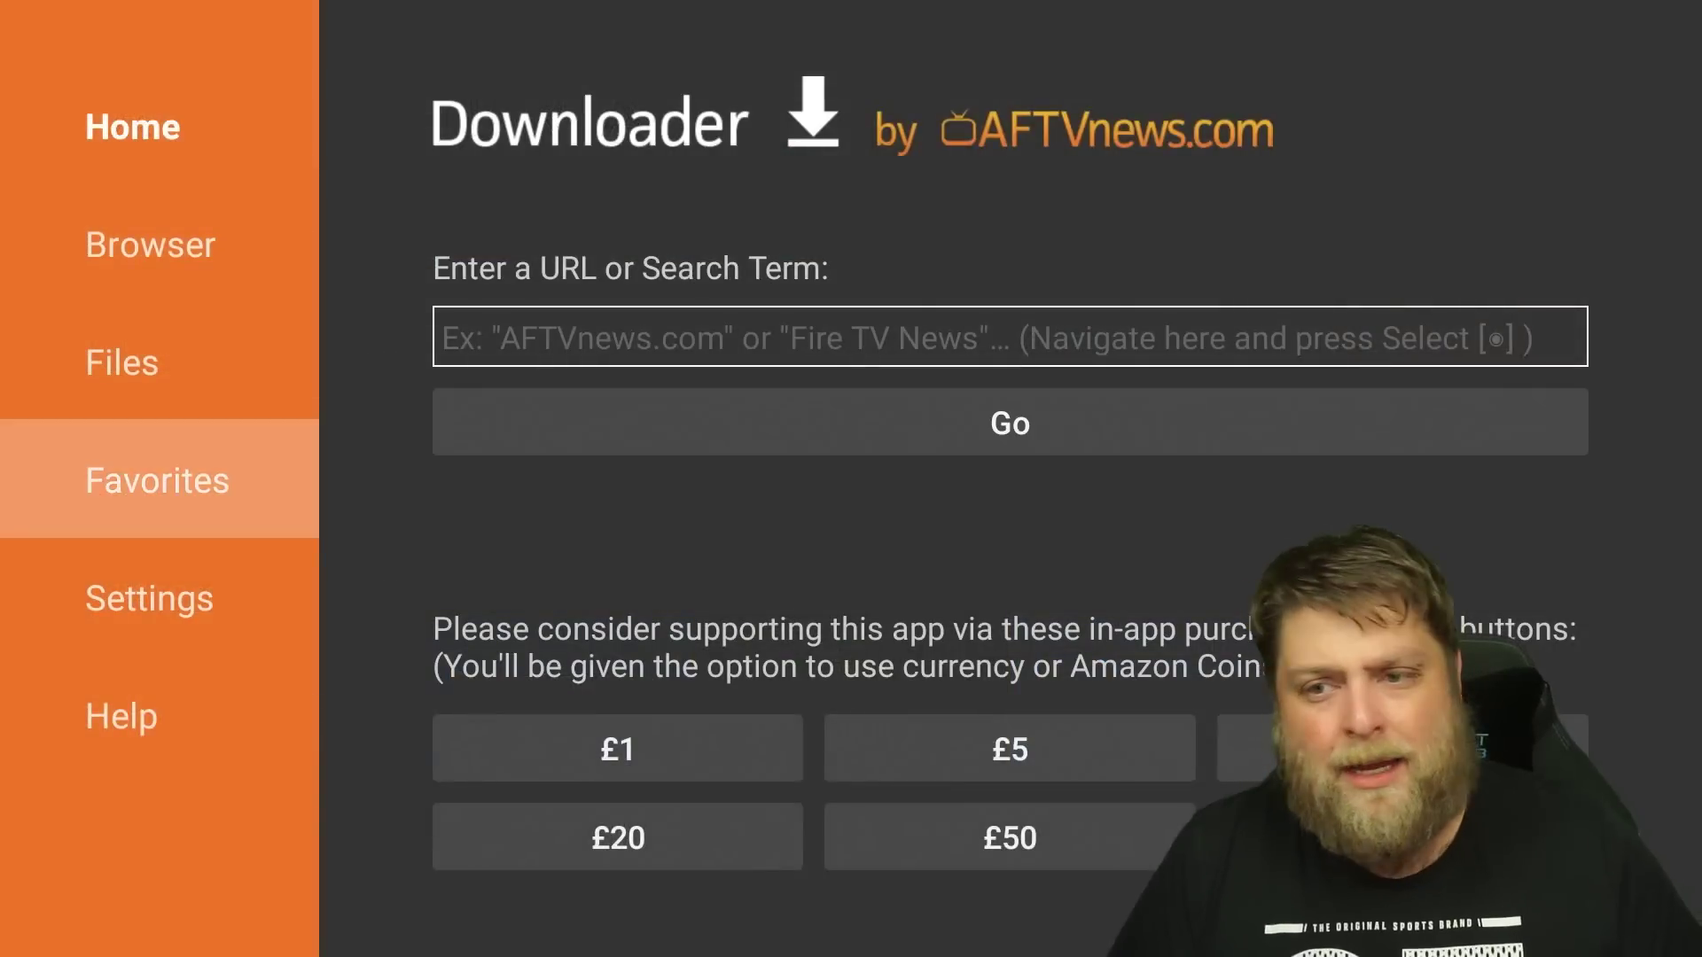
pyautogui.press('Return')
pyautogui.press('Right')
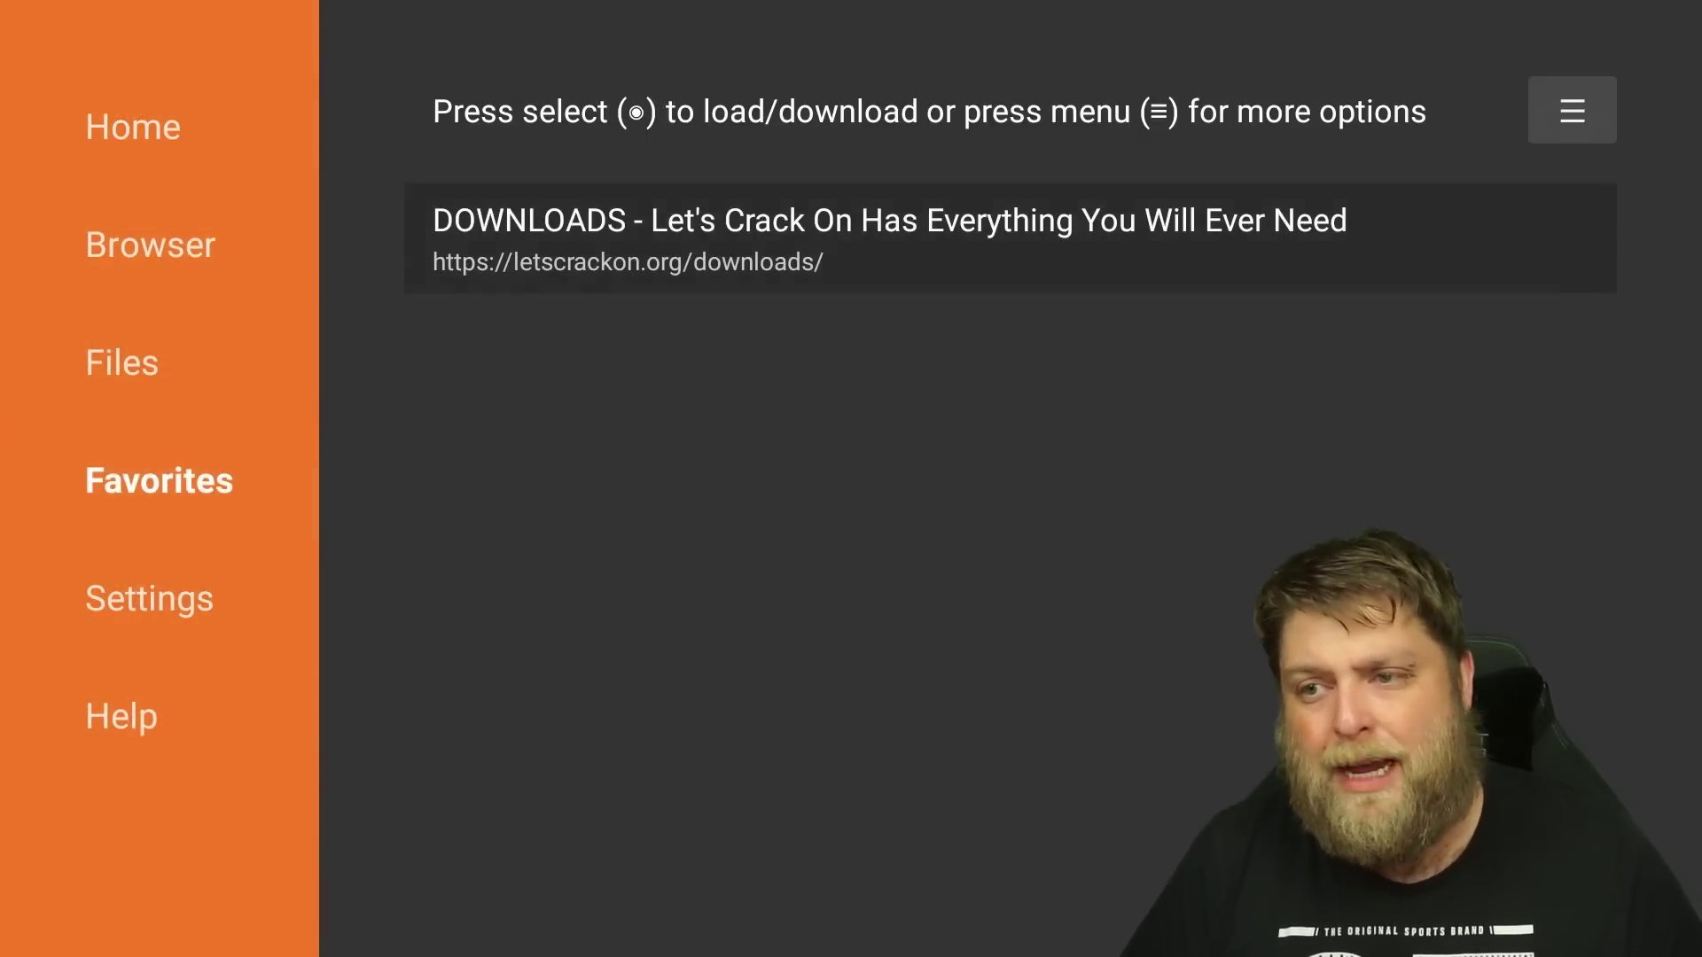
pyautogui.press('Return')
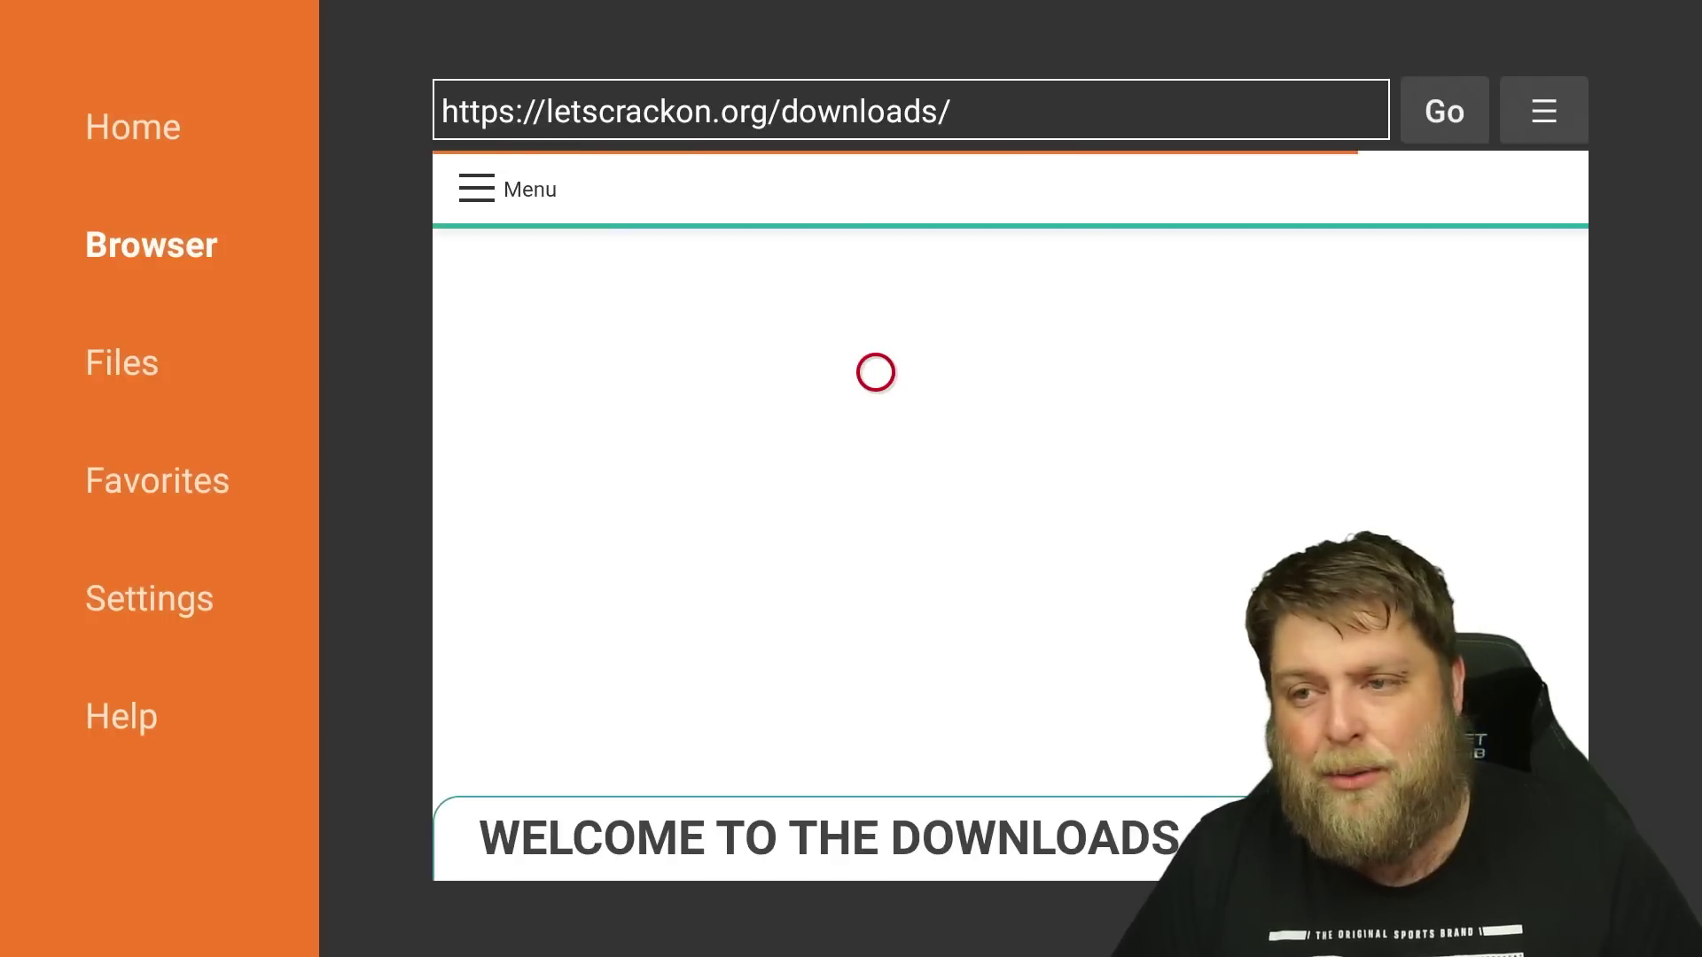
# - Look through the App Stores section of the letscrackon.org downloads page
pyautogui.press('Down')
pyautogui.press('Down')
pyautogui.press('Down')
pyautogui.press('Down')
pyautogui.press('Down')
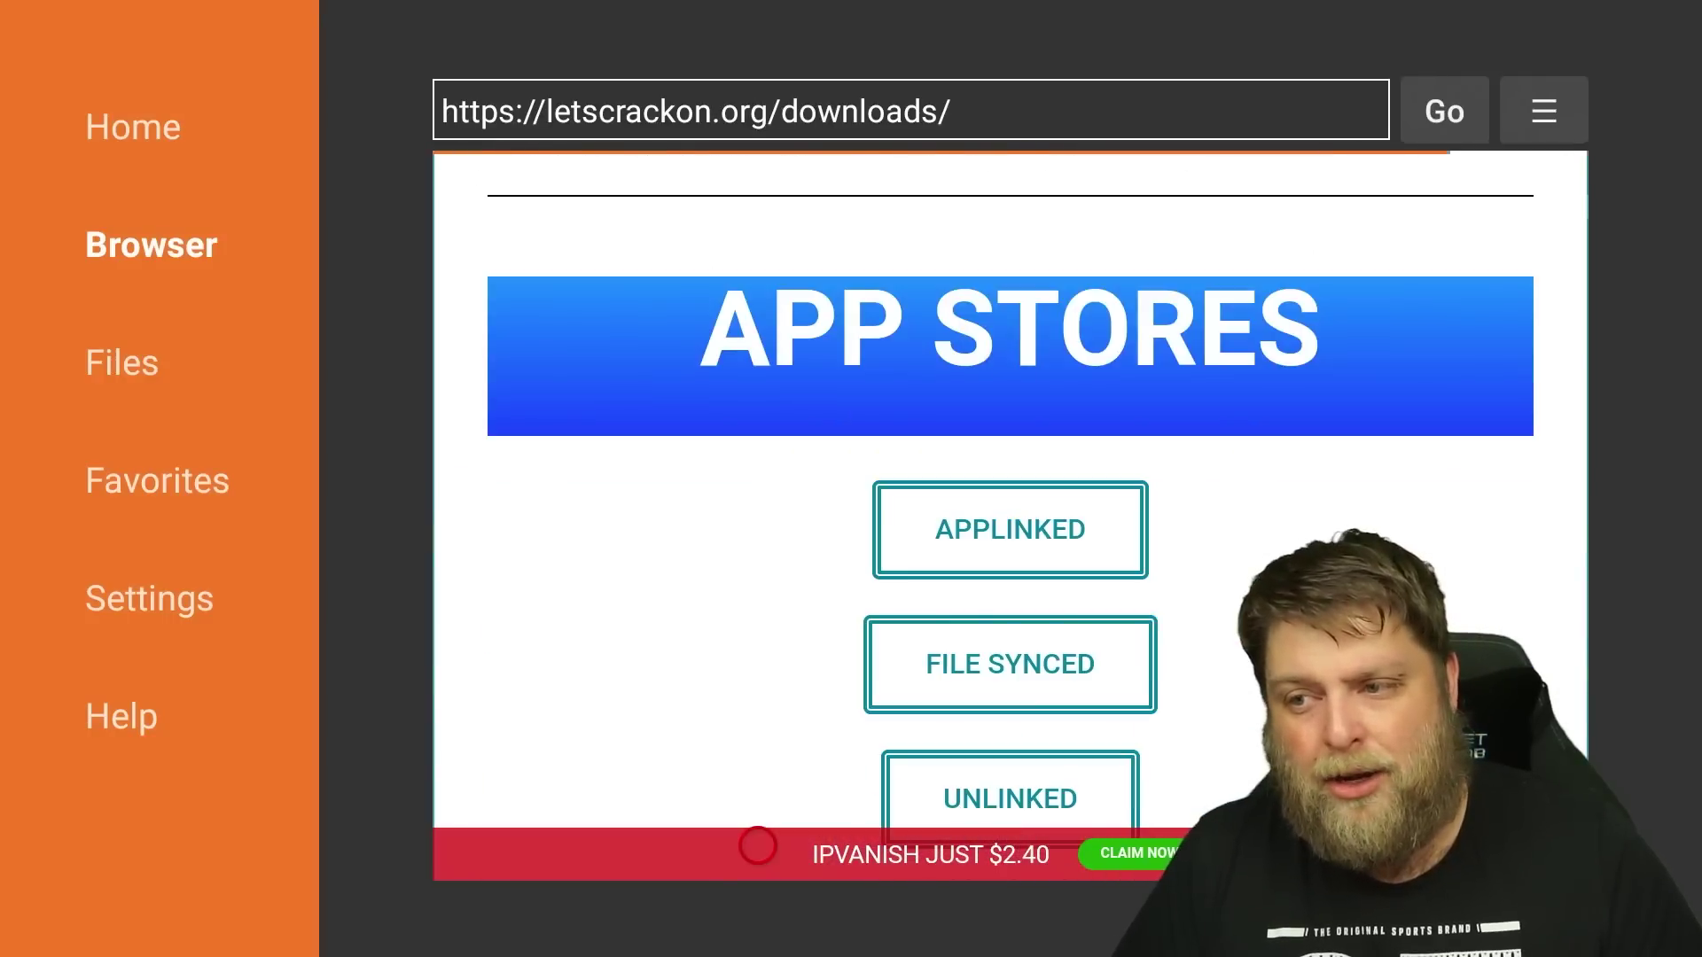
pyautogui.press('Down')
pyautogui.press('Down')
pyautogui.press('Up')
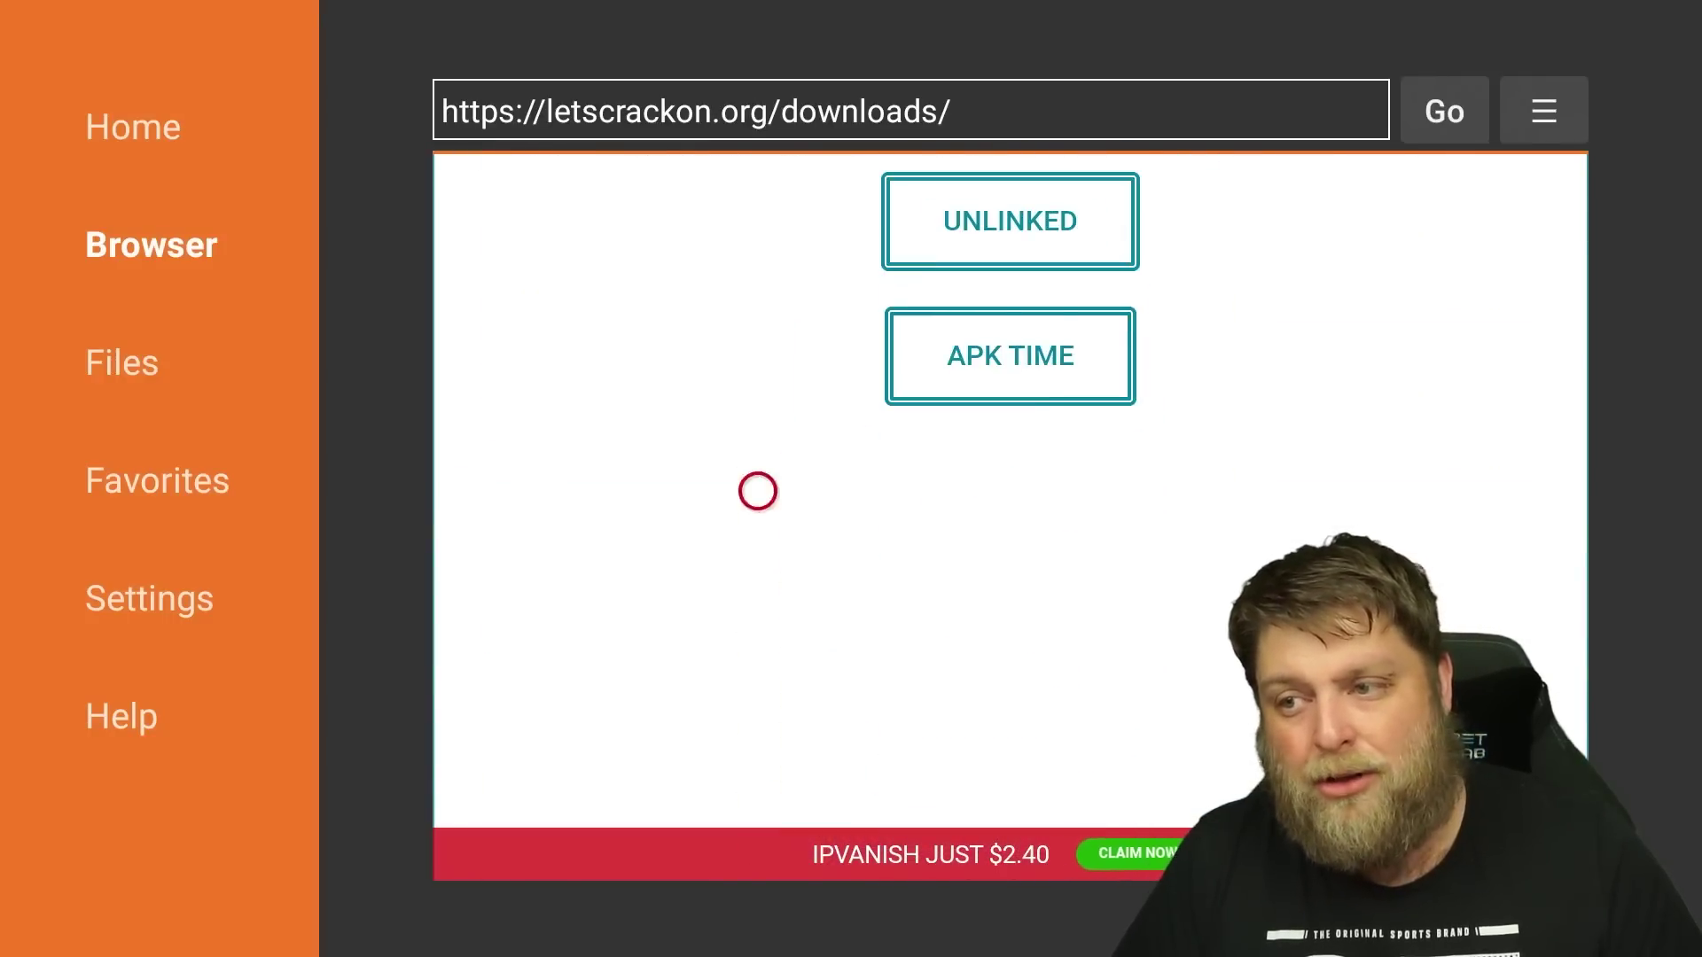
pyautogui.press('Right')
pyautogui.press('Up')
pyautogui.press('Right')
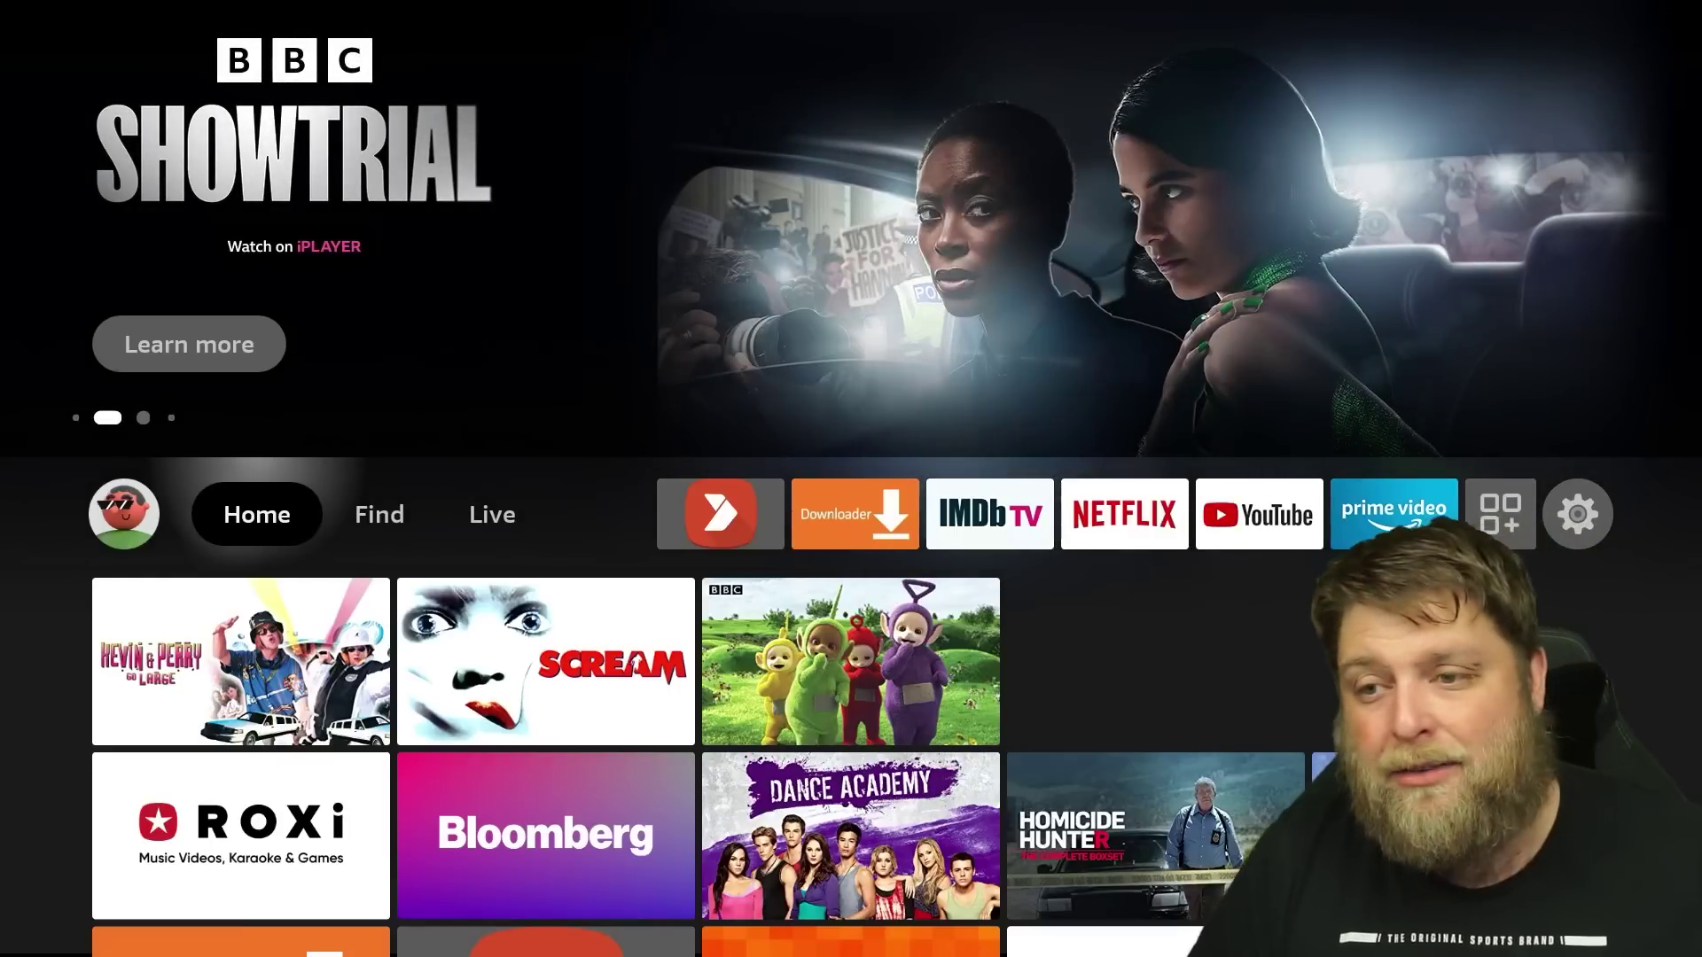
# - Open the Install unknown apps page in the My Fire TV developer options
pyautogui.press('Right')
pyautogui.press('Right')
pyautogui.press('Right')
pyautogui.press('Right')
pyautogui.press('Right')
pyautogui.press('Right')
pyautogui.press('Right')
pyautogui.press('Right')
pyautogui.press('Right')
pyautogui.press('Right')
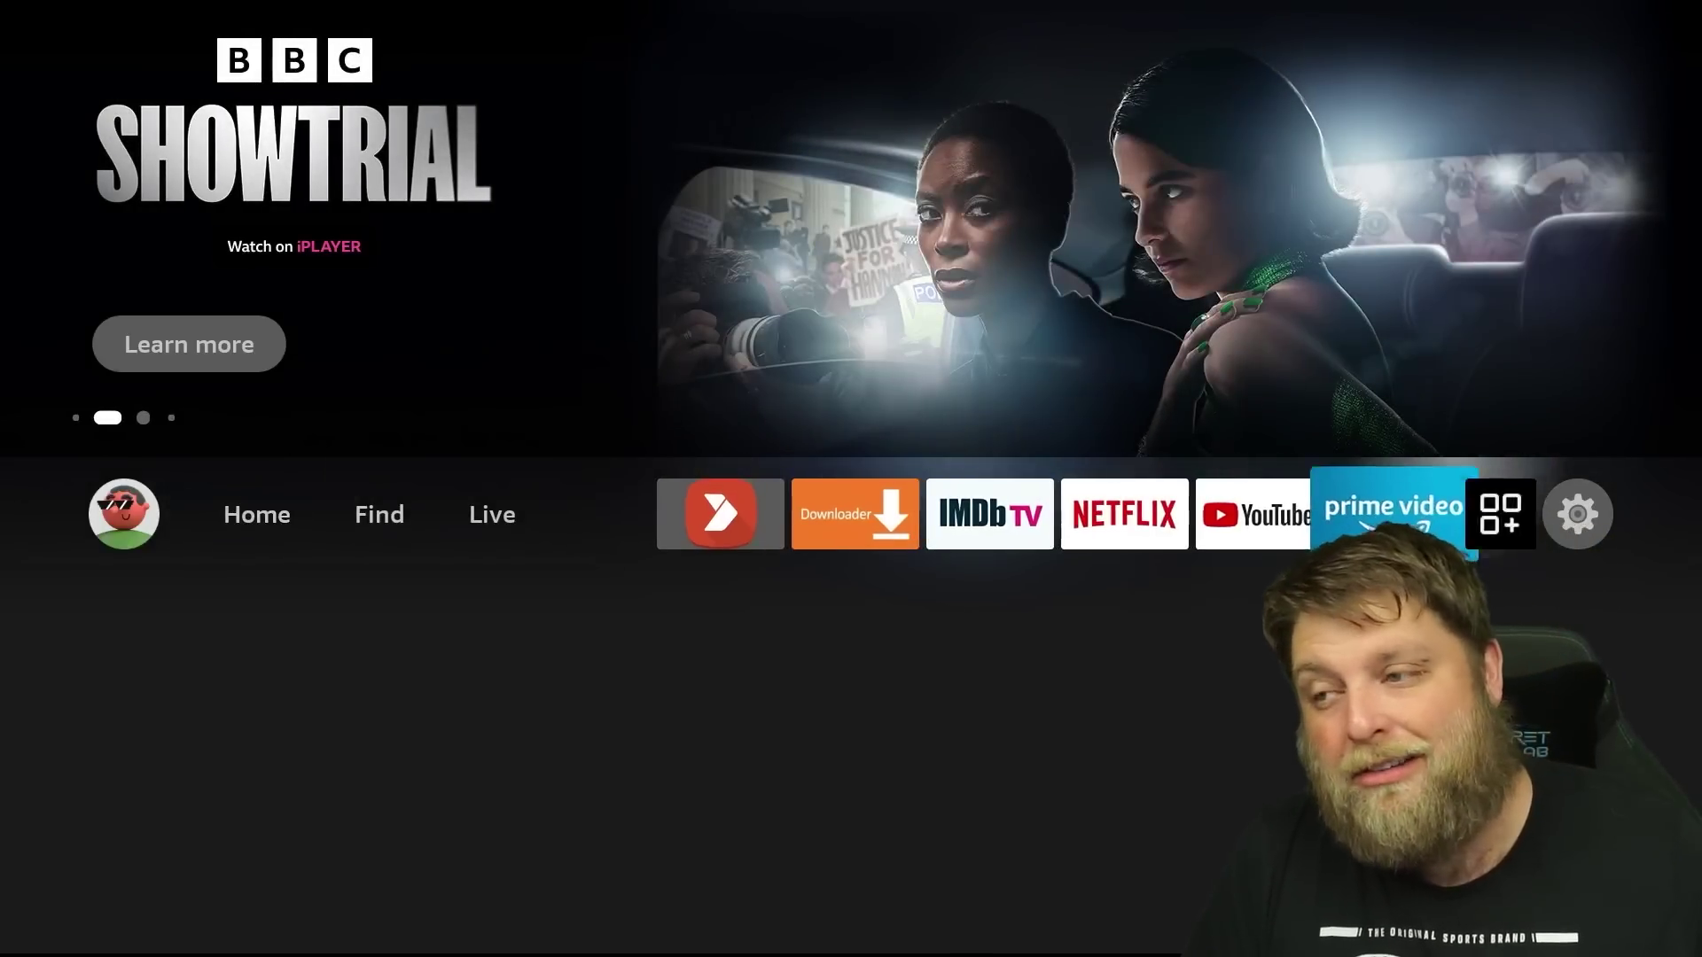
pyautogui.press('Down')
pyautogui.press('Down')
pyautogui.press('Right')
pyautogui.press('Right')
pyautogui.press('Right')
pyautogui.press('Right')
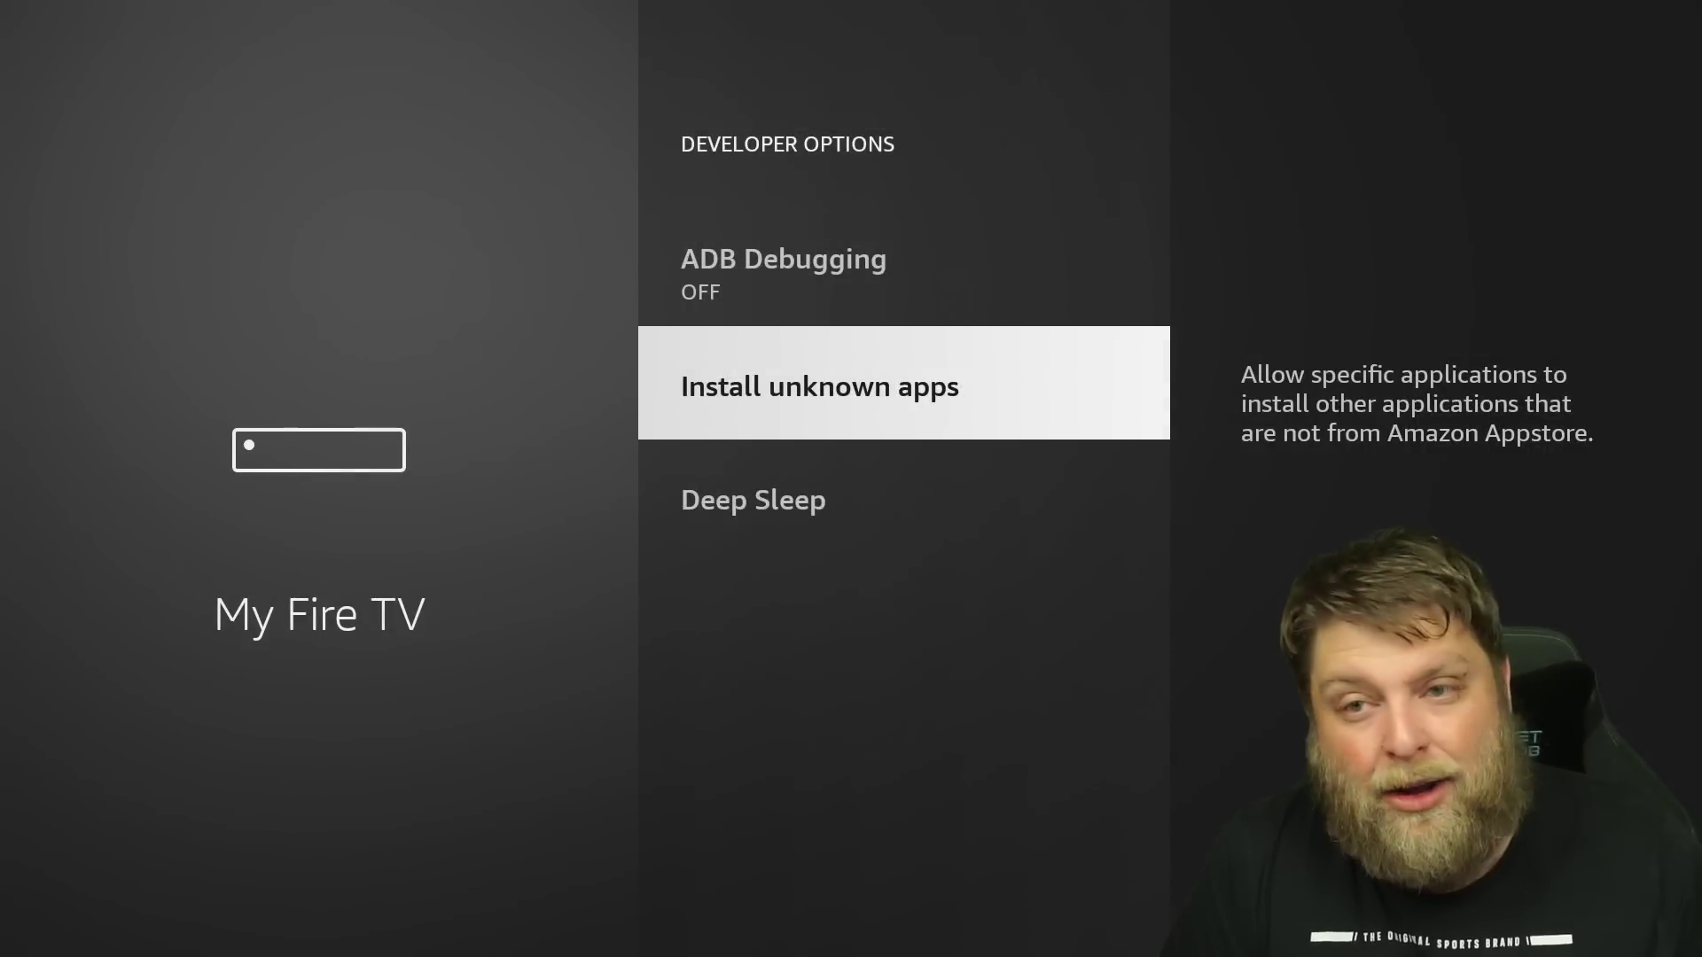
pyautogui.press('Return')
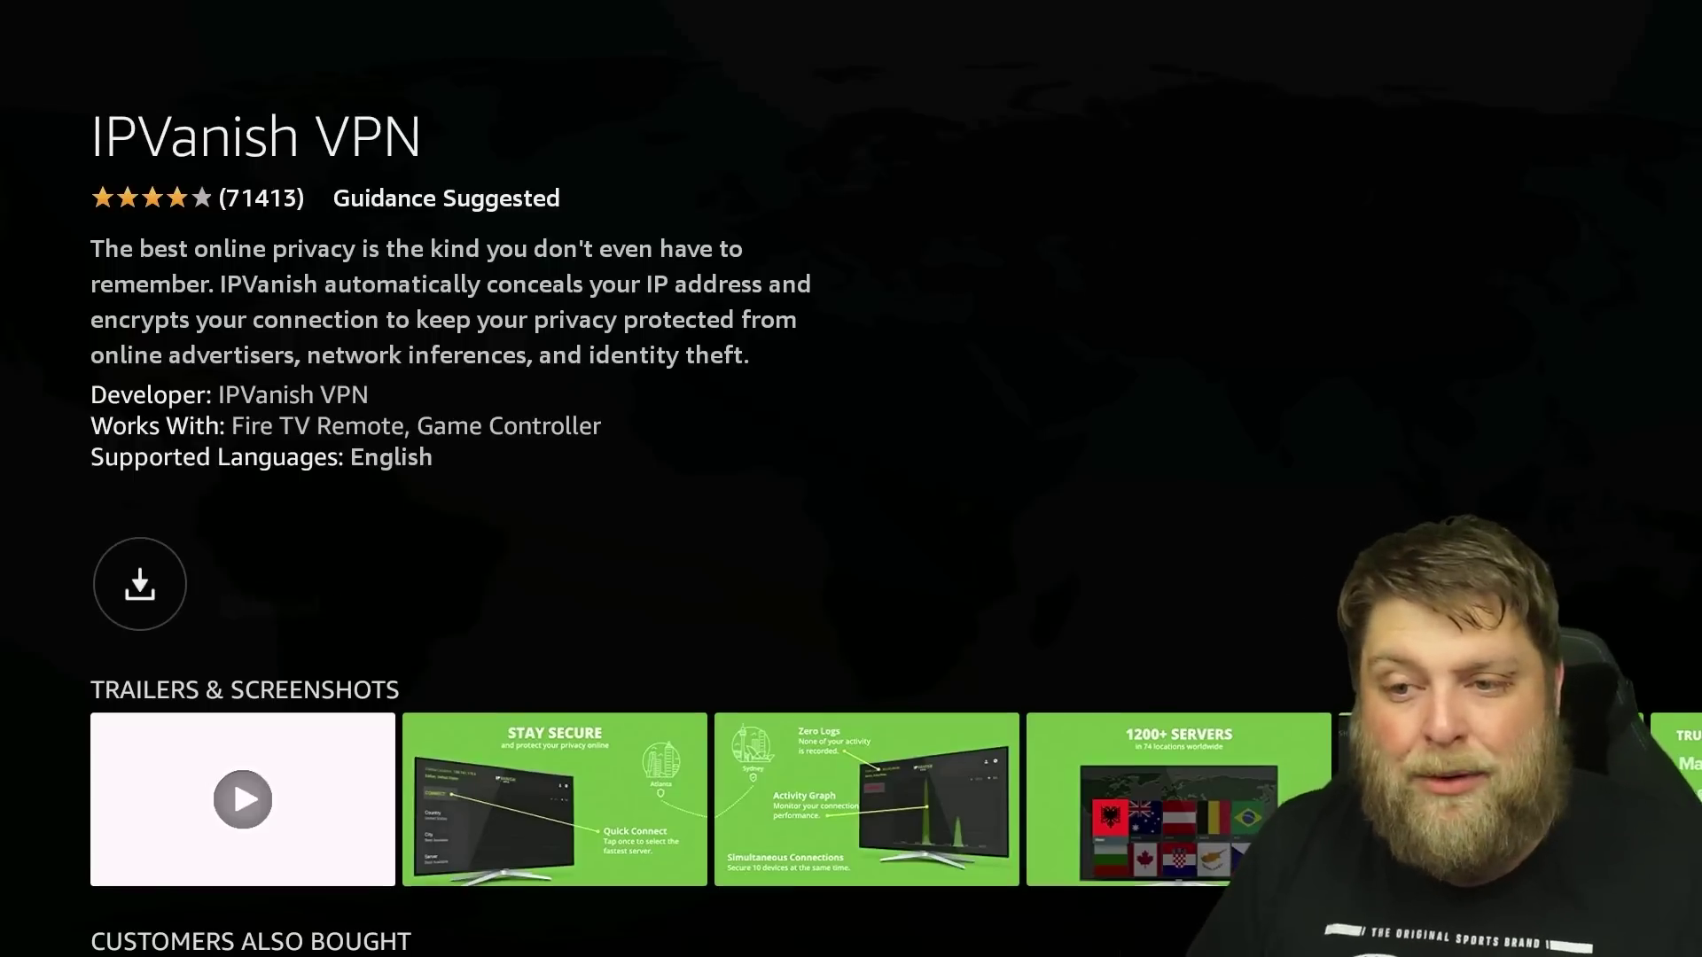
# - Install IPVanish VPN from its Appstore page and open the Your Apps & Channels list
pyautogui.press('Return')
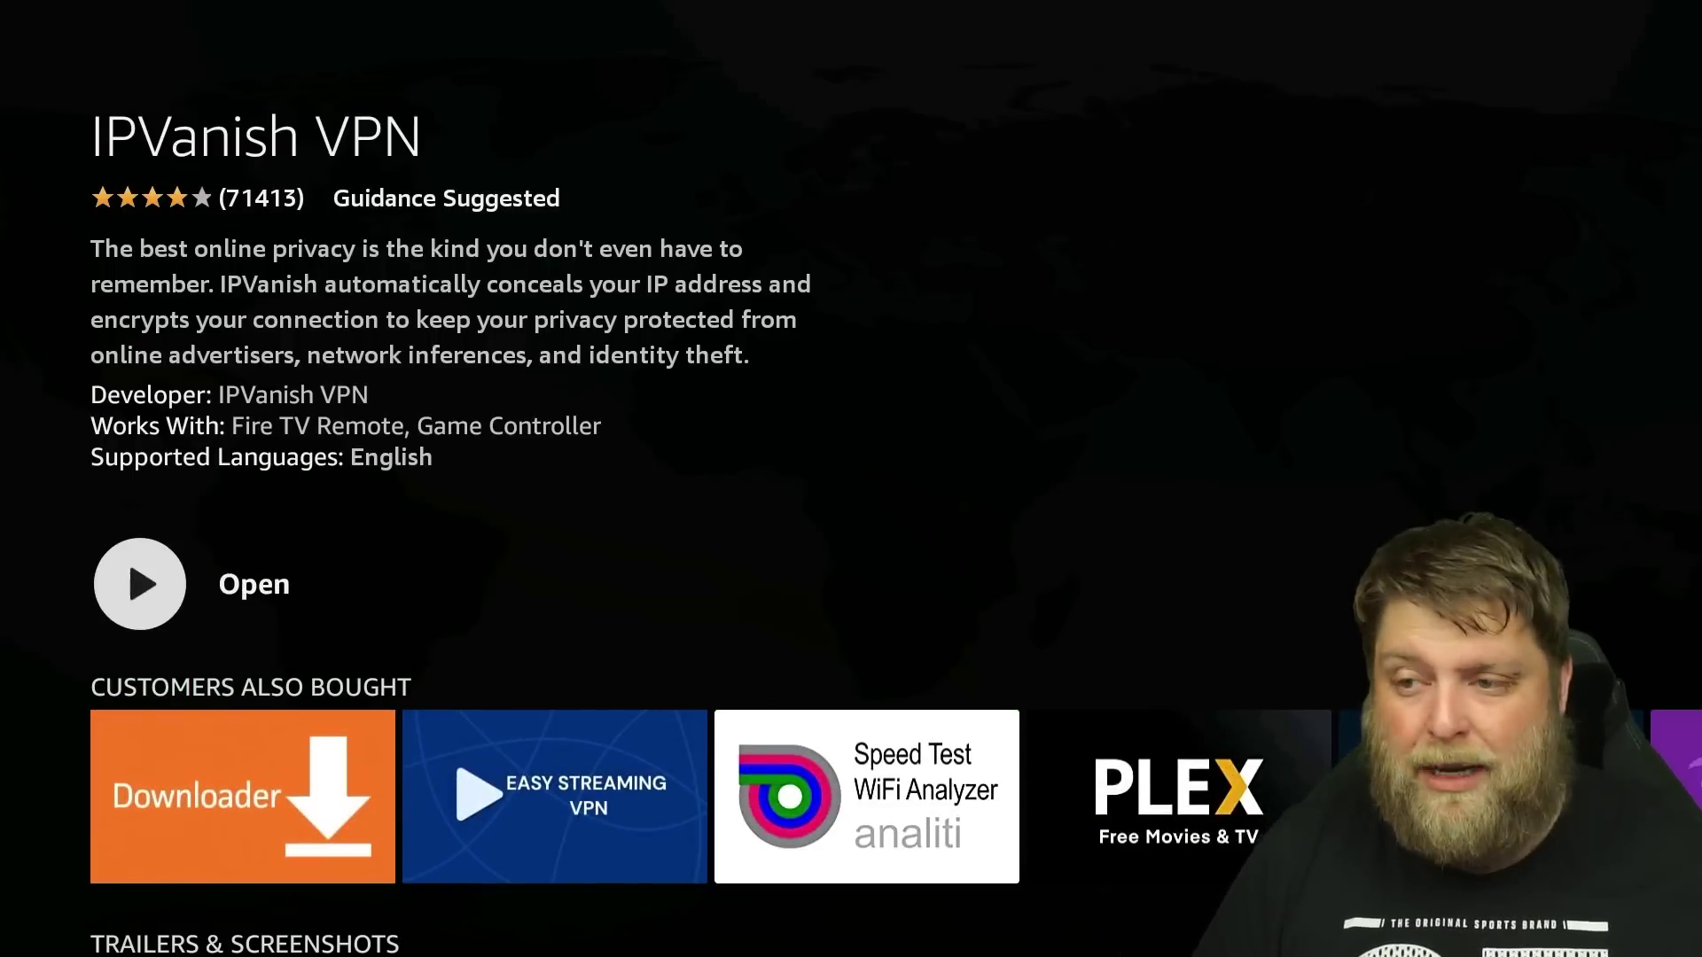
pyautogui.press('Home')
pyautogui.press('Right')
pyautogui.press('Right')
pyautogui.press('Right')
pyautogui.press('Right')
pyautogui.press('Right')
pyautogui.press('Right')
pyautogui.press('Right')
pyautogui.press('Right')
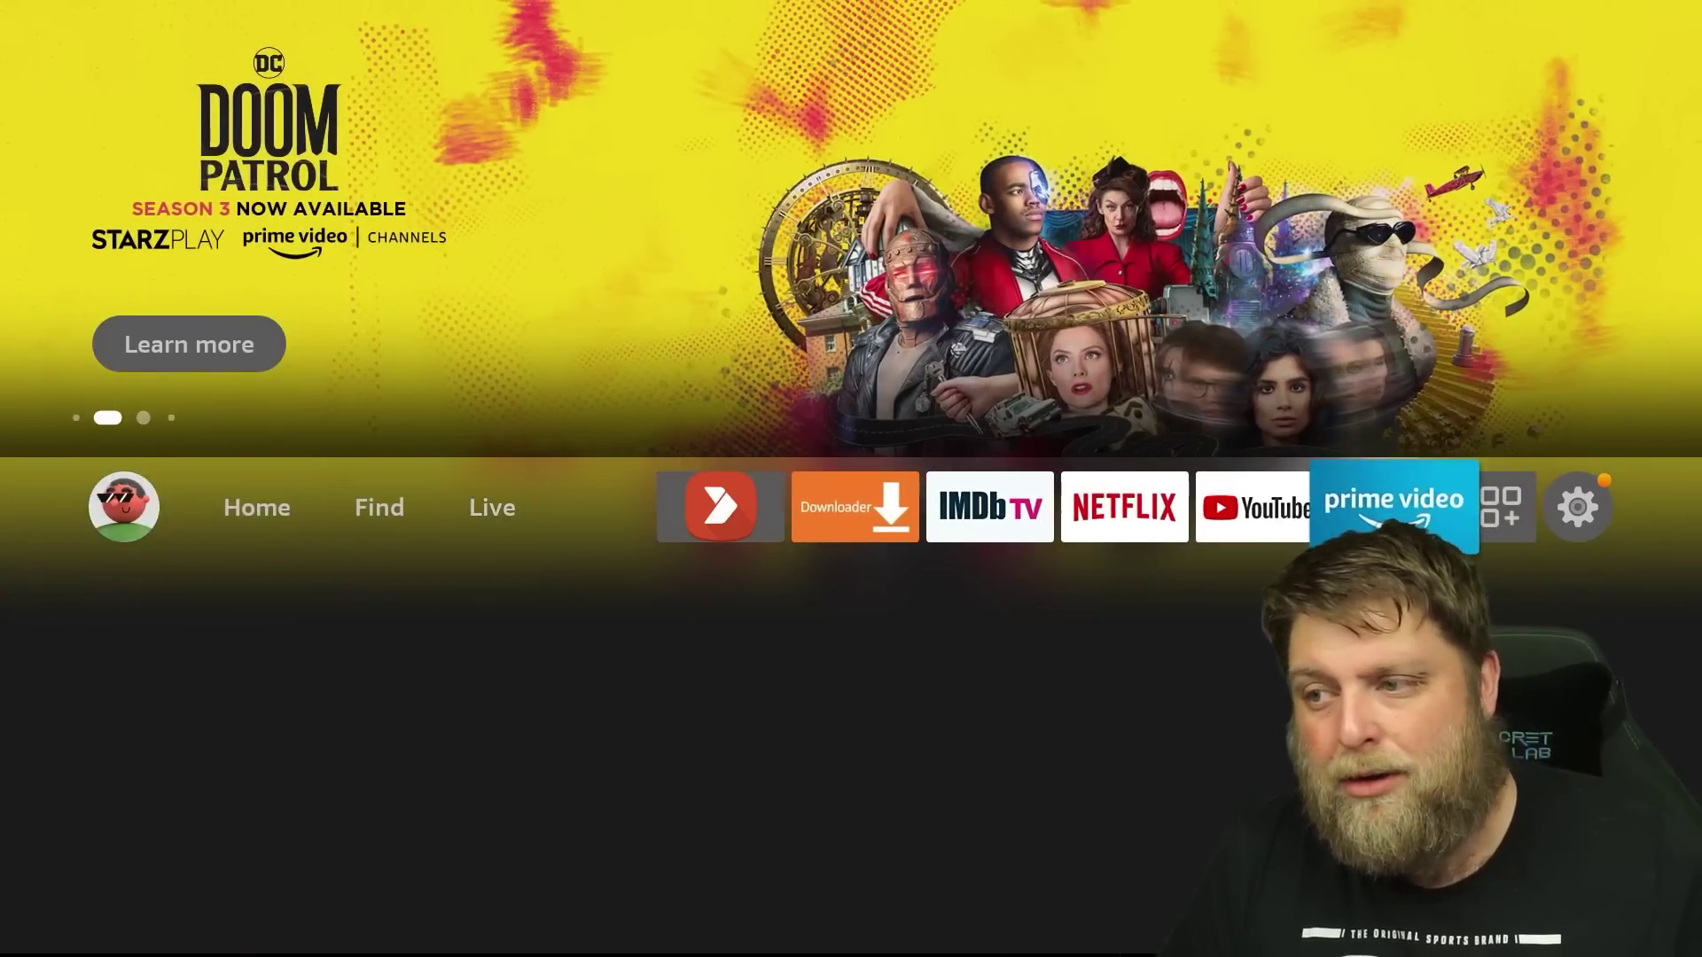
pyautogui.press('Right')
pyautogui.press('Return')
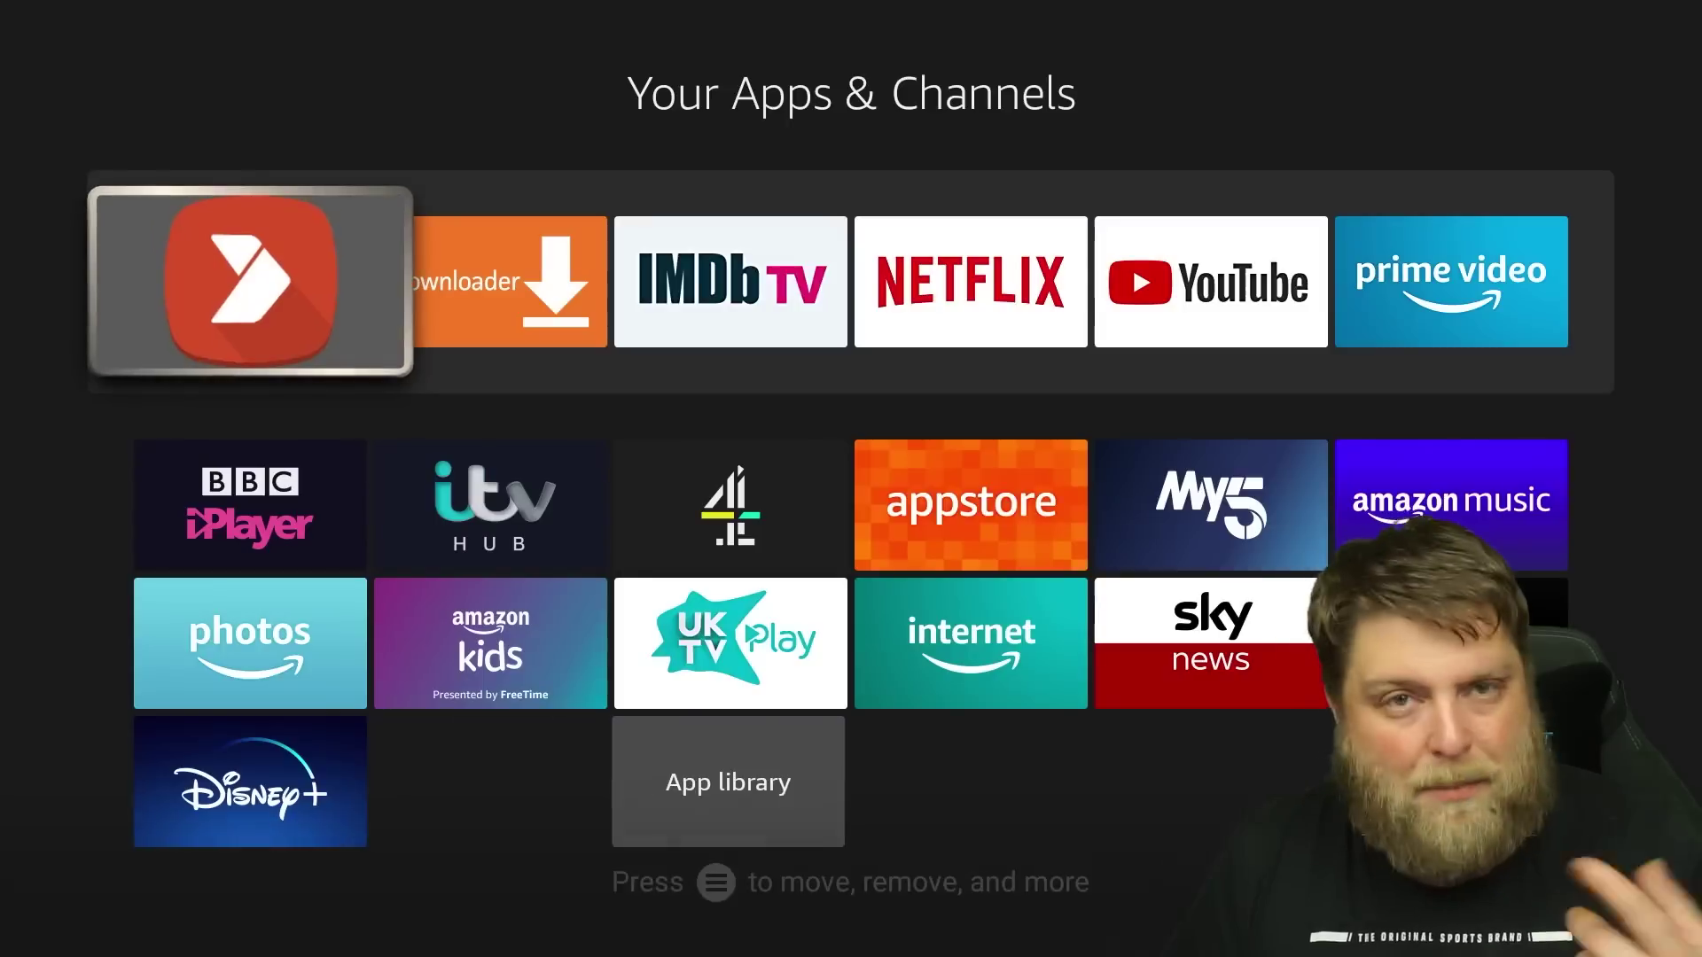
# - Move IPVanish VPN to the first position in Your Apps & Channels and return to the home screen
pyautogui.press('Down')
pyautogui.press('Down')
pyautogui.press('Right')
pyautogui.press('Menu')
pyautogui.press('Up')
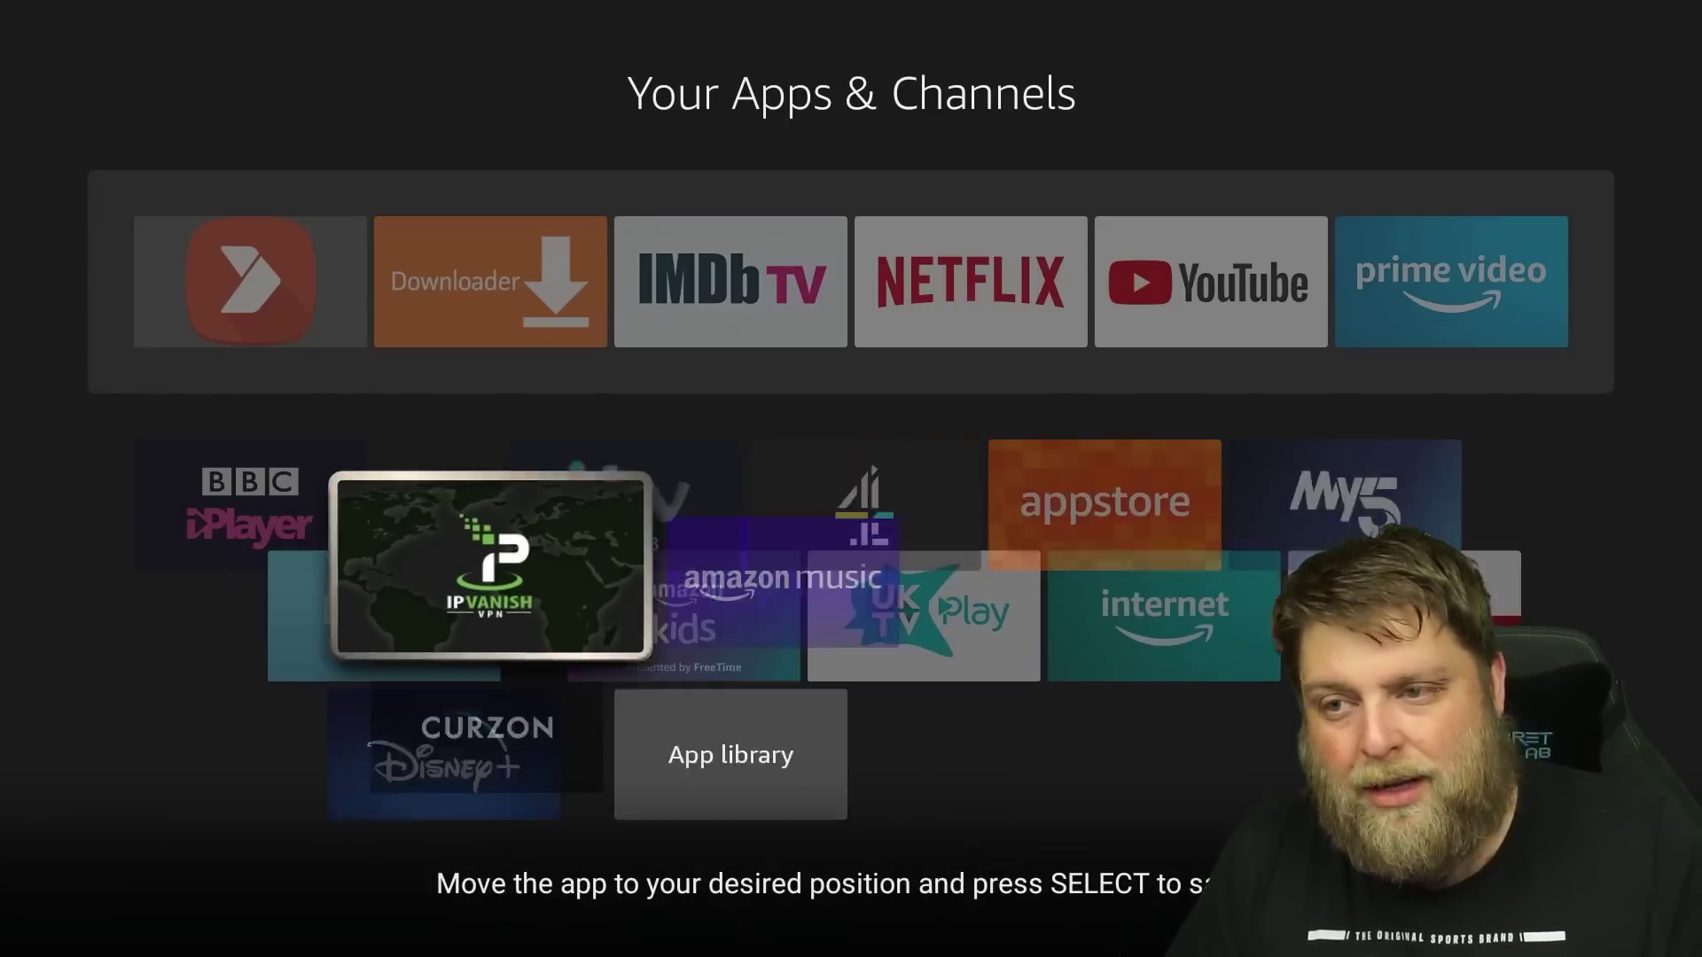
pyautogui.press('Up')
pyautogui.press('Left')
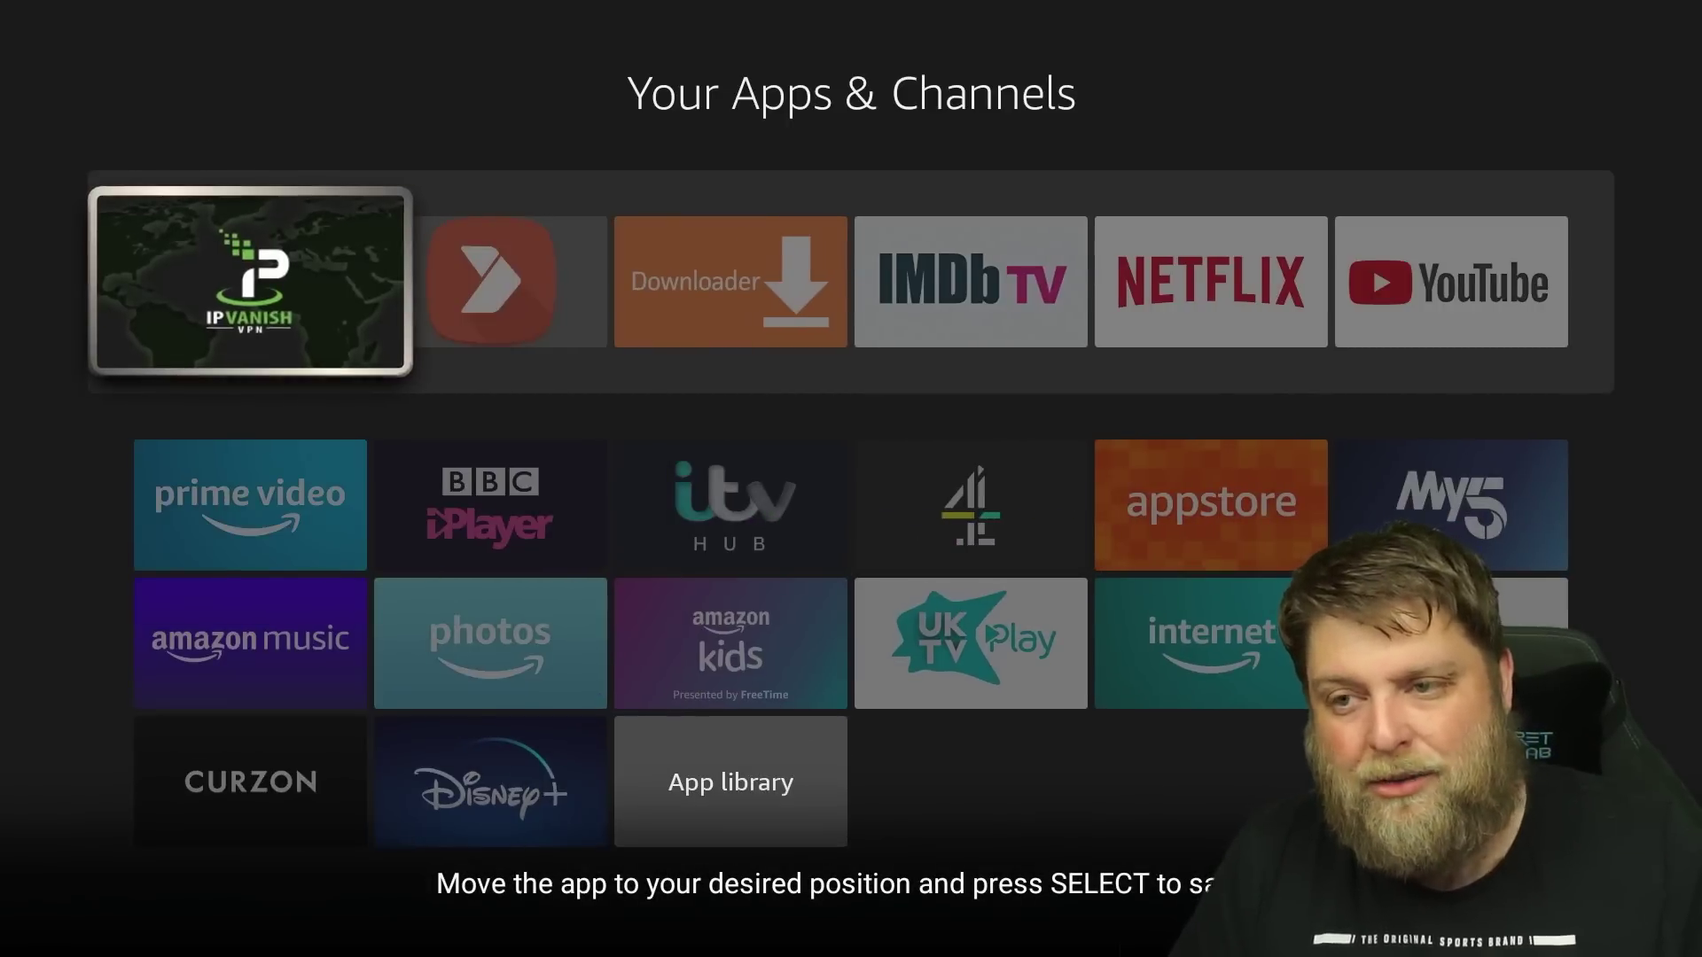
pyautogui.press('Return')
pyautogui.press('Escape')
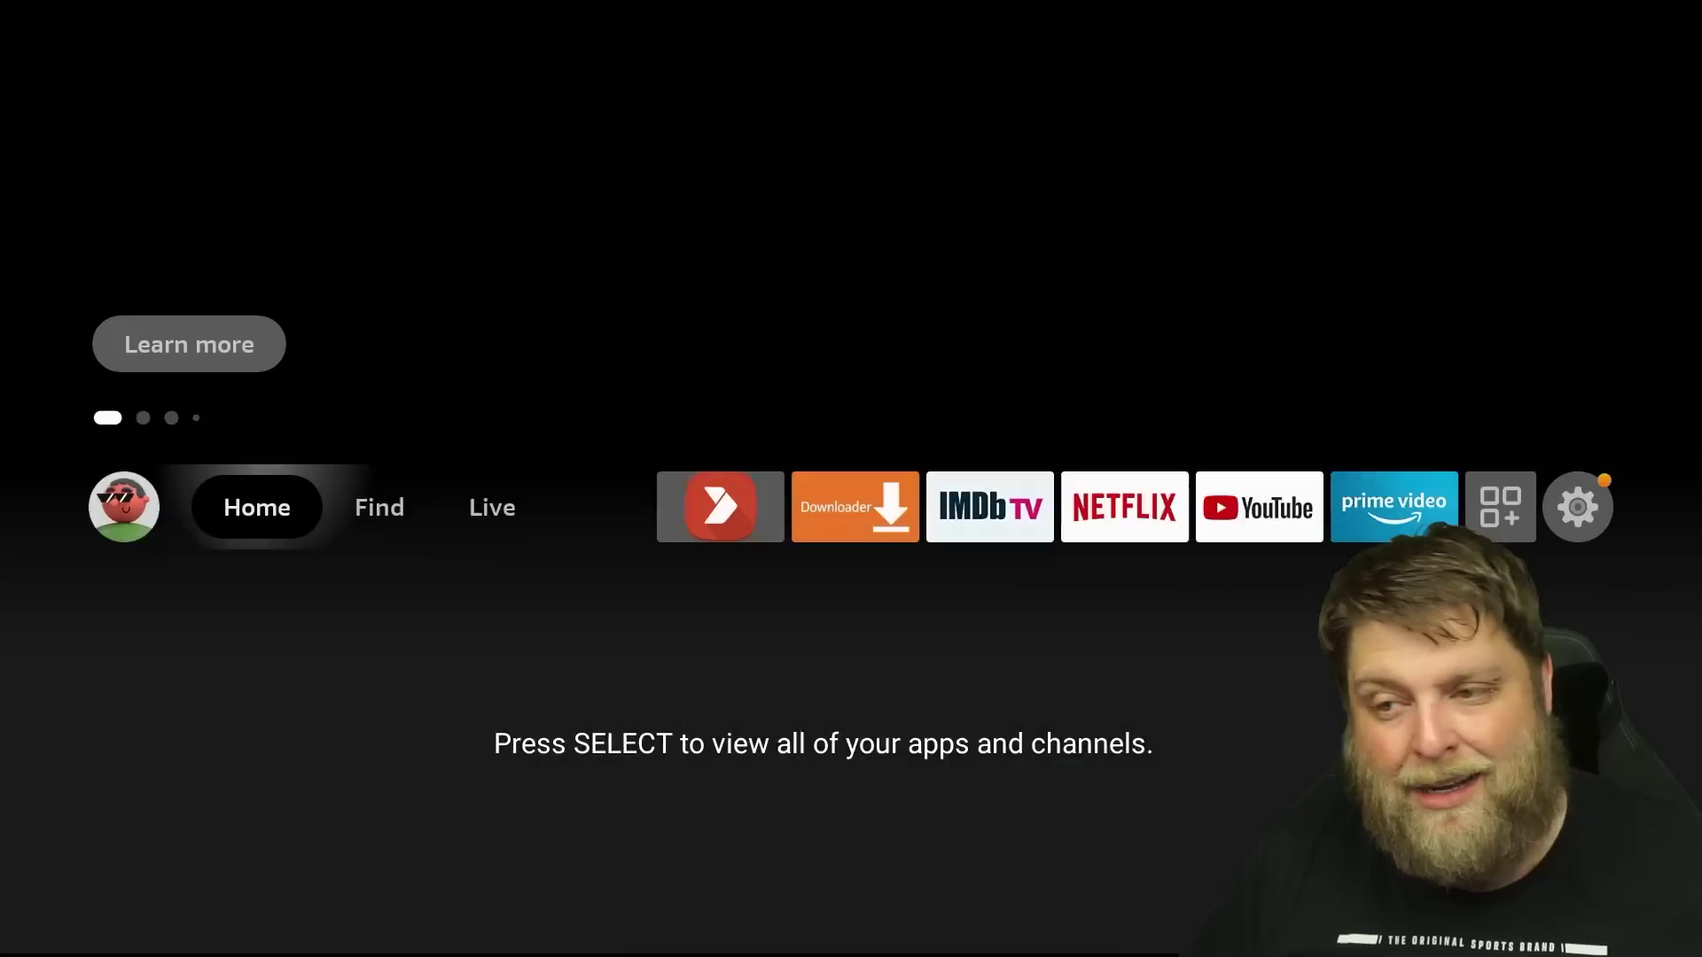
# - Launch IPVanish VPN from the pinned apps on the home screen
pyautogui.press('Right')
pyautogui.press('Right')
pyautogui.press('Left')
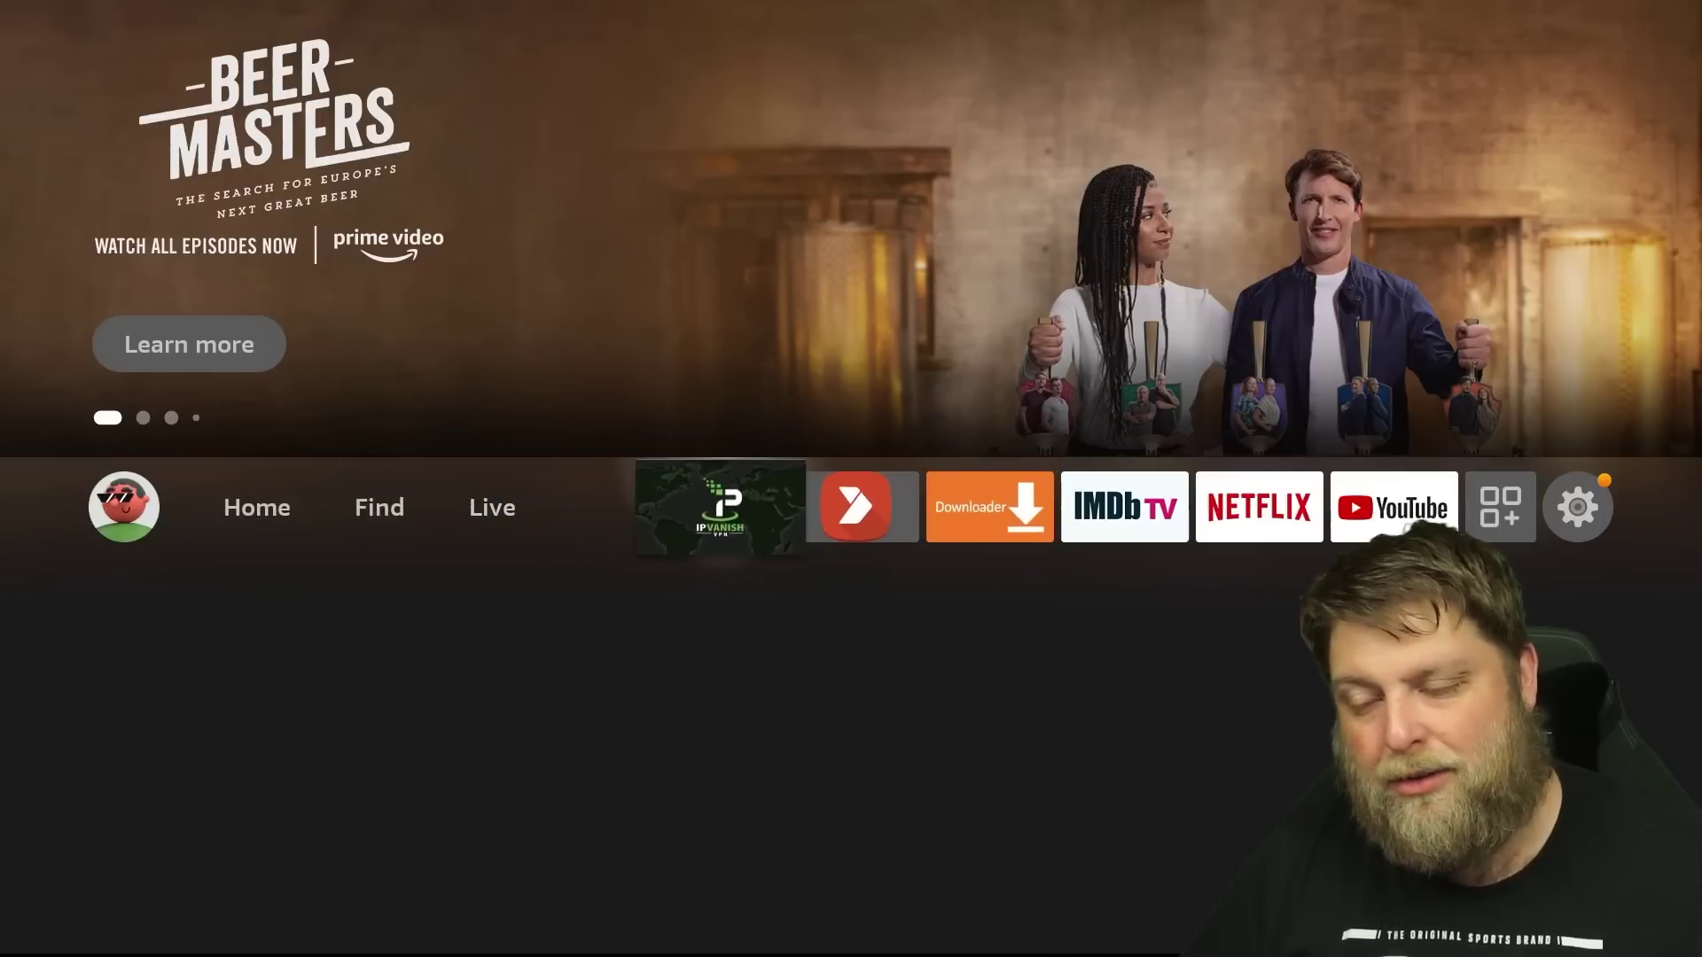
pyautogui.press('Return')
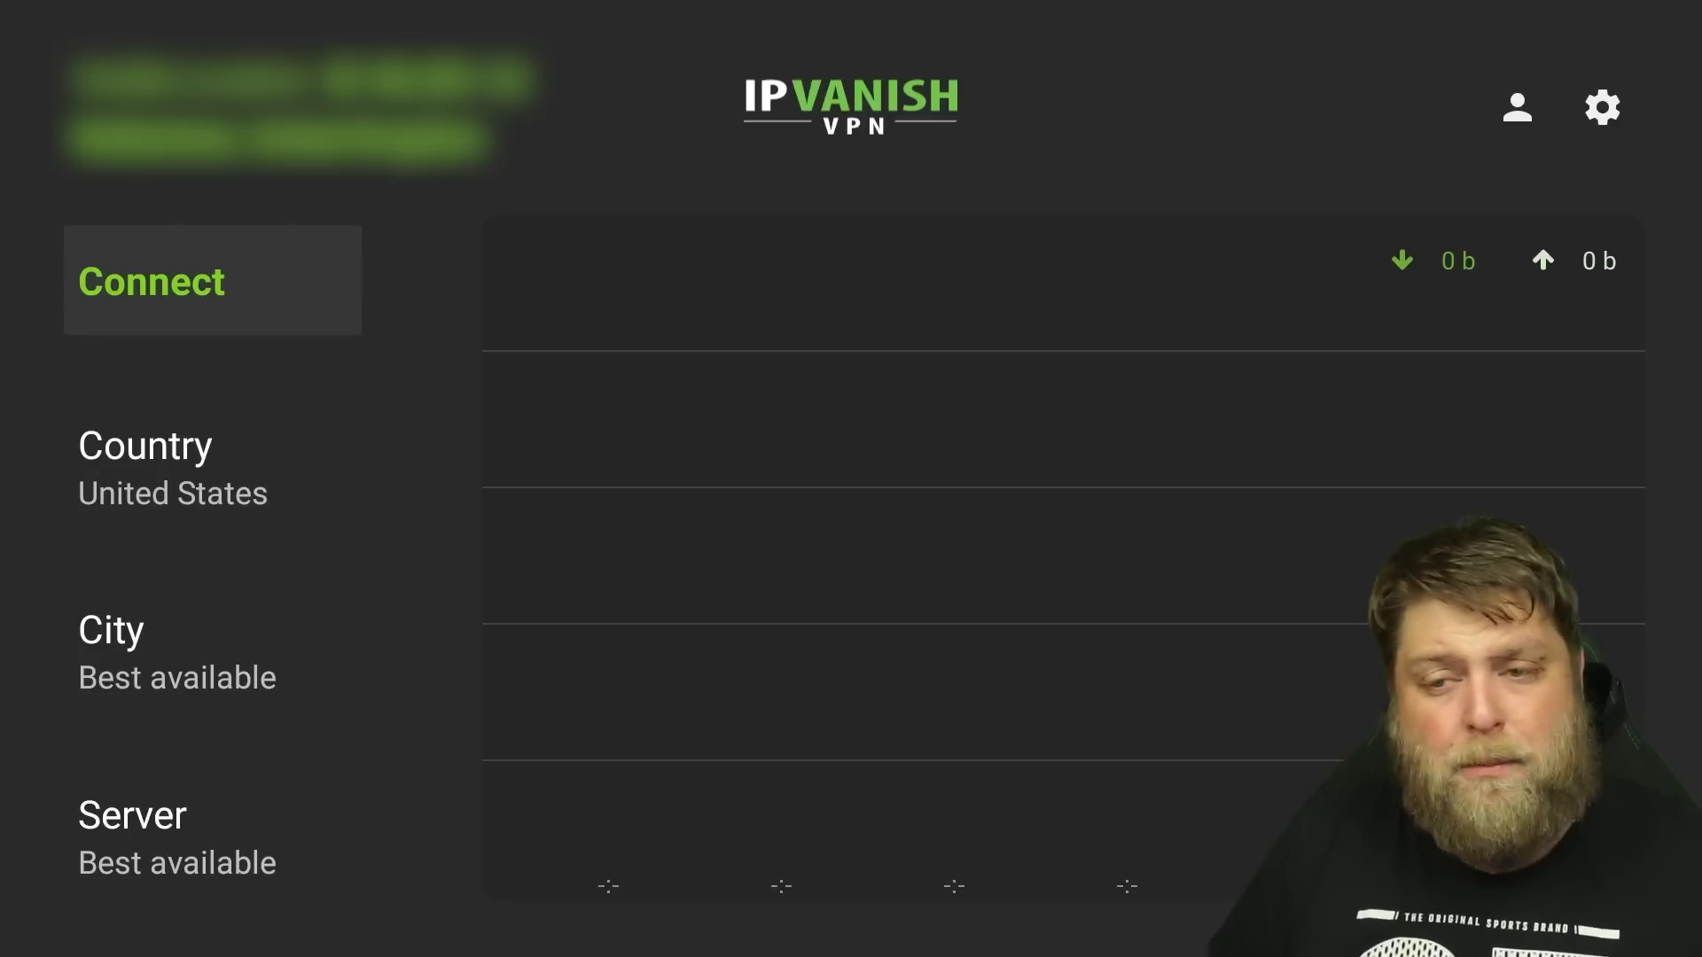
# - Set the IPVanish connection country to United Kingdom
pyautogui.click(213, 466)
pyautogui.press('Return')
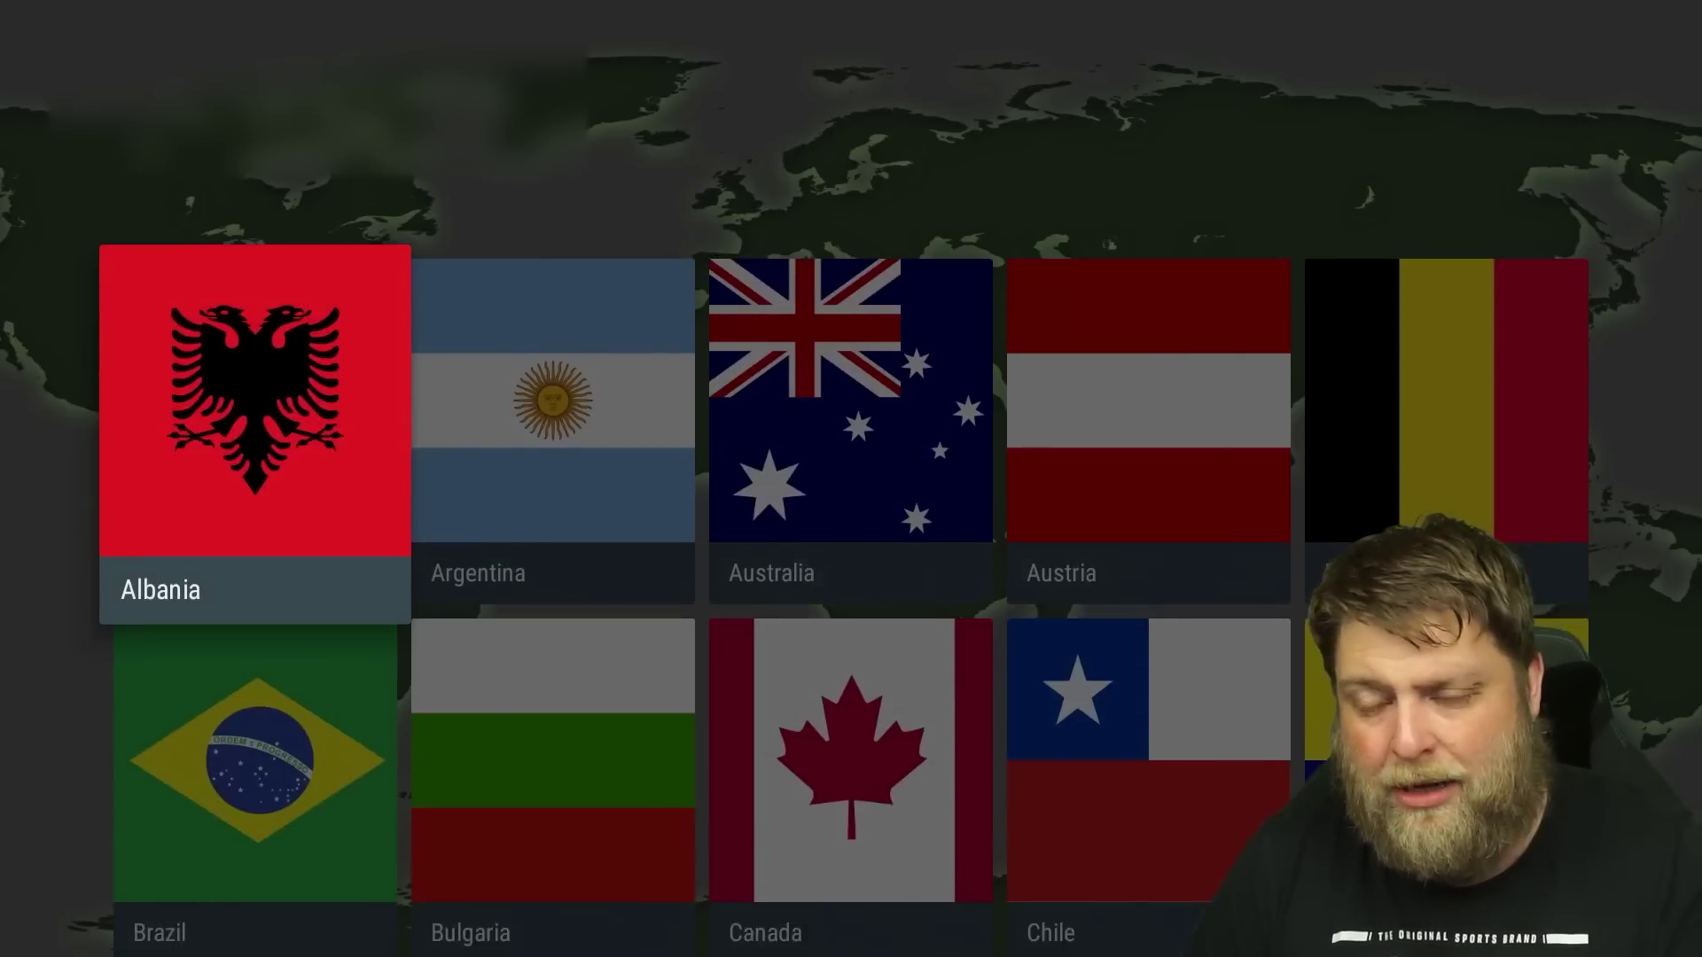
pyautogui.click(248, 753)
pyautogui.press('Down')
pyautogui.press('Down')
pyautogui.press('Down')
pyautogui.press('Down')
pyautogui.press('Down')
pyautogui.press('Down')
pyautogui.press('Down')
pyautogui.press('Down')
pyautogui.press('Down')
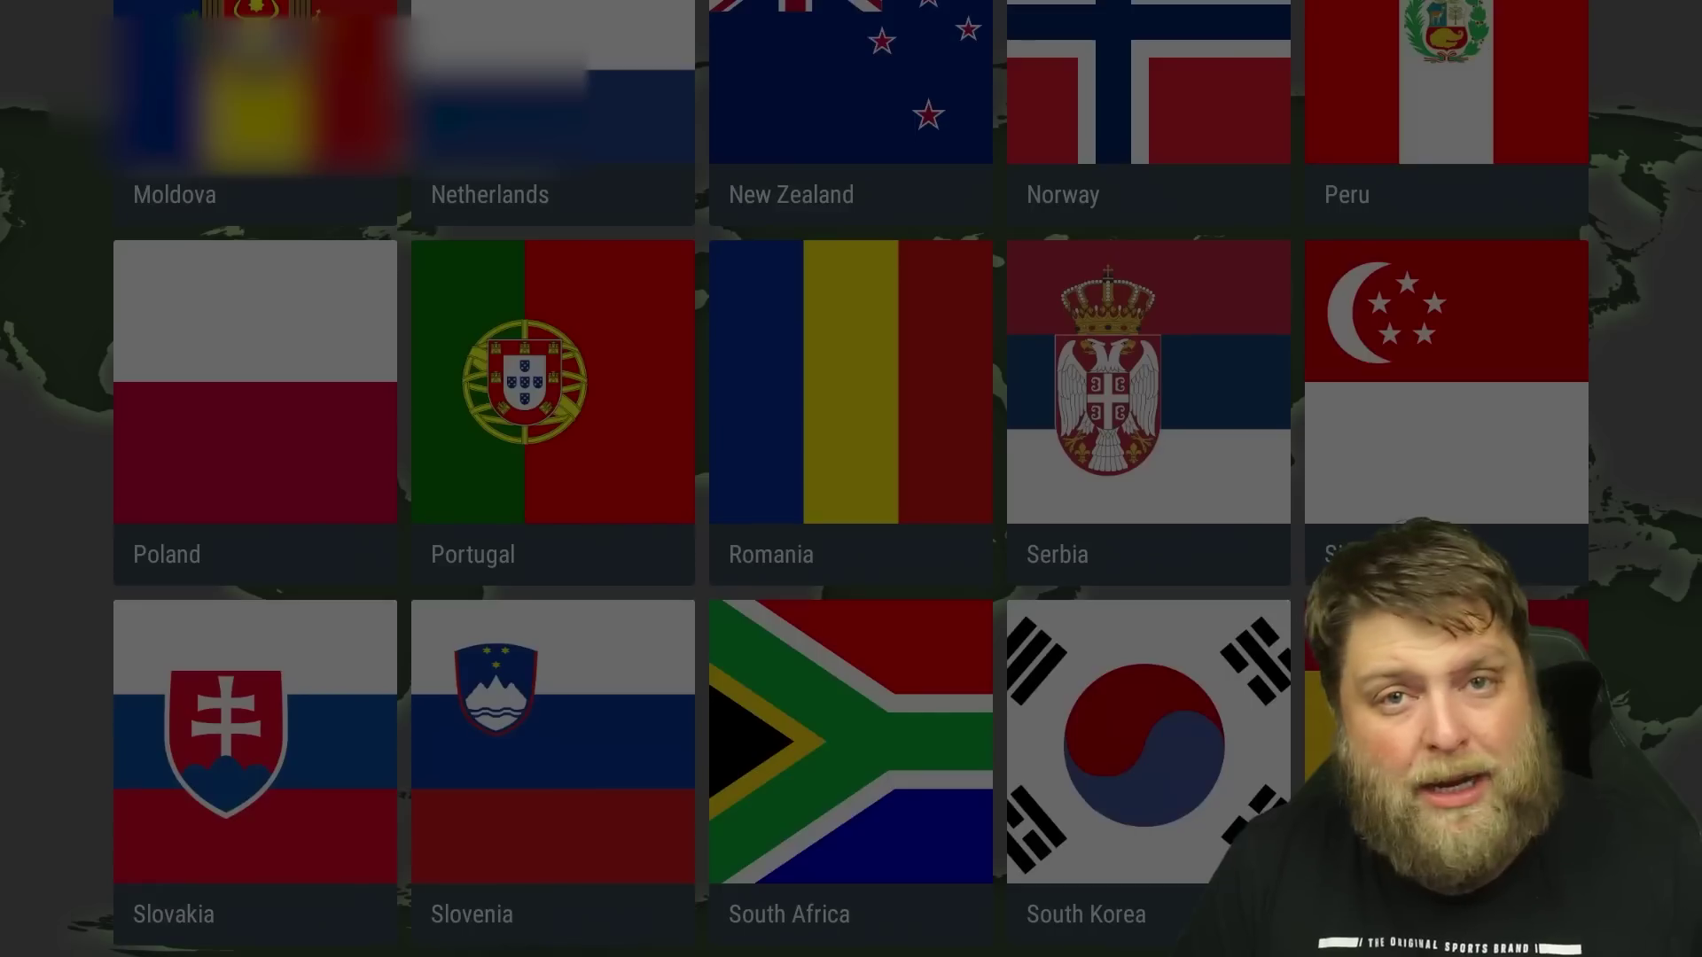
pyautogui.press('Up')
pyautogui.press('Right')
pyautogui.press('Right')
pyautogui.press('Right')
pyautogui.press('Right')
pyautogui.press('Return')
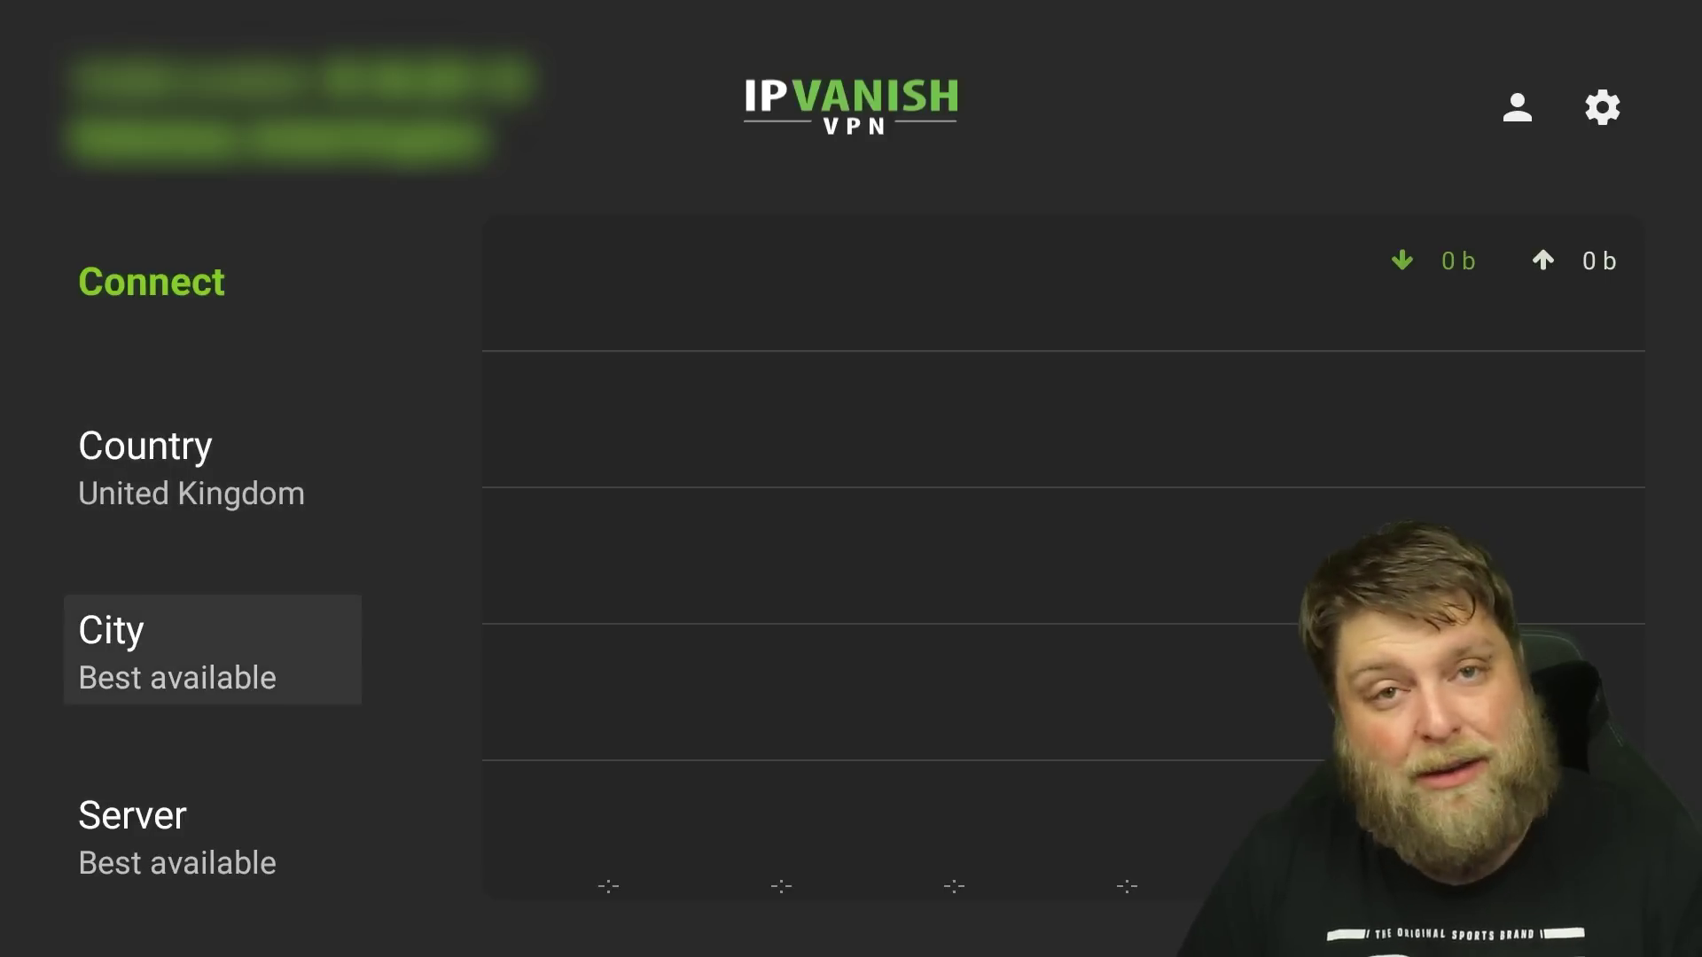
# - Connect the VPN with city and server on Best available, and accept the connection request
pyautogui.press('Down')
pyautogui.press('Up')
pyautogui.press('Up')
pyautogui.press('Up')
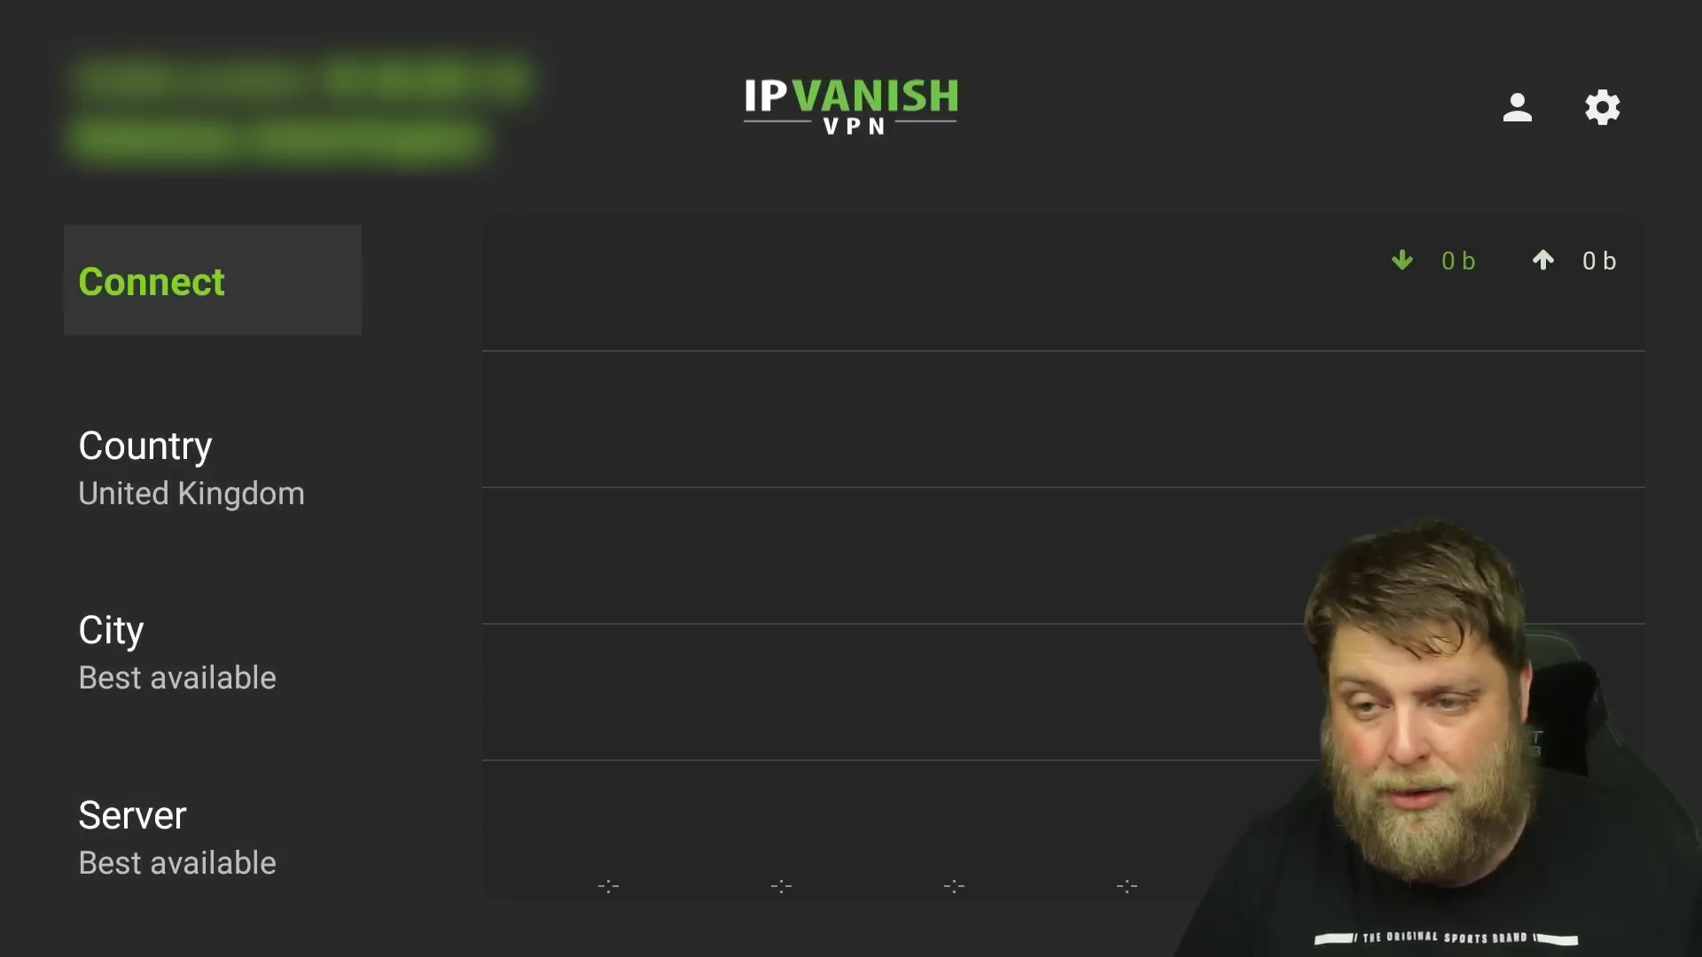
pyautogui.press('Return')
pyautogui.press('Down')
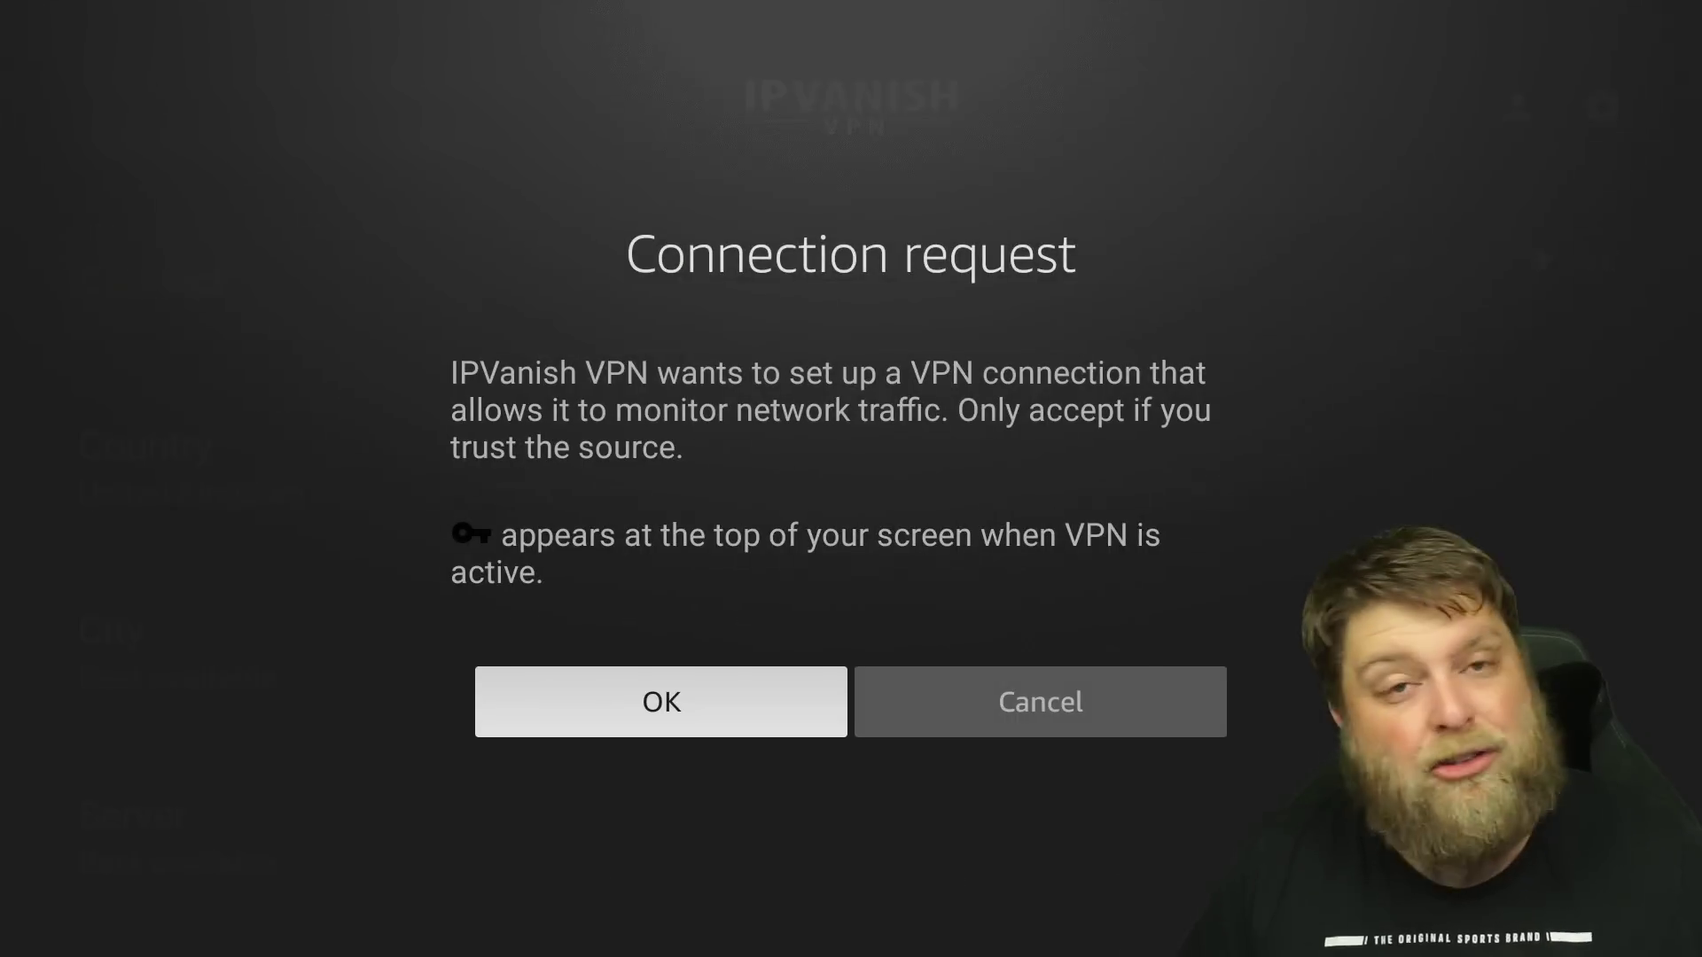
pyautogui.press('Return')
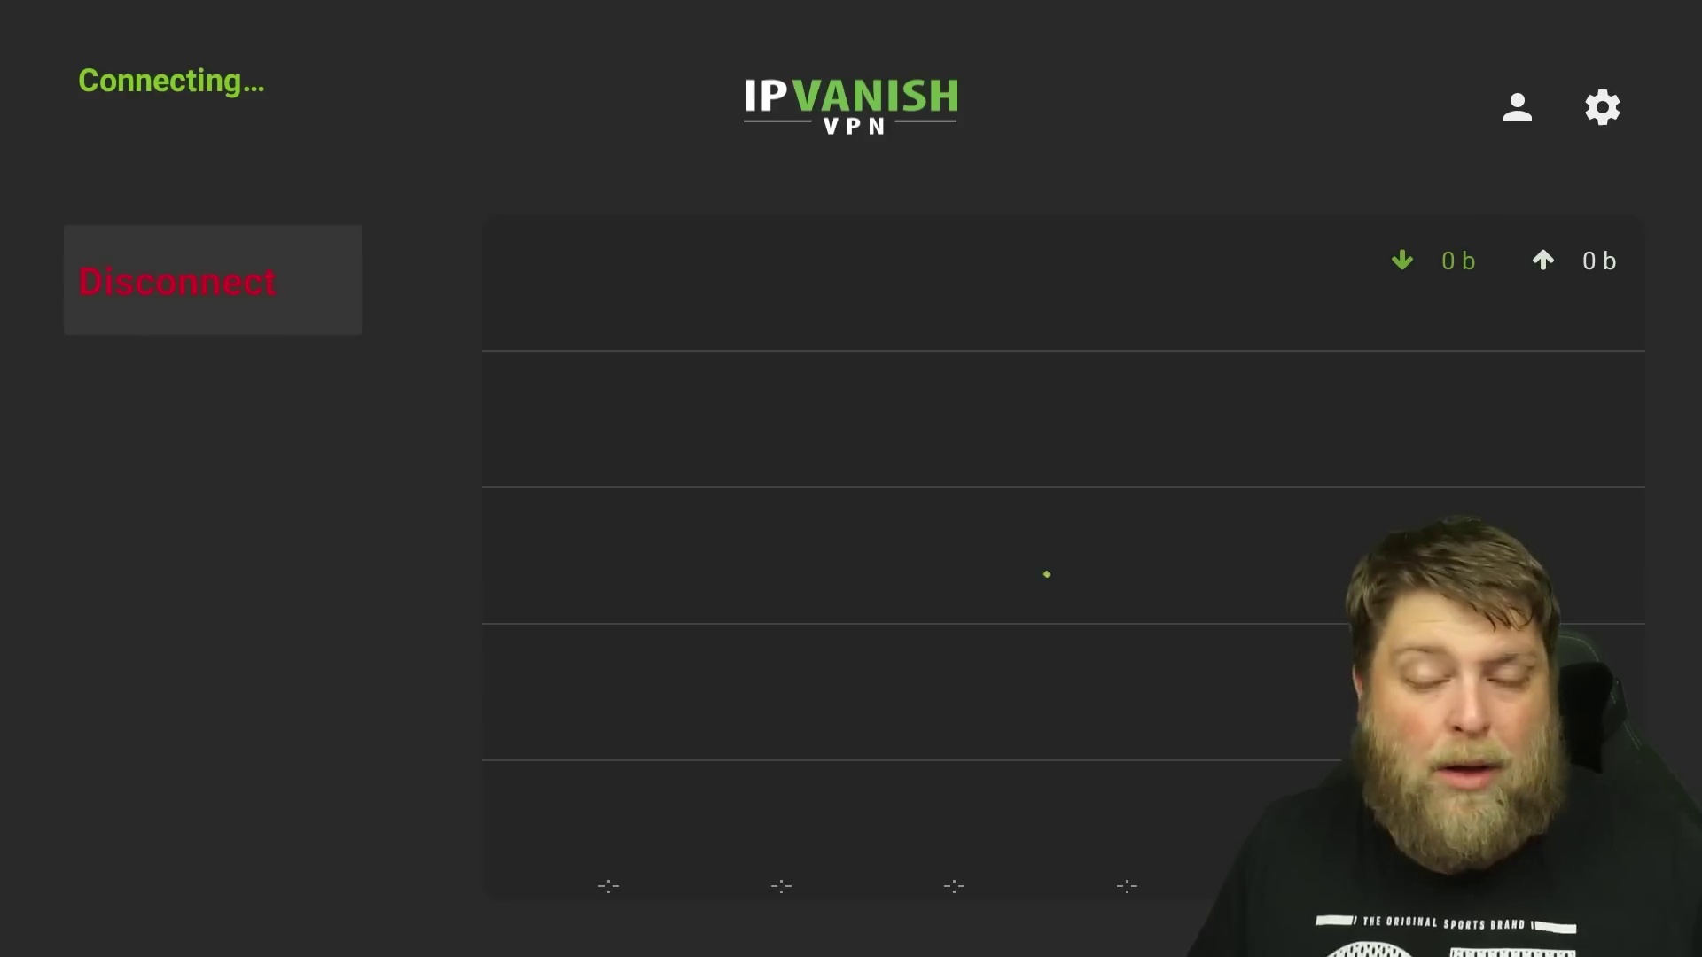